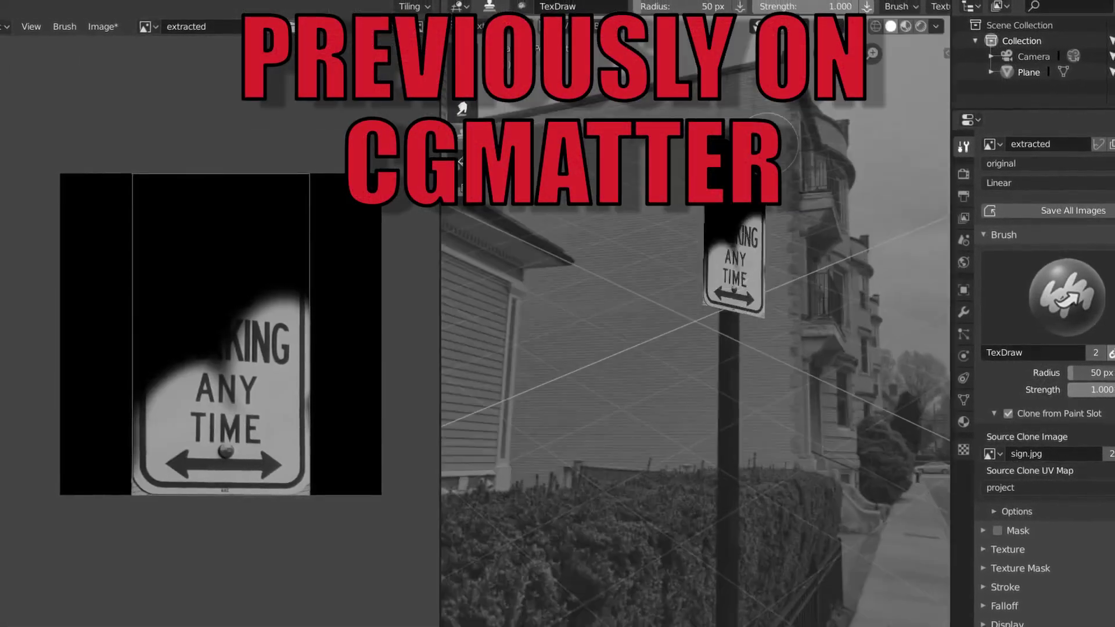
Step: Clone-paint the parking sign from sign.jpg onto the plane's extracted image
mouse_move(755, 175)
mouse_down()
mouse_move(629, 285)
mouse_move(621, 226)
mouse_up()
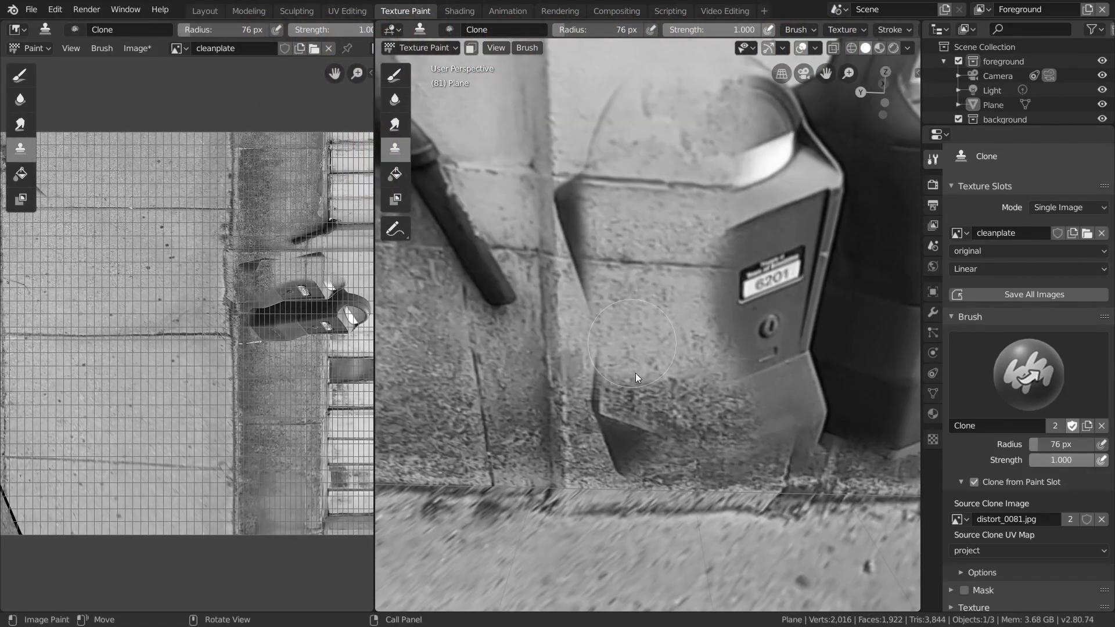
Step: Clone-paint clean pavement from distort_0081.jpg over the parking meter pole in the cleanplate image
drag(635, 373, 699, 337)
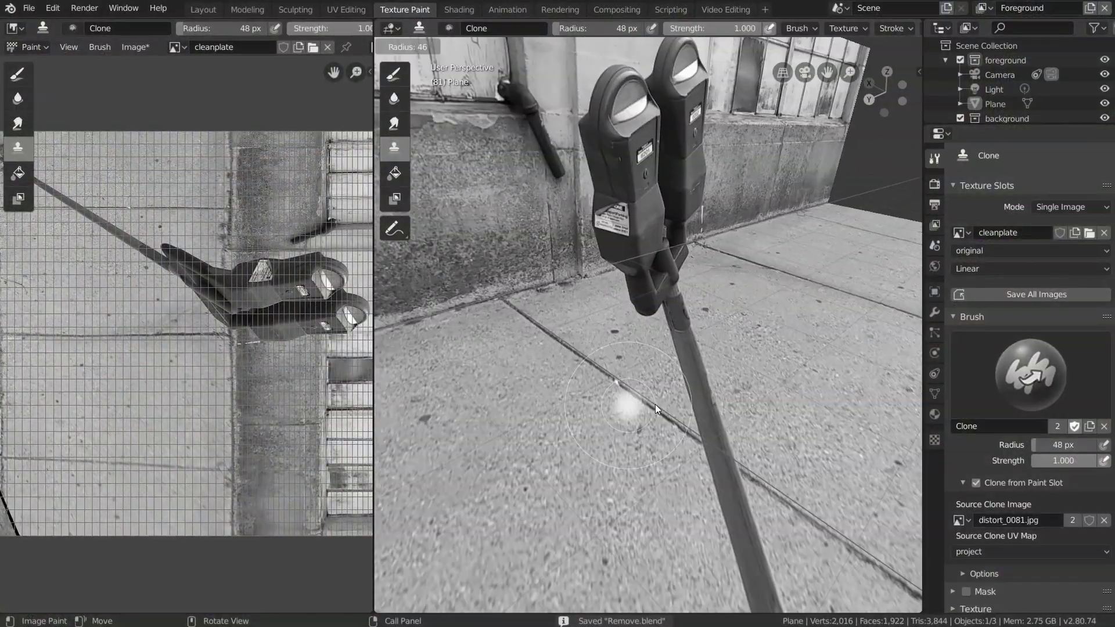
mouse_move(655, 404)
middle_down()
mouse_move(521, 280)
mouse_move(553, 277)
middle_up()
drag(553, 277, 625, 269)
scroll(625, 269, down, 5)
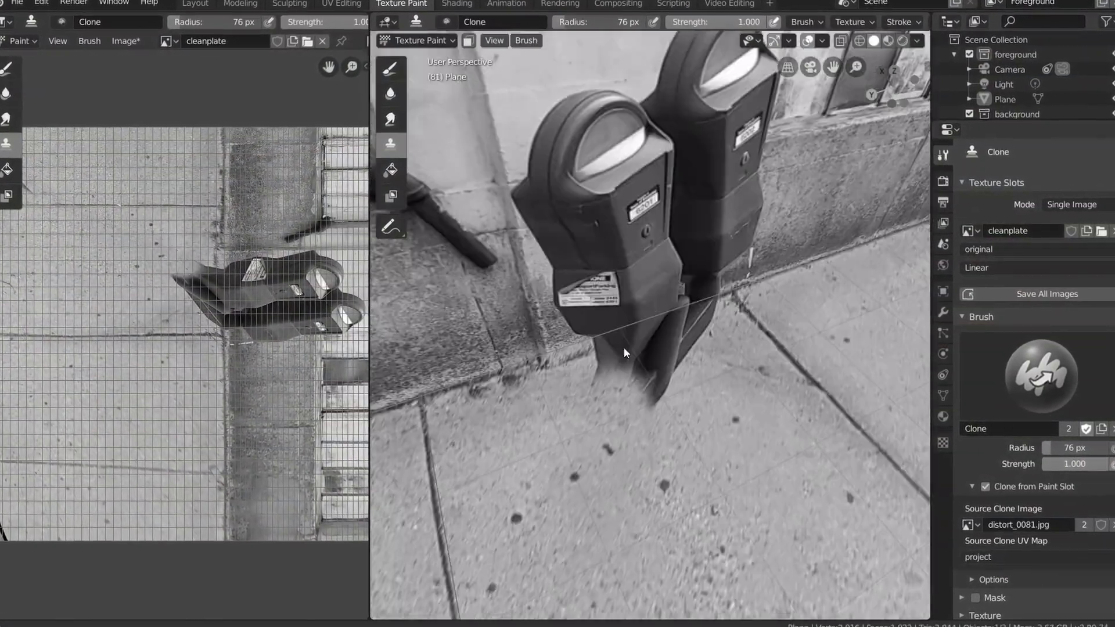
Step: Clone-paint clean wall from distort_0081.jpg over the front parking meter with a 76 px brush
middle_drag(624, 347, 570, 294)
scroll(580, 347, up, 5)
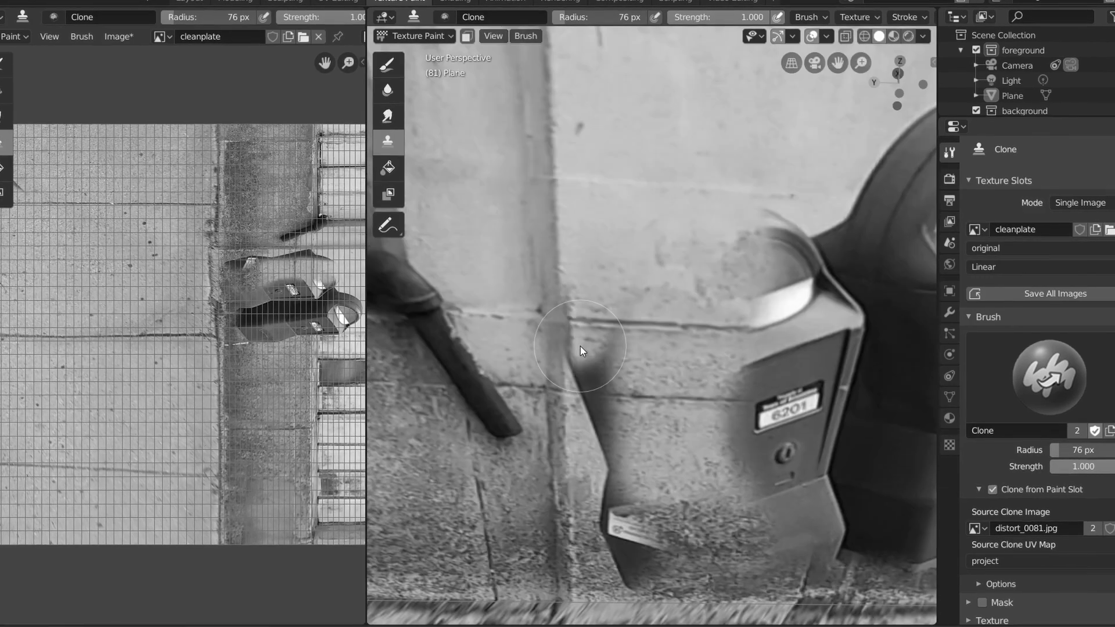
shift+middle_drag(580, 346, 572, 216)
drag(606, 395, 646, 459)
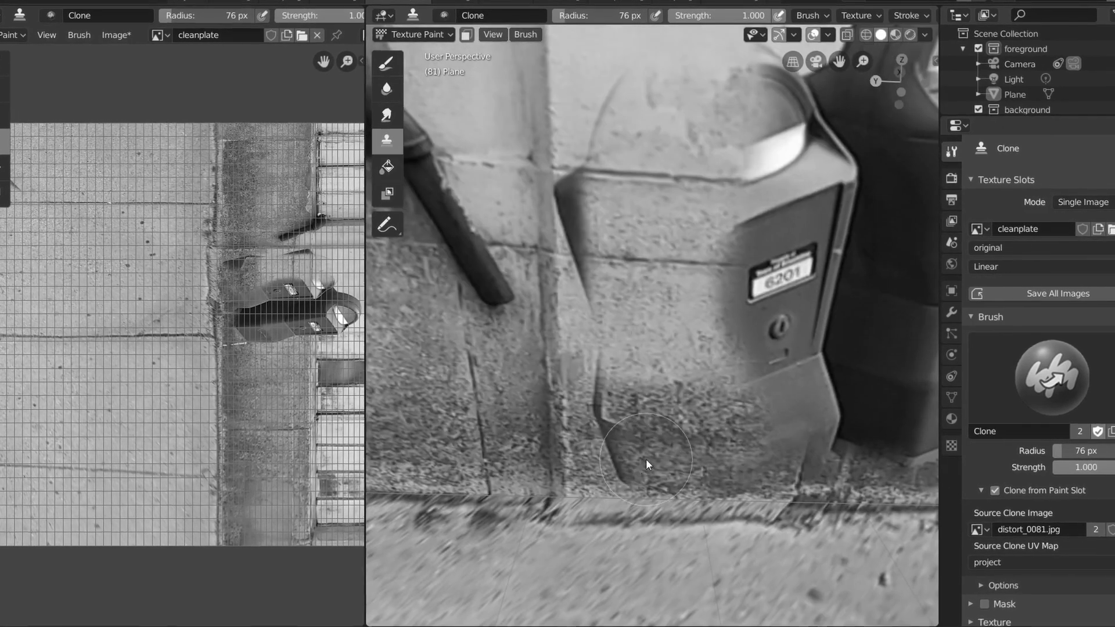
shift+middle_drag(738, 309, 559, 393)
drag(555, 197, 580, 244)
scroll(580, 244, down, 2)
drag(570, 270, 597, 251)
mouse_move(600, 256)
shift+middle_down()
mouse_move(441, 325)
mouse_move(497, 422)
shift+middle_up()
drag(498, 422, 523, 361)
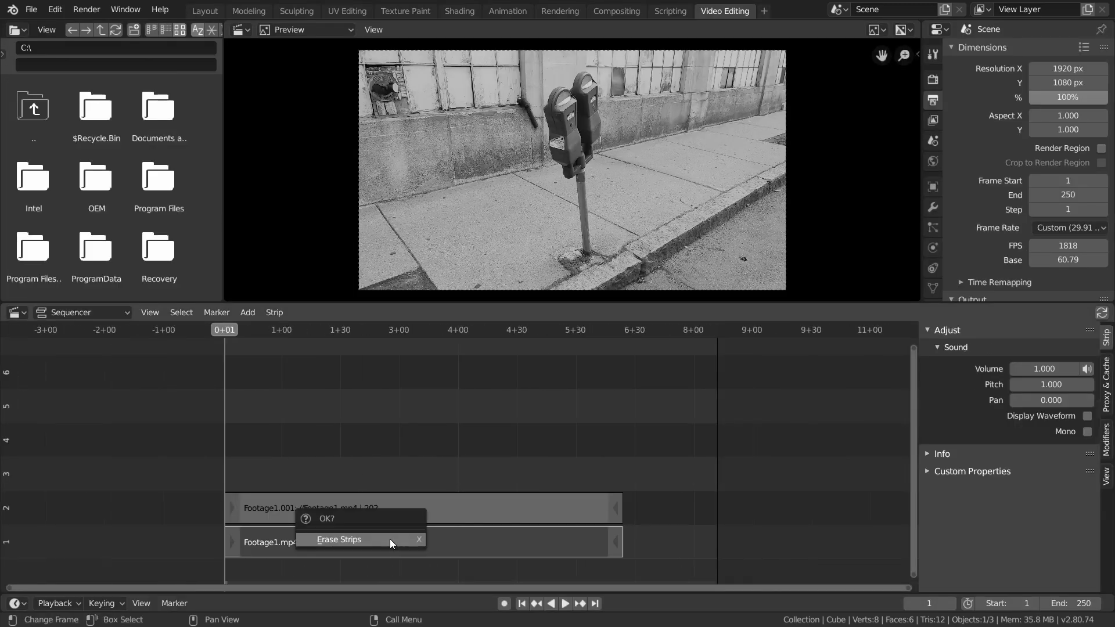
Step: Move the playhead to the last frame of the footage strip
click(631, 336)
key(Left)
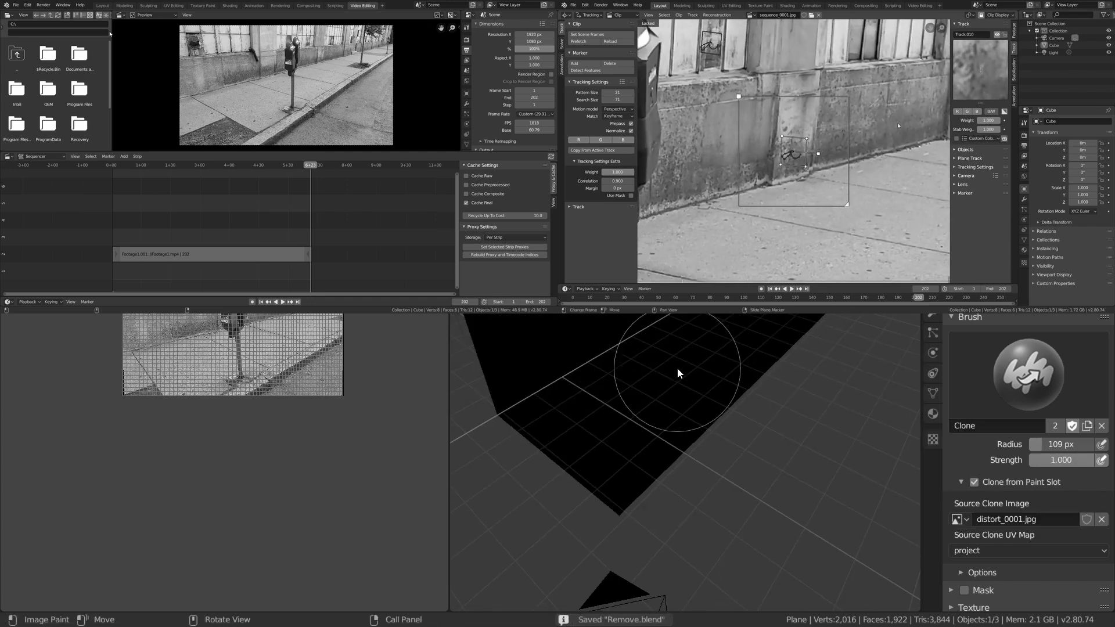
Step: Clone-paint the distort_0001.jpg footage onto the black plane with a 109 px brush
drag(616, 395, 638, 331)
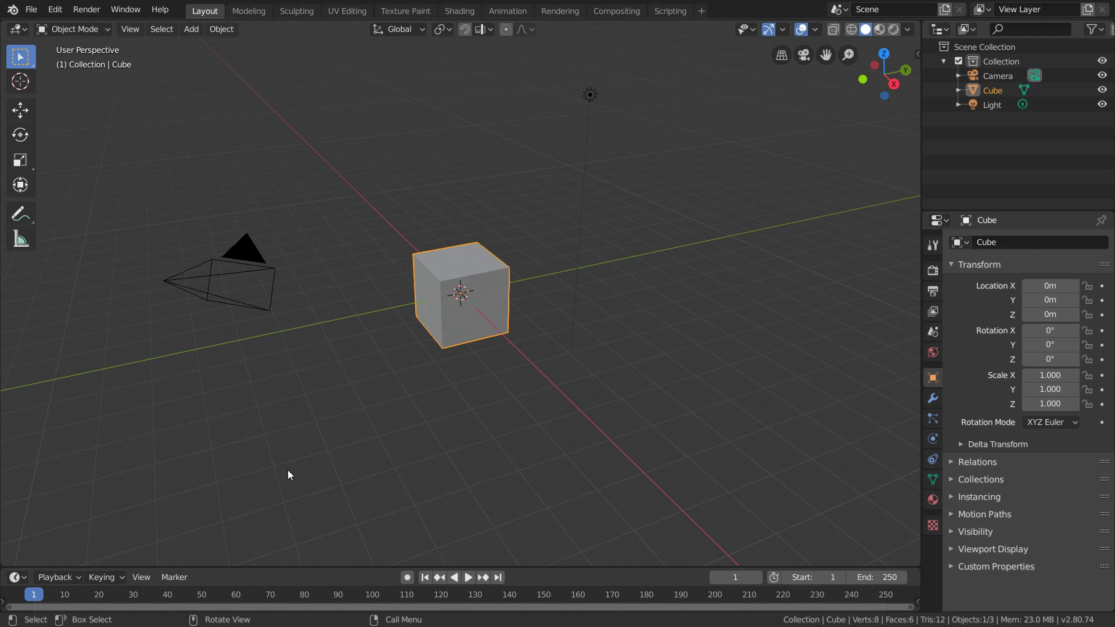
Step: Add a Video Editing workspace and load the movie Footage1.mp4 into the sequencer at frame 1
click(701, 11)
mouse_move(710, 96)
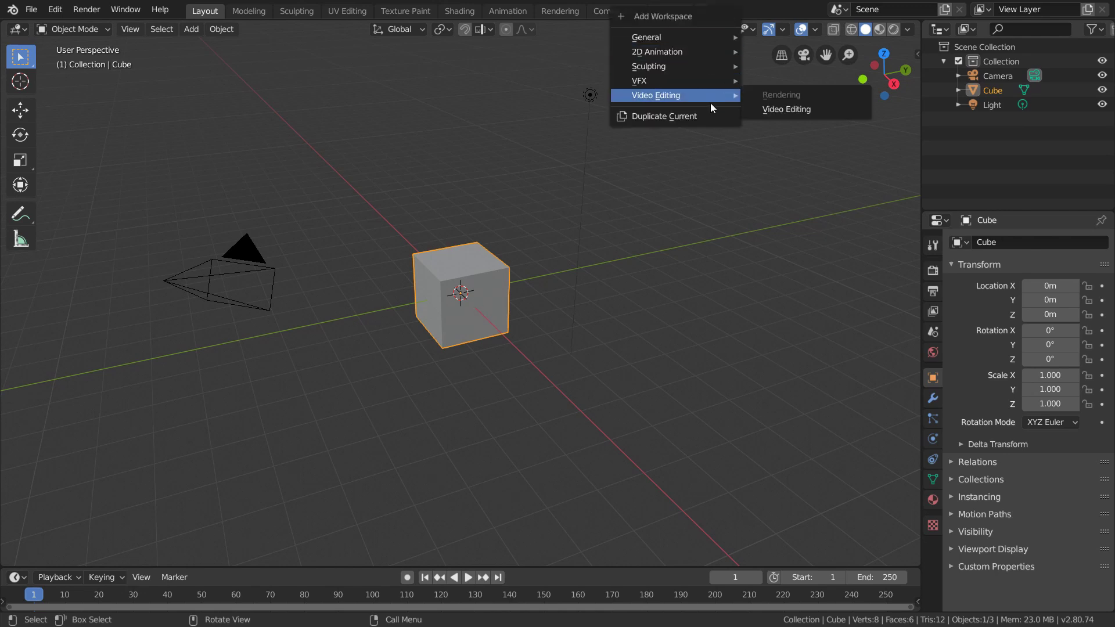
click(763, 110)
click(248, 312)
click(268, 380)
double_click(225, 215)
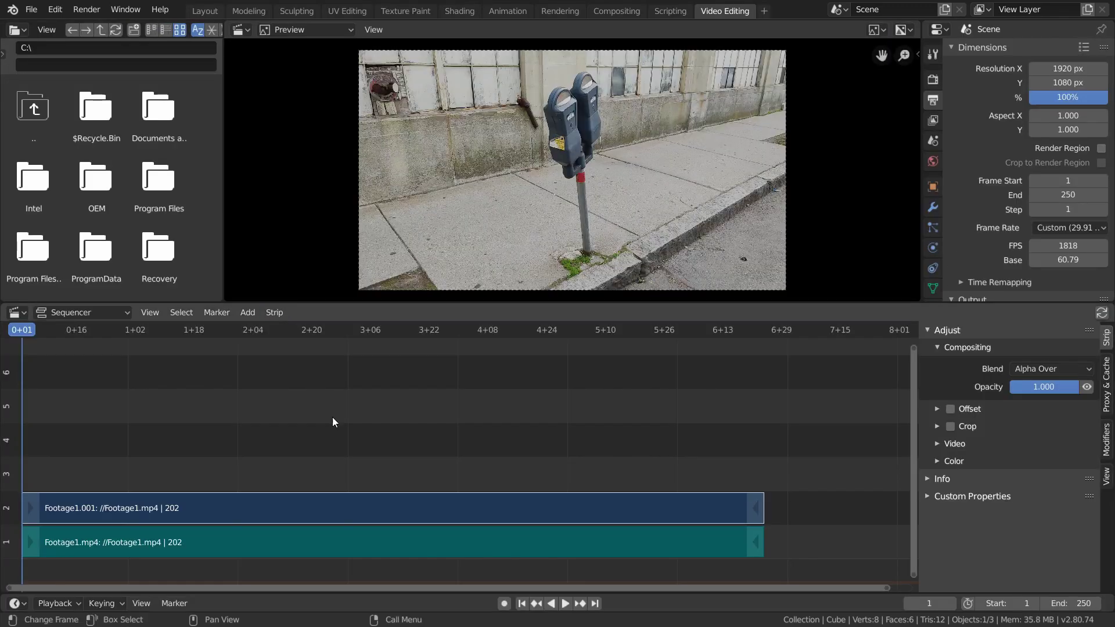
Step: Delete the Footage1.mp4 audio strip from channel 1 of the sequencer
key(Home)
click(389, 538)
key(x)
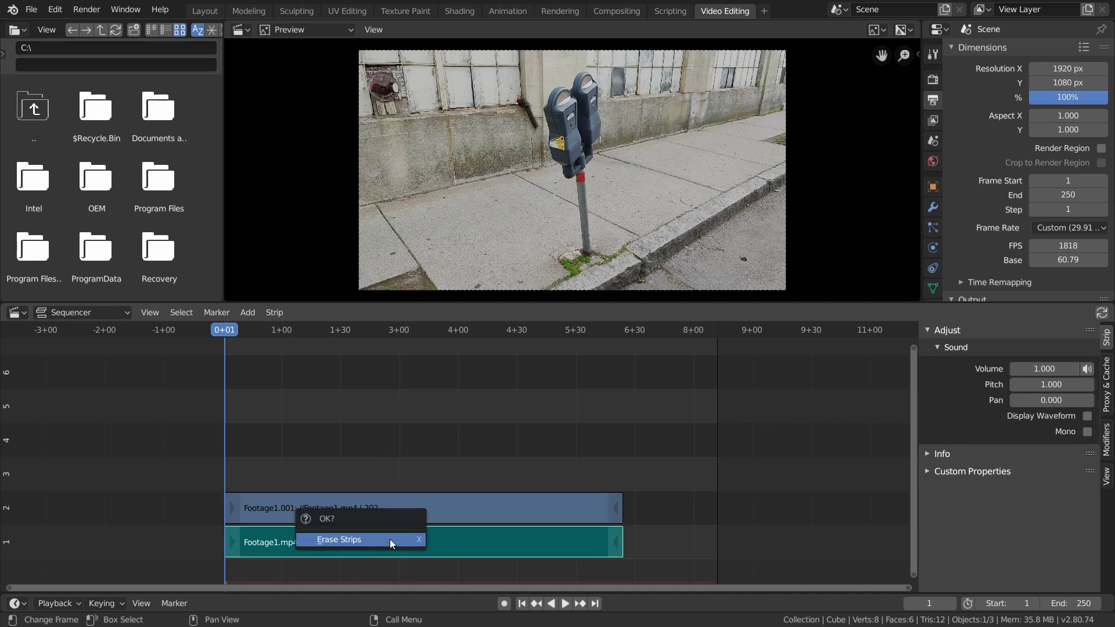
click(389, 539)
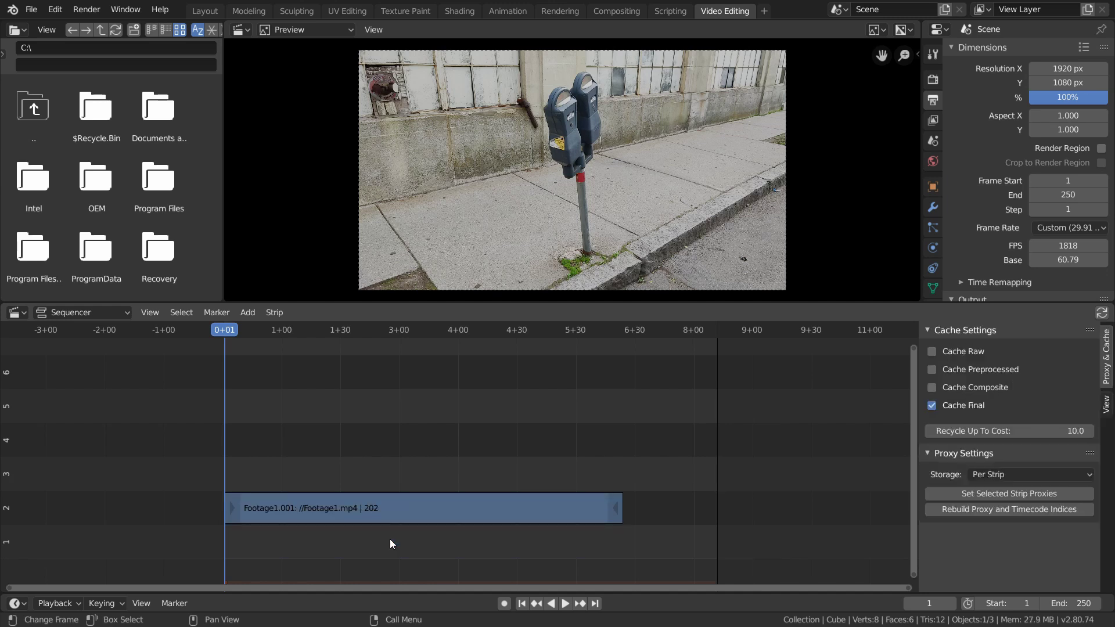
Step: Go to the last frame of the video strip and set the scene's end frame to 202
click(629, 333)
key(Left)
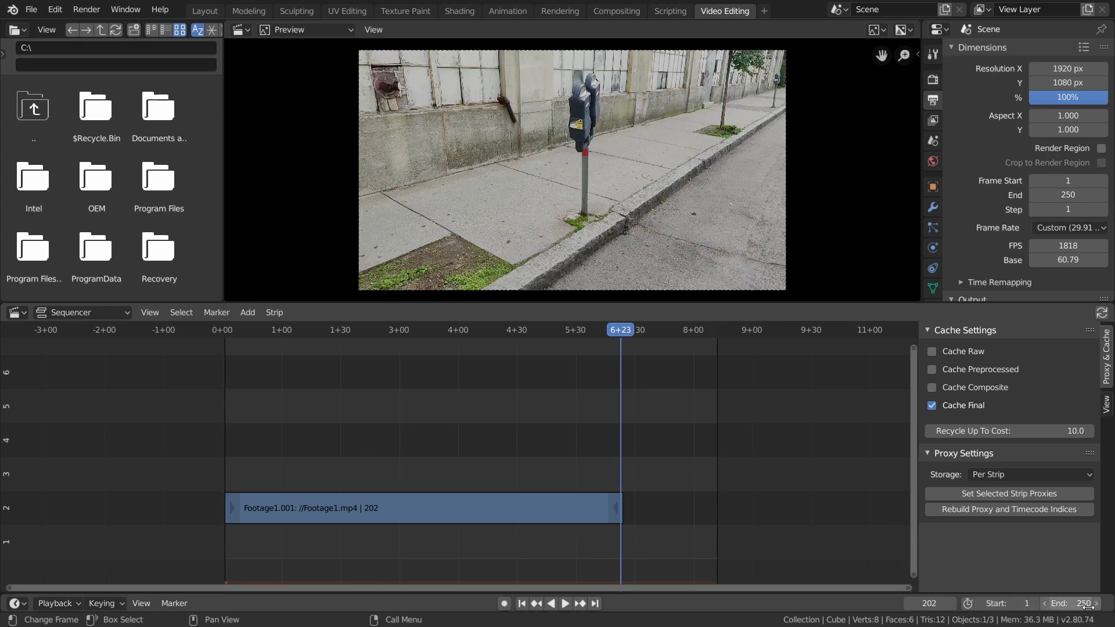
key(ctrl+v)
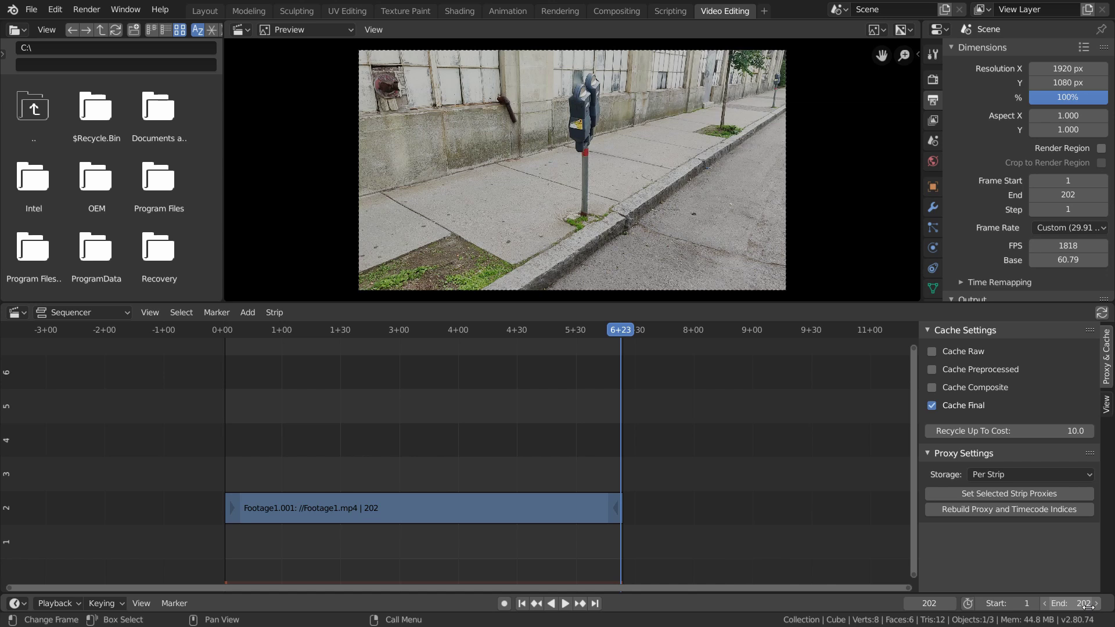
Step: Set the color management view transform to Standard
click(933, 80)
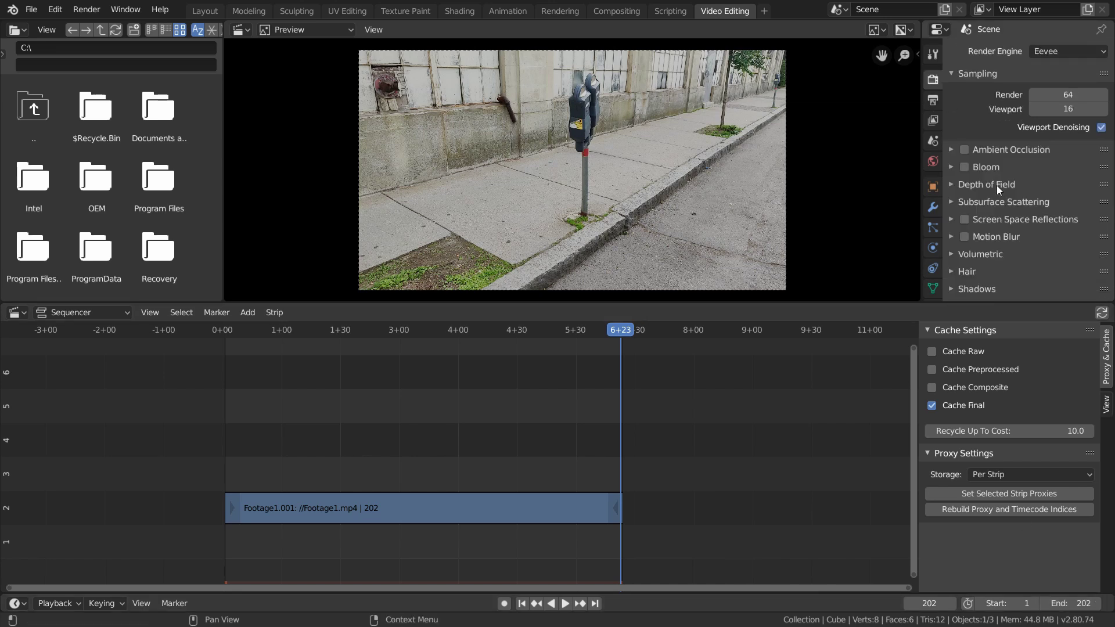
scroll(998, 189, down, 3)
click(1009, 259)
scroll(1009, 259, down, 5)
click(1050, 168)
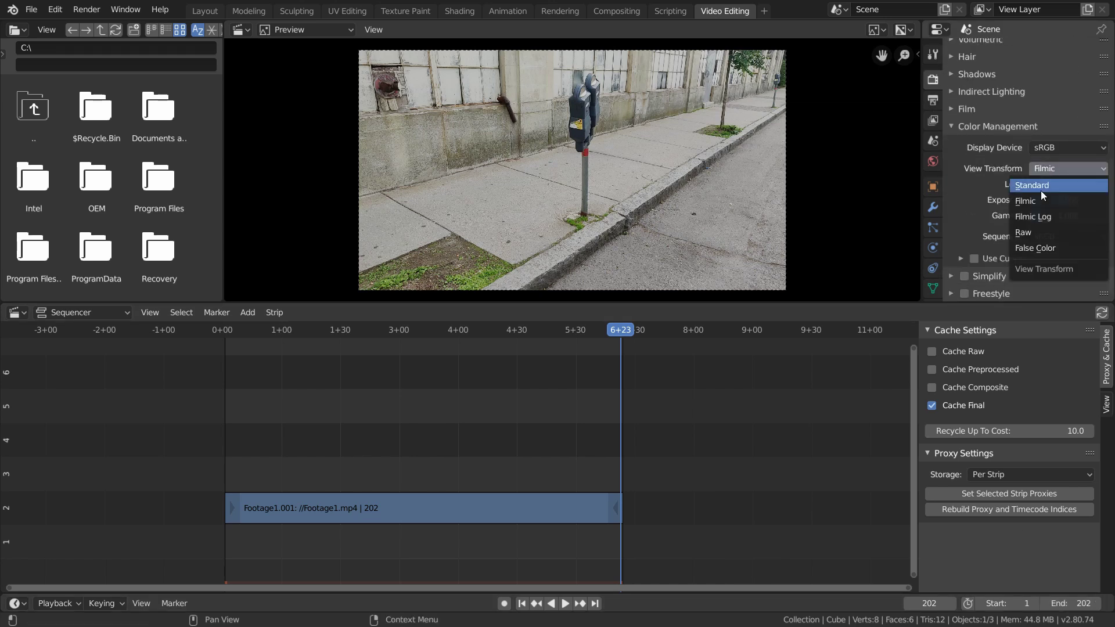
click(1041, 187)
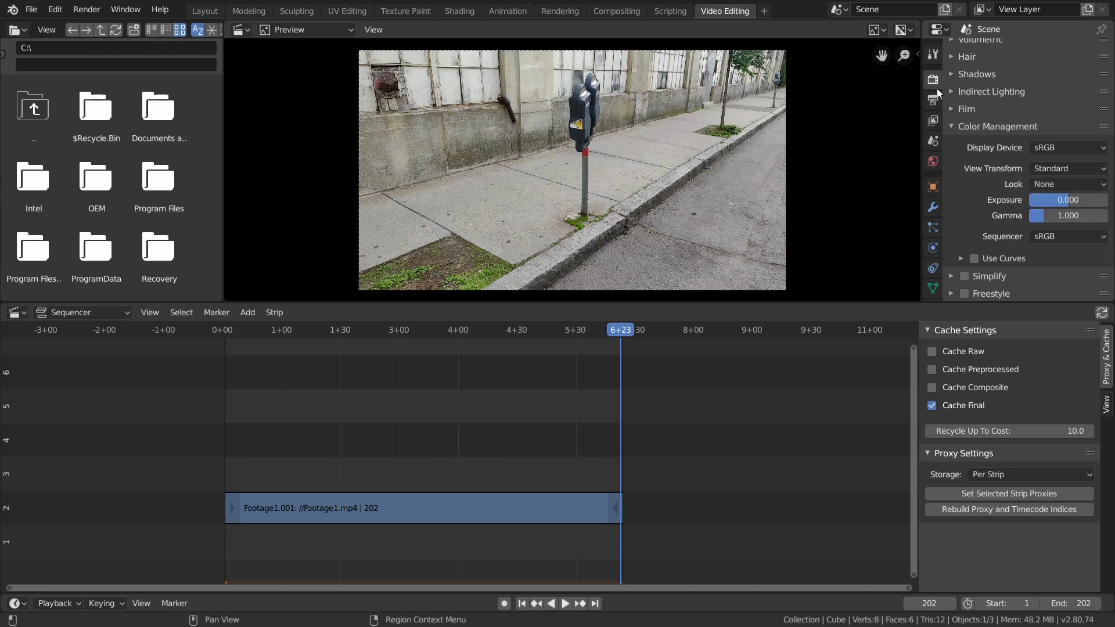
Step: Set the render output file format to JPEG
click(932, 100)
scroll(1016, 148, down, 7)
click(1039, 210)
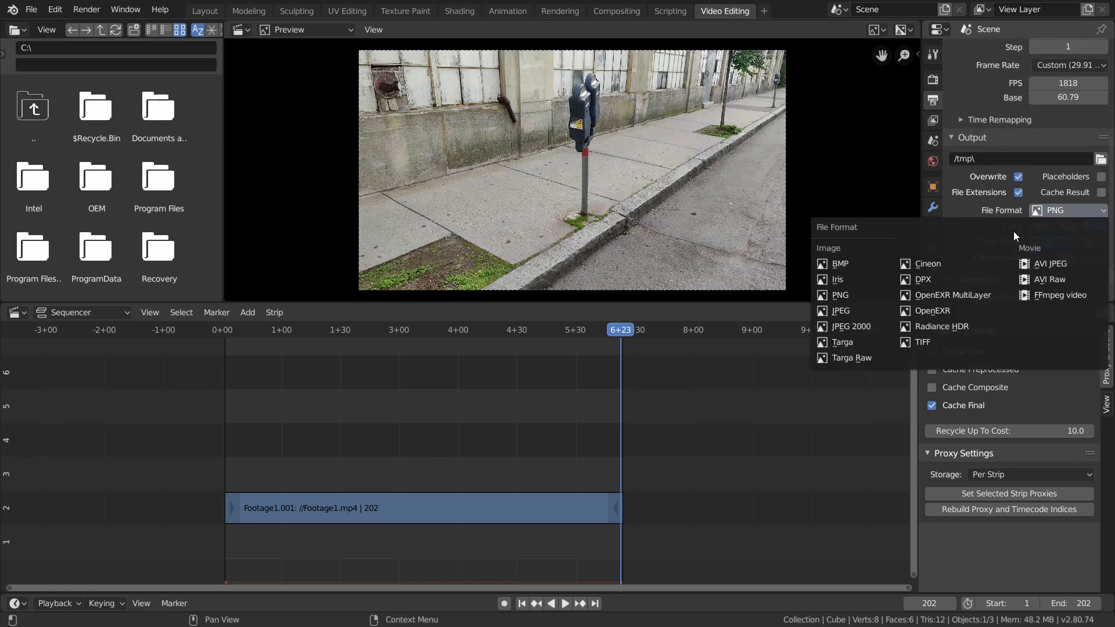
click(862, 314)
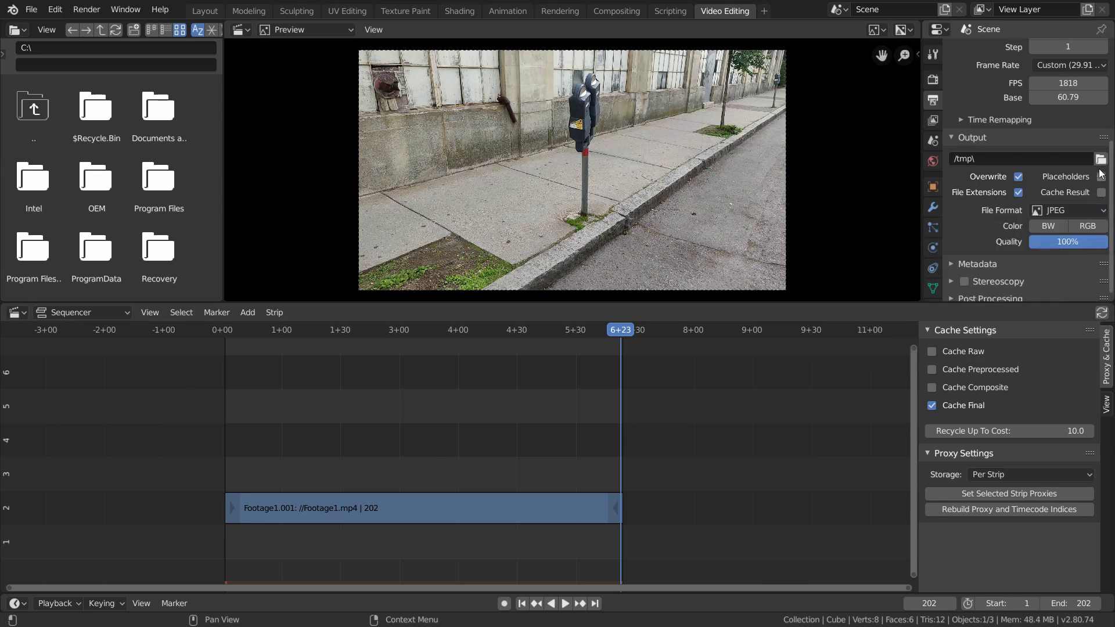
Step: Set the output path to the Sequence folder with the file prefix sequence_ and render the animation
click(1101, 159)
click(42, 206)
double_click(290, 188)
key(Return)
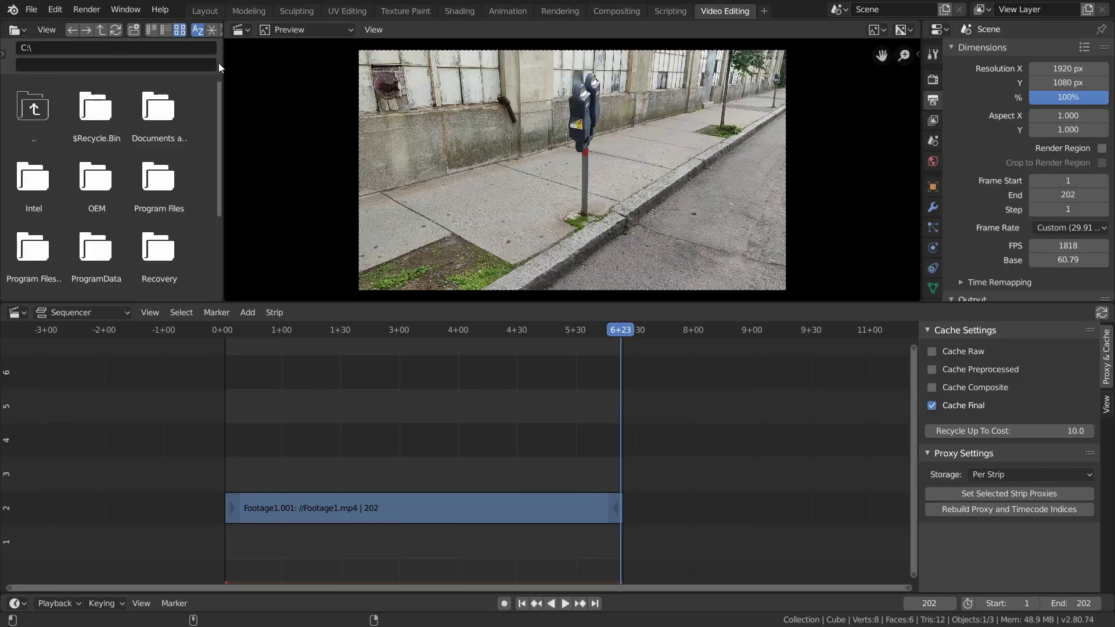
key(ctrl+F12)
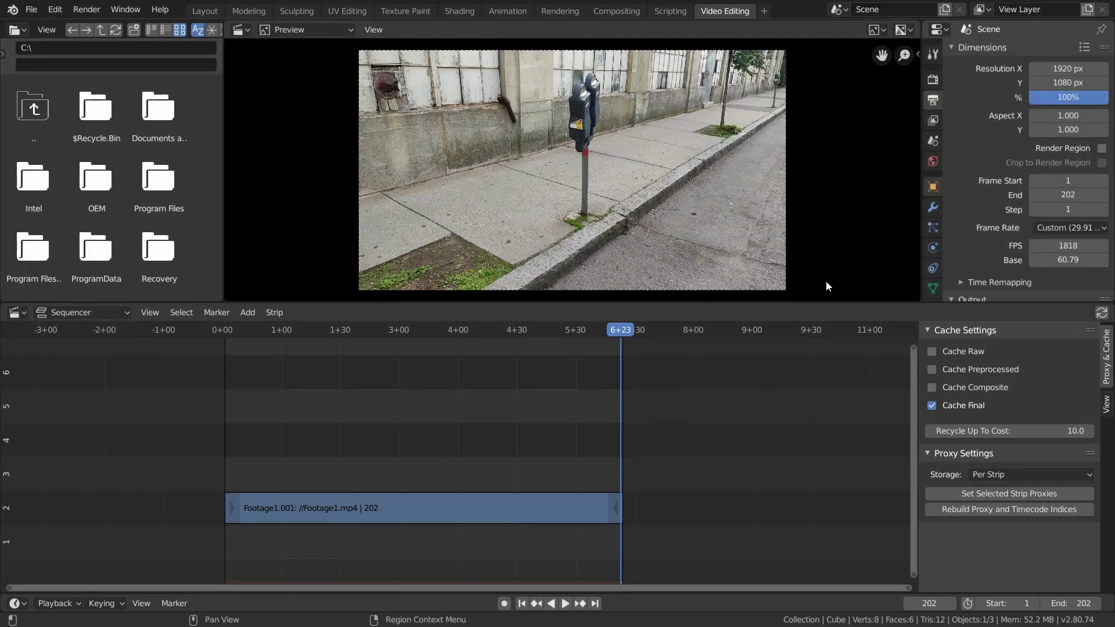
Step: Delete the remaining footage strip and set the scene frame rate to 30 fps
key(x)
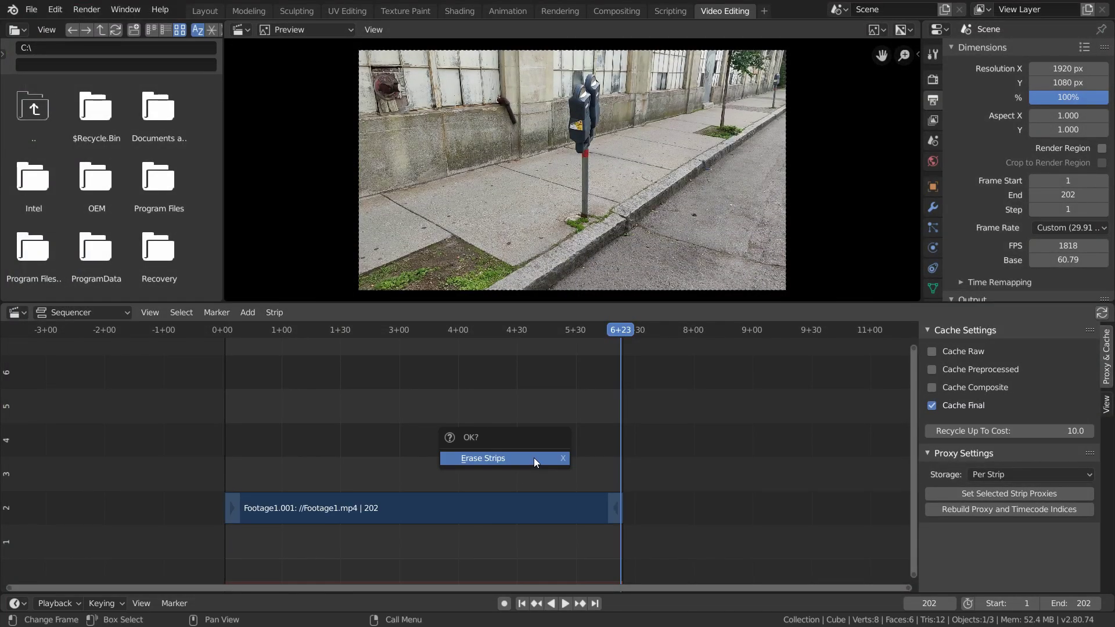
click(534, 458)
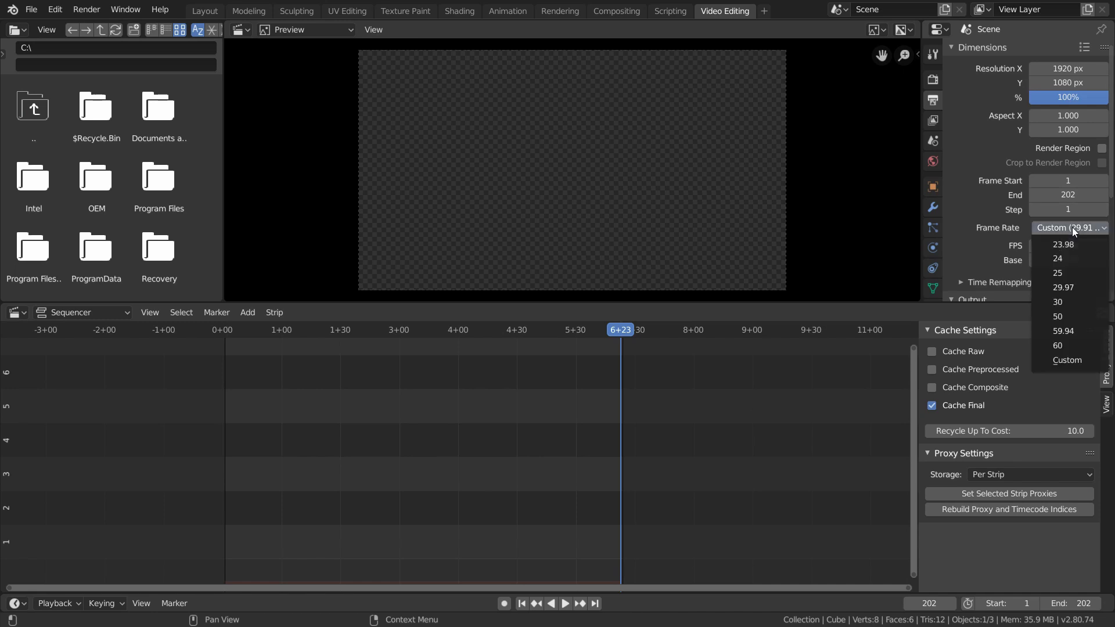
click(1068, 302)
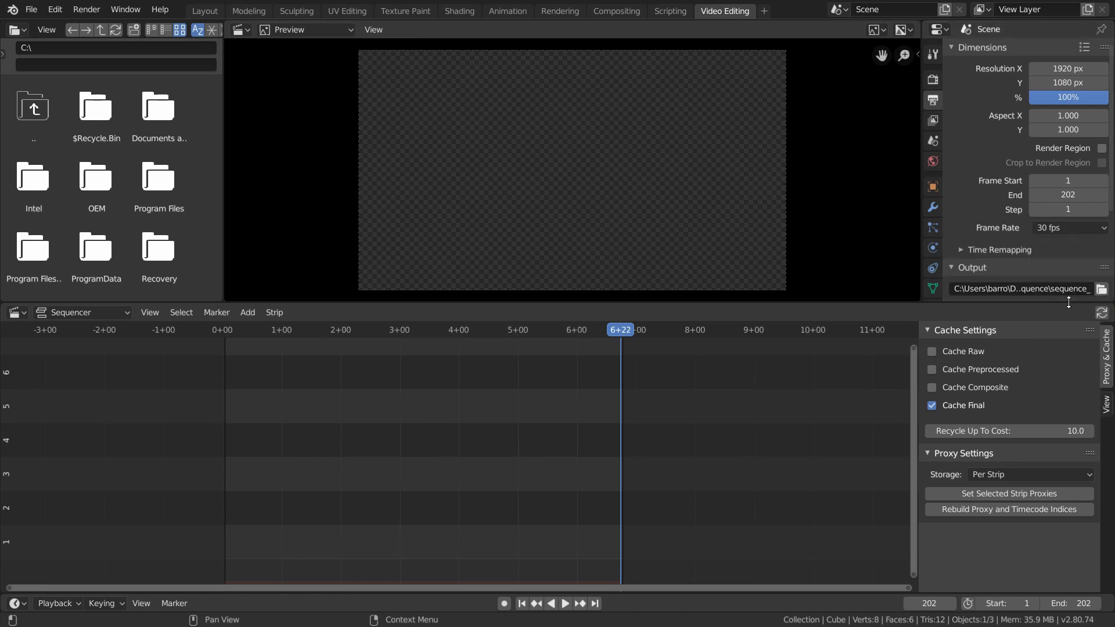
Step: Turn the Layout workspace's main area into a Movie Clip Editor and load the image sequence starting with sequence_0001.jpg
click(204, 12)
click(22, 29)
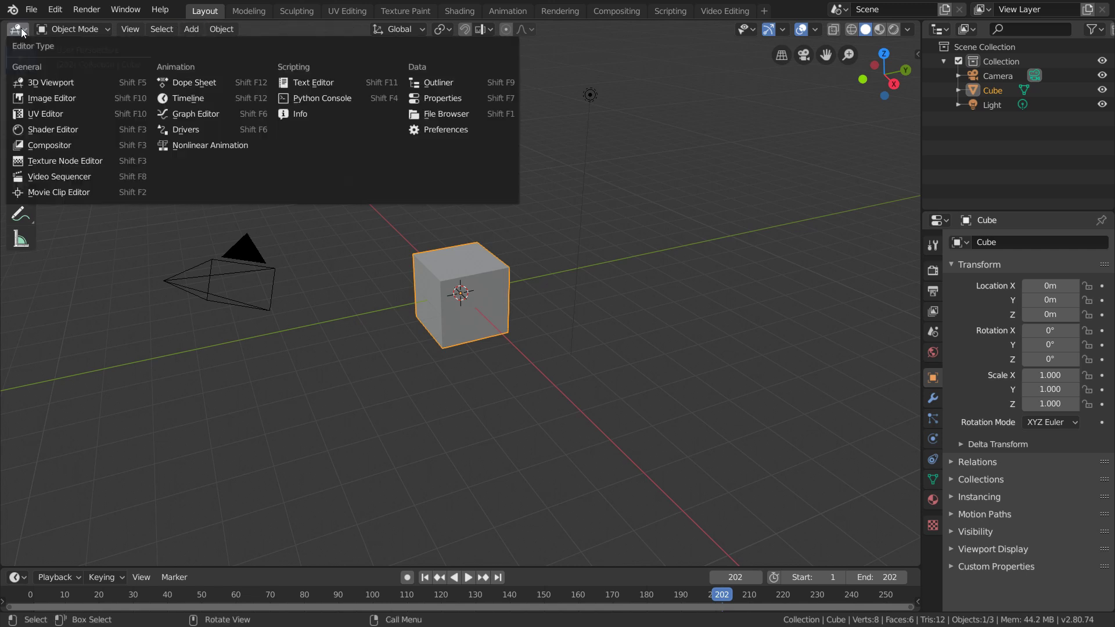
click(75, 192)
click(459, 29)
click(234, 201)
key(a)
click(1097, 47)
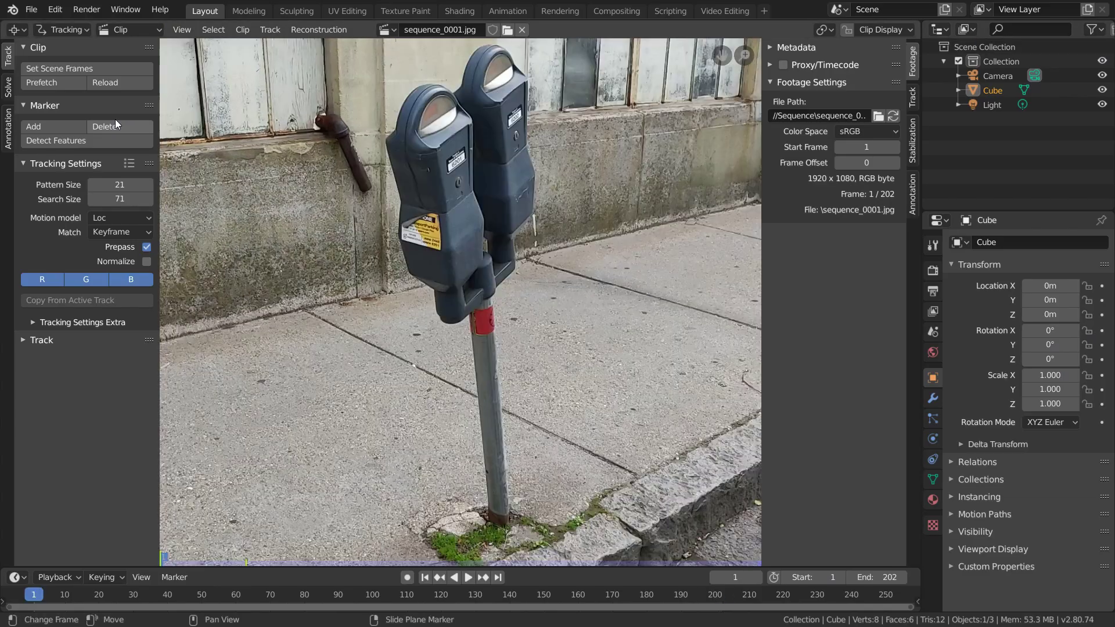
Step: Prefetch the clip and set tracking to the Perspective motion model with Normalize enabled and a correlation of 0.900
click(53, 82)
click(118, 218)
click(117, 233)
click(146, 262)
click(76, 322)
Step: Place and resize tracking markers on the pavement and curb with the view locked to selection, and track them forward
ctrl+click(347, 375)
click(912, 95)
key(s)
key(l)
ctrl+click(470, 301)
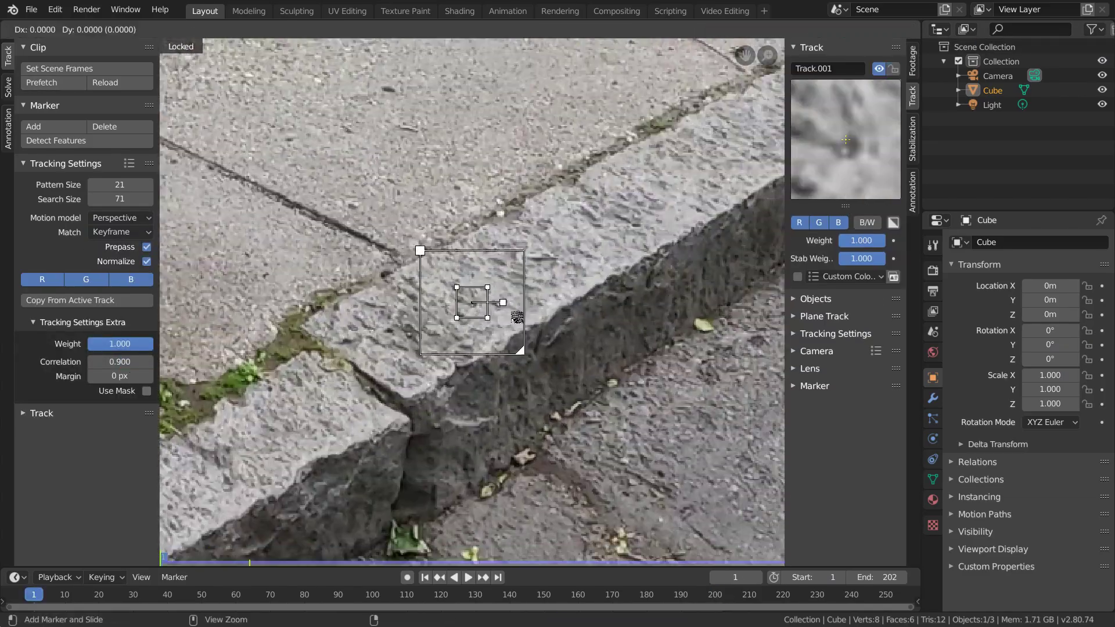
key(s)
key(ctrl+t)
Step: Add and resize further tracking markers on the dark spots in the pavement near the wall
ctrl+click(472, 303)
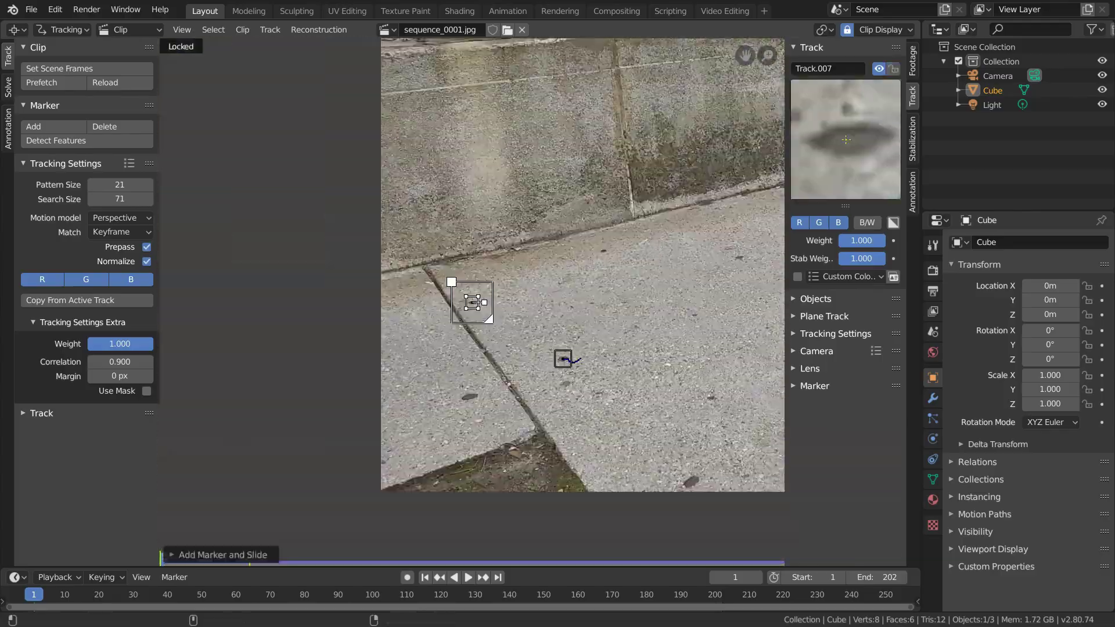
ctrl+click(472, 302)
key(s)
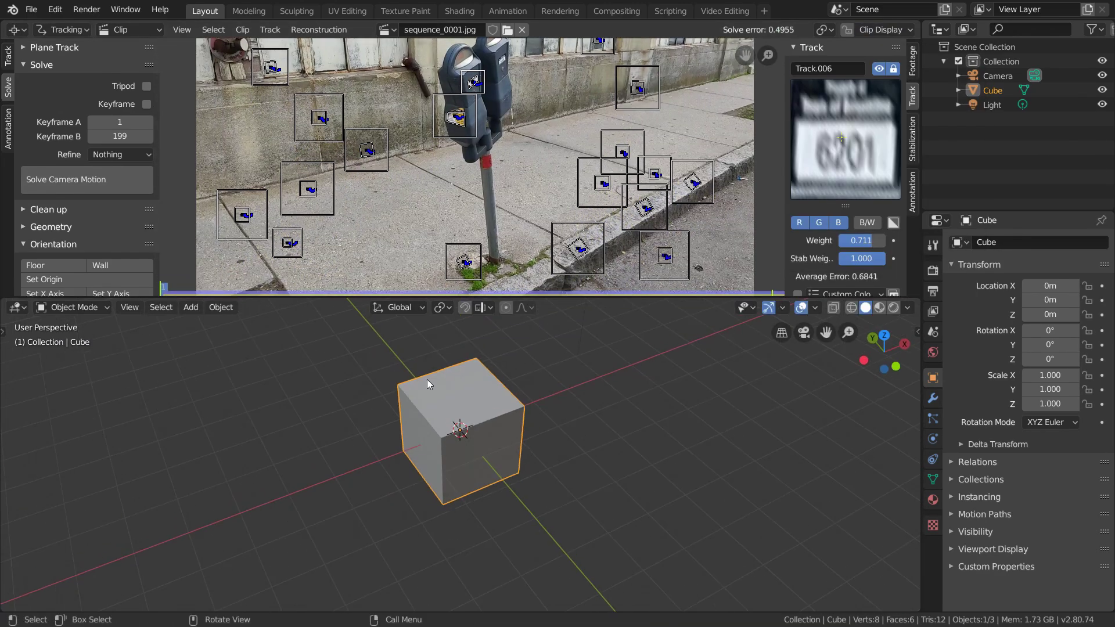
Step: Set up the tracking scene from the solved clip and look through the scene camera in the 3D viewport
scroll(88, 233, down, 5)
click(73, 283)
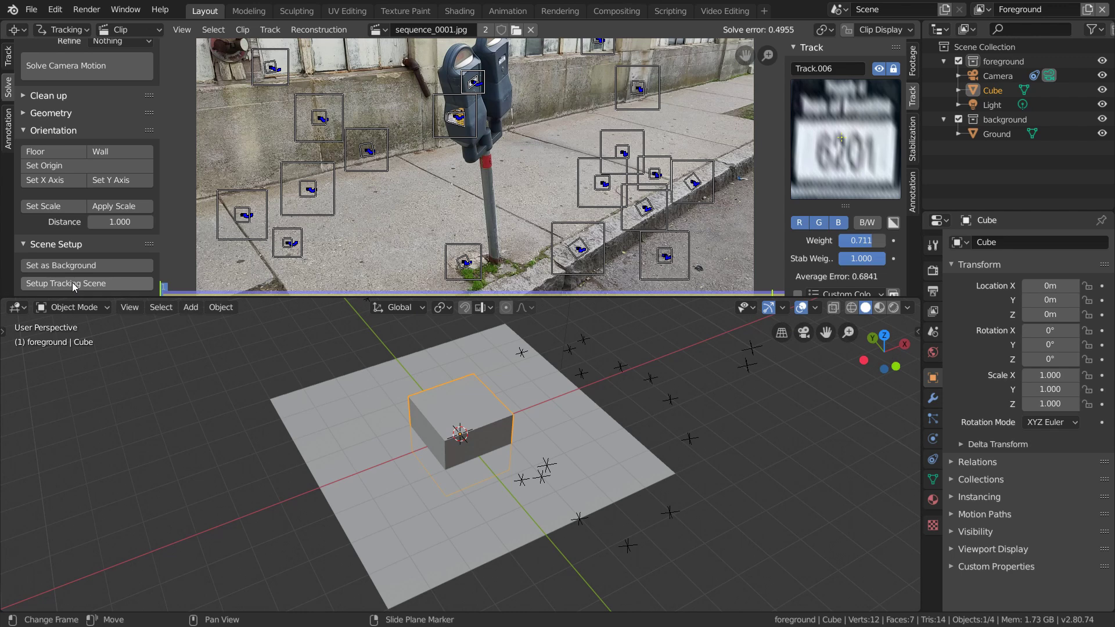
click(804, 334)
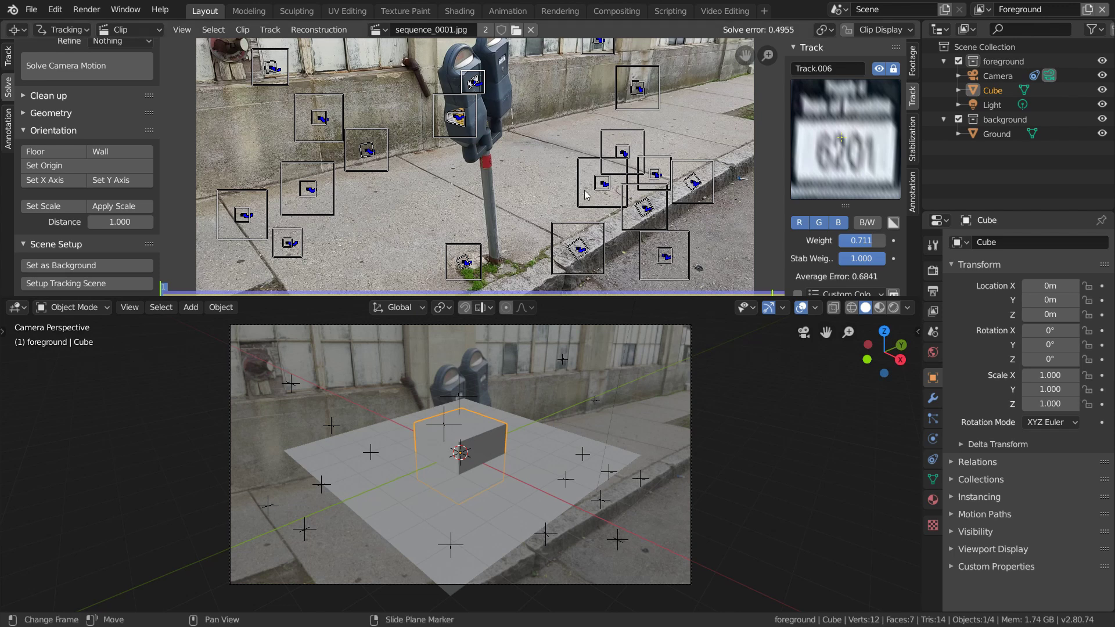
Step: Define the scene's floor from three tracks on the pavement
click(601, 184)
shift+click(304, 185)
click(54, 154)
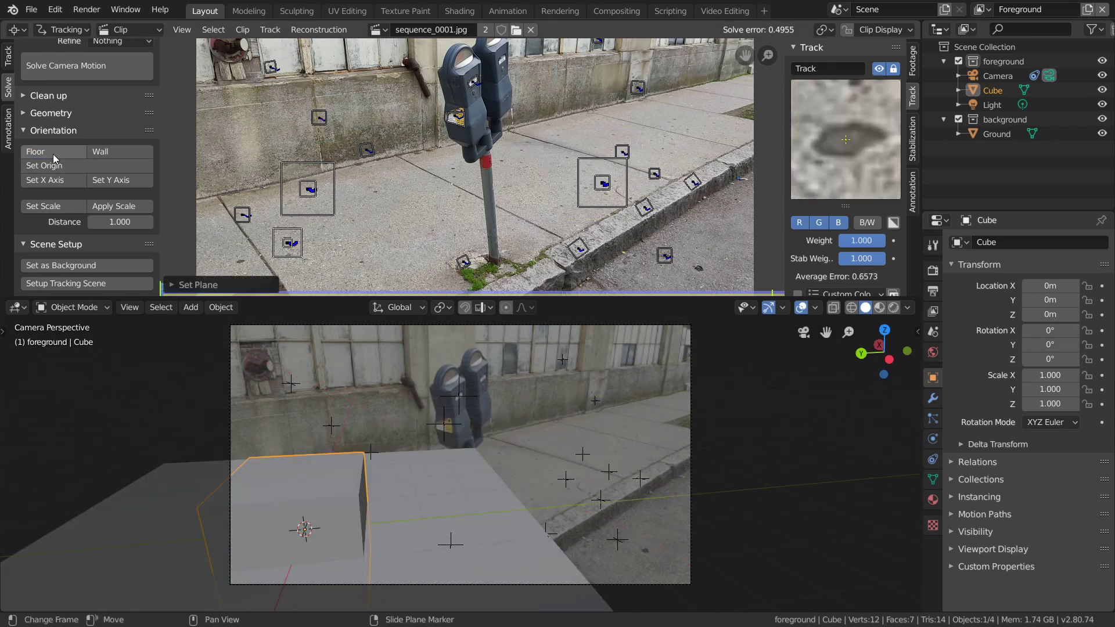
Step: Maximize the 3D viewport and delete the cube and the Ground plane
key(a)
key(ctrl+space)
key(x)
click(295, 347)
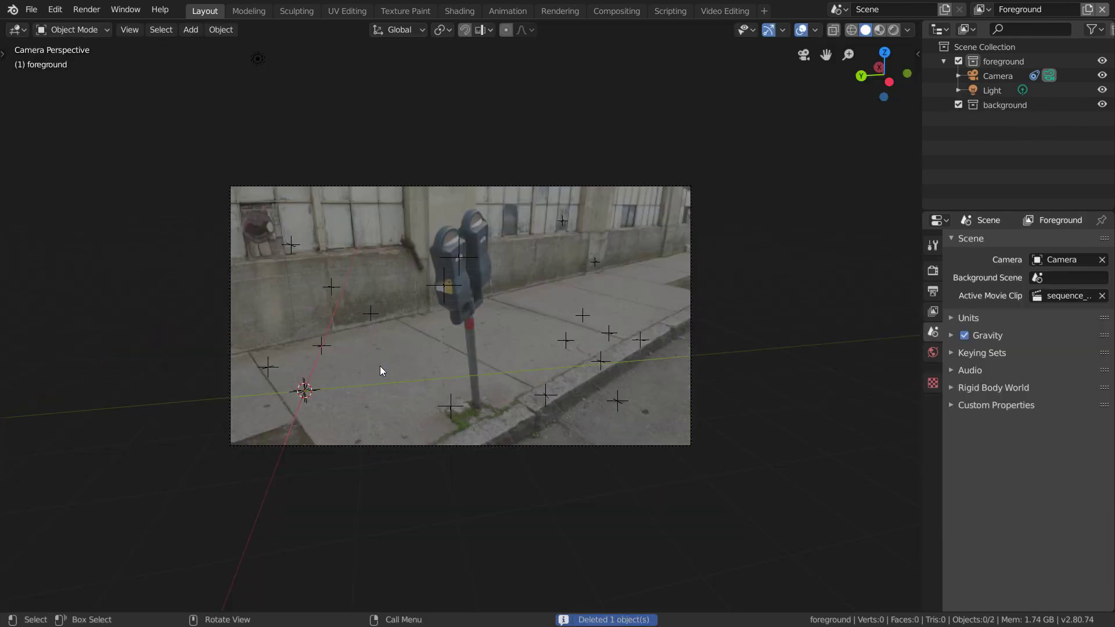
Step: Rotate the camera around global Z to about -132° and move it along Y to about 3.6 m
click(126, 371)
key(r)
key(z)
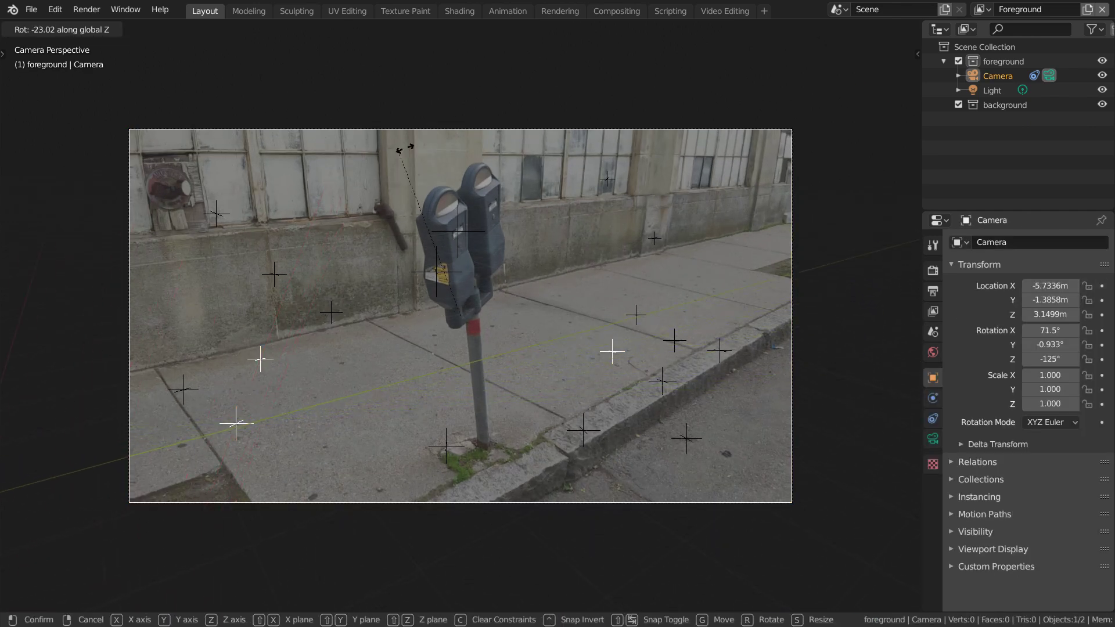
key(g)
key(y)
click(737, 45)
scroll(368, 318, up, 2)
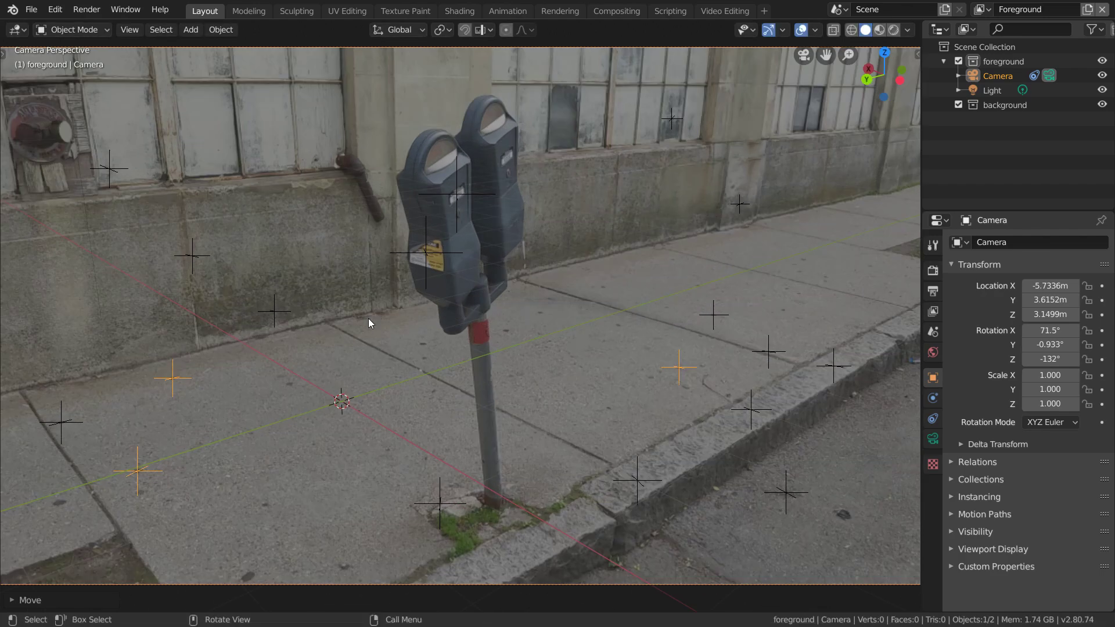
Step: Move the camera along global X to about -7.9 m and along global Y to about 4.8 m
key(g)
key(x)
click(256, 221)
scroll(345, 338, up, 2)
shift+middle_drag(344, 348, 527, 313)
key(g)
key(y)
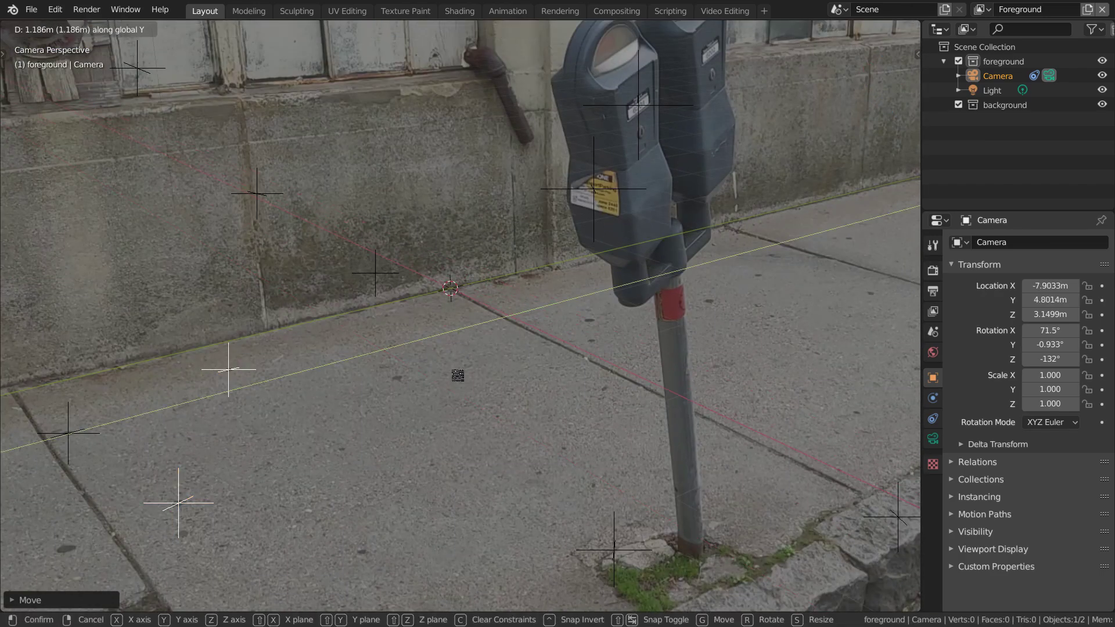
click(458, 376)
Step: Fine-tune the camera's X and Y location to about -7.90 m and 4.78 m, aligning the origin with the pavement joint at the wall
scroll(457, 371, up, 15)
shift+middle_drag(453, 221, 455, 367)
key(g)
key(x)
click(450, 344)
key(g)
key(y)
click(588, 331)
scroll(600, 332, down, 16)
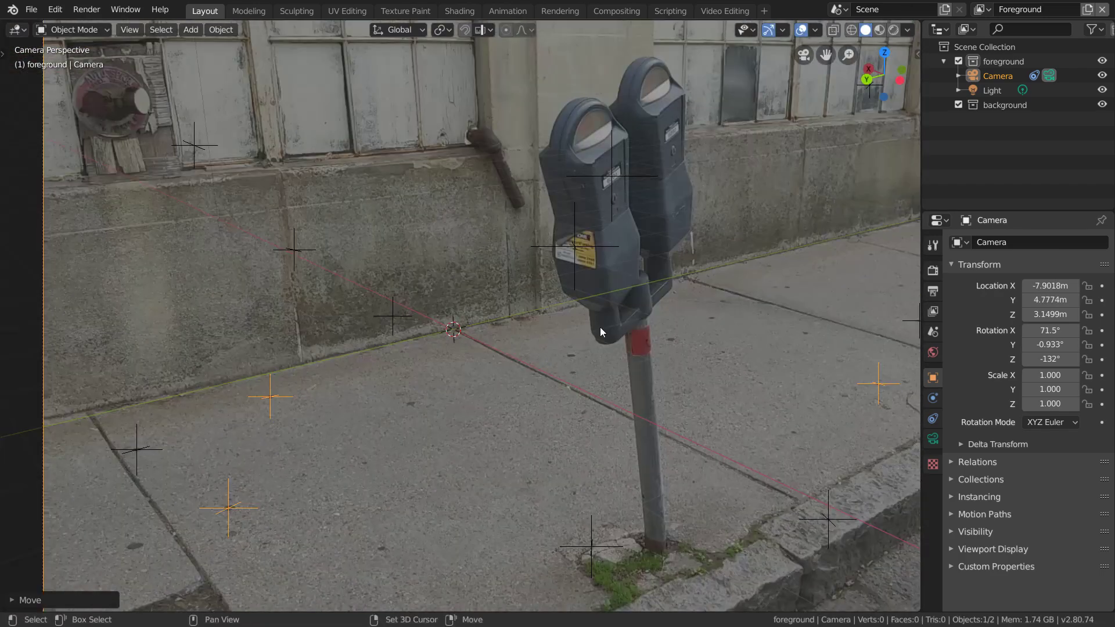
Step: Rotate the camera around global Z to about -131°
scroll(600, 326, down, 4)
key(r)
key(z)
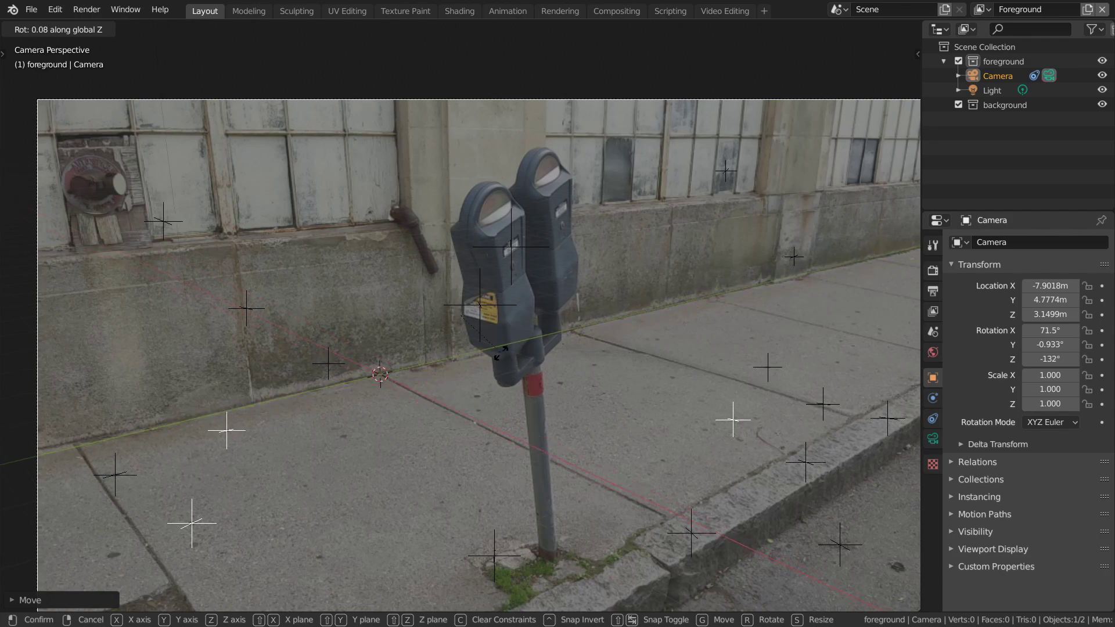
click(489, 356)
Step: Move the camera to about -8.0 m in X and 4.66 m in Y, and save the file
scroll(448, 400, up, 8)
key(g)
key(x)
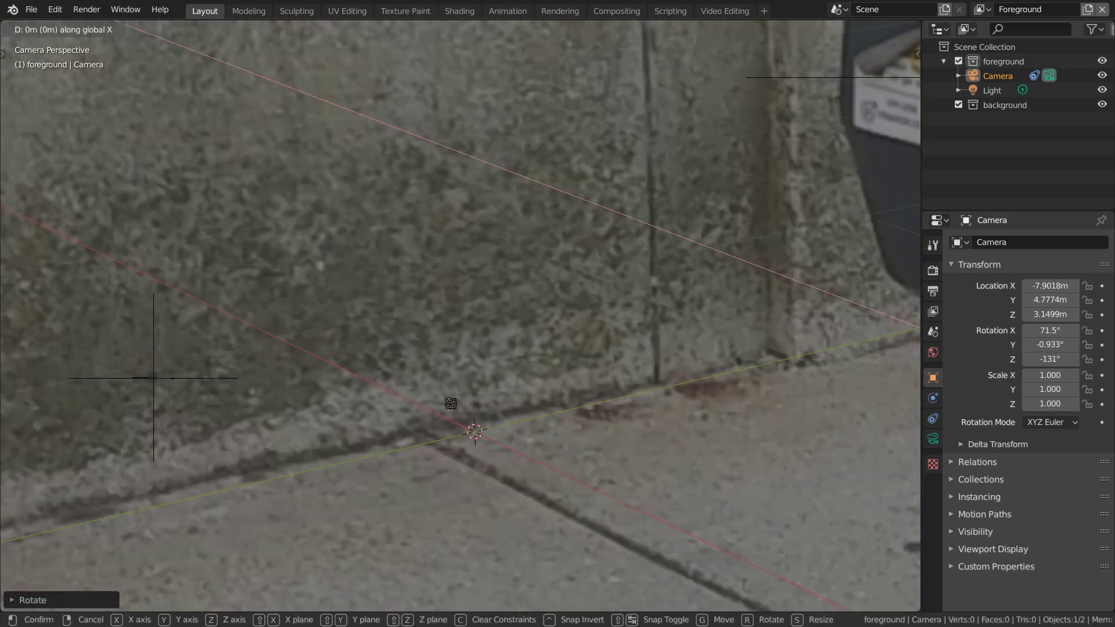
click(740, 176)
key(g)
key(y)
click(431, 239)
scroll(431, 239, down, 8)
key(ctrl+s)
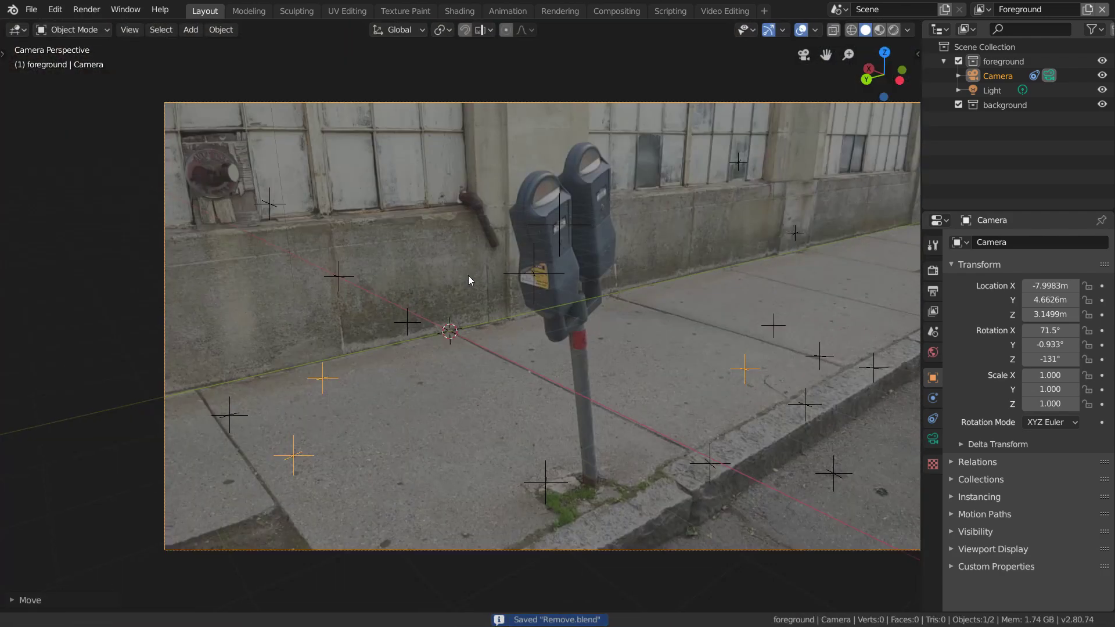
shift+middle_drag(668, 249, 538, 269)
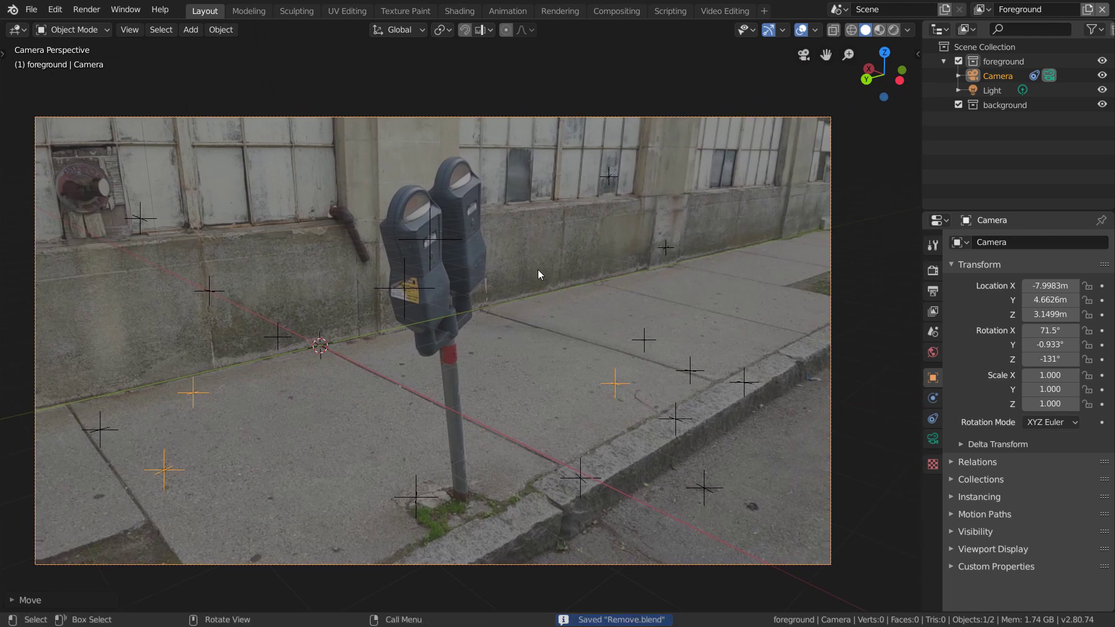
Step: Delete the Render Layers, Scale and Alpha Over nodes from the compositing node tree
click(621, 12)
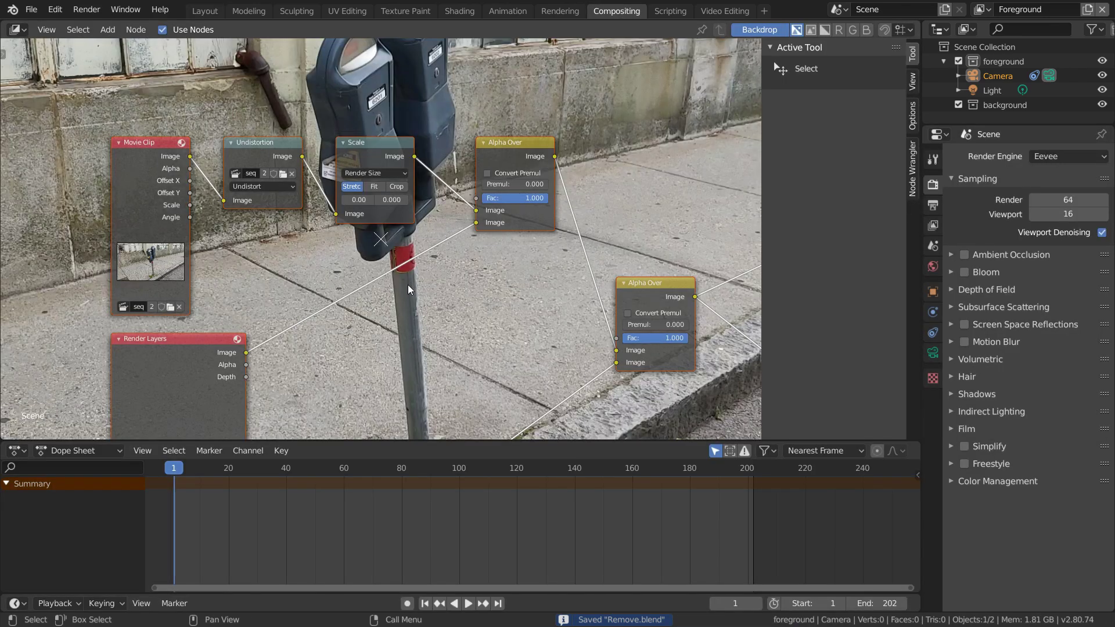
scroll(381, 191, down, 4)
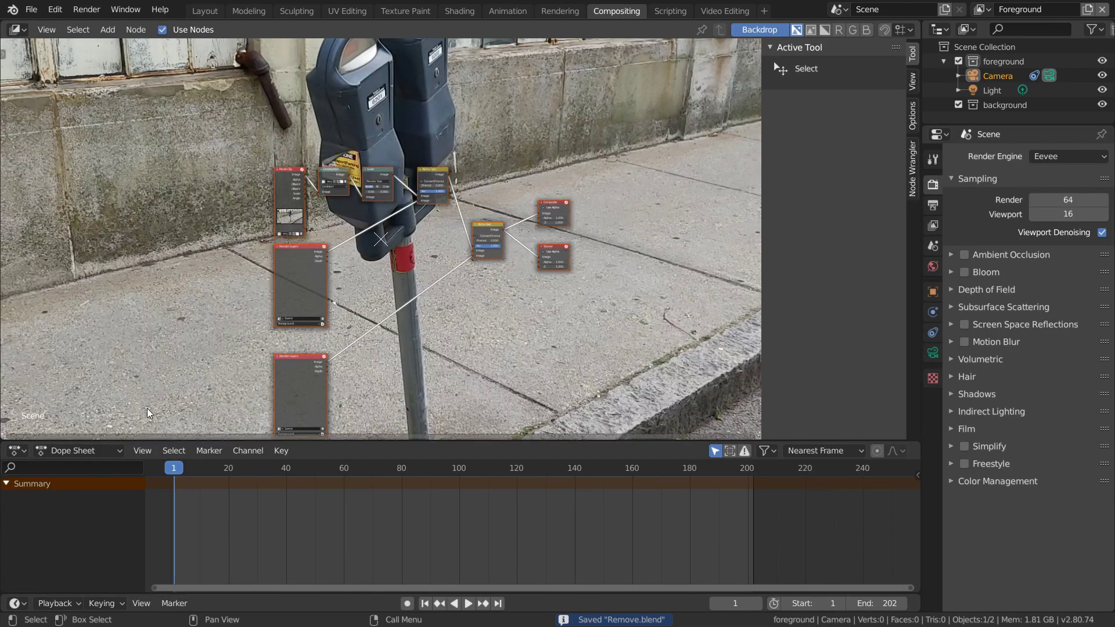
drag(343, 302, 342, 301)
key(x)
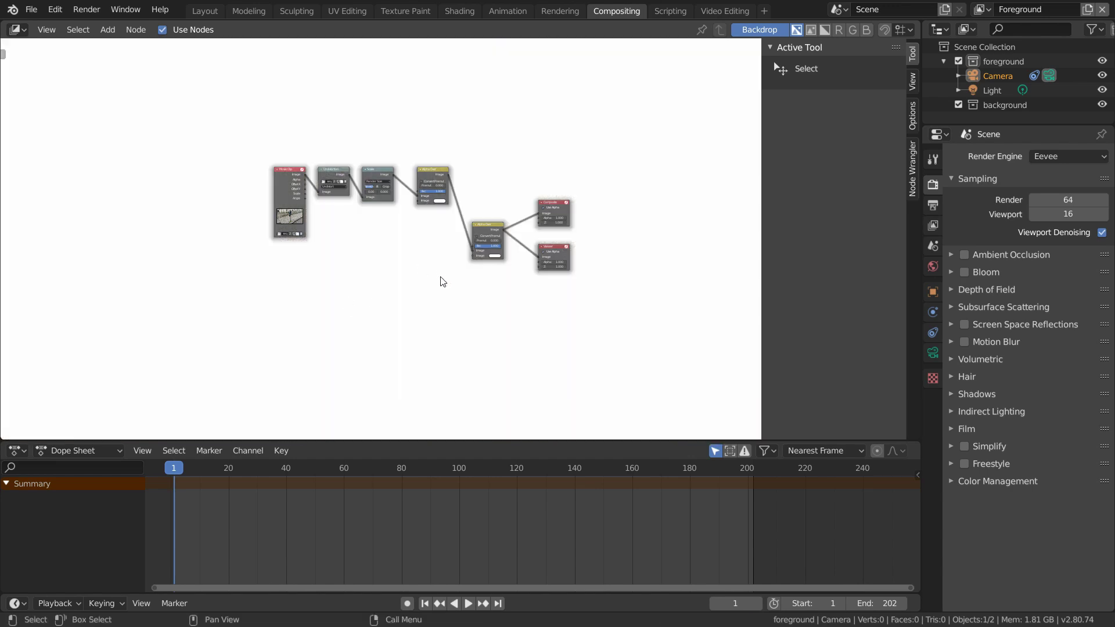
drag(378, 163, 379, 163)
key(x)
scroll(377, 161, up, 2)
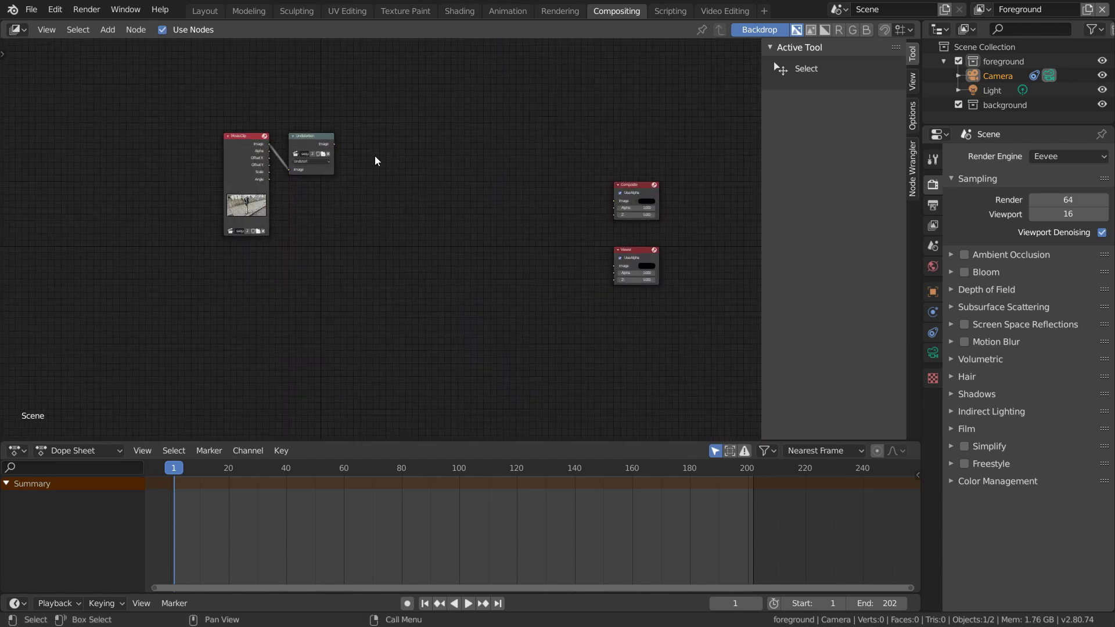
Step: Link the Undistortion node's output to the Composite and Viewer nodes, save, and compare its preview with the raw movie clip
ctrl+shift+click(302, 135)
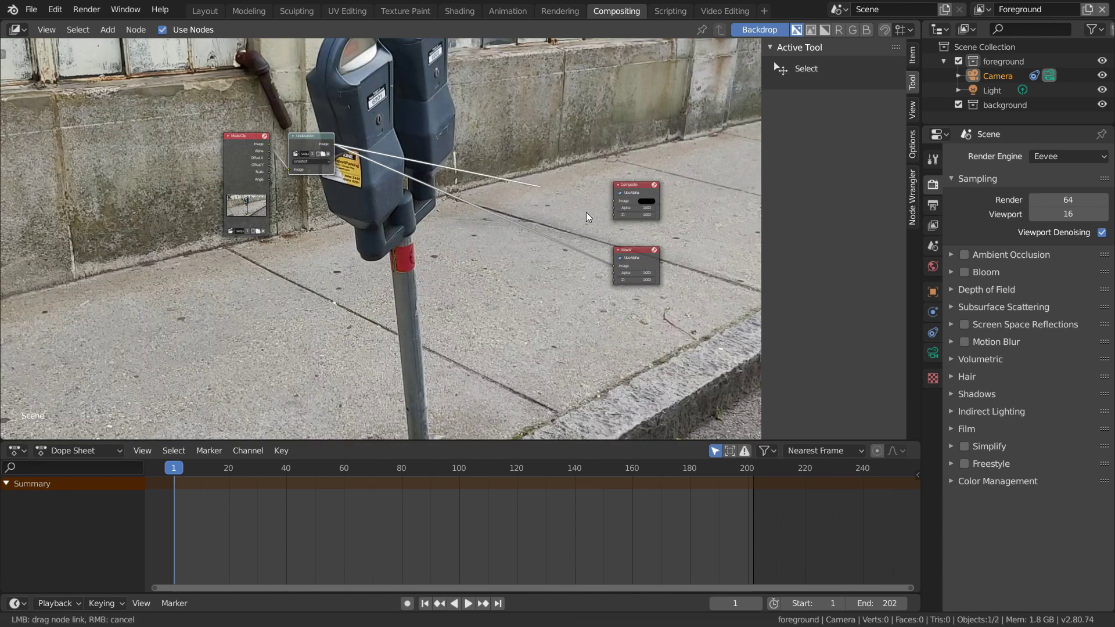
key(ctrl+s)
key(v)
key(v)
key(v)
key(v)
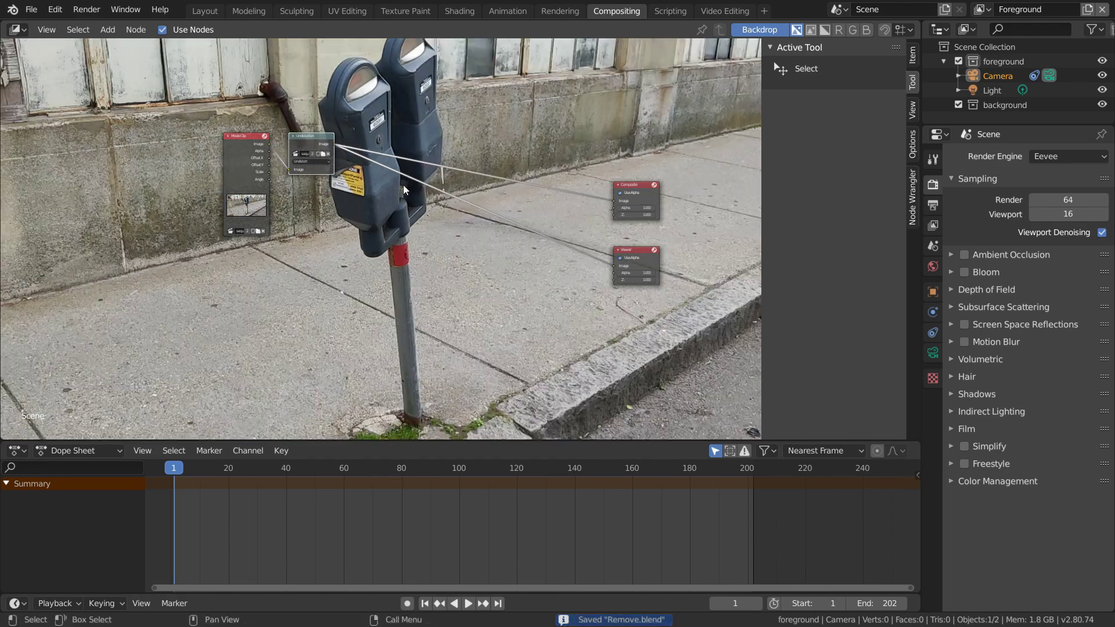
ctrl+shift+click(244, 156)
ctrl+shift+click(312, 139)
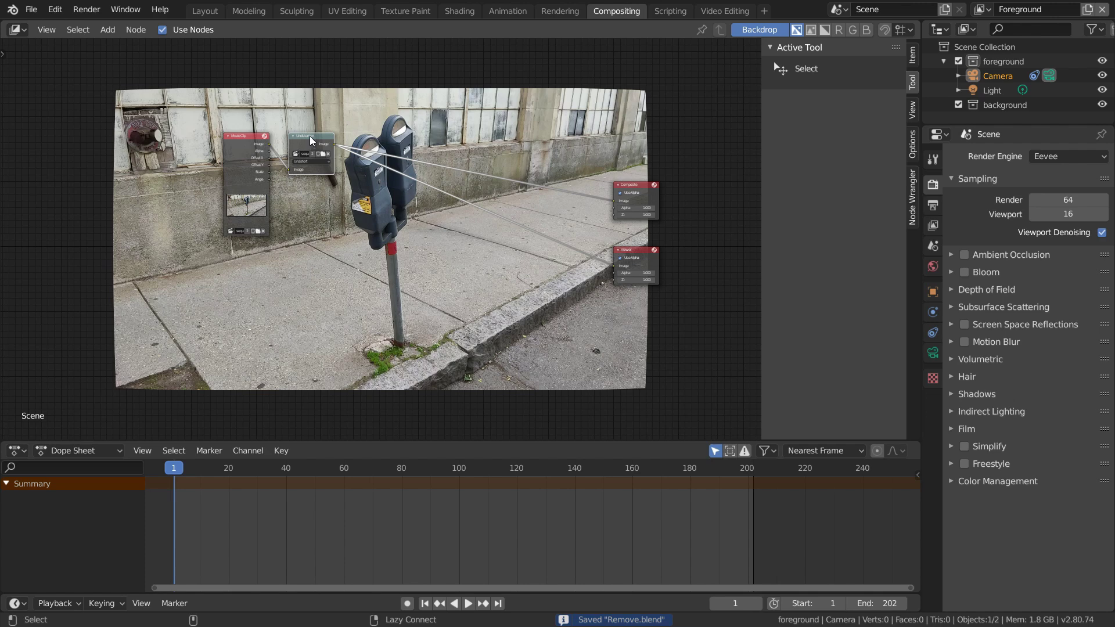
Step: Set the render output to the distort folder inside Sequence with the file name prefix distort_
click(932, 206)
click(1102, 411)
click(108, 30)
click(230, 94)
click(228, 65)
text(distort_)
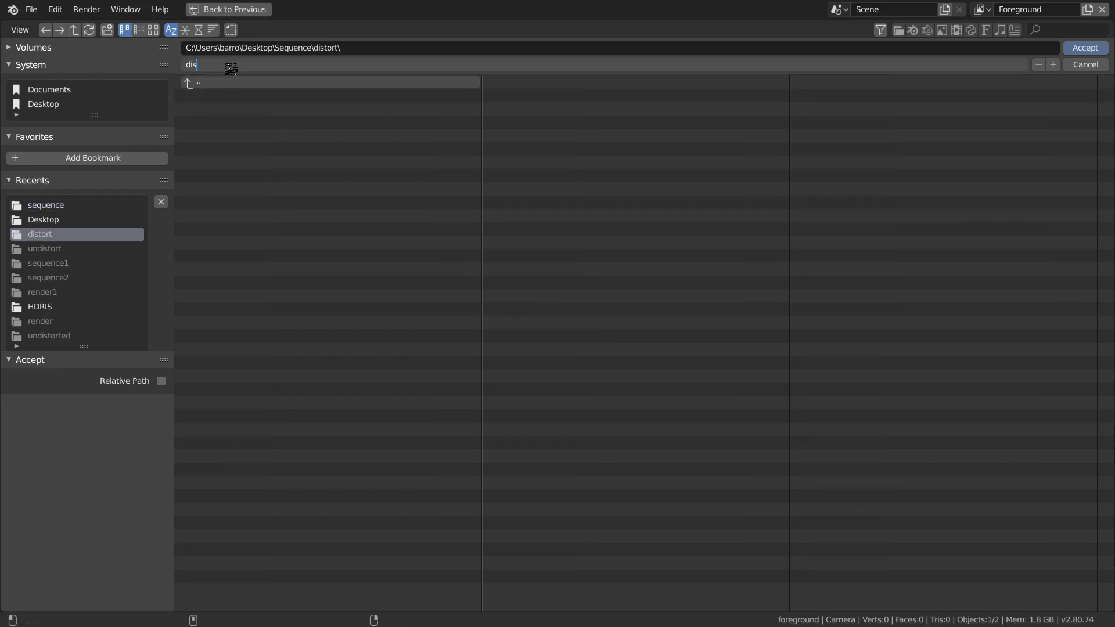
key(Return)
key(Return)
Step: Save the file and render the full animation to the image sequence, closing the render window when it finishes
key(ctrl+s)
key(ctrl+F12)
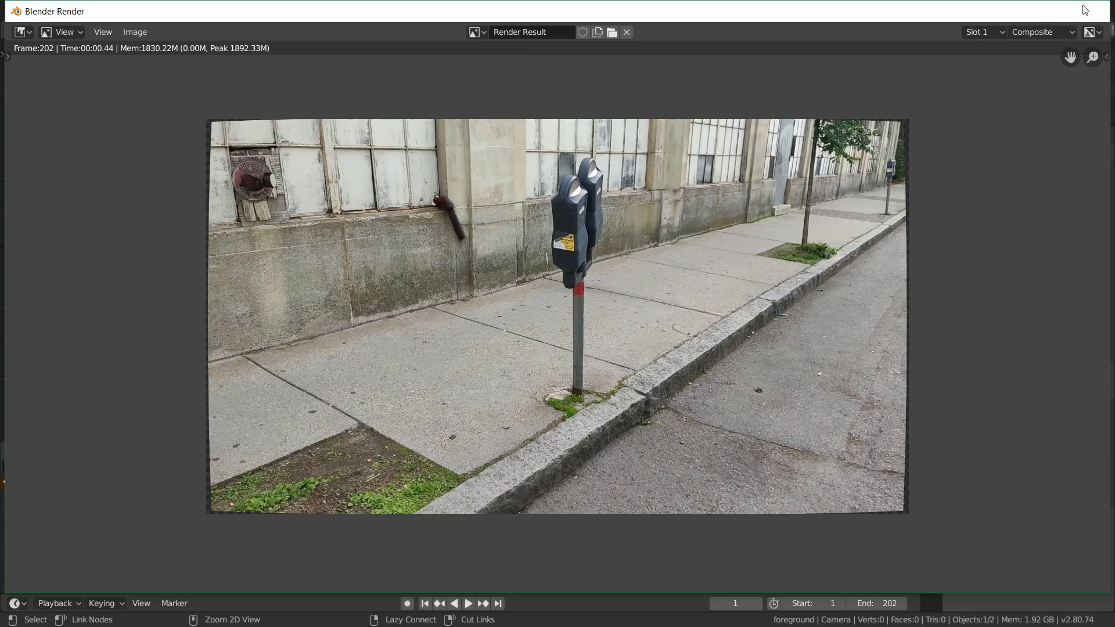
click(1085, 10)
Step: Add a plane in the Layout workspace and move it along X to about -0.99 m so its edge meets the wall base
click(205, 12)
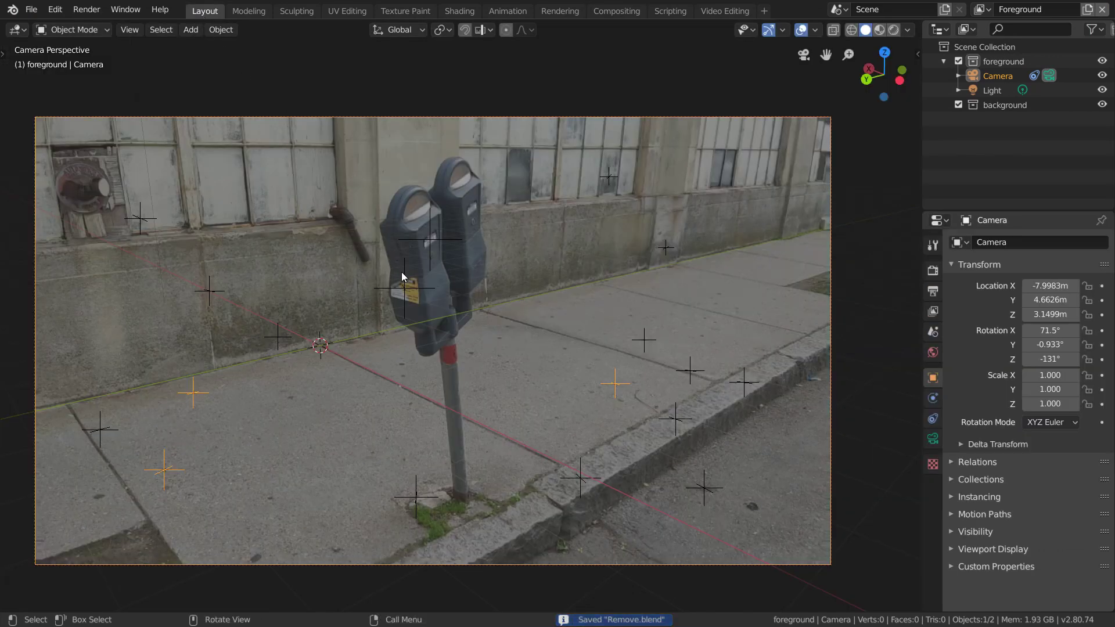
key(shift+a)
mouse_move(402, 272)
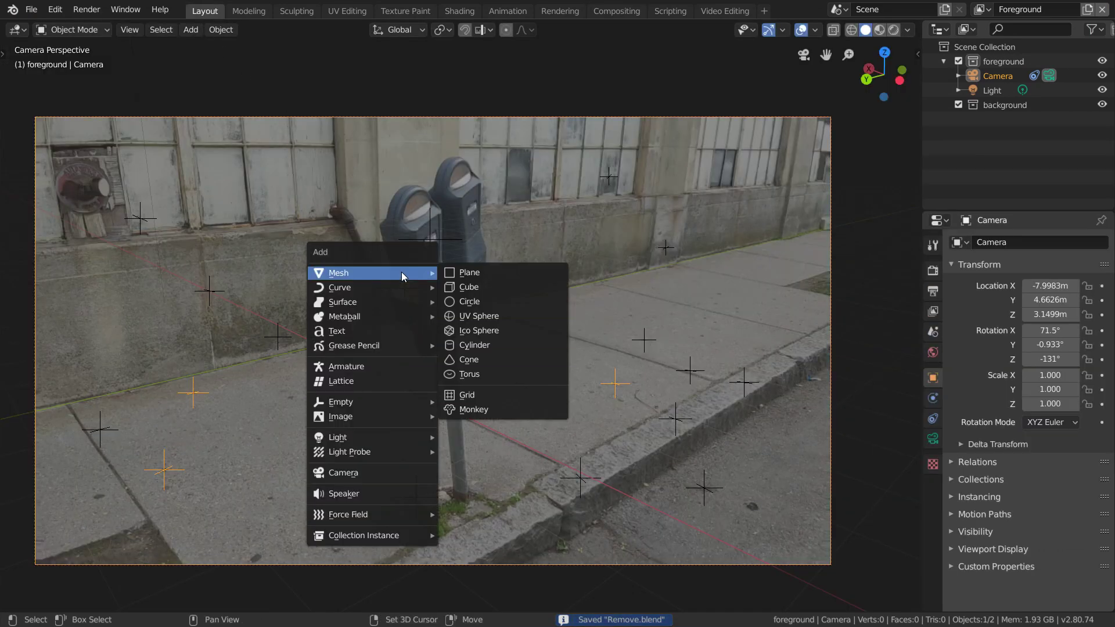
click(476, 272)
scroll(361, 341, up, 5)
key(g)
key(x)
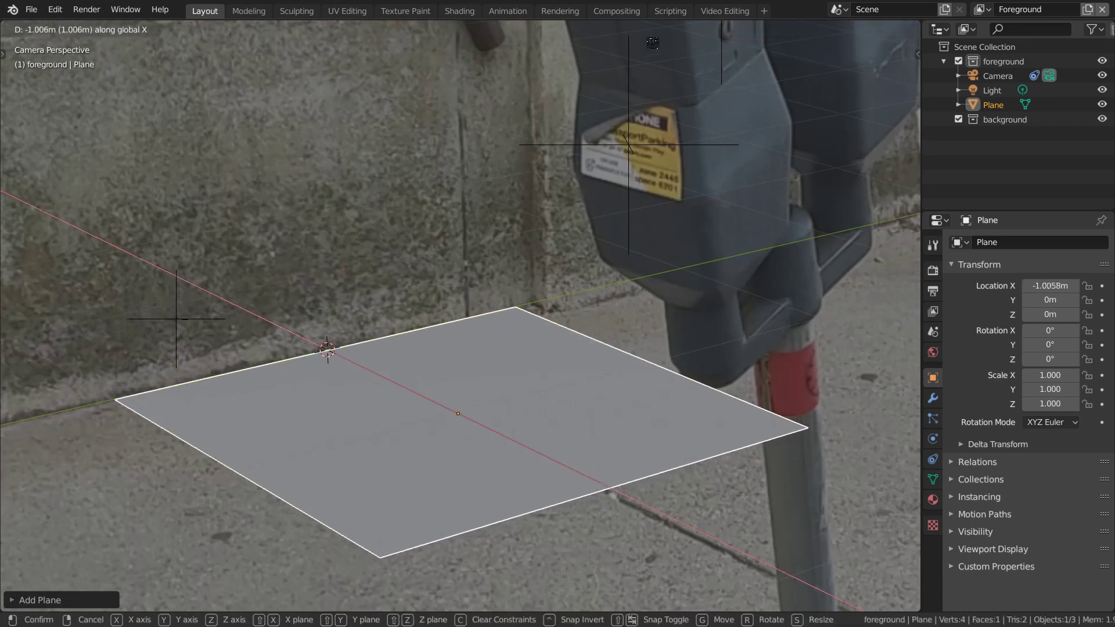
click(382, 376)
scroll(383, 374, down, 5)
Step: Stretch the plane along Y in Edit Mode by moving both end edges outward along the pavement beside the wall
key(Tab)
key(2)
click(419, 369)
key(g)
key(y)
click(341, 388)
click(507, 328)
key(g)
key(y)
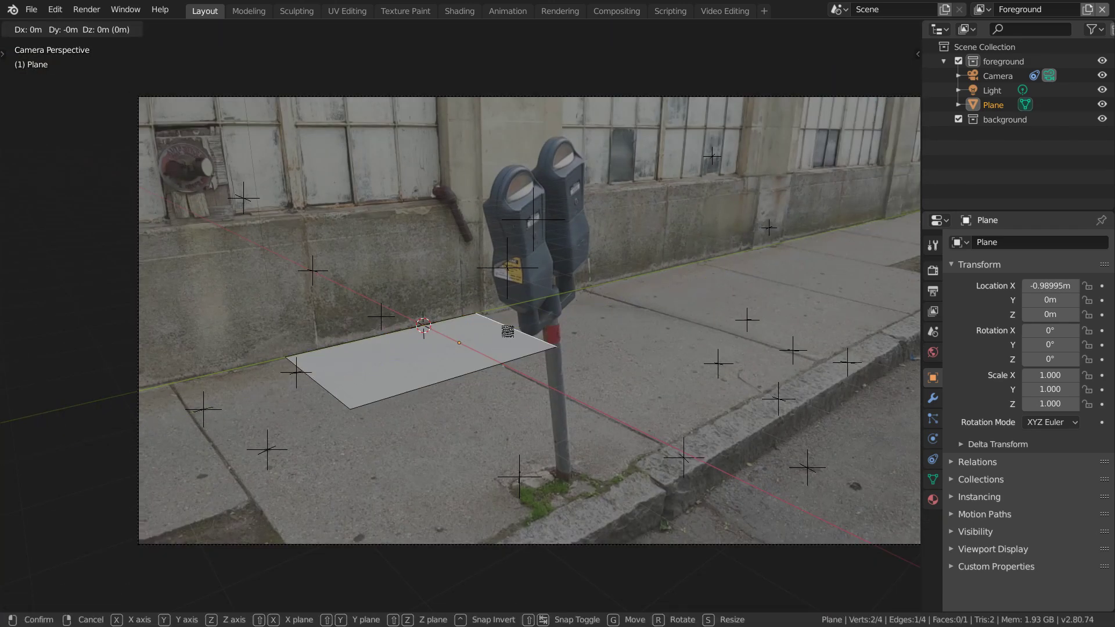
click(765, 260)
Step: Move the plane's street-side edge along X out to the curb
click(667, 314)
key(g)
key(x)
click(802, 410)
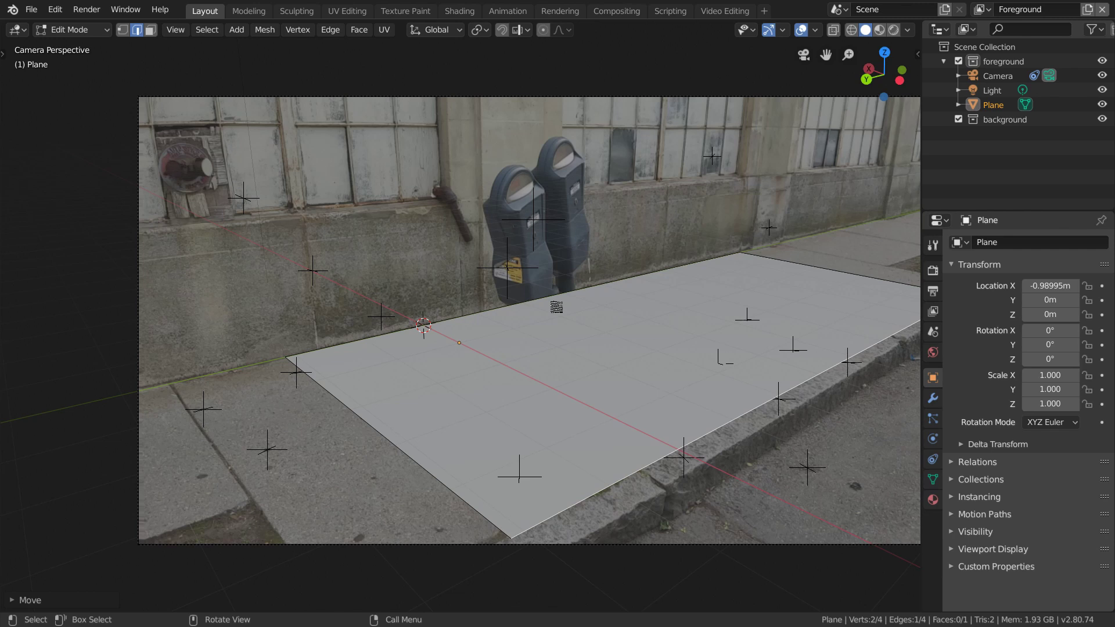
Step: Extrude the plane's wall-side edge straight up along Z to about the top of the camera frame, and save the file
key(e)
key(z)
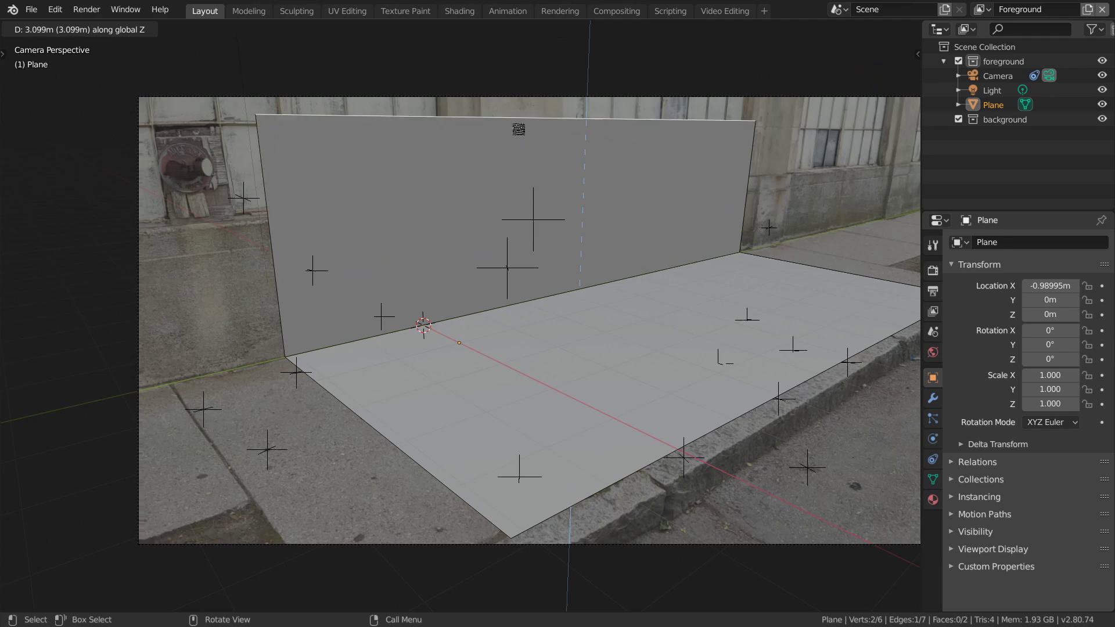
click(515, 117)
key(ctrl+s)
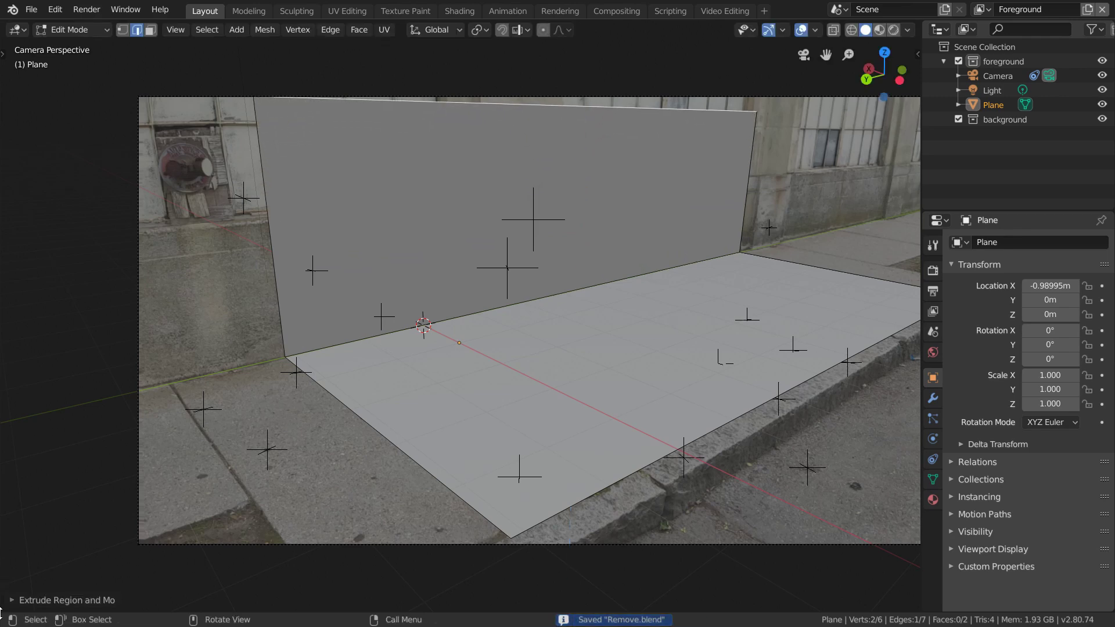
Step: Split off a Timeline area below the 3D viewport and reduce its height
drag(3, 611, 18, 541)
click(18, 542)
click(196, 422)
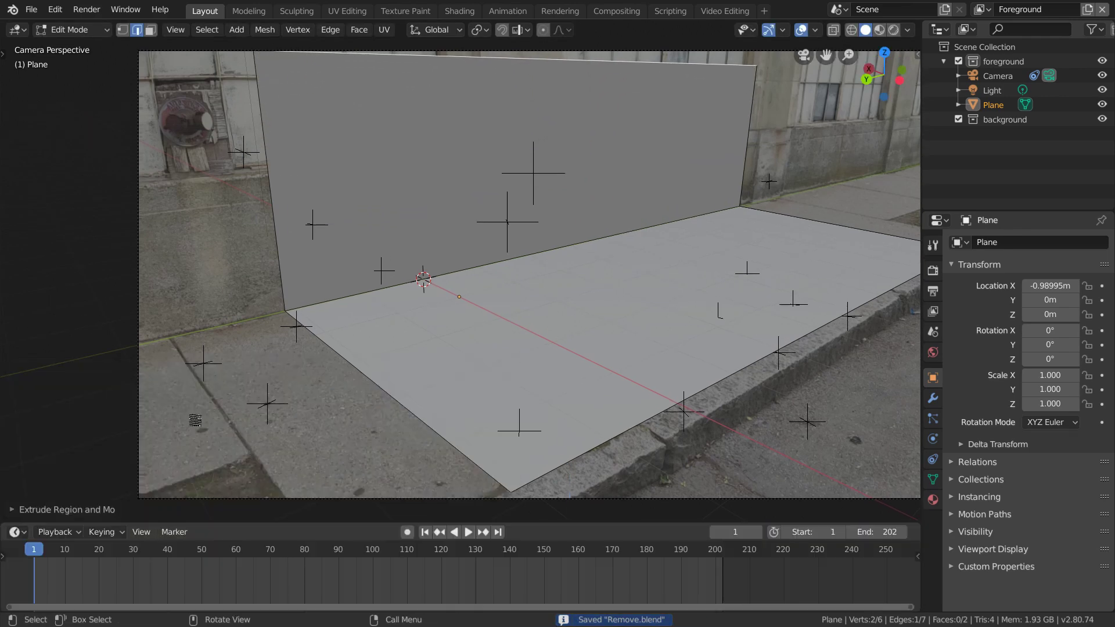
drag(222, 524, 228, 548)
scroll(371, 418, down, 1)
shift+middle_drag(416, 404, 270, 430)
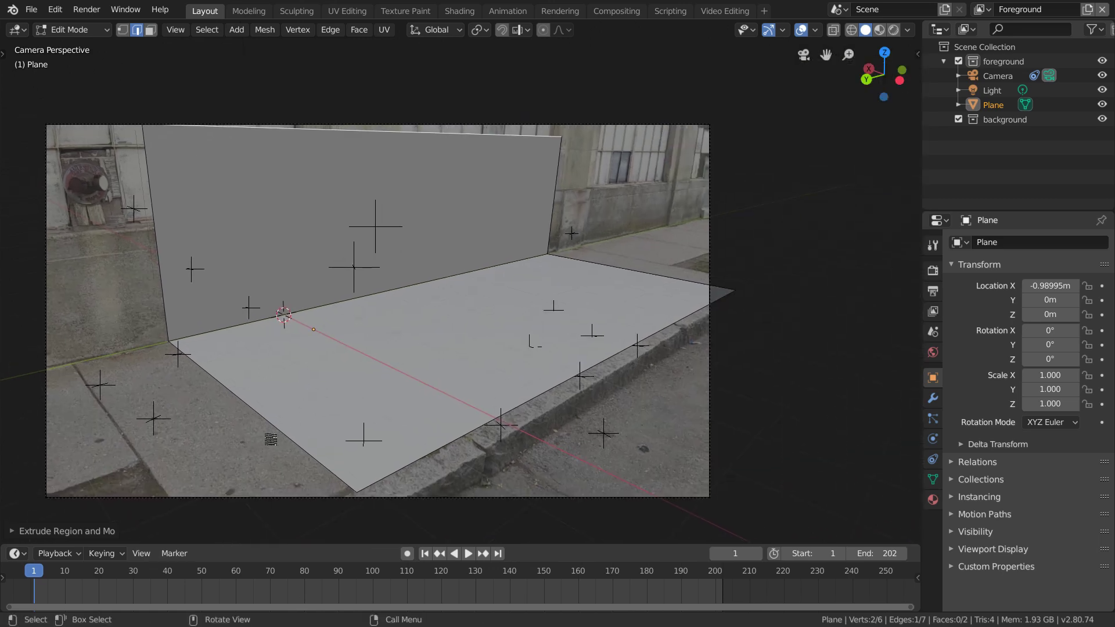
Step: Play and scrub the animation to frame 82 to check the geometry against the footage, and save the file
key(space)
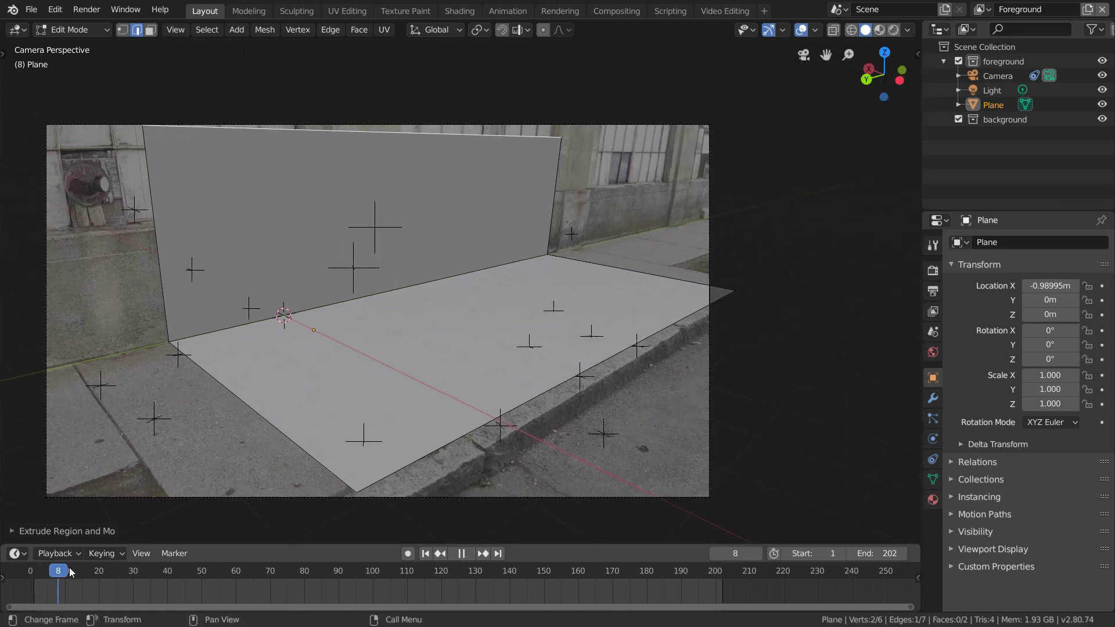
drag(70, 572, 312, 556)
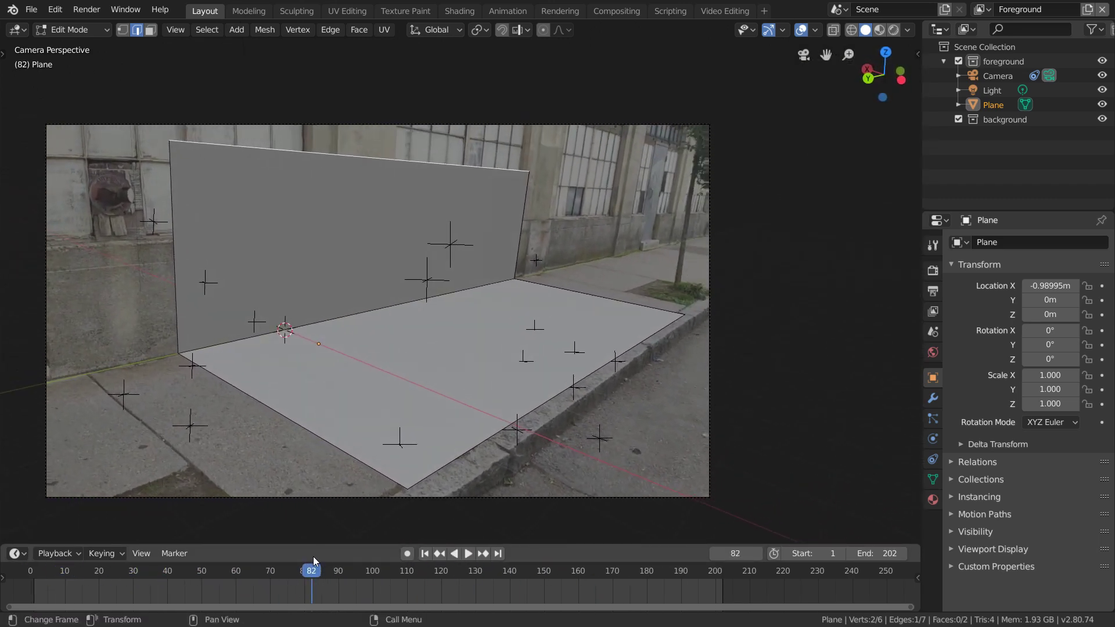
key(space)
key(ctrl+s)
Step: Set the opacity of the camera's background footage to 1.000
key(Tab)
click(47, 324)
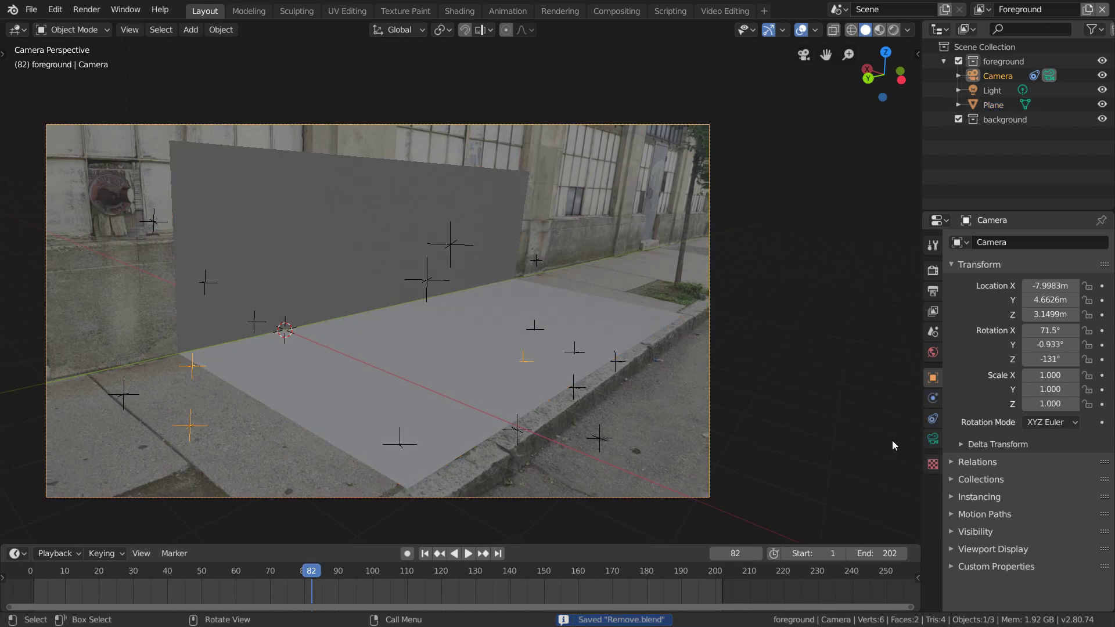
click(932, 439)
click(966, 476)
scroll(968, 479, down, 6)
drag(1045, 491, 1091, 492)
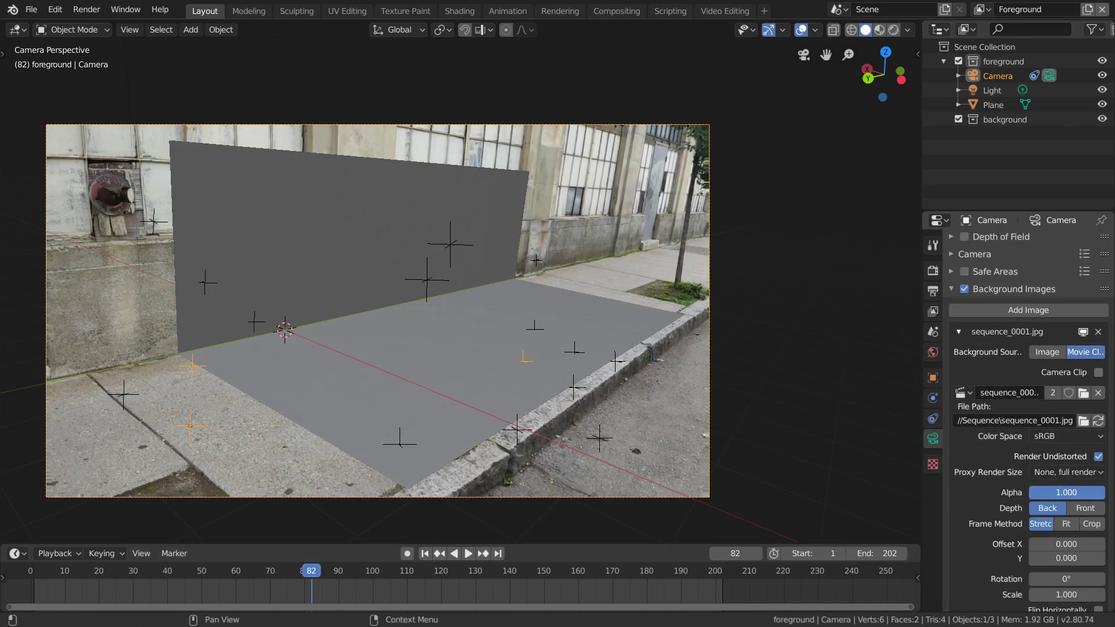
Step: Subdivide the whole wall-and-pavement mesh with 30 cuts and save the file
click(466, 358)
key(Tab)
right_click(435, 328)
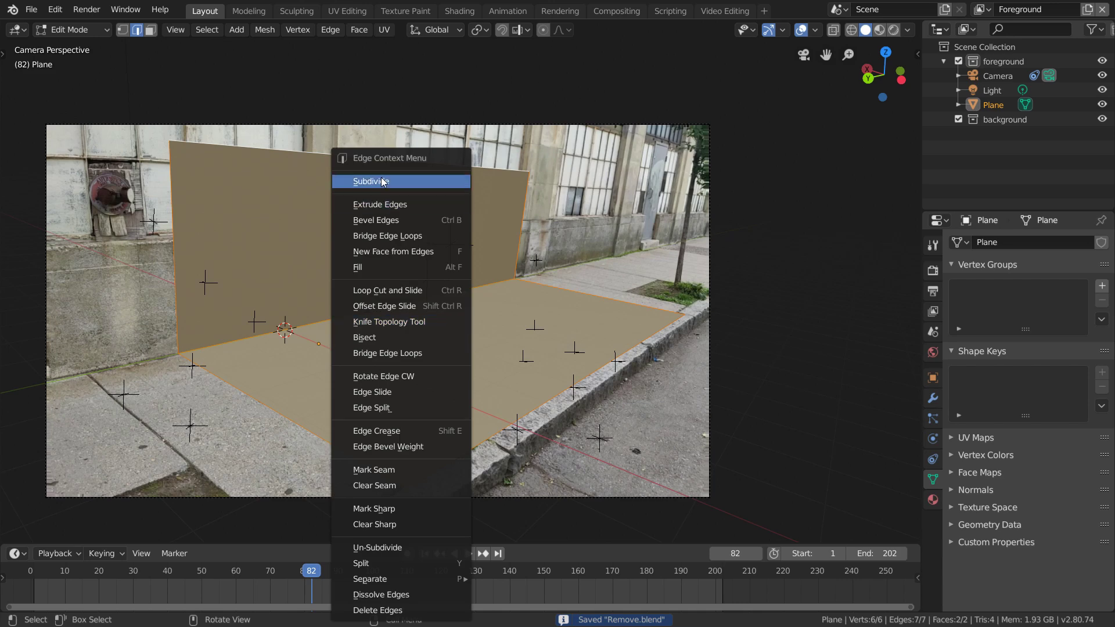
click(384, 181)
click(50, 534)
drag(174, 434, 261, 435)
click(174, 435)
text(30)
key(Return)
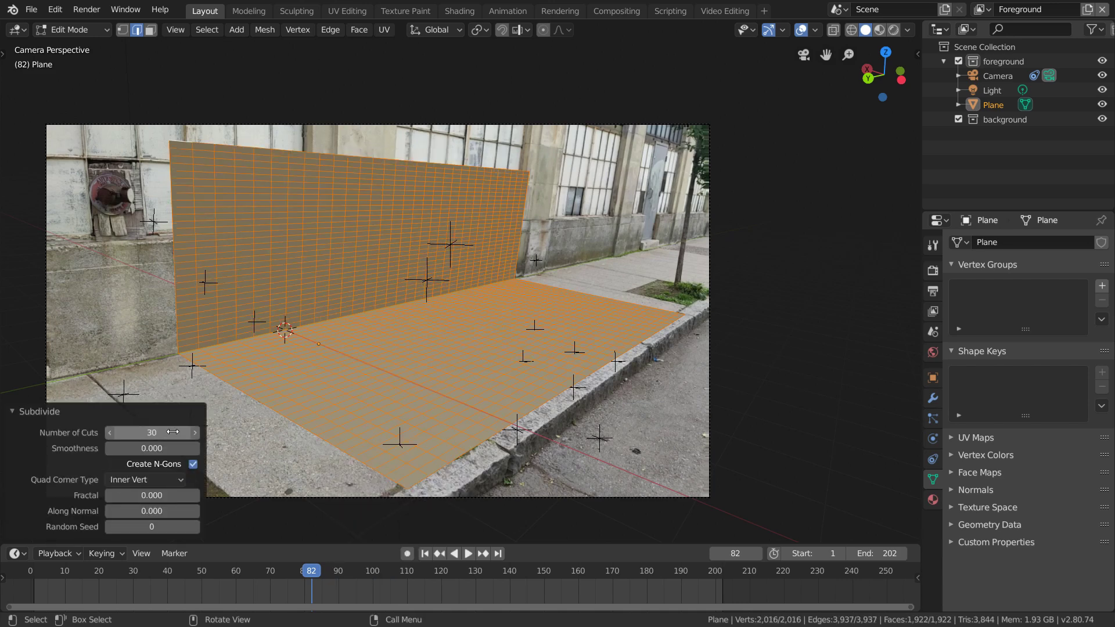
key(ctrl+s)
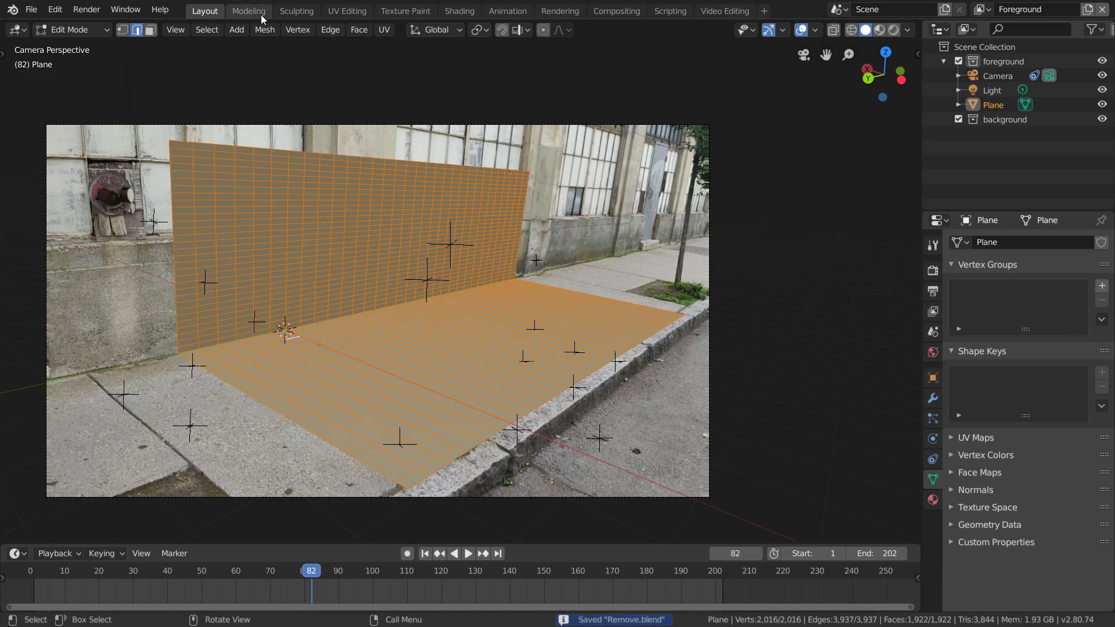
Step: Rename the plane's UV map to original in the UV Editing workspace
click(347, 11)
middle_drag(583, 279, 772, 305)
click(974, 353)
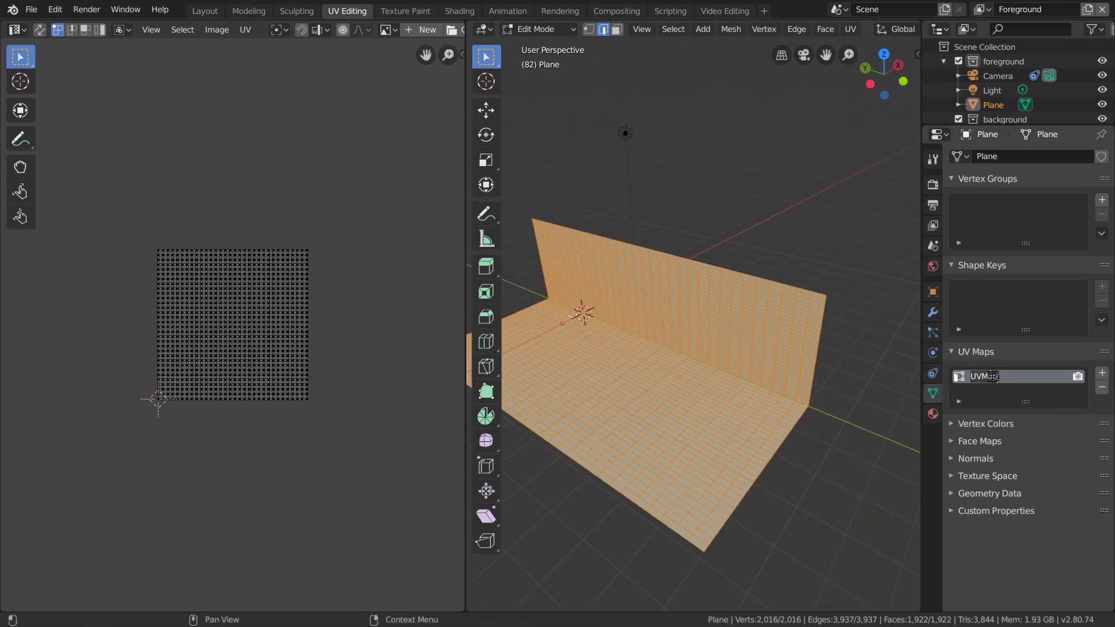
Step: Unwrap the entire subdivided mesh into the original UV map
scroll(339, 347, up, 4)
shift+middle_drag(680, 375, 709, 370)
key(u)
click(702, 358)
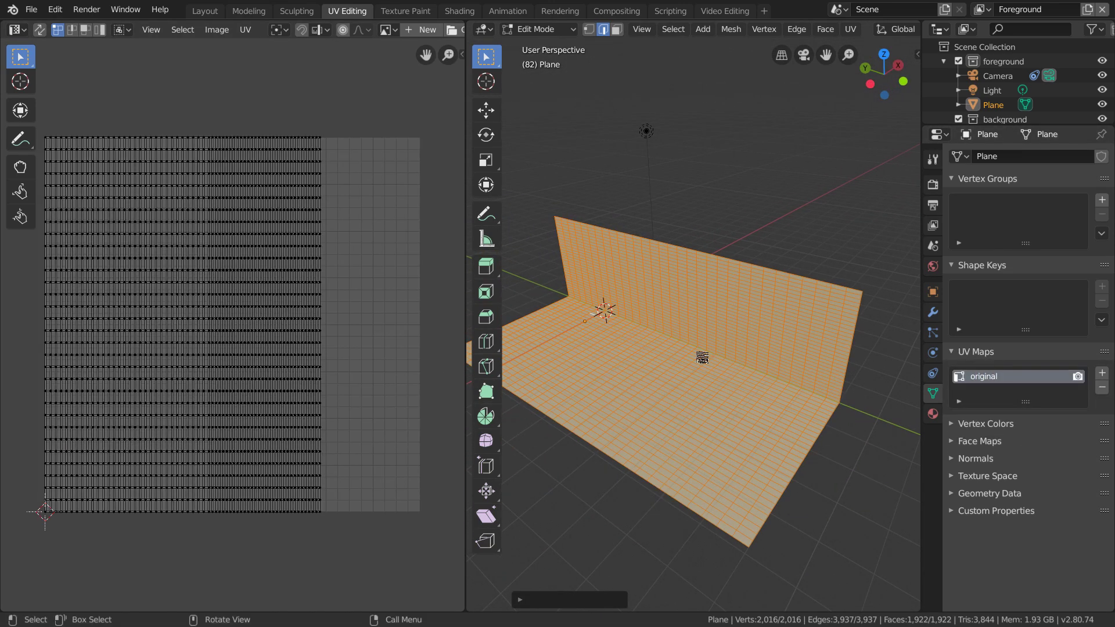
Step: Select all UVs and scale them wider along X
key(a)
scroll(398, 351, down, 1)
key(s)
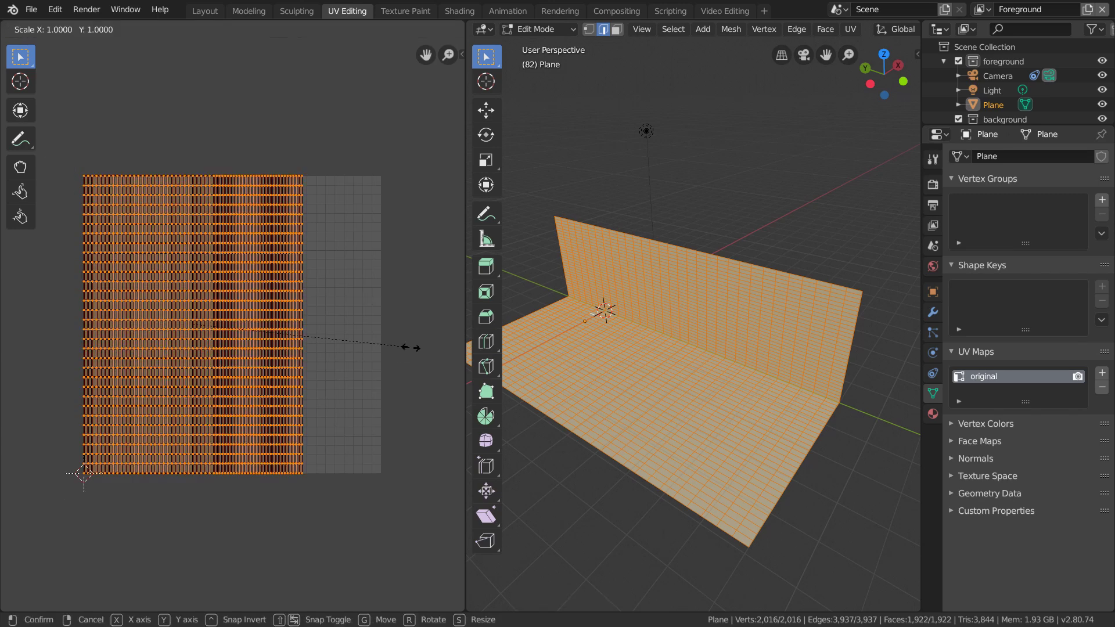
key(x)
click(56, 321)
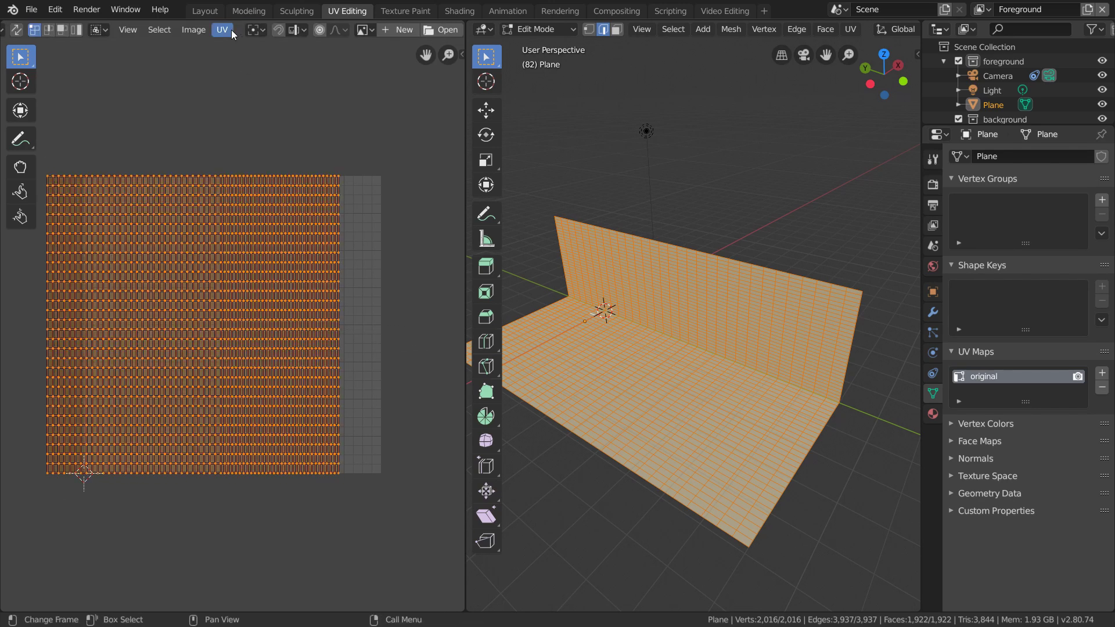
Step: Pack the original map's UV island, scale it wider along X to fill the UV square, and pack it again
click(228, 29)
click(258, 247)
key(s)
key(x)
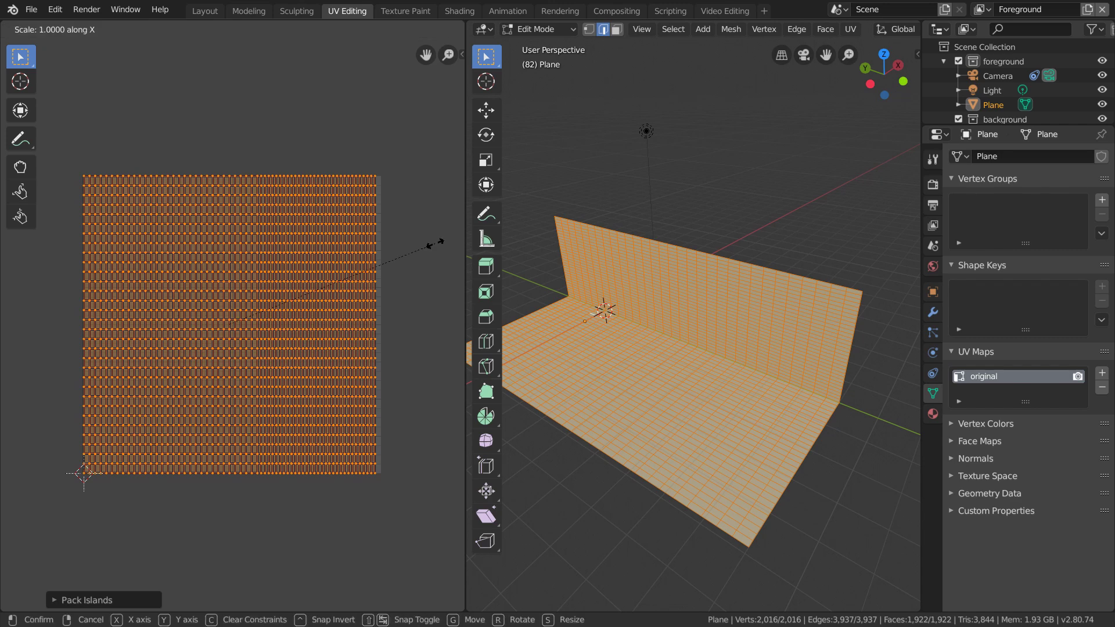
click(10, 249)
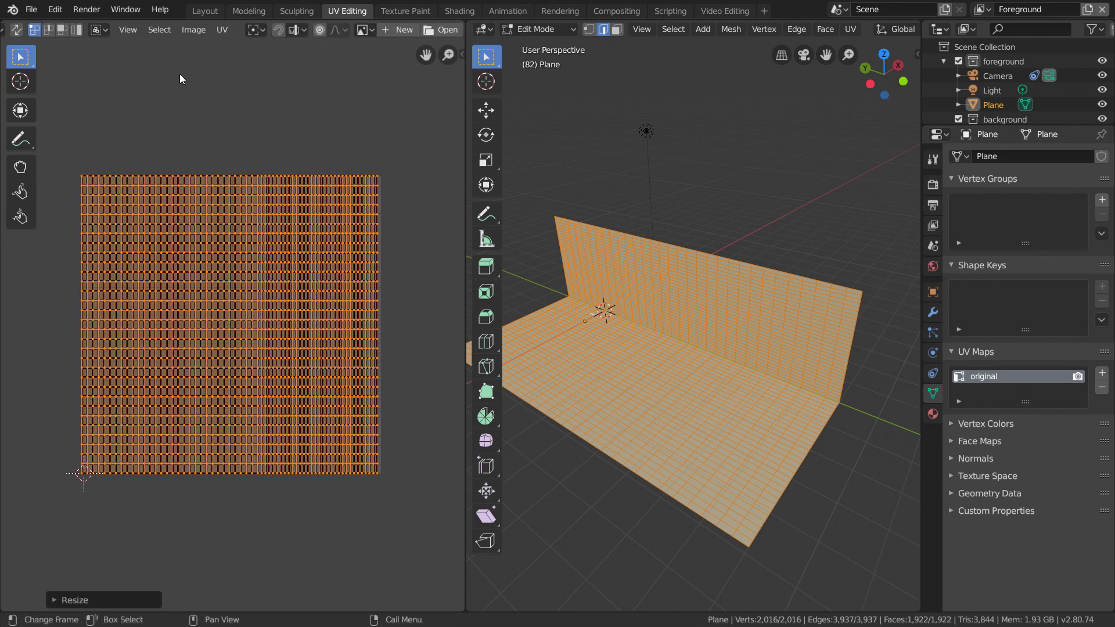
click(222, 30)
click(263, 247)
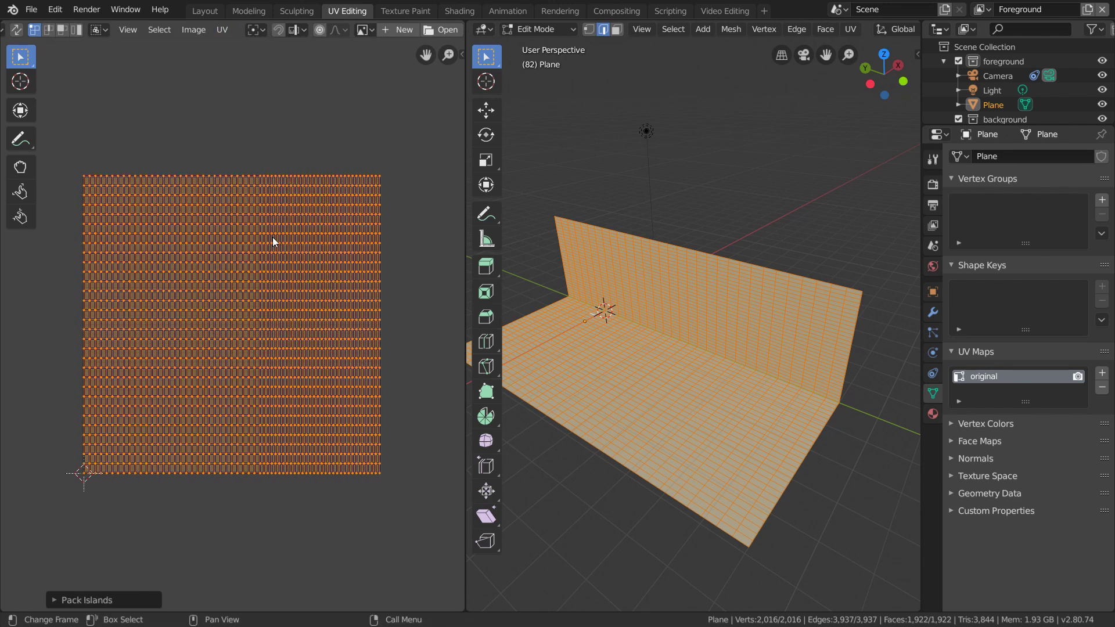
Step: Add a second UV map named project and fill it with Project From View through the camera at frame 1
click(1102, 374)
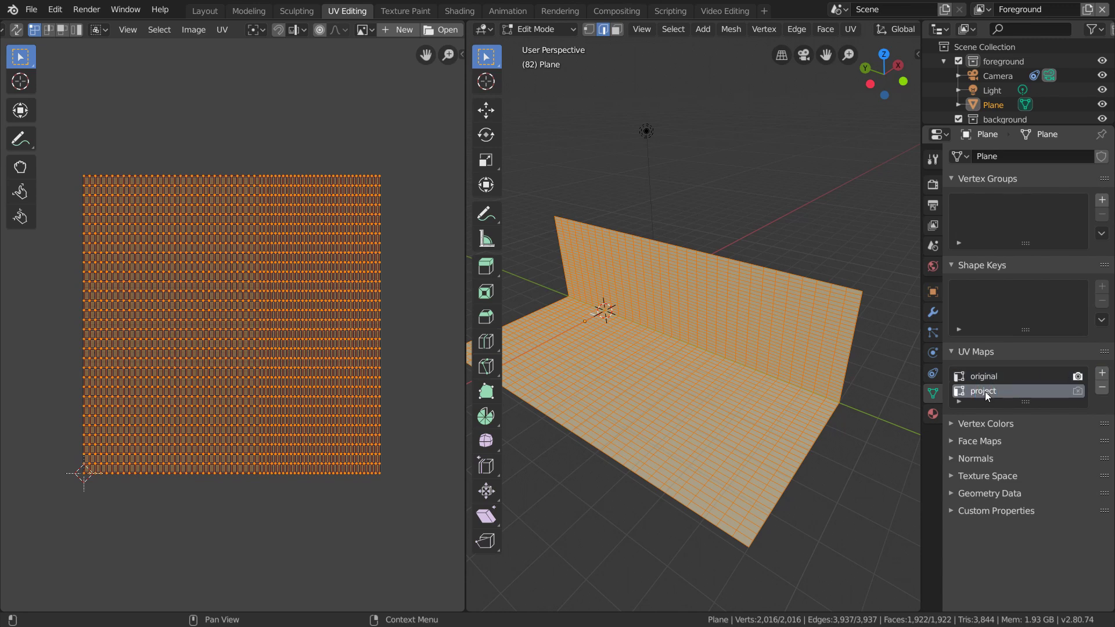
click(808, 60)
key(u)
click(694, 424)
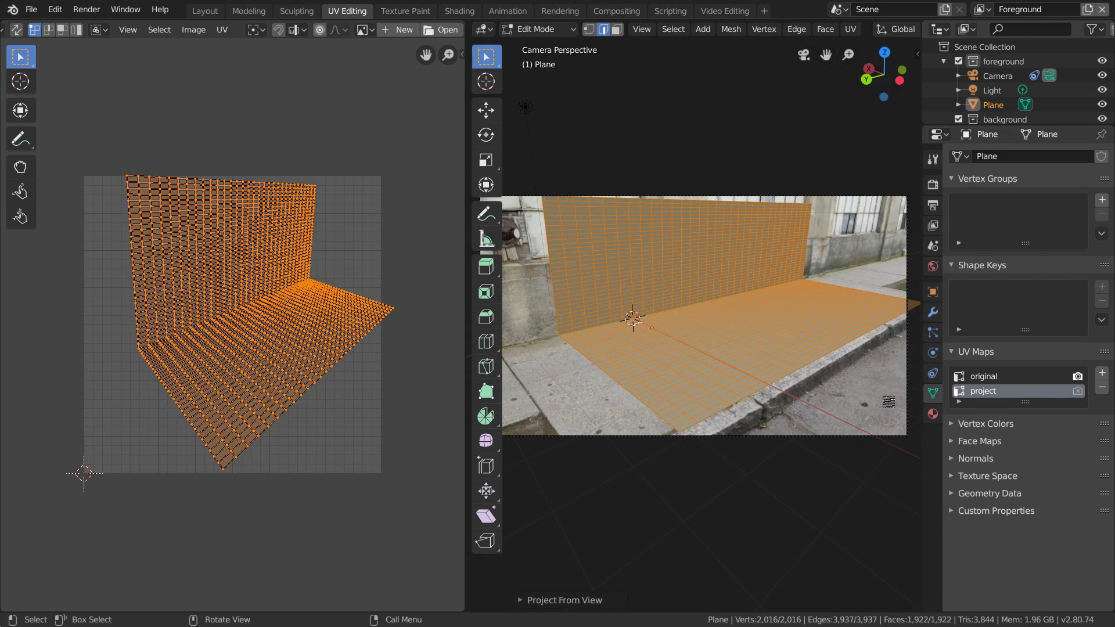
Step: With the original UV map active, create a blank 3500 x 3500 px single-image paint texture named cleanplate and save the file
click(996, 379)
click(401, 11)
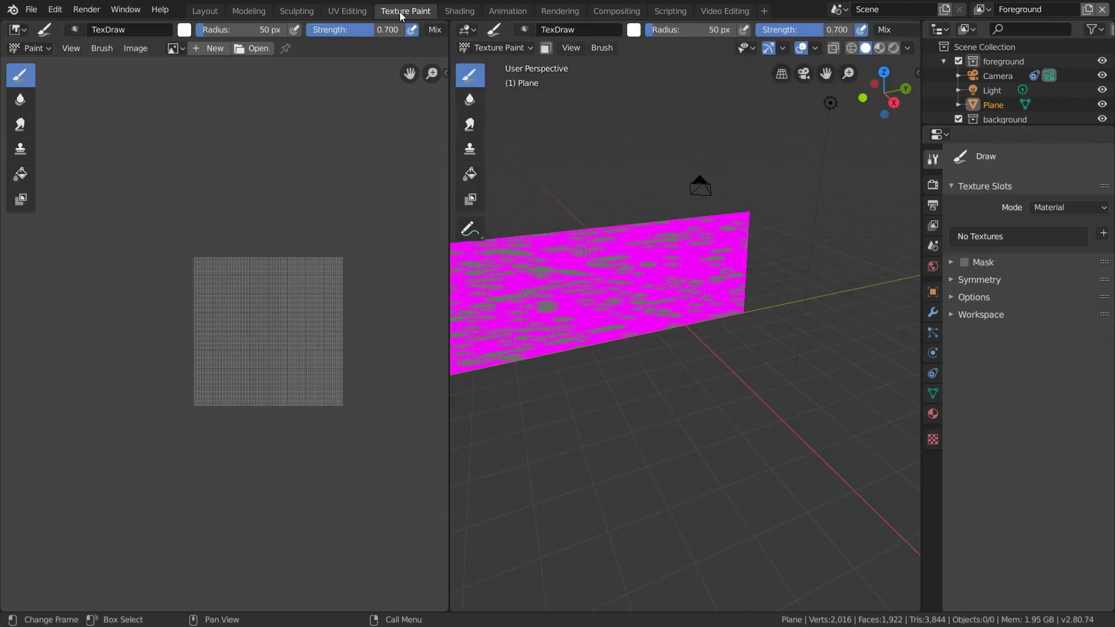
click(1040, 207)
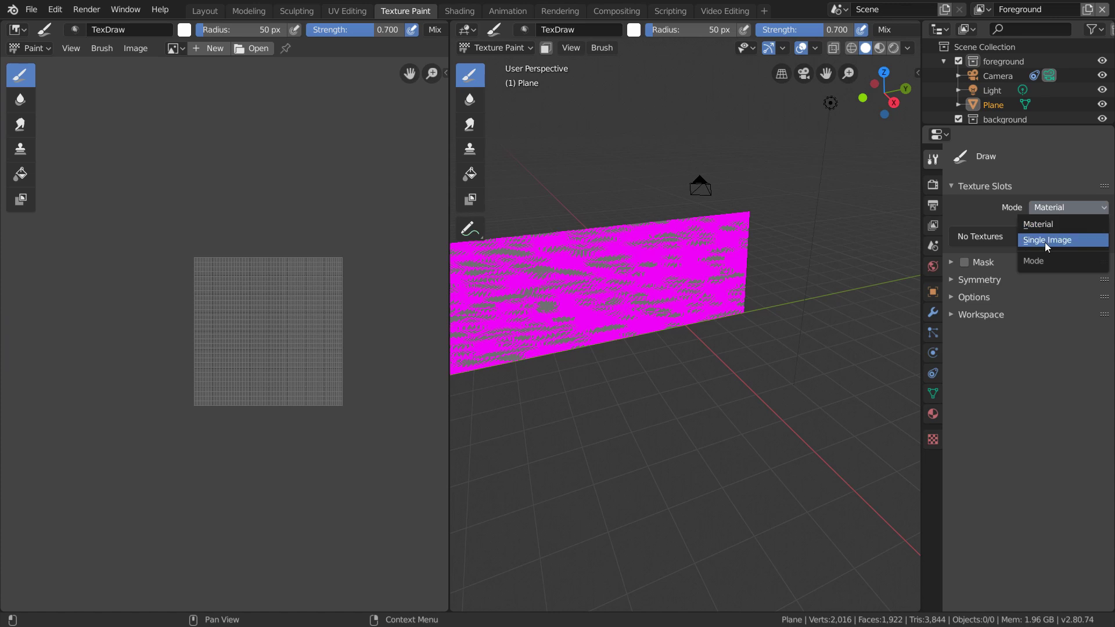
click(1044, 242)
click(1023, 244)
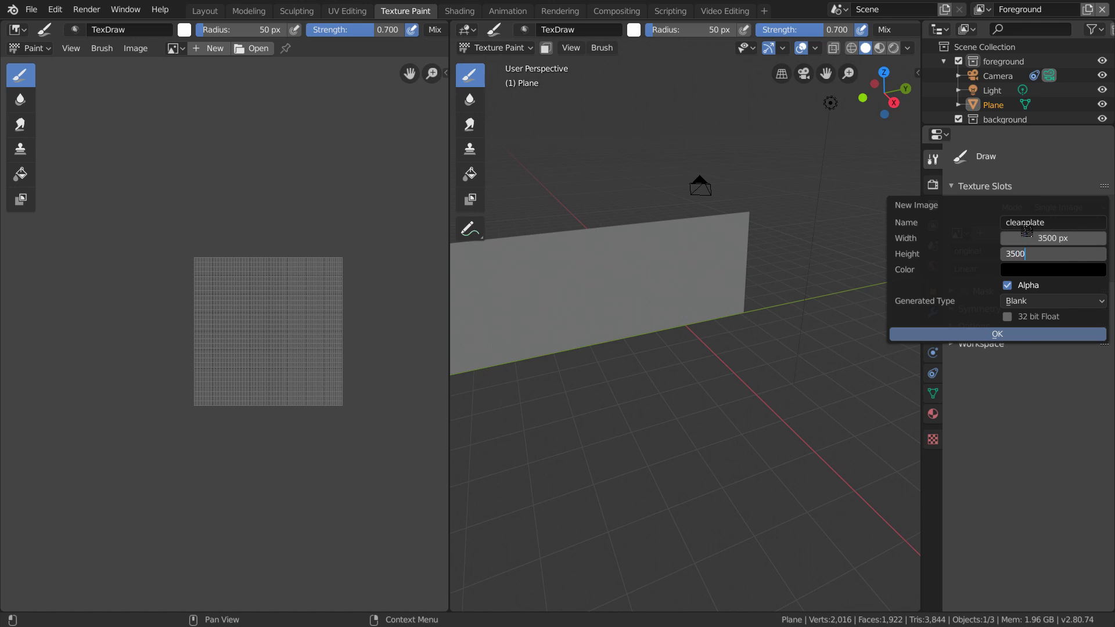
key(Return)
key(Return)
key(ctrl+s)
Step: Set up the Clone brush to clone from a paint slot, using project as its source UV map
scroll(278, 318, down, 8)
scroll(279, 319, up, 1)
click(471, 149)
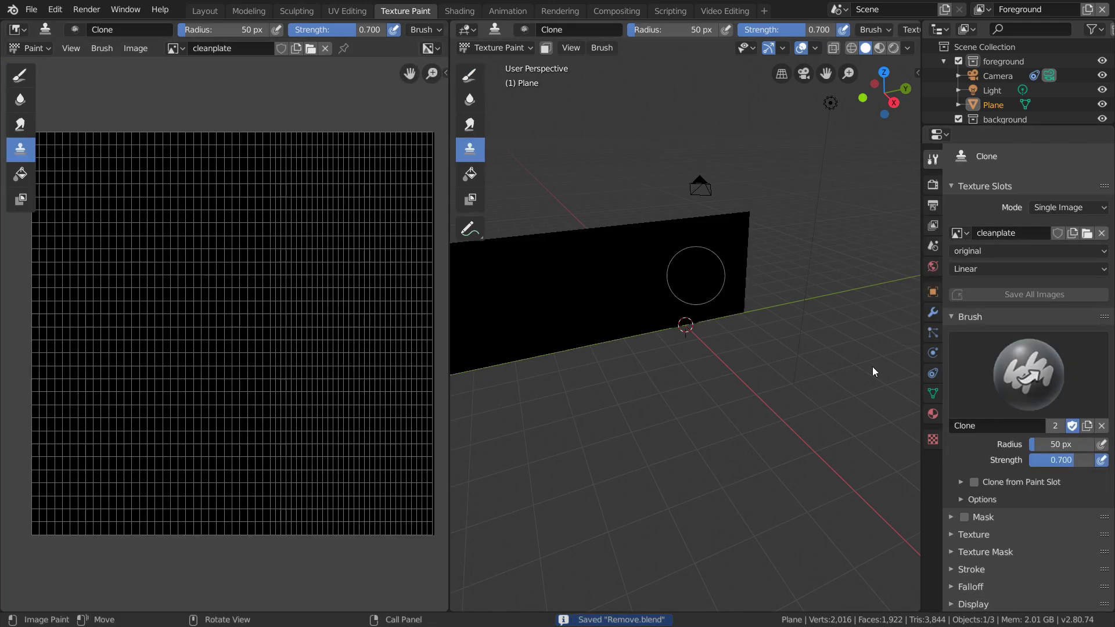
click(974, 483)
click(968, 550)
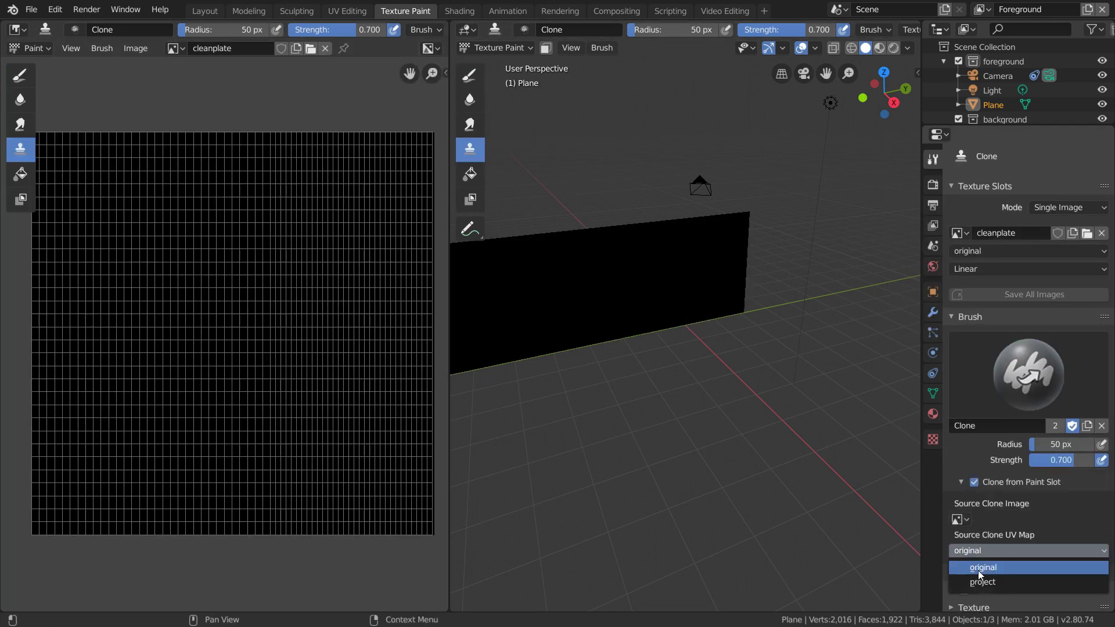
click(980, 577)
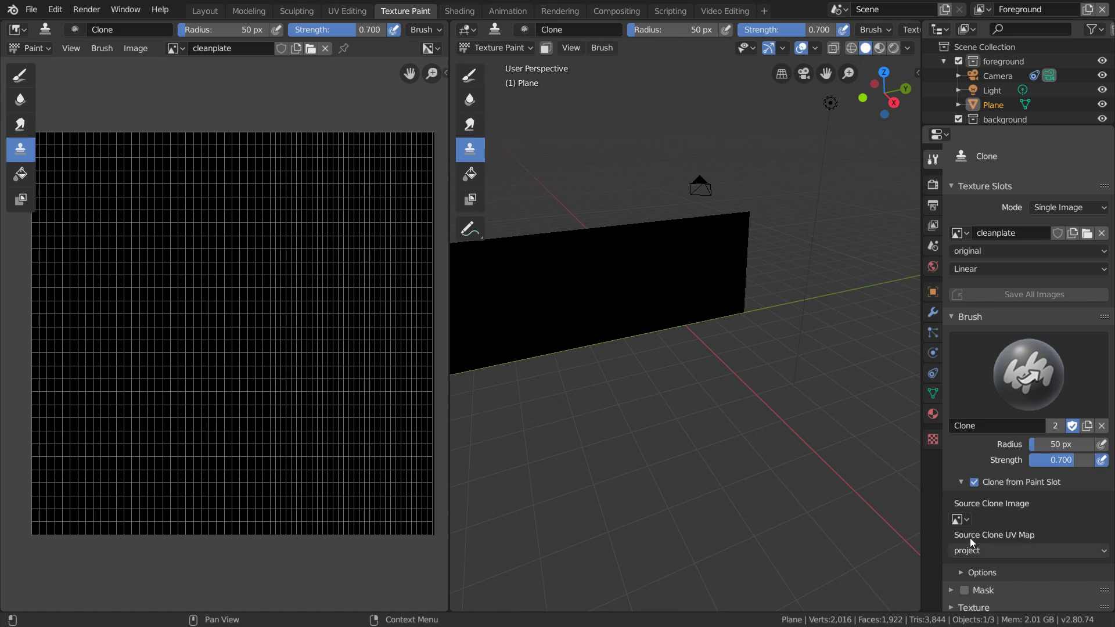
Step: Load all the distort JPG frames from the distort folder as separate images, with Detect Sequences turned off
click(310, 49)
click(231, 201)
click(227, 95)
key(a)
click(12, 398)
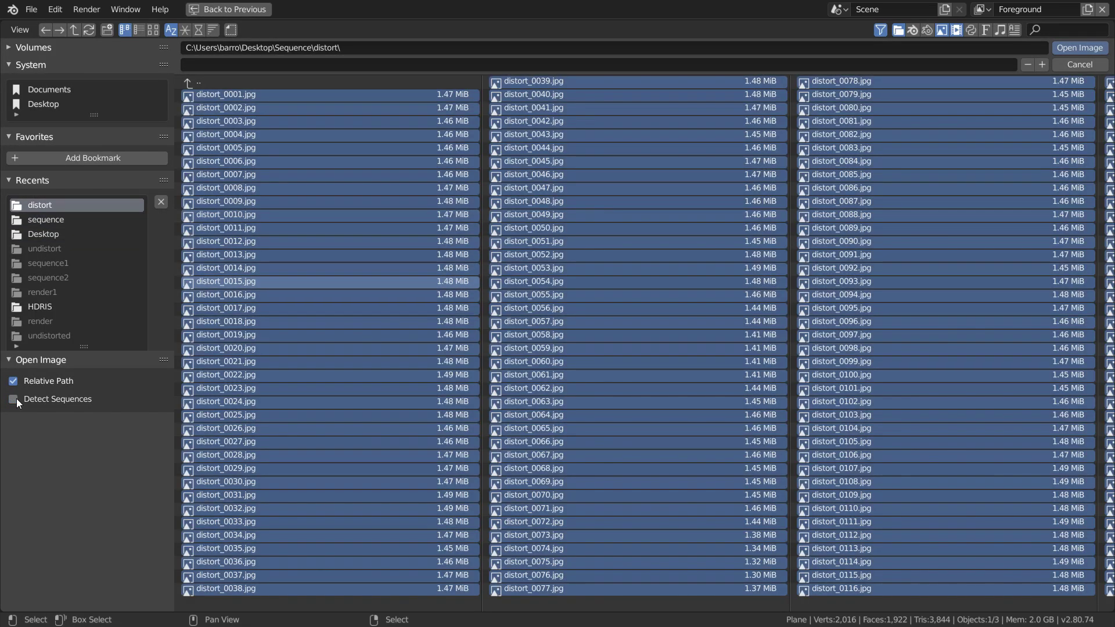
click(1083, 49)
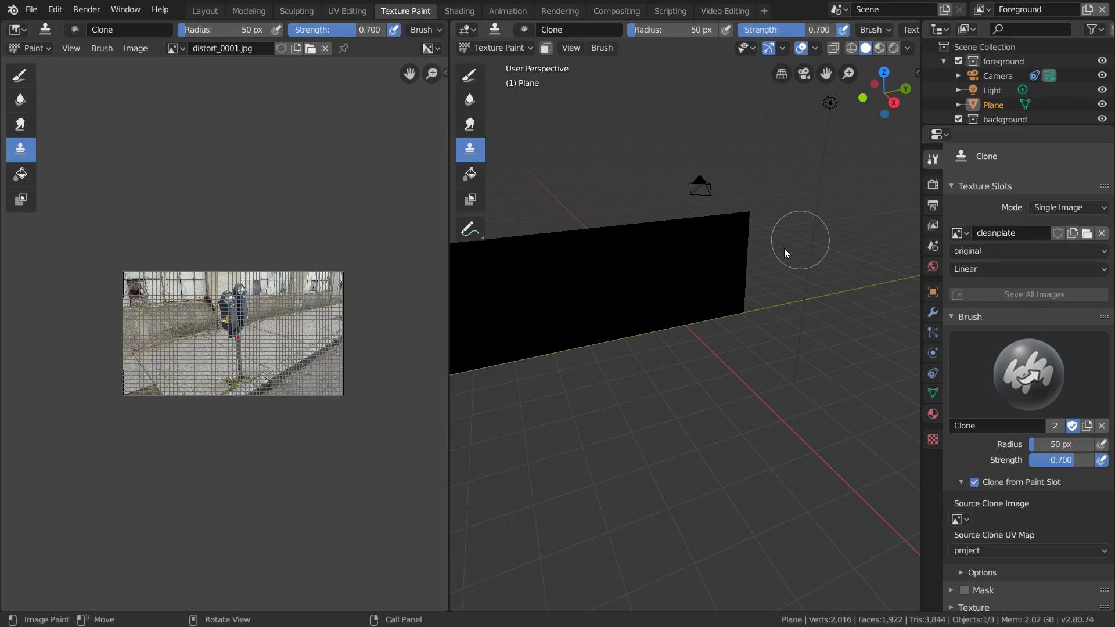
Step: Use distort_0001.jpg as the source clone image and save the file
mouse_move(799, 237)
middle_down()
mouse_move(759, 291)
mouse_move(635, 366)
middle_up()
click(959, 520)
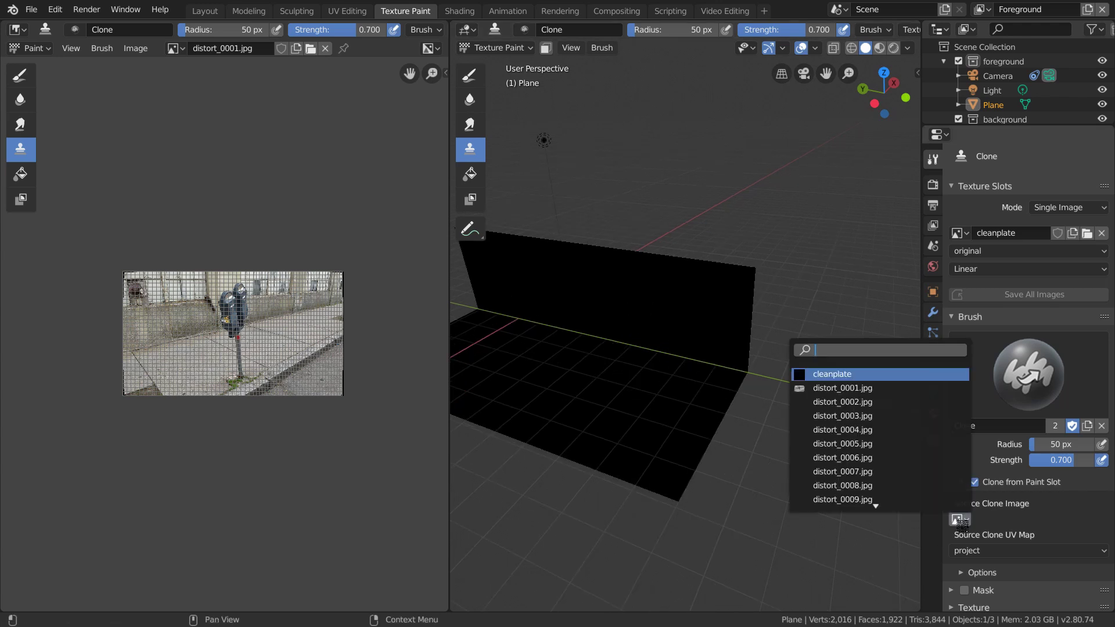
click(842, 388)
key(ctrl+s)
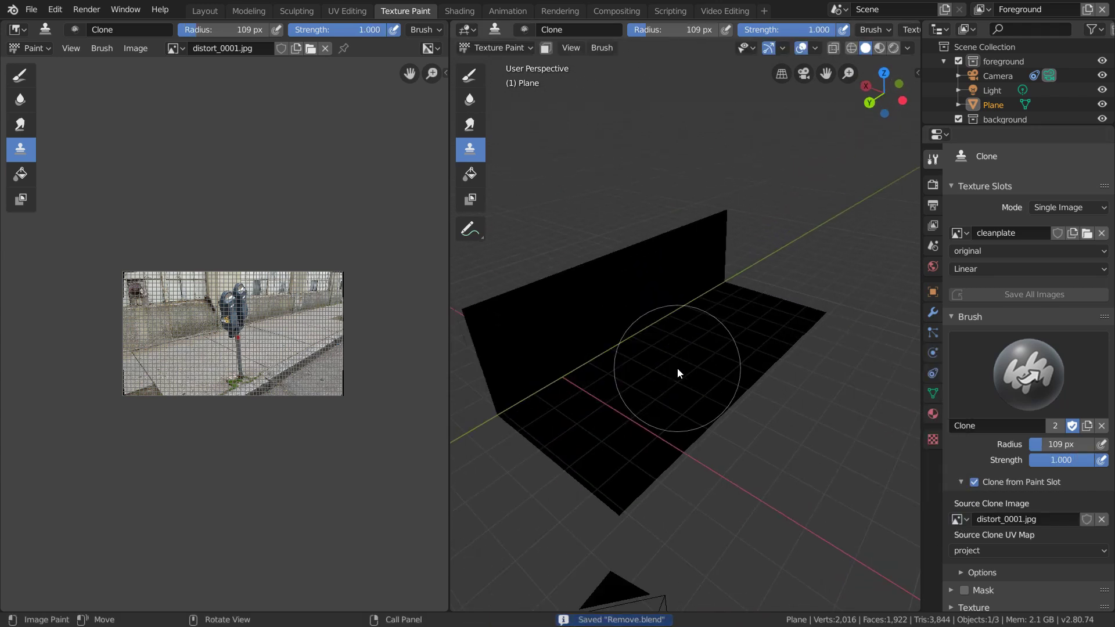
Step: Clone-paint the source frame over the whole wall and pavement with a 109 px brush at full strength, and view it through the camera
mouse_move(677, 372)
mouse_down()
mouse_move(605, 398)
mouse_move(587, 336)
mouse_move(618, 301)
mouse_move(664, 353)
mouse_move(605, 507)
mouse_move(565, 295)
mouse_up()
mouse_move(821, 317)
mouse_down()
mouse_move(746, 233)
mouse_move(709, 336)
mouse_up()
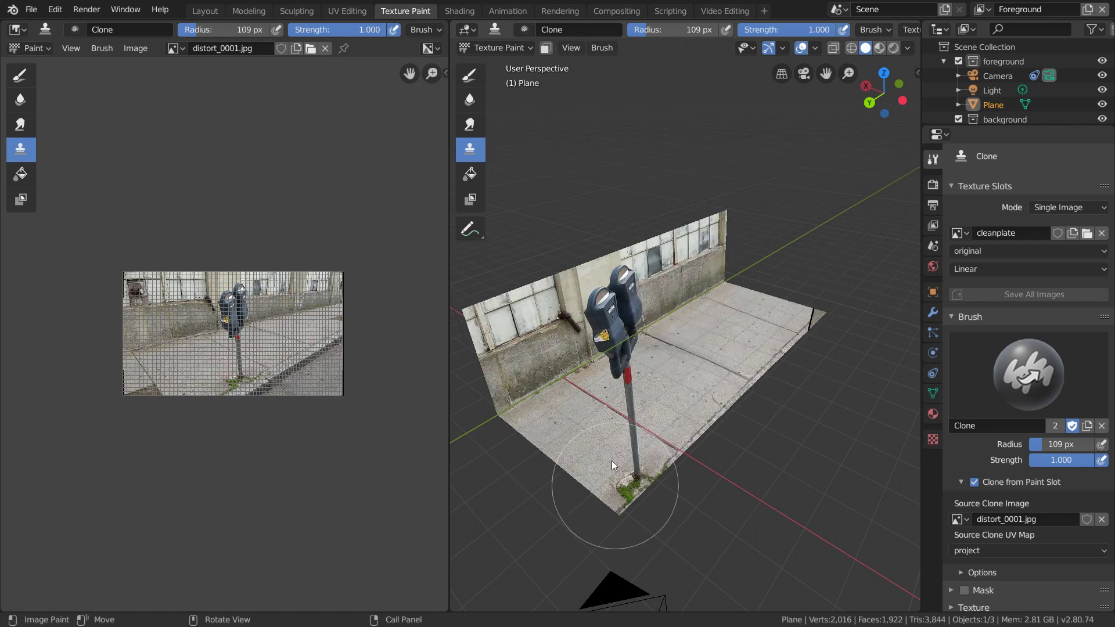
drag(449, 386, 374, 396)
click(803, 75)
scroll(674, 319, up, 2)
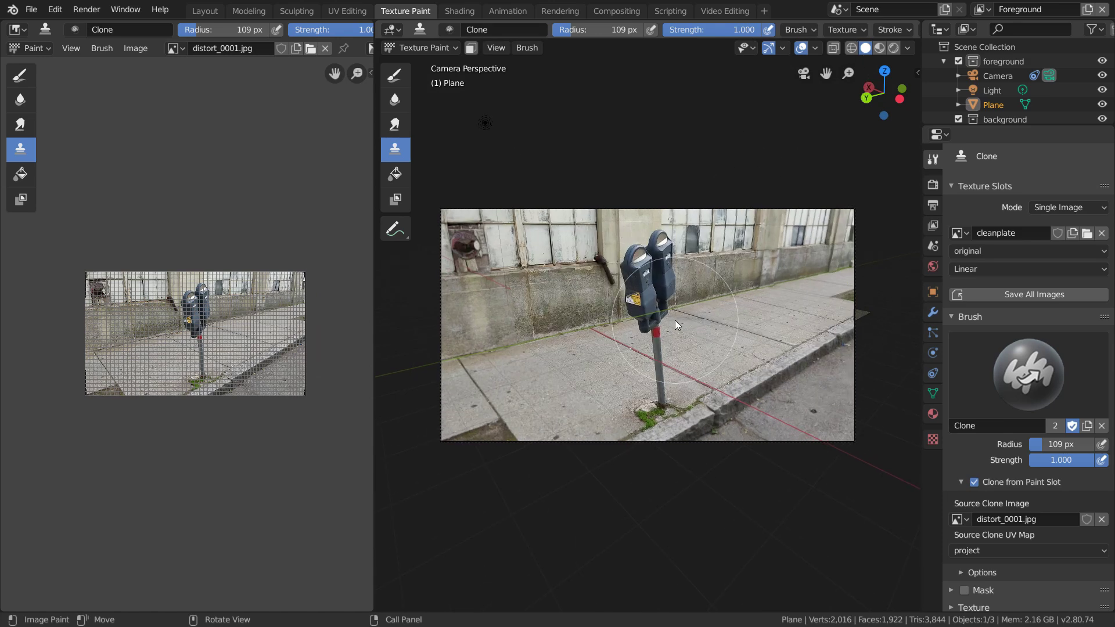
Step: Advance to frame 81, reproject the mesh from the camera into the project UV map, and make the original map active again
key(space)
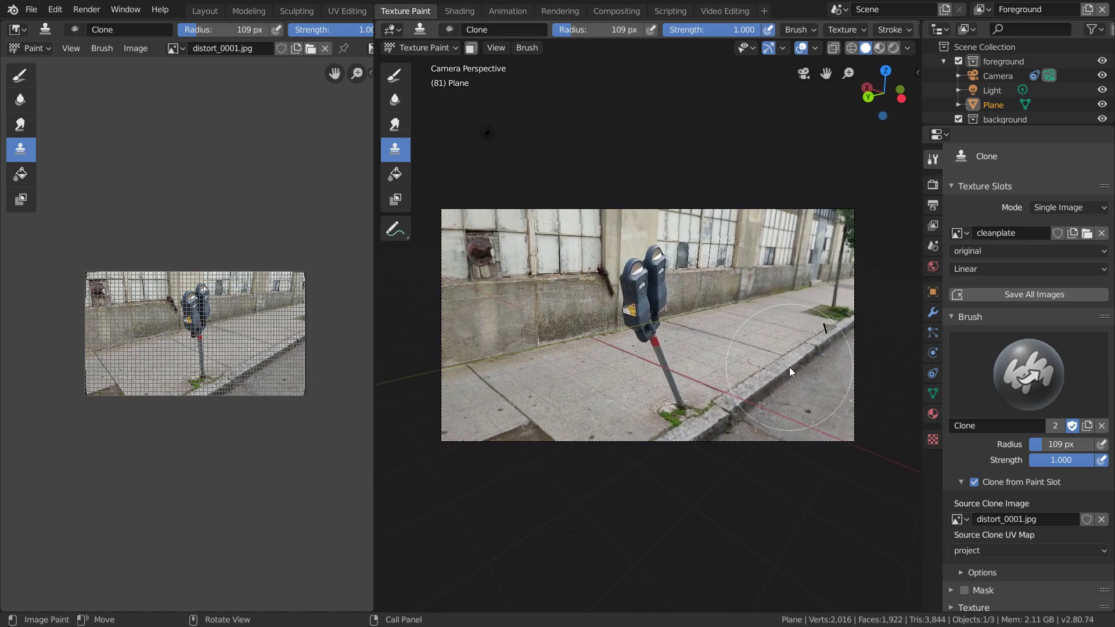
key(space)
key(ctrl+Page_Up)
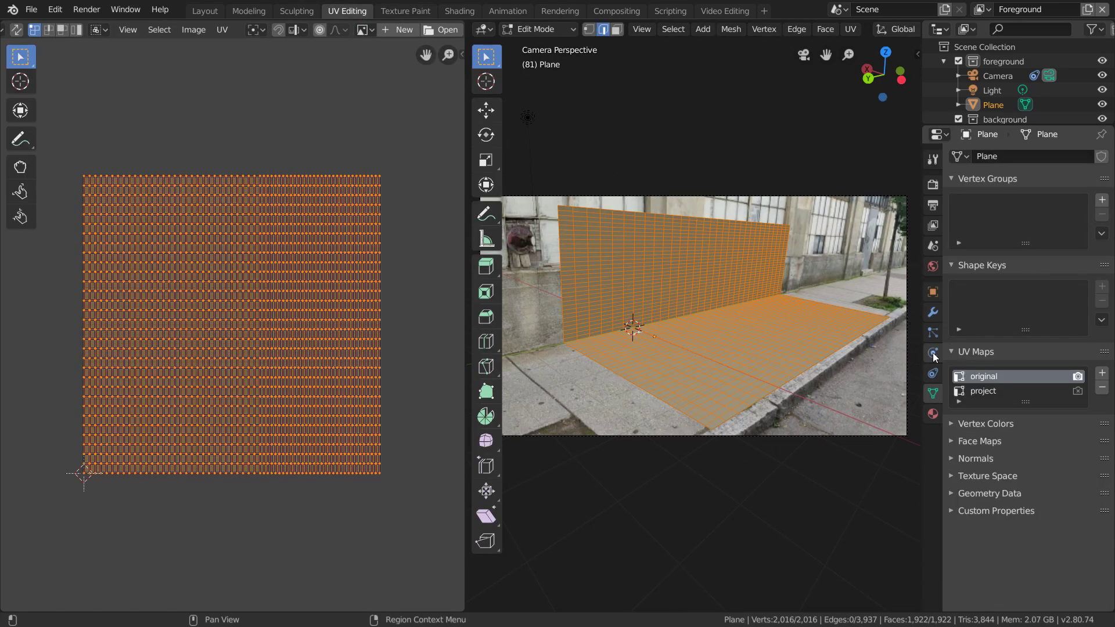
click(983, 391)
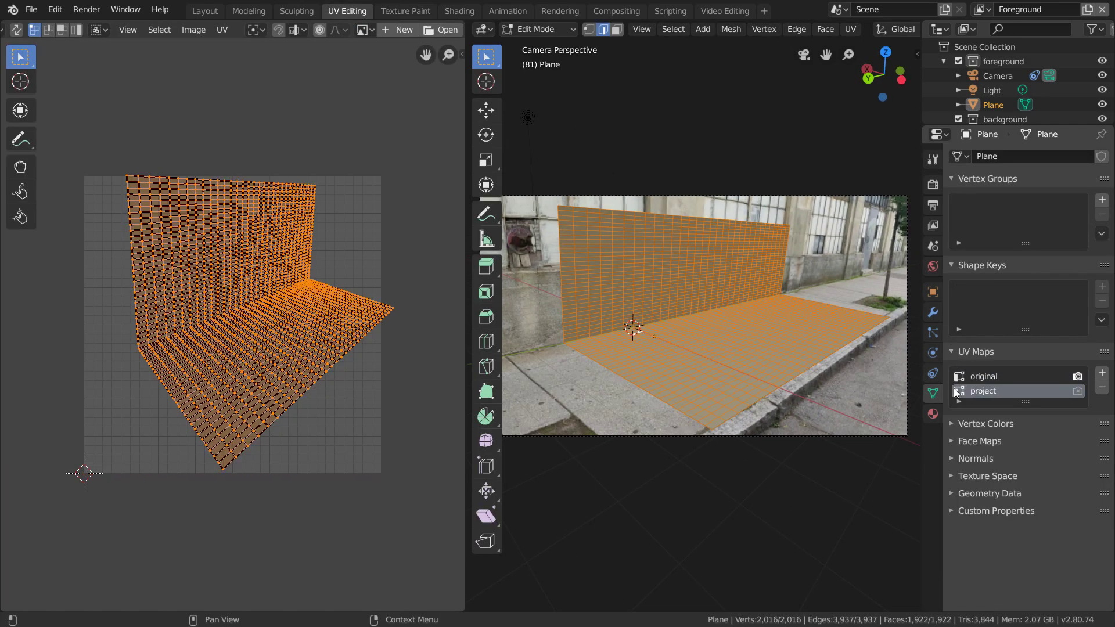
key(u)
click(709, 371)
click(983, 377)
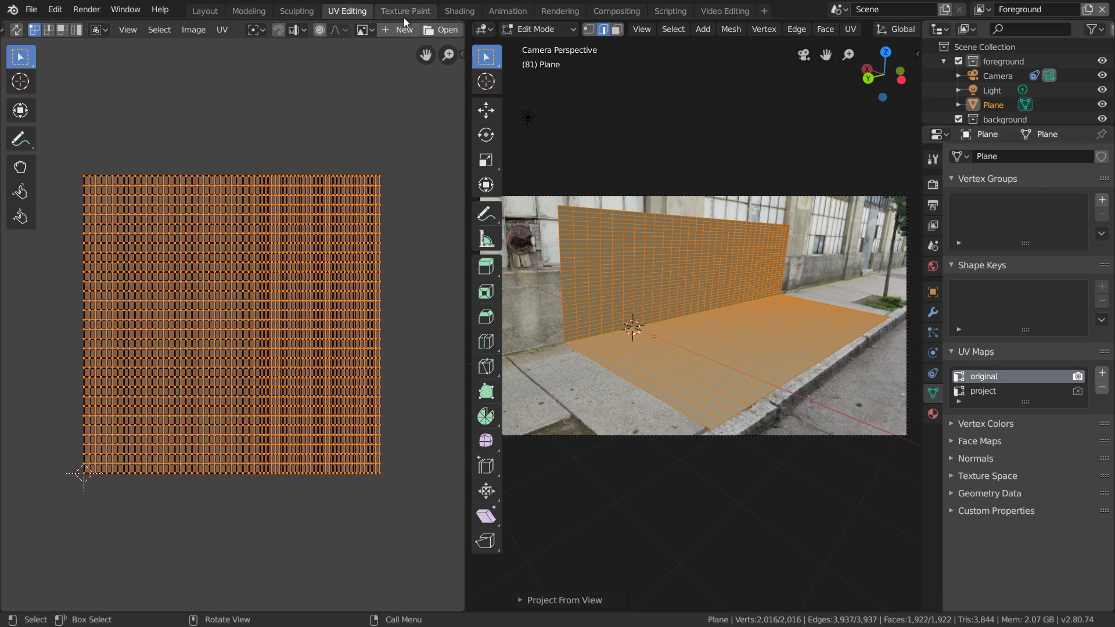
Step: Change the source clone image for texture painting to distort_0081.jpg
click(405, 10)
click(958, 519)
scroll(839, 491, down, 15)
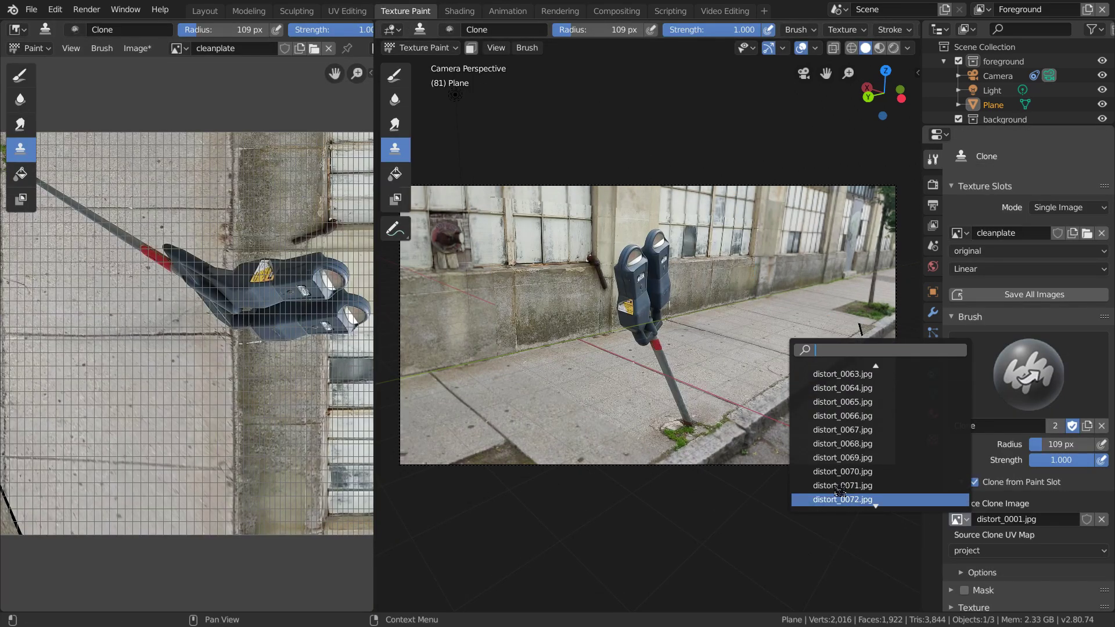
click(854, 501)
Step: Clone-paint clean pavement over the meter post, from its base up to the meter heads, with a 76 px brush
scroll(548, 208, up, 8)
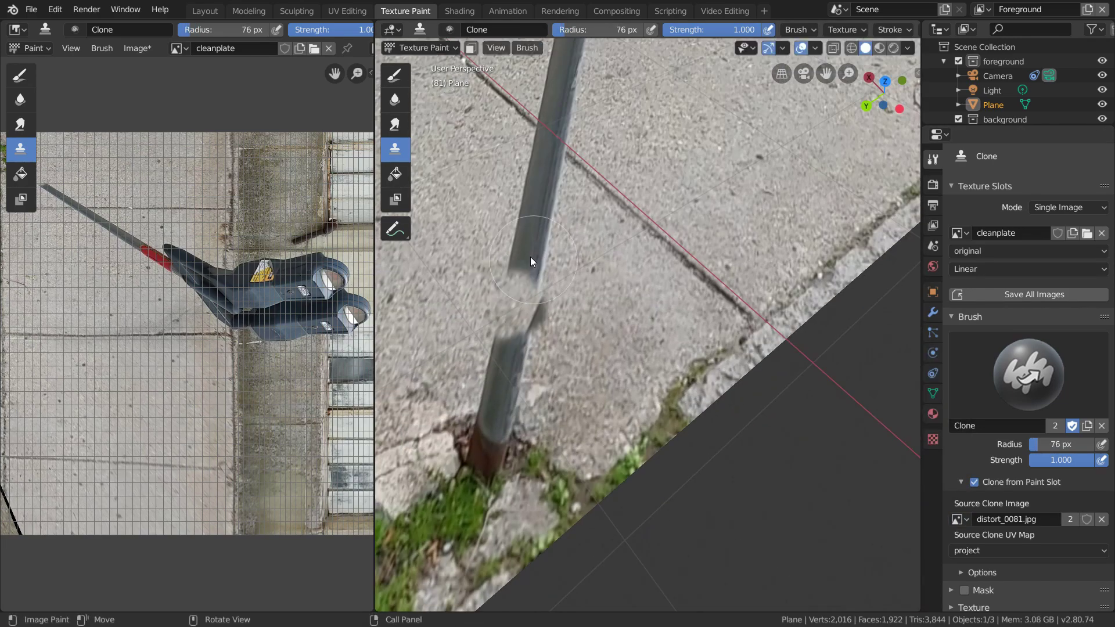
drag(549, 208, 568, 152)
scroll(580, 175, down, 3)
drag(587, 232, 630, 164)
middle_drag(629, 165, 622, 371)
drag(644, 372, 720, 342)
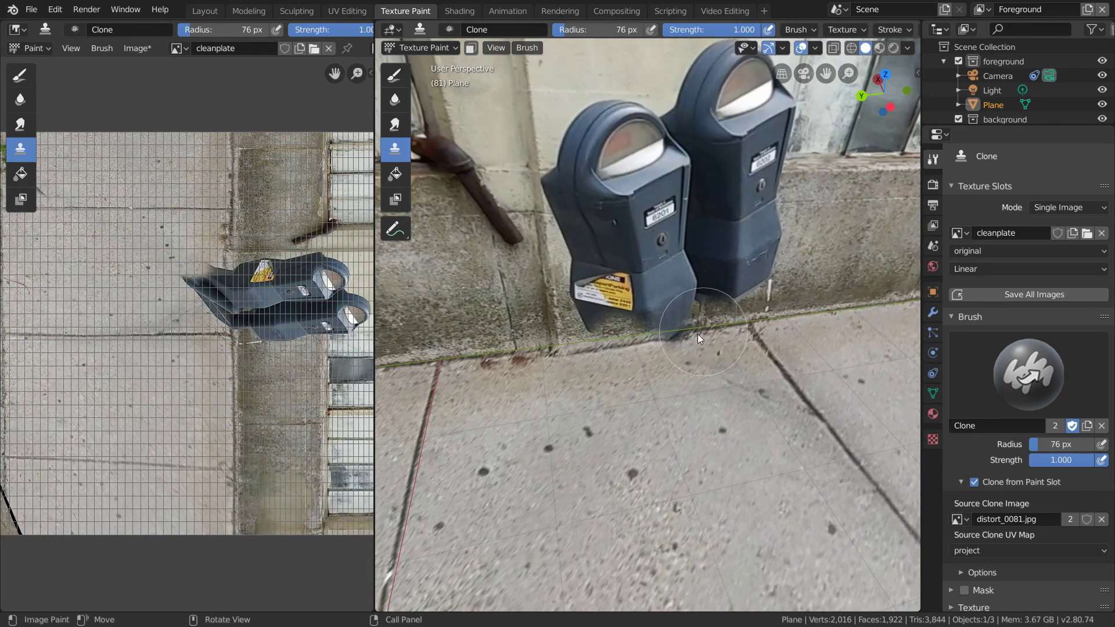
Step: Clone-paint clean wall over the front parking meter head, working from the wall base up to the pillar
middle_drag(696, 336, 633, 371)
drag(604, 400, 564, 244)
scroll(558, 261, up, 4)
drag(580, 343, 598, 290)
shift+middle_drag(603, 464, 604, 340)
drag(640, 415, 615, 445)
shift+middle_drag(731, 316, 562, 413)
drag(562, 417, 558, 201)
scroll(570, 207, down, 3)
shift+middle_drag(633, 198, 486, 234)
mouse_move(487, 234)
mouse_down()
mouse_move(480, 336)
mouse_move(461, 249)
mouse_up()
shift+middle_drag(430, 416, 479, 364)
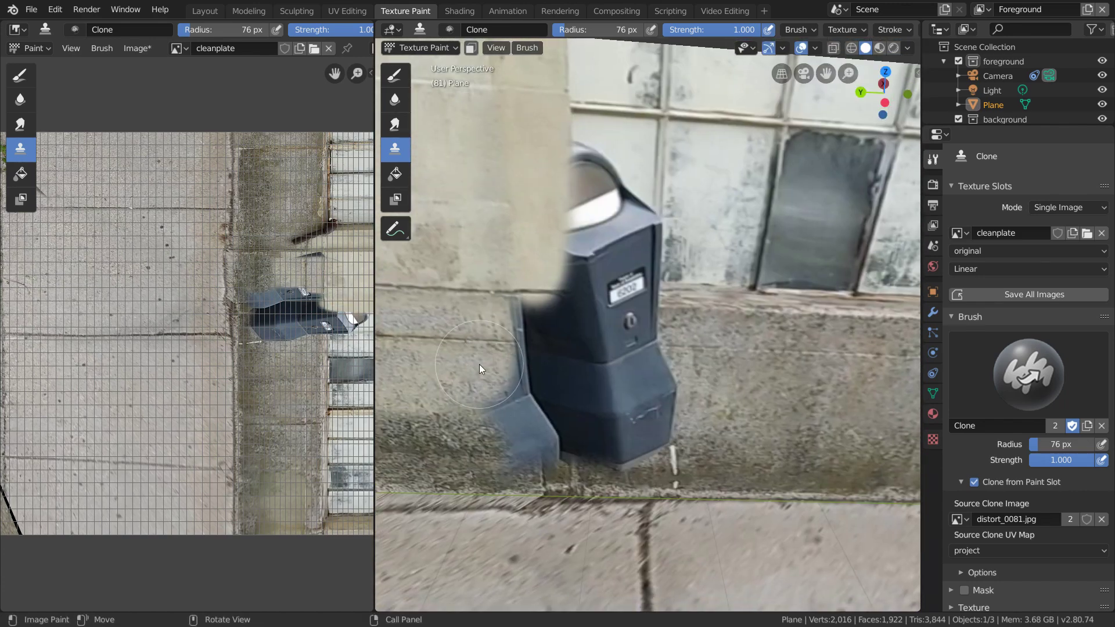
Step: Clone-paint over the remains of the front meter and the second meter head across the window and lower wall
scroll(479, 364, up, 3)
mouse_move(485, 316)
mouse_down()
mouse_move(458, 378)
mouse_move(521, 364)
mouse_up()
mouse_move(459, 412)
shift+middle_down()
mouse_move(552, 456)
mouse_move(476, 476)
shift+middle_up()
drag(542, 259, 543, 464)
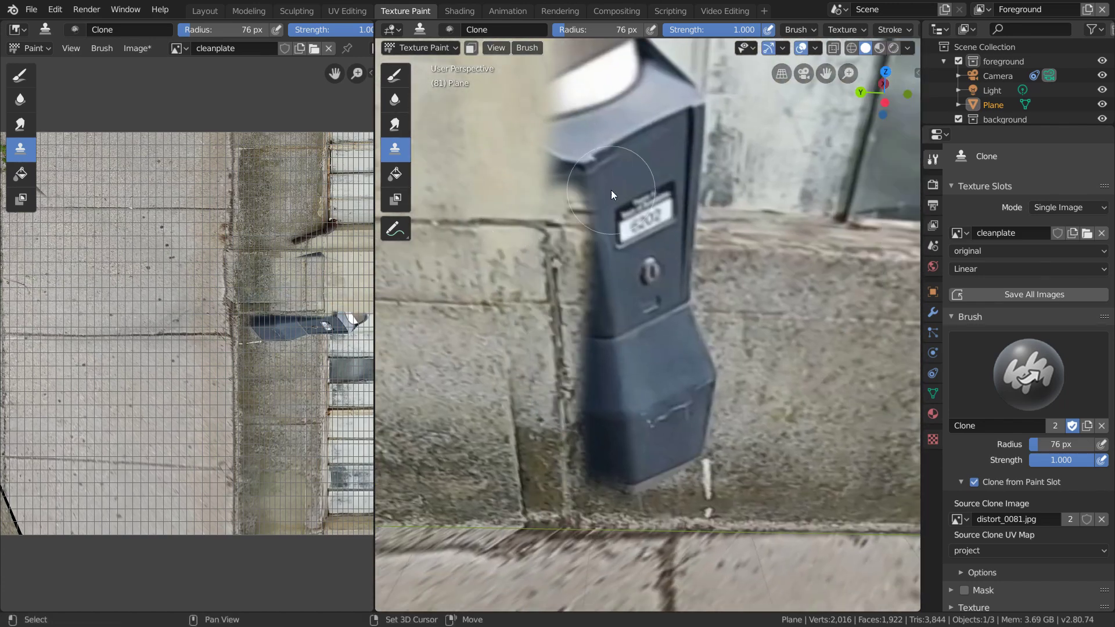
shift+middle_drag(611, 189, 591, 337)
mouse_move(595, 326)
mouse_down()
mouse_move(577, 206)
mouse_move(599, 272)
mouse_up()
shift+middle_drag(646, 367, 605, 336)
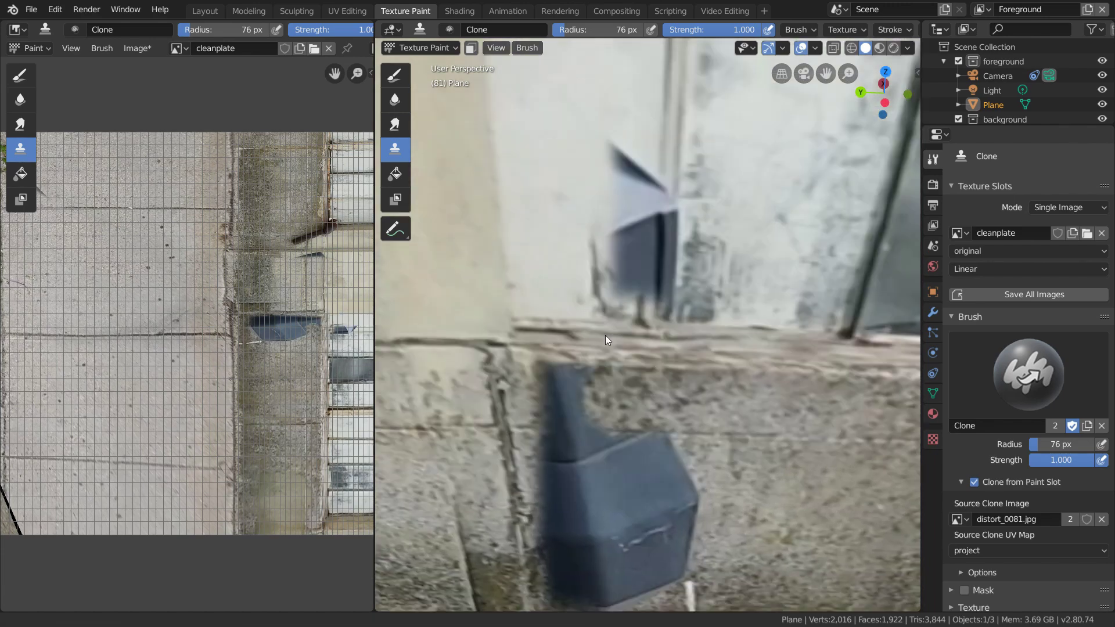
scroll(605, 336, up, 2)
drag(553, 426, 631, 341)
Step: Clone-paint over the leftover dark meter fragment on the wall ledge beside the pillar
shift+middle_drag(537, 284, 565, 353)
scroll(695, 268, down, 4)
shift+middle_drag(655, 262, 609, 395)
scroll(664, 135, up, 8)
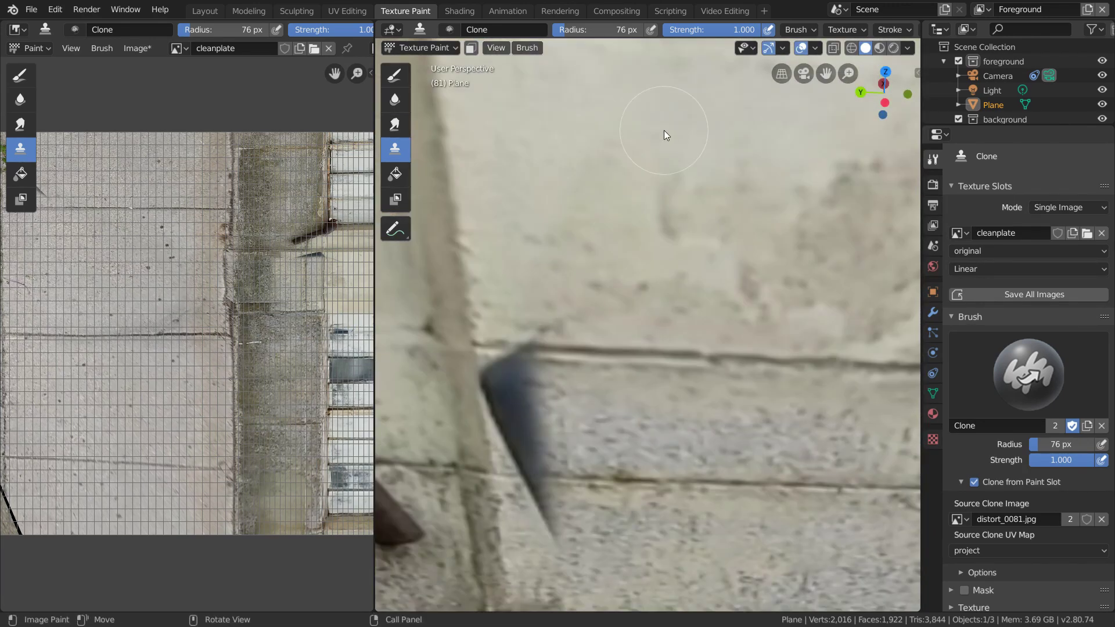
scroll(663, 232, down, 1)
drag(548, 383, 560, 479)
Step: Turn off Clone from Paint Slot and clone nearby ground texture over the leftover brown post base by the grass
scroll(663, 403, down, 5)
shift+middle_drag(663, 403, 743, 151)
shift+middle_drag(527, 491, 627, 325)
scroll(610, 349, up, 2)
mouse_move(506, 385)
middle_down()
mouse_move(678, 305)
mouse_move(697, 318)
mouse_move(678, 285)
mouse_move(729, 335)
mouse_move(762, 305)
mouse_move(685, 248)
mouse_move(601, 225)
mouse_move(611, 280)
mouse_move(676, 309)
mouse_move(686, 335)
mouse_move(749, 381)
mouse_move(559, 418)
mouse_move(681, 440)
mouse_move(605, 470)
mouse_move(467, 316)
mouse_move(577, 295)
middle_up()
click(973, 482)
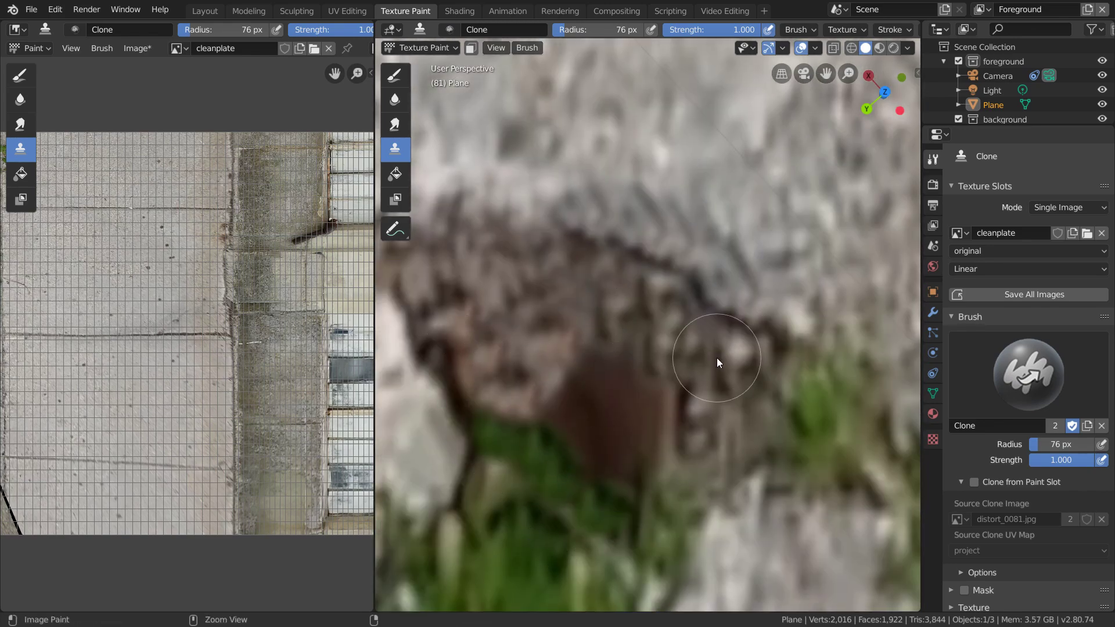
ctrl+middle_drag(525, 357, 629, 354)
drag(622, 542, 623, 565)
Step: Clone neighbouring wall texture over the remaining dark smudge beside the pillar and save the file
mouse_move(623, 546)
ctrl+middle_down()
mouse_move(639, 246)
mouse_move(583, 299)
mouse_move(594, 371)
mouse_move(706, 412)
ctrl+middle_up()
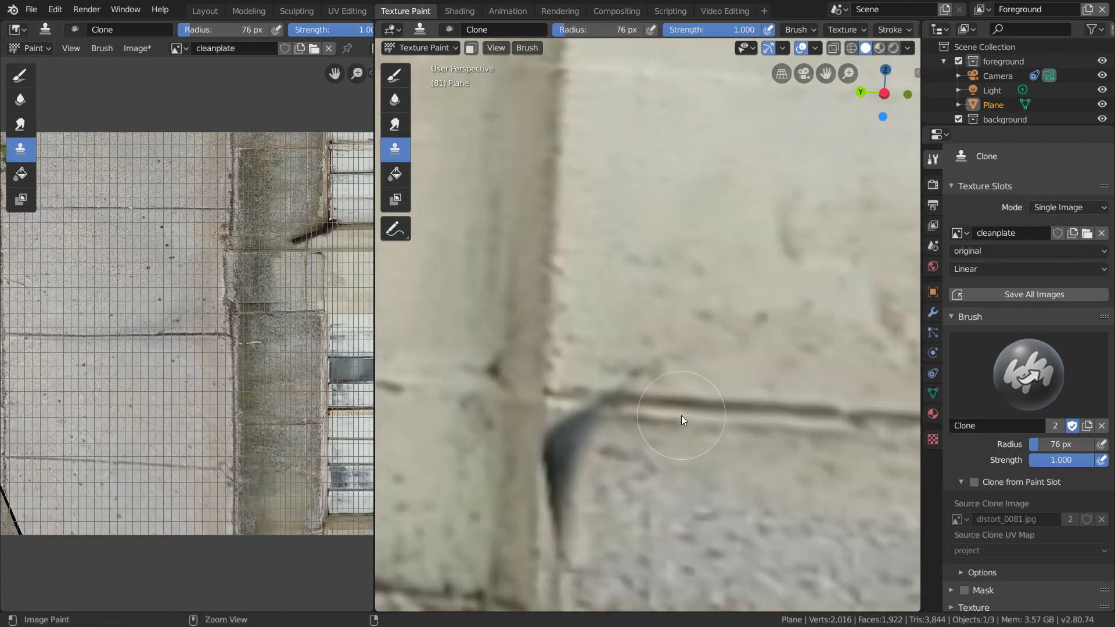
ctrl+middle_drag(598, 437, 720, 415)
key(ctrl+s)
Step: Play the shot through the camera to check the painted clean plate, and save the file
key(KP_0)
key(space)
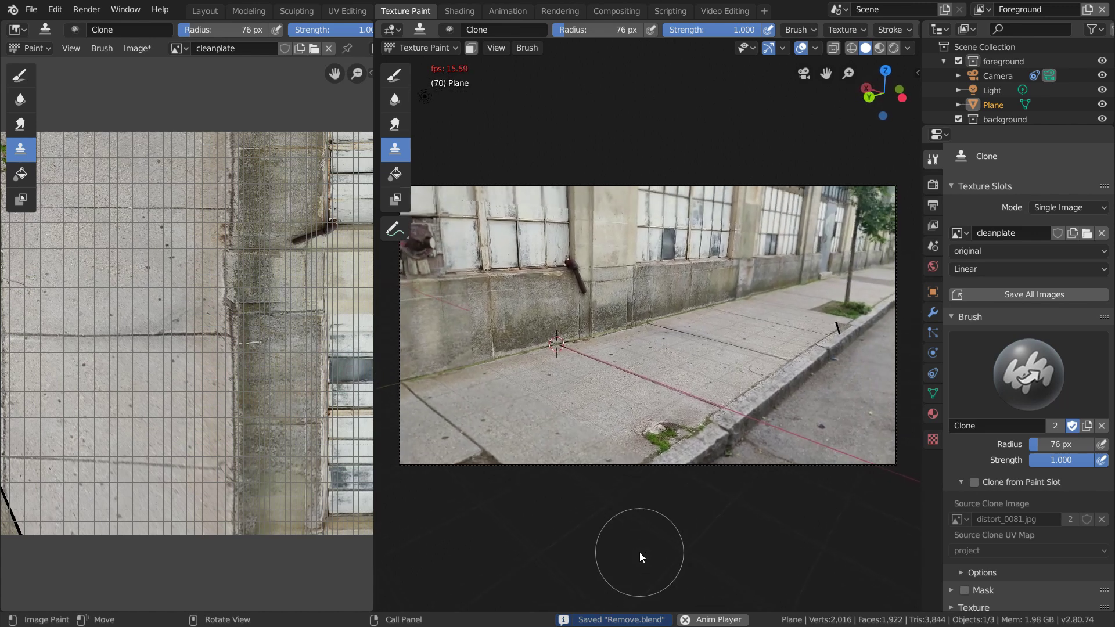
key(space)
key(ctrl+s)
key(Home)
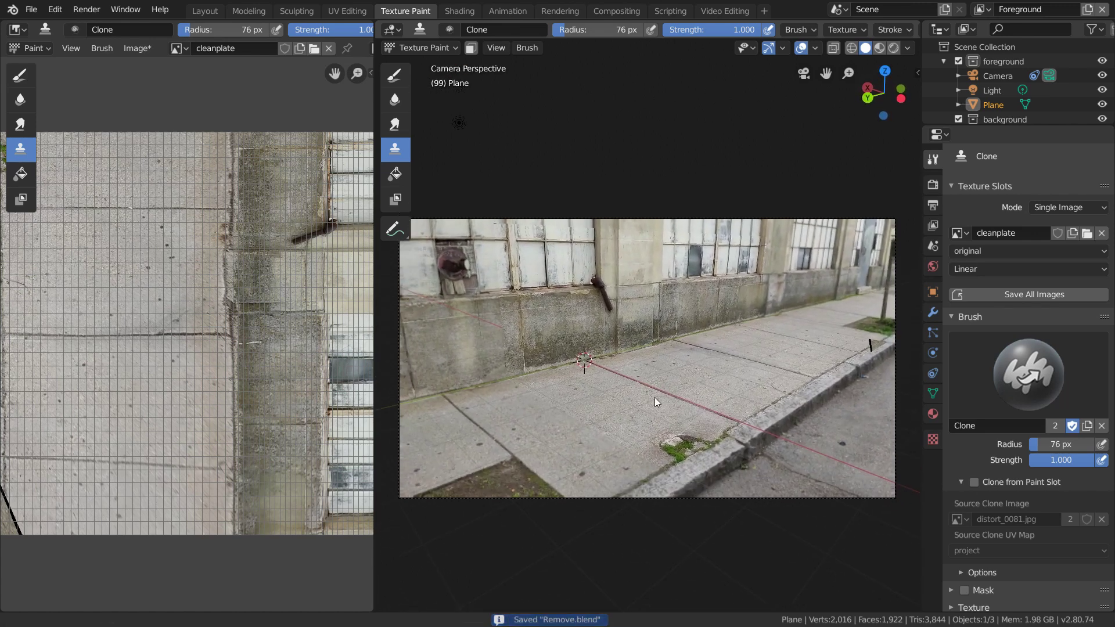
Step: Assign the existing material named Material to the wall-and-pavement plane in the Shading workspace
click(617, 11)
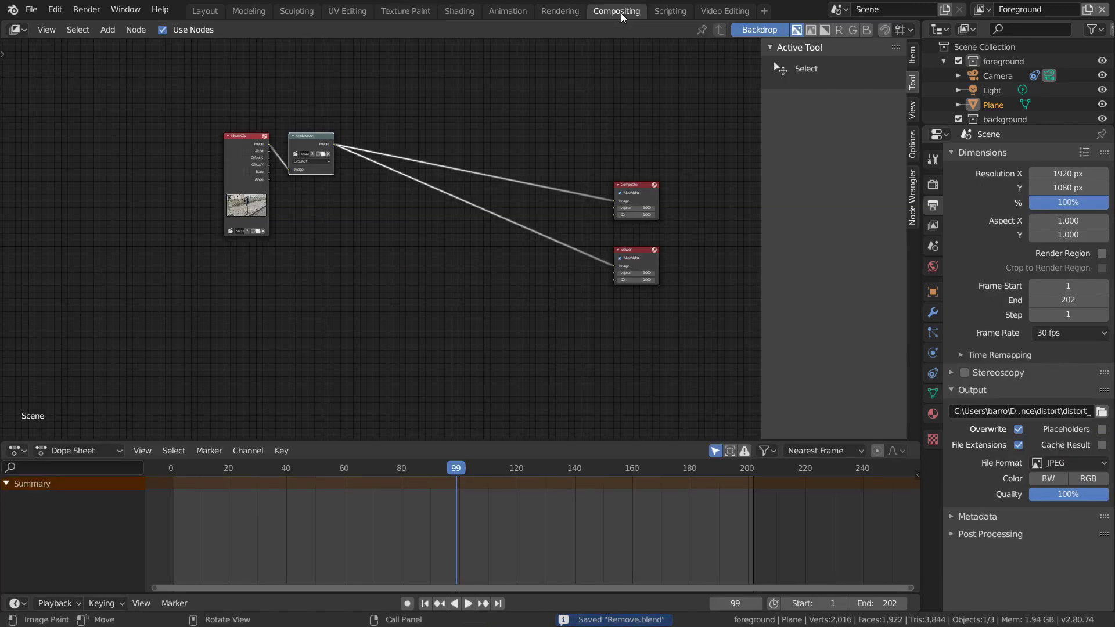
click(459, 11)
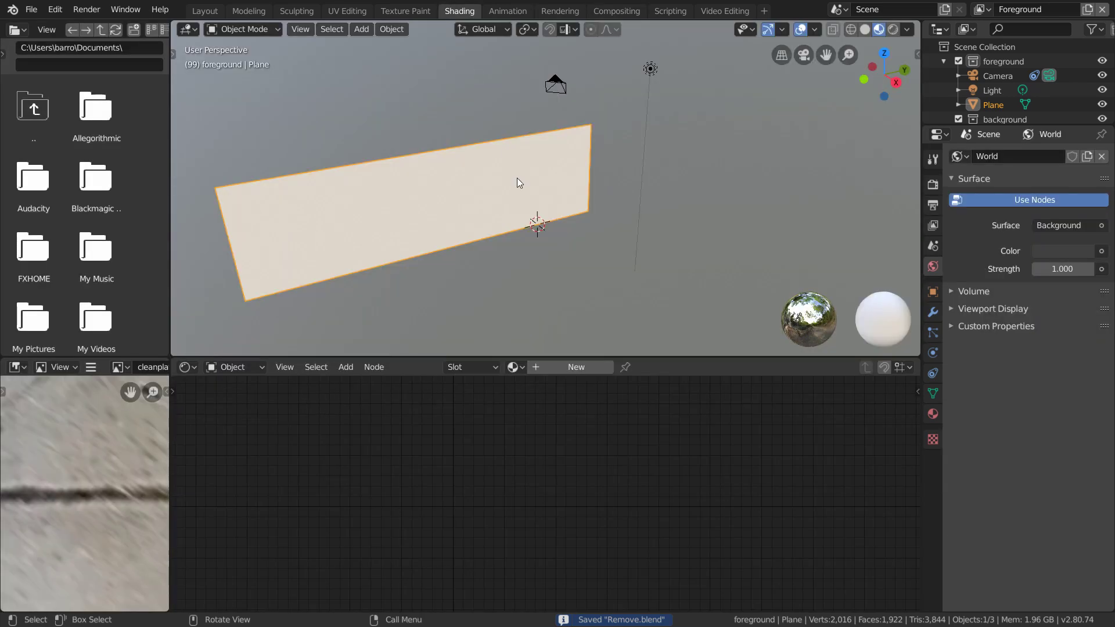
mouse_move(516, 177)
middle_down()
mouse_move(318, 200)
mouse_move(443, 158)
middle_up()
click(513, 367)
click(532, 389)
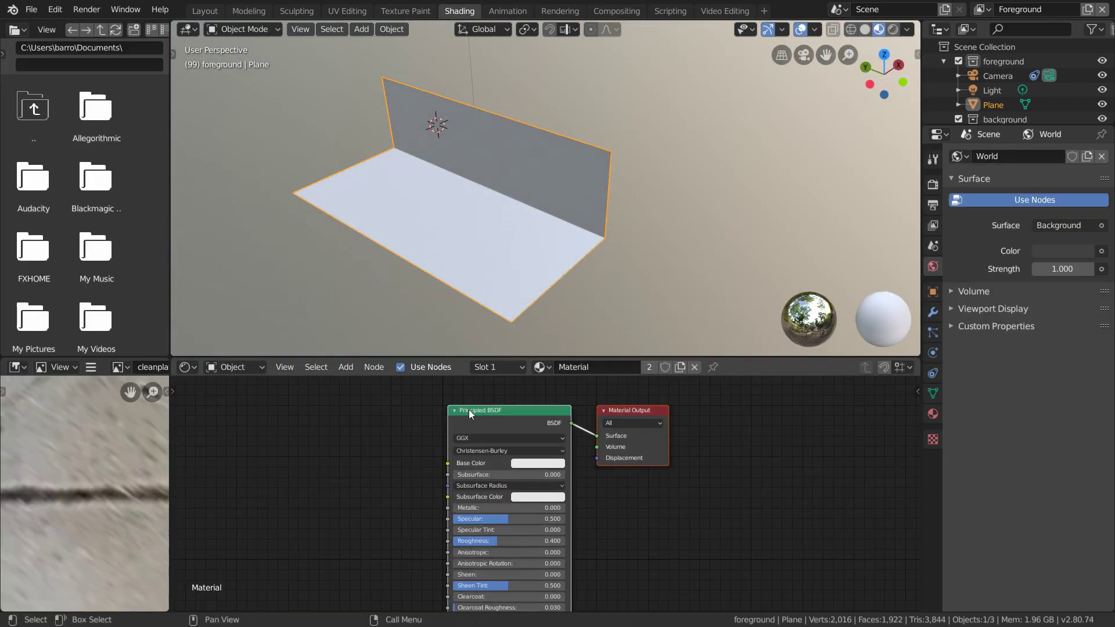
Step: Replace the Principled BSDF with an Image Texture node using the painted clean plate, connected to the material output's Surface
key(x)
key(shift+a)
text(image)
key(Return)
click(478, 413)
key(Home)
drag(557, 415, 614, 416)
click(409, 453)
click(441, 471)
Step: Switch to the Layout workspace and show the textured plane in rendered viewport shading
middle_drag(486, 307, 732, 145)
click(205, 11)
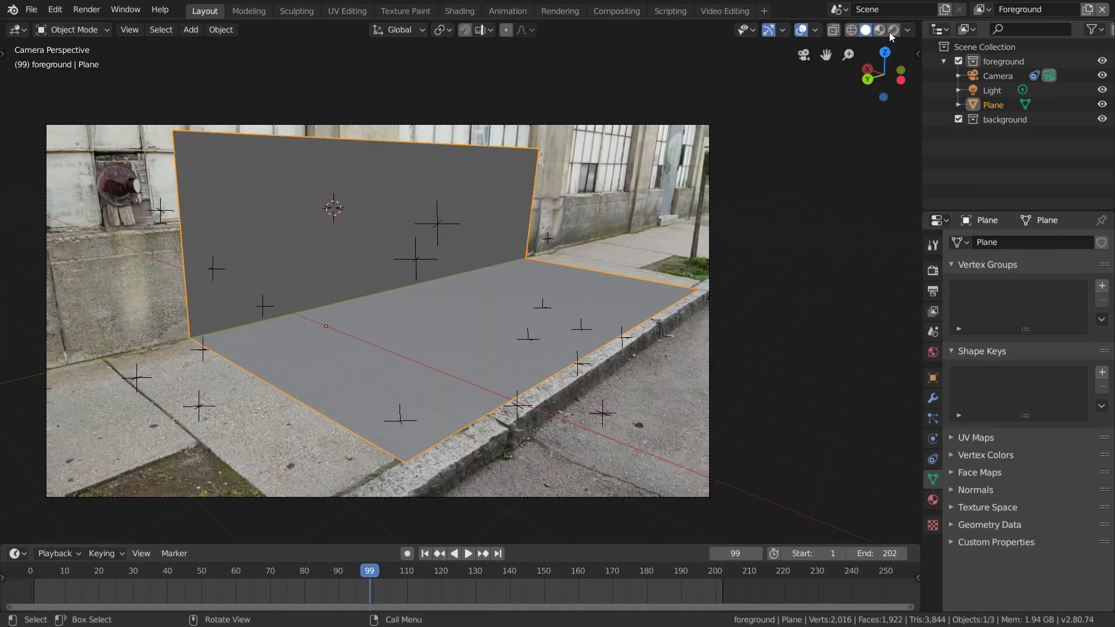
click(893, 30)
Step: Delete the block of pavement faces at the plane's far kerbside corner and return to the camera view
mouse_move(581, 232)
middle_down()
mouse_move(497, 259)
mouse_move(464, 313)
middle_up()
key(Tab)
scroll(522, 273, up, 3)
shift+middle_drag(585, 276, 537, 324)
click(538, 328)
ctrl+click(690, 256)
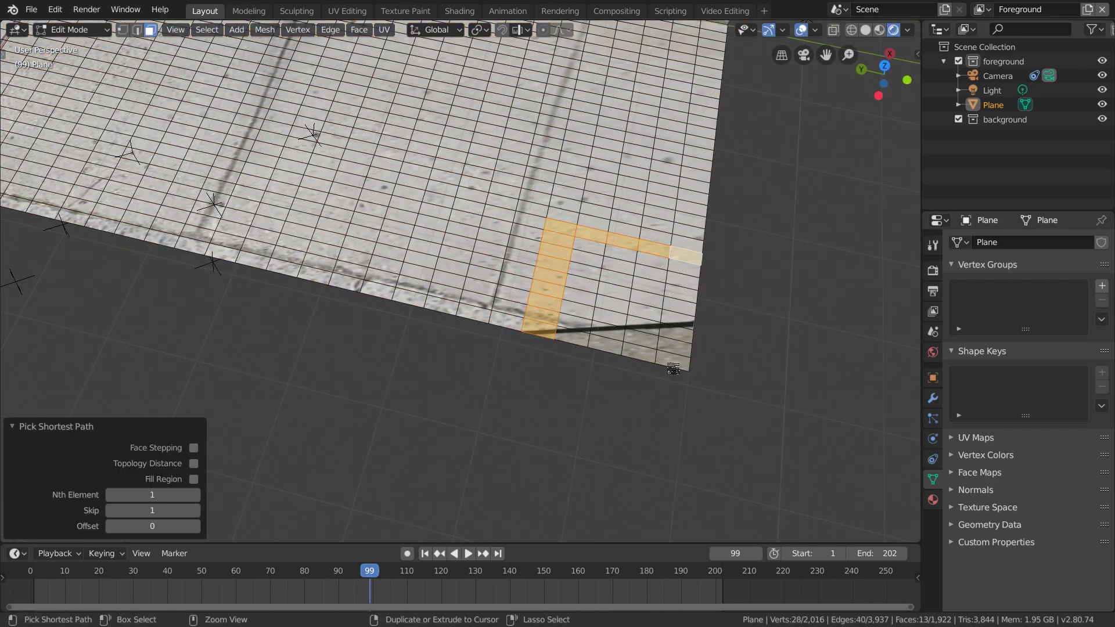
ctrl+click(673, 367)
ctrl+click(593, 250)
ctrl+click(637, 342)
key(ctrl+z)
ctrl+click(617, 266)
key(x)
click(594, 288)
key(Tab)
scroll(594, 292, down, 5)
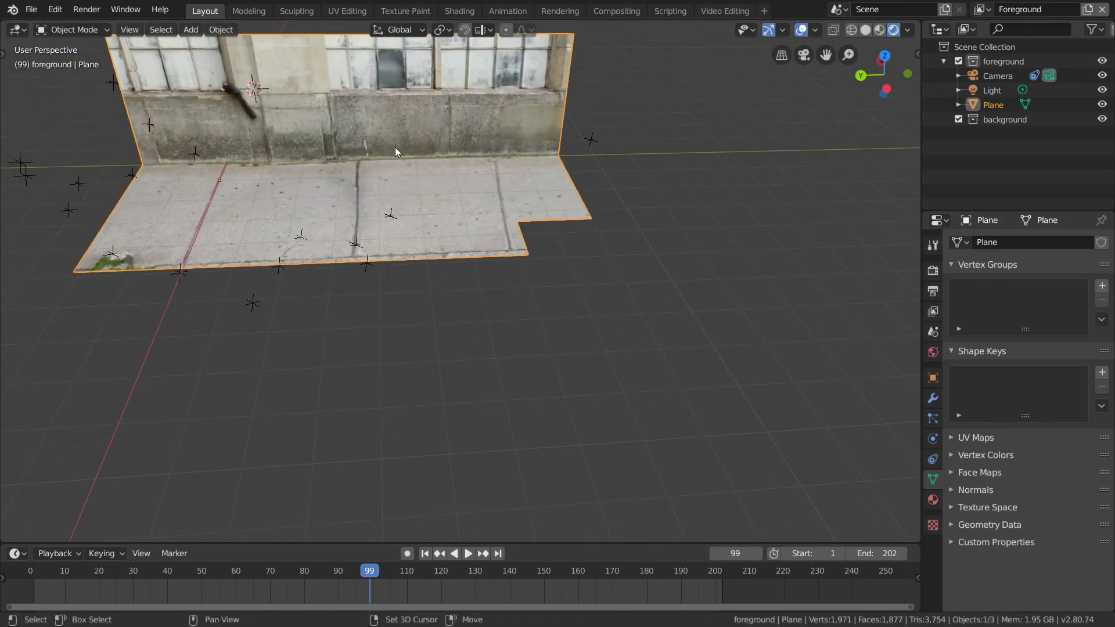
middle_drag(395, 148, 364, 245)
scroll(364, 245, down, 1)
key(KP_0)
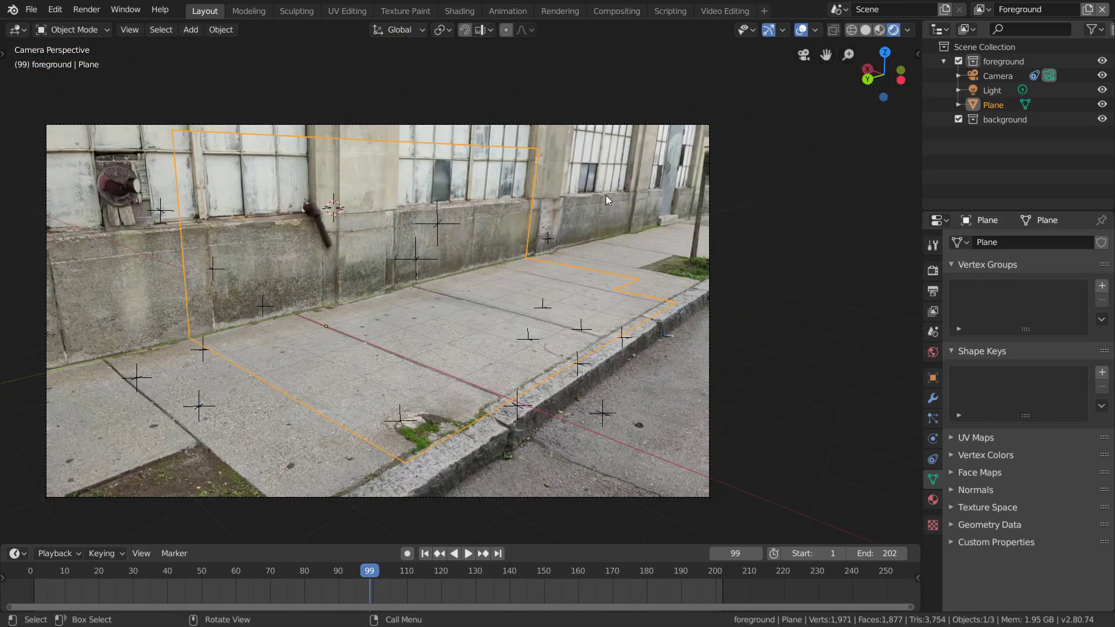
Step: Add a Render Layers node below the Movie Clip node in the Compositing workspace
click(616, 12)
scroll(278, 235, up, 3)
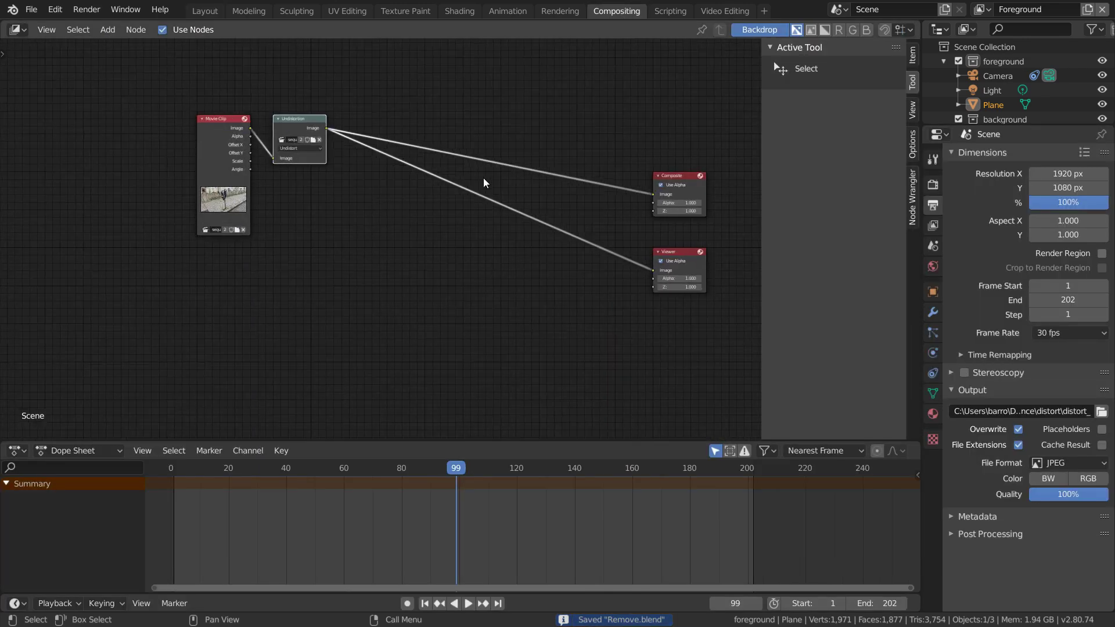
key(shift+a)
click(284, 235)
text(rend)
key(Return)
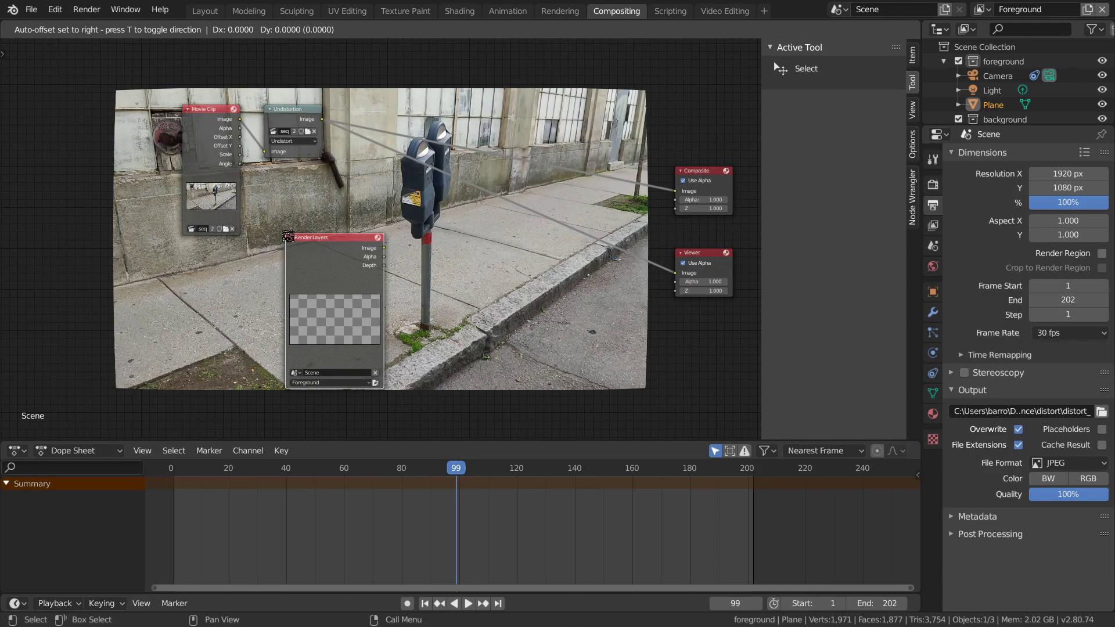
click(171, 247)
Step: Add an Alpha Over node laying the render layer over the undistorted footage, and link it to the Composite and Viewer nodes
key(shift+a)
click(348, 201)
text(alpha)
key(Return)
click(376, 219)
scroll(375, 216, up, 2)
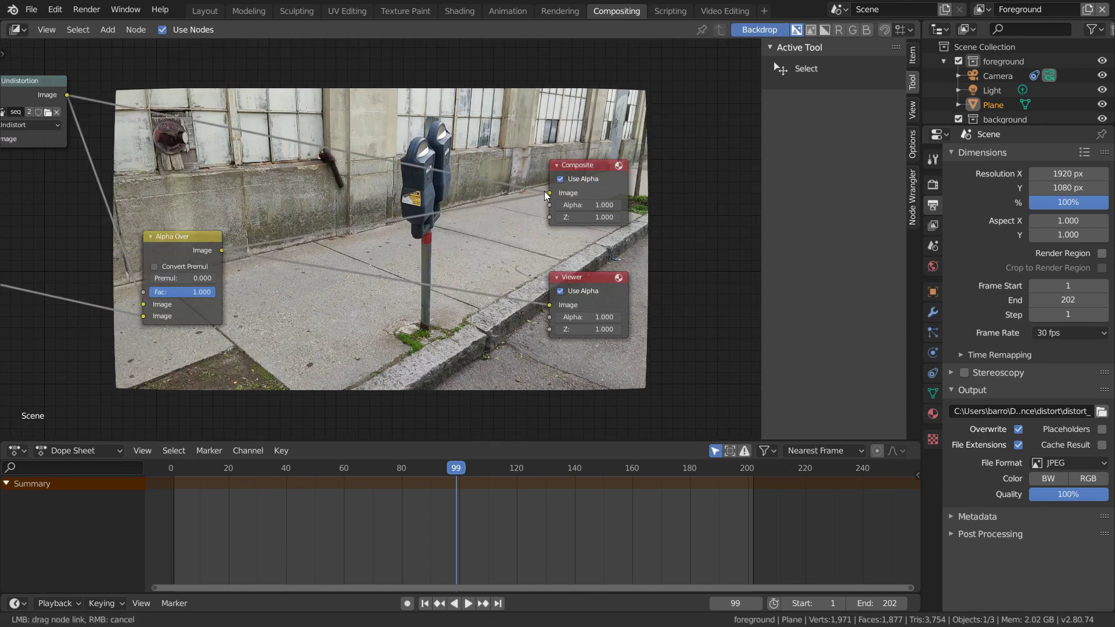
Step: Save the file and render the current frame to check the composite
key(ctrl+s)
key(F12)
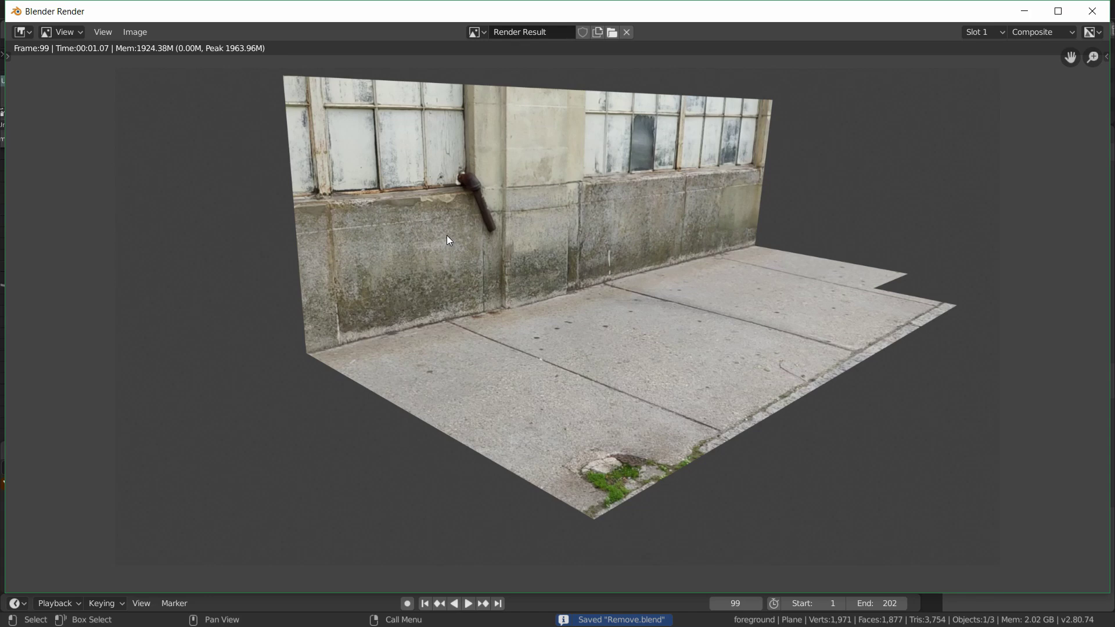
click(1092, 11)
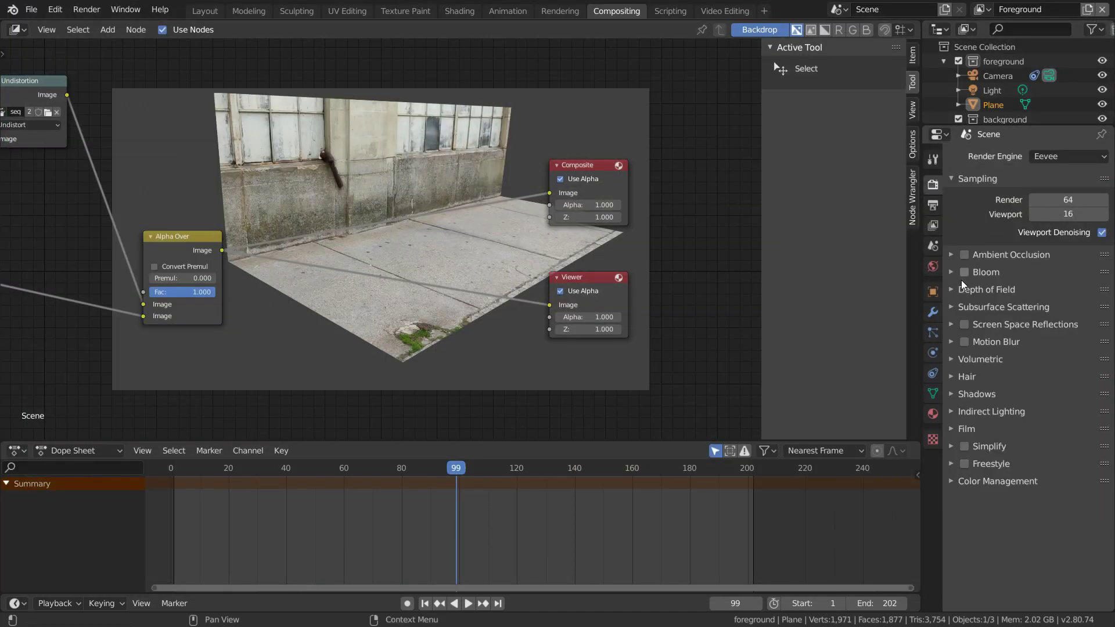
Step: Enable the Transparent film option and render the current frame again
click(967, 429)
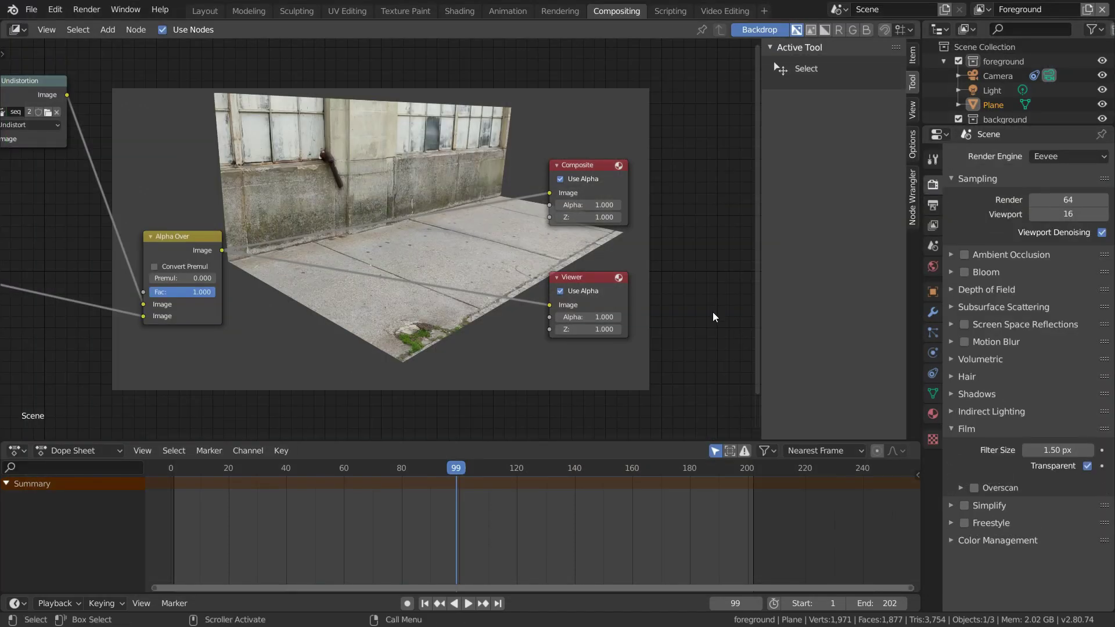
key(F12)
scroll(712, 312, down, 1)
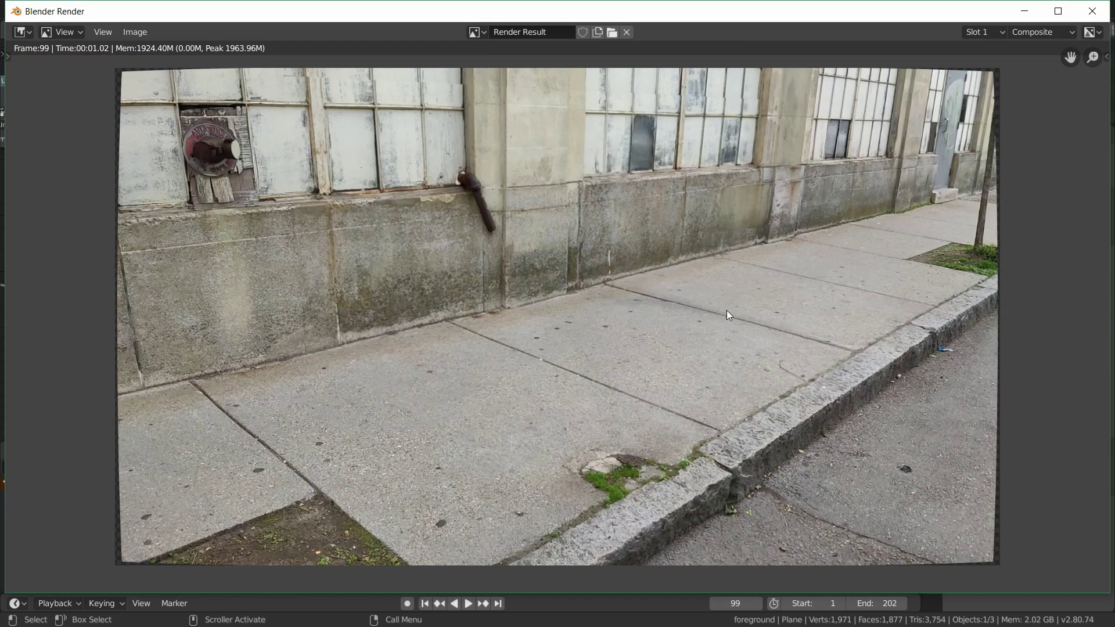
click(1091, 11)
Step: Feed the render layer's Alpha through a new Dilate/Erode node into the Alpha Over factor and preview the mask
click(912, 109)
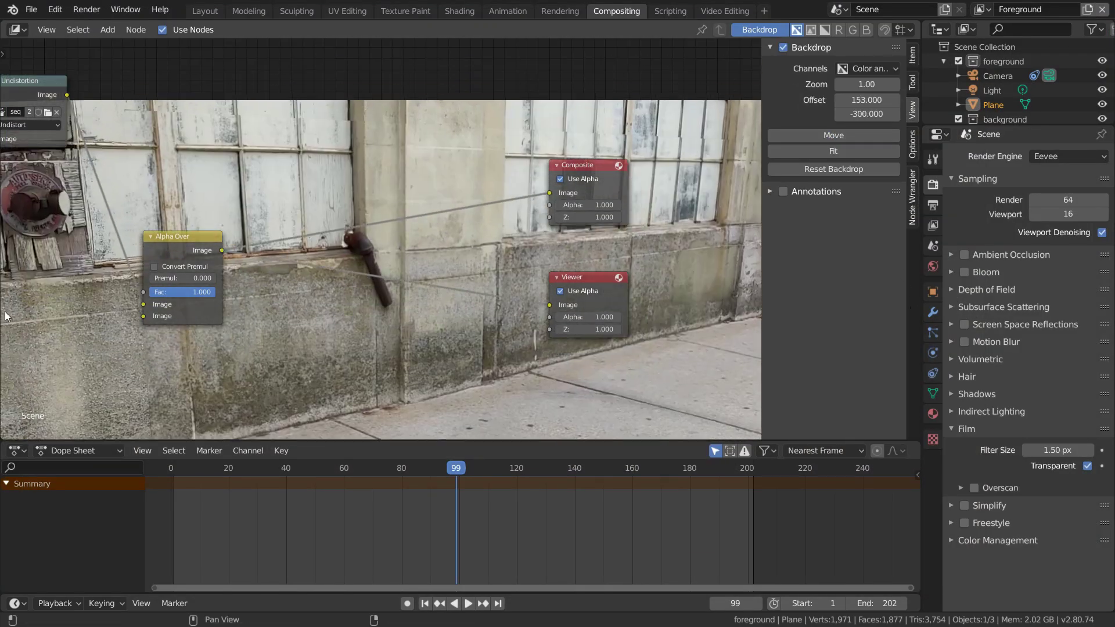
middle_drag(146, 292, 231, 282)
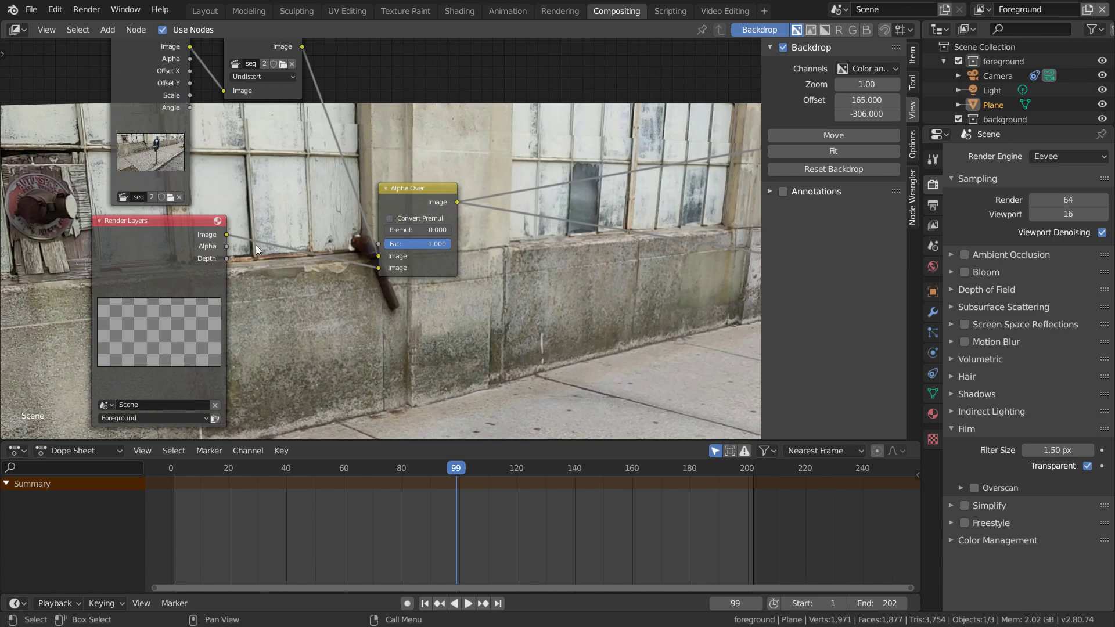
drag(377, 247, 379, 245)
key(shift+a)
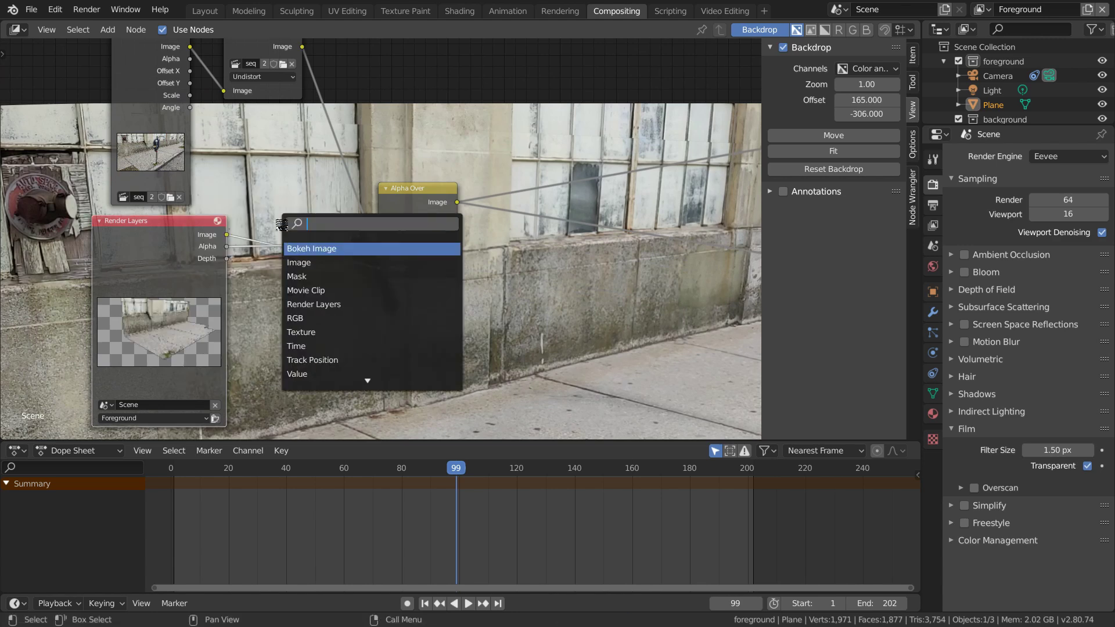
text(dila)
key(Return)
click(320, 317)
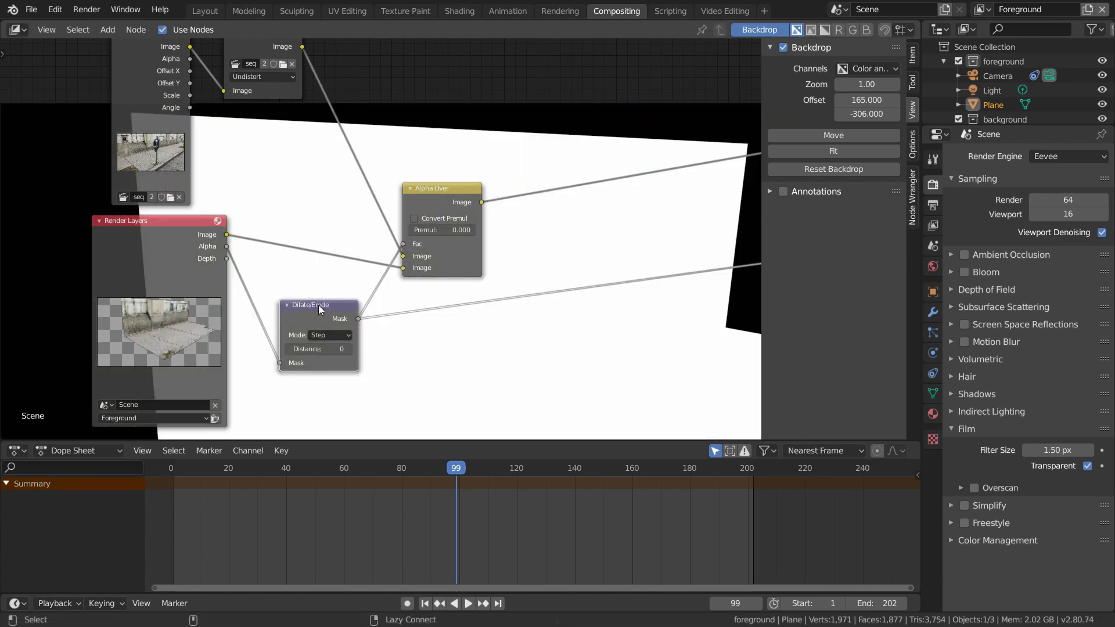
Step: Set the Dilate/Erode node to Feather mode with a distance of -40
key(Down)
key(Down)
key(Down)
key(Return)
text(40)
key(Return)
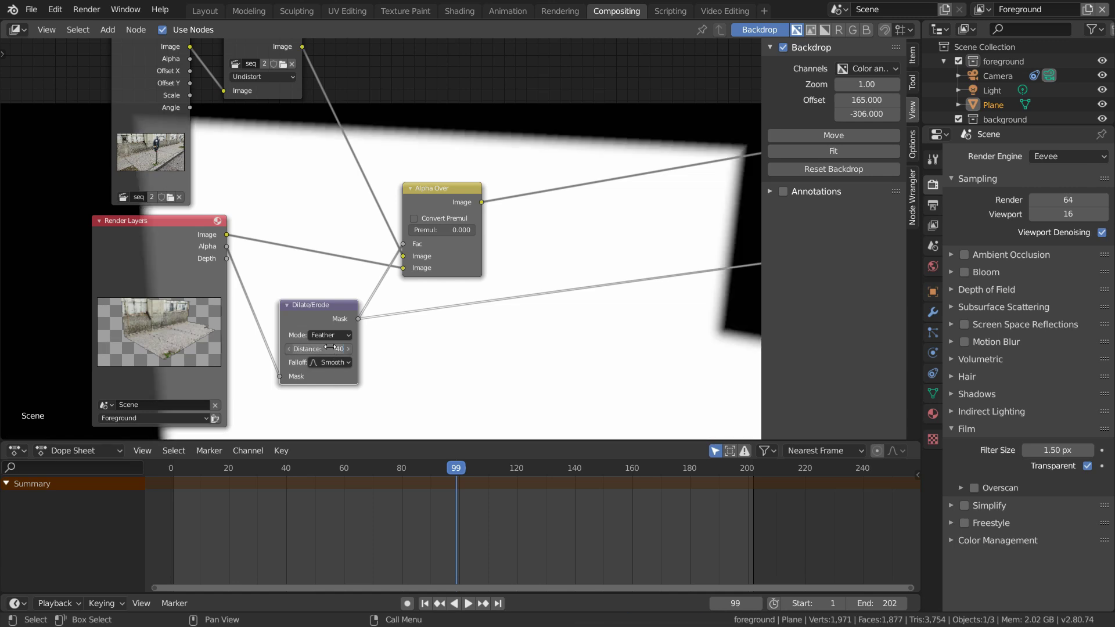
Step: Preview the Alpha Over result with the backdrop fitted to the editor and save the file
ctrl+shift+click(435, 189)
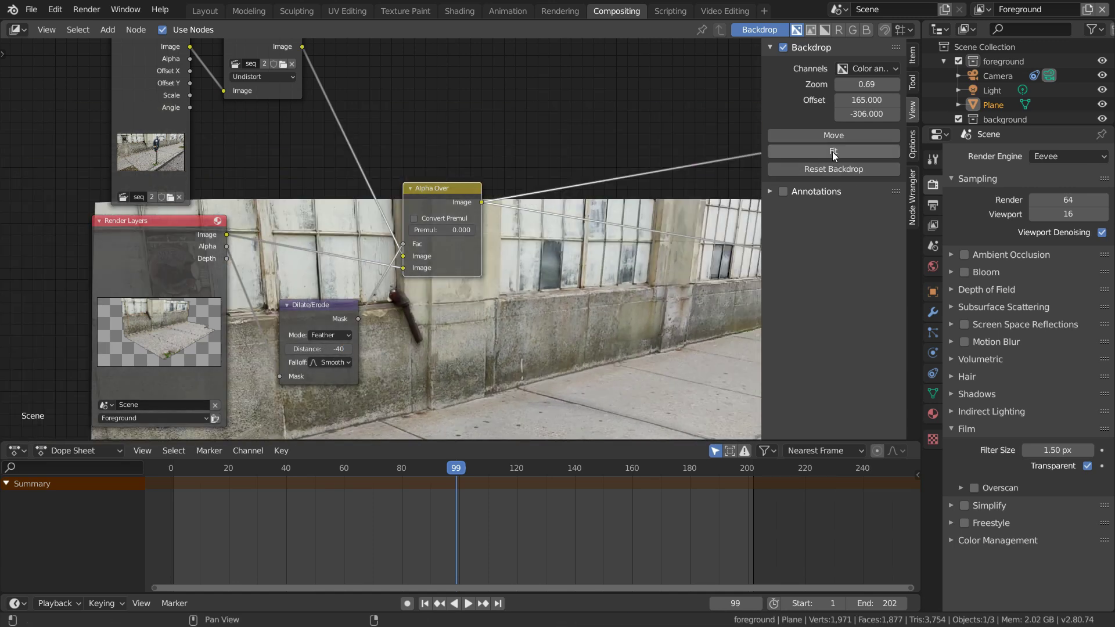
click(831, 151)
key(ctrl+s)
Step: Duplicate the Undistortion node, insert the copy after Alpha Over for both outputs, and set it to Distort
key(Home)
key(shift+d)
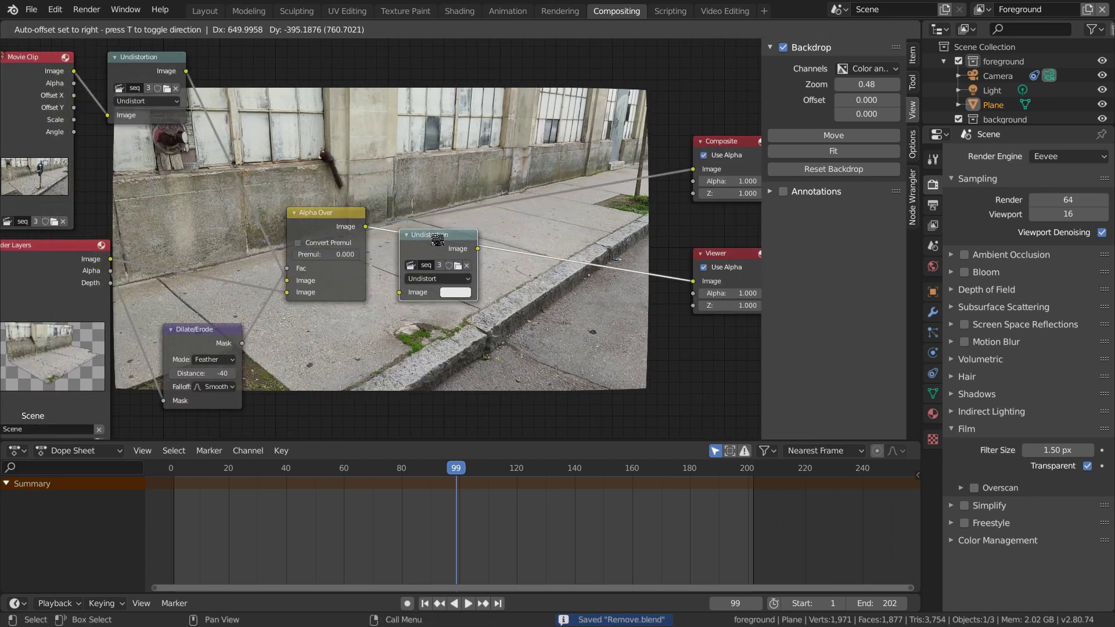
click(446, 238)
drag(730, 173, 701, 172)
click(430, 280)
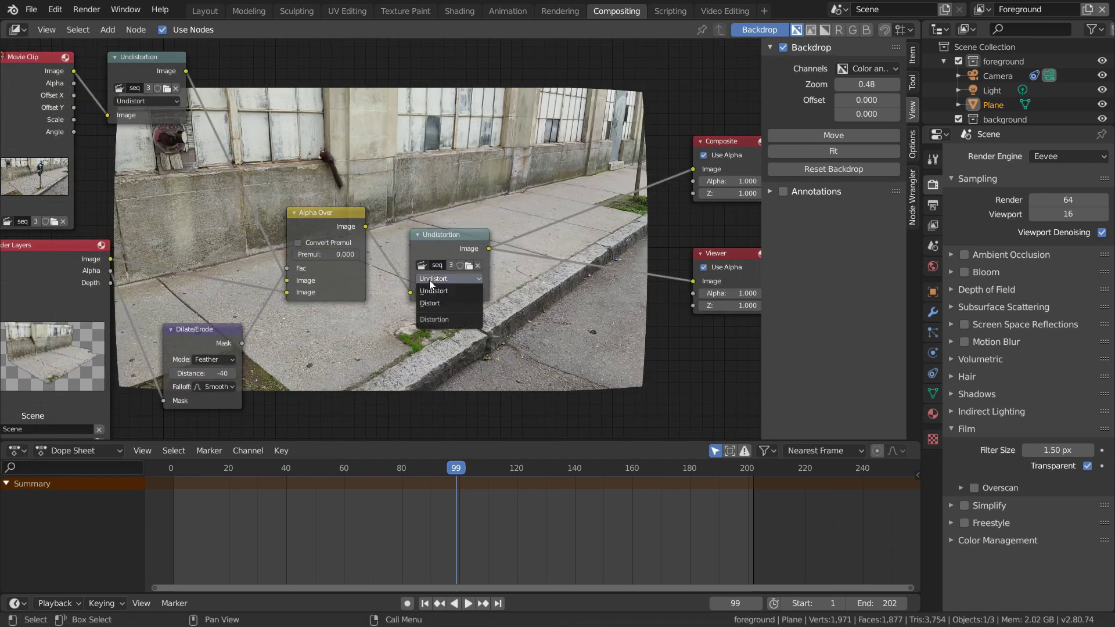
click(433, 306)
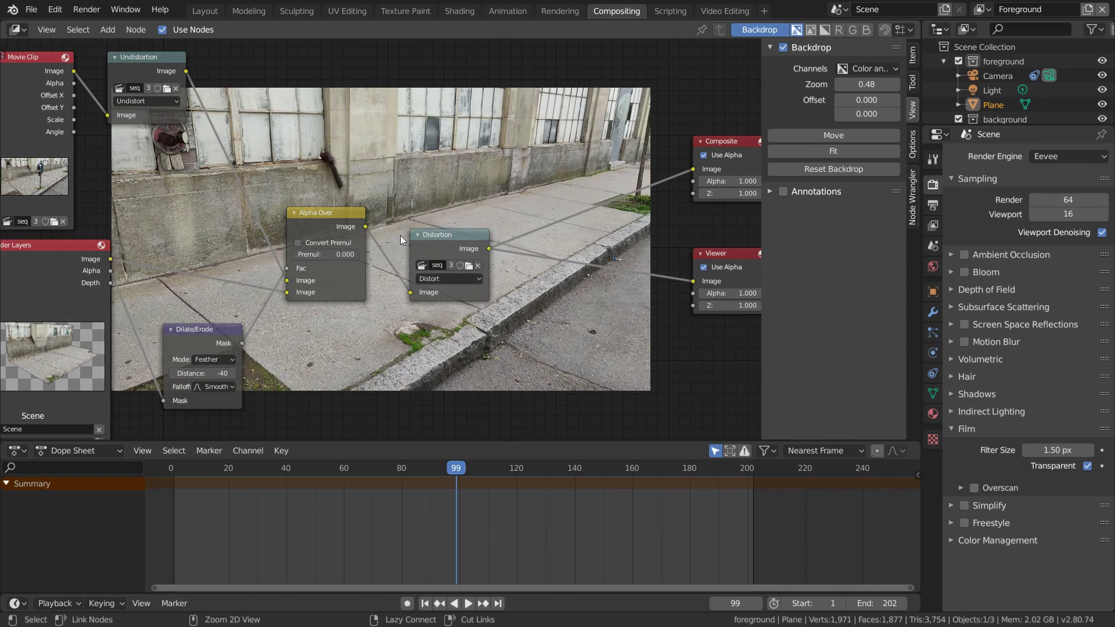
Step: Jump to frame 1 and render it to check the finished composite
key(shift+Left)
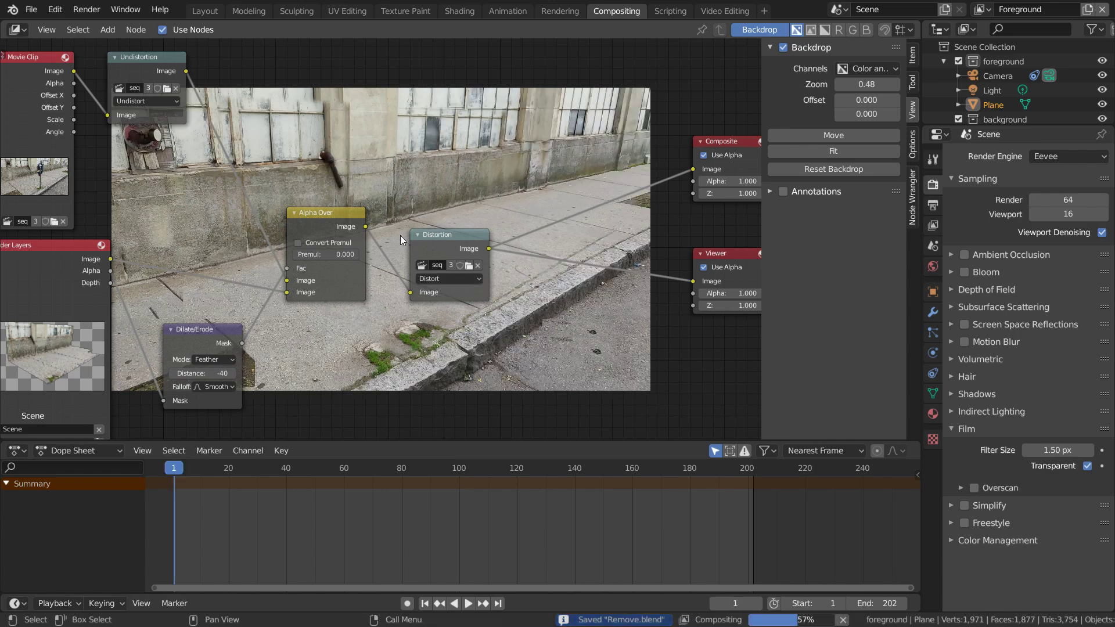
key(F12)
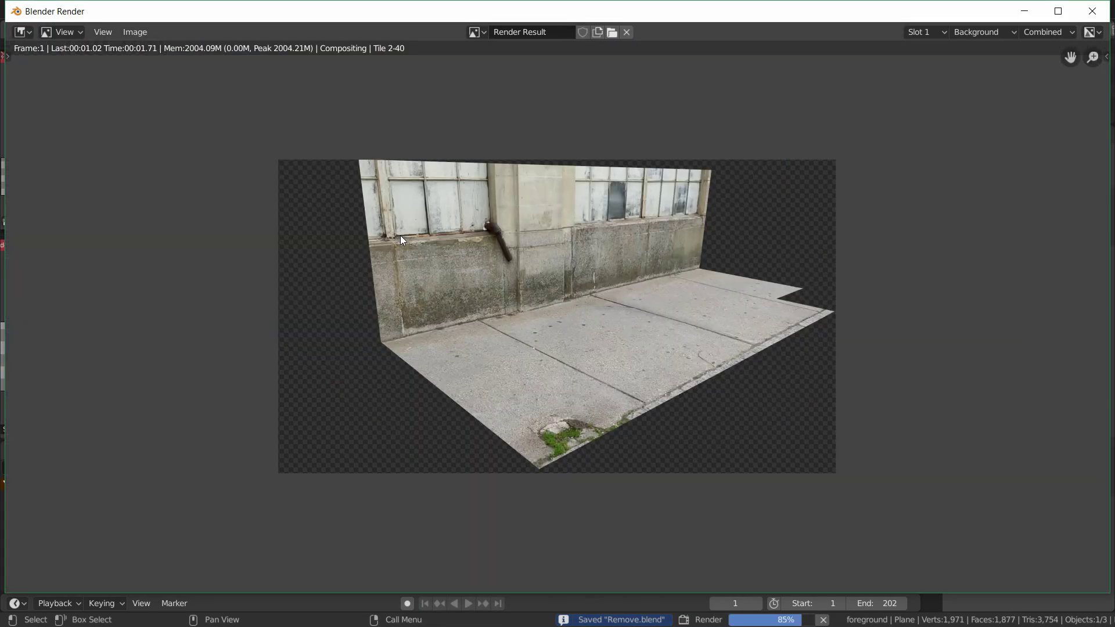
click(1092, 11)
Step: Set the render output path to a file named RemoveFootage on the Desktop
click(932, 204)
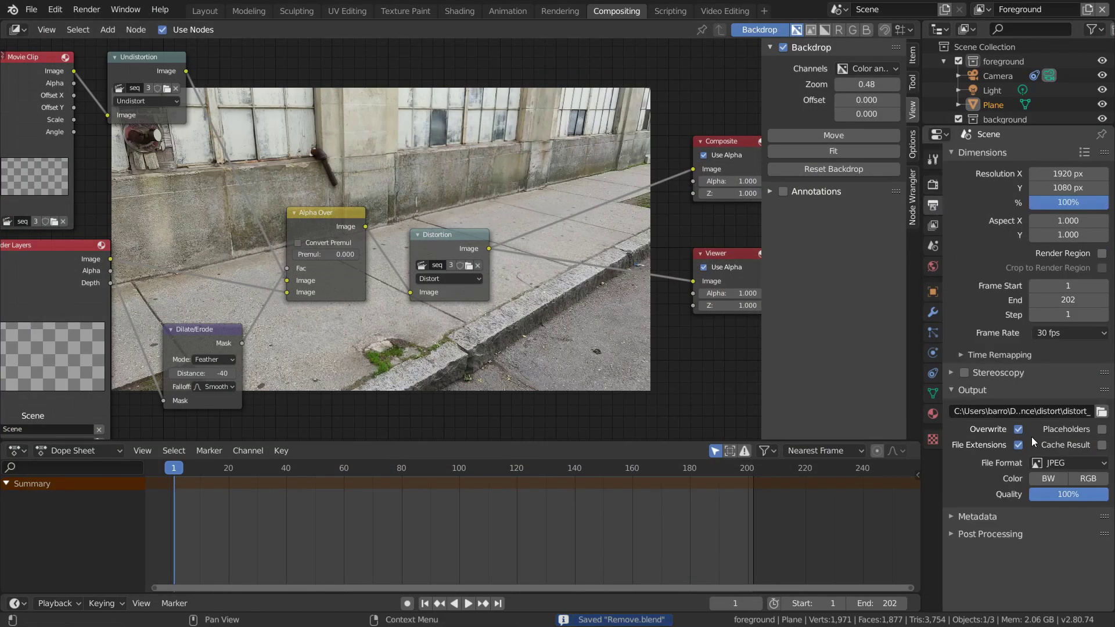
click(1099, 415)
click(209, 81)
click(210, 70)
text(RemoveFootage)
key(Return)
key(Return)
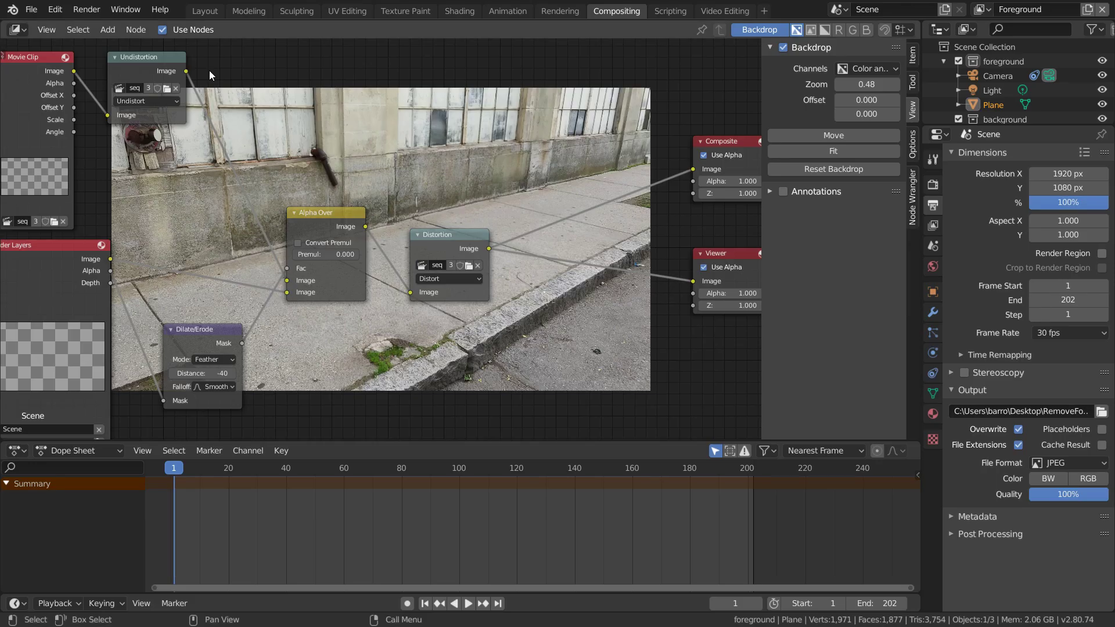
Step: Set the output to FFmpeg video in an MPEG-4 container at Perceptually lossless quality, and render the animation
click(1067, 462)
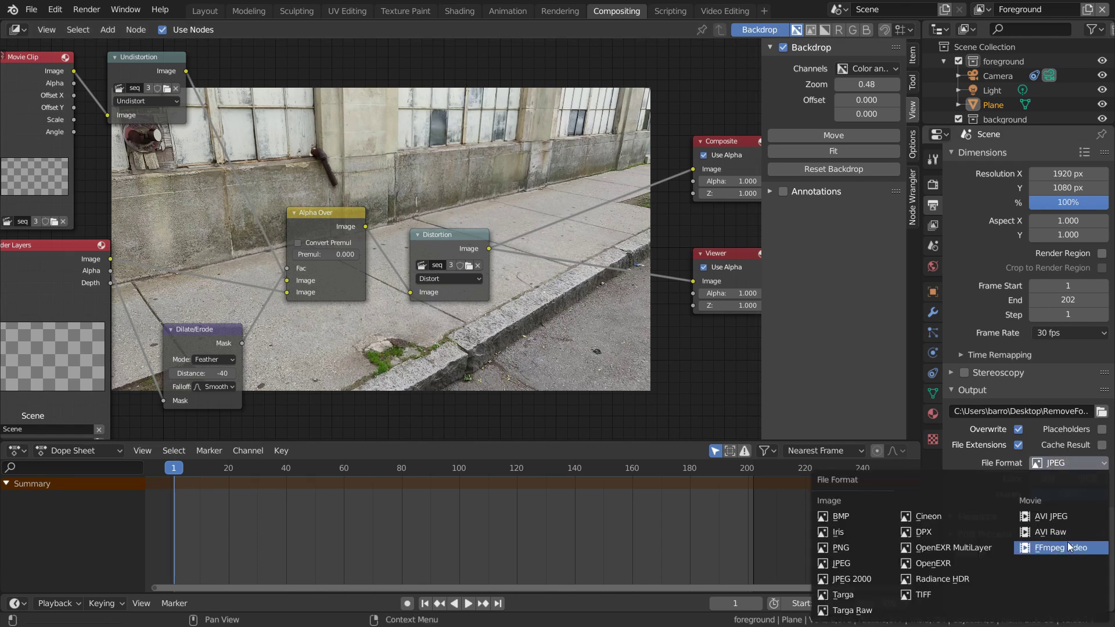
click(1067, 547)
click(1068, 526)
click(1063, 476)
scroll(980, 535, down, 3)
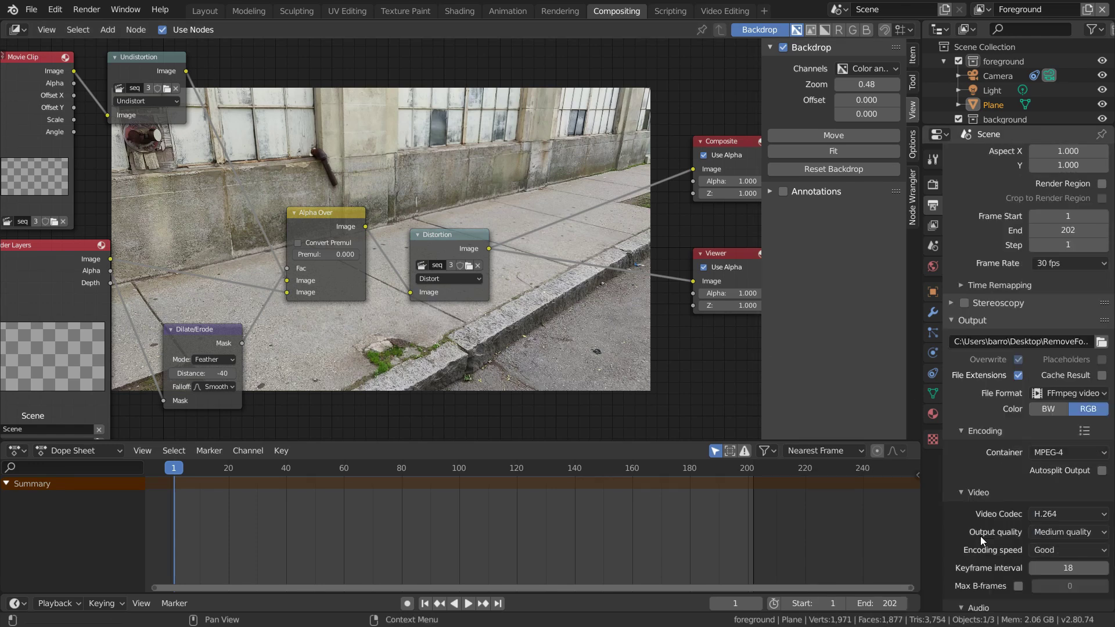
click(1048, 532)
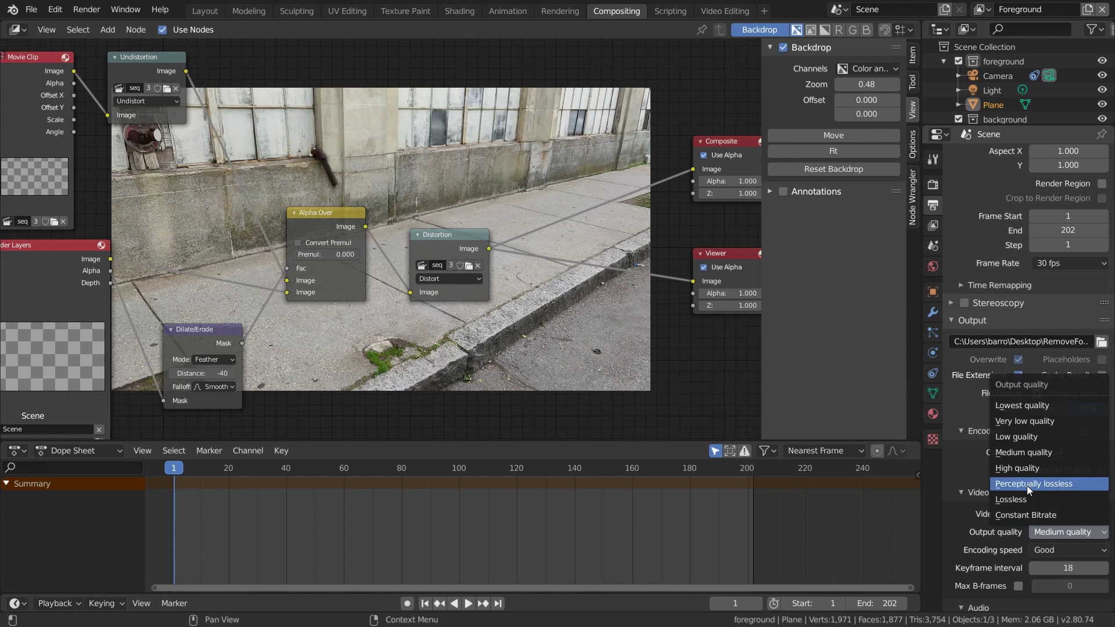
click(1027, 485)
key(ctrl+F12)
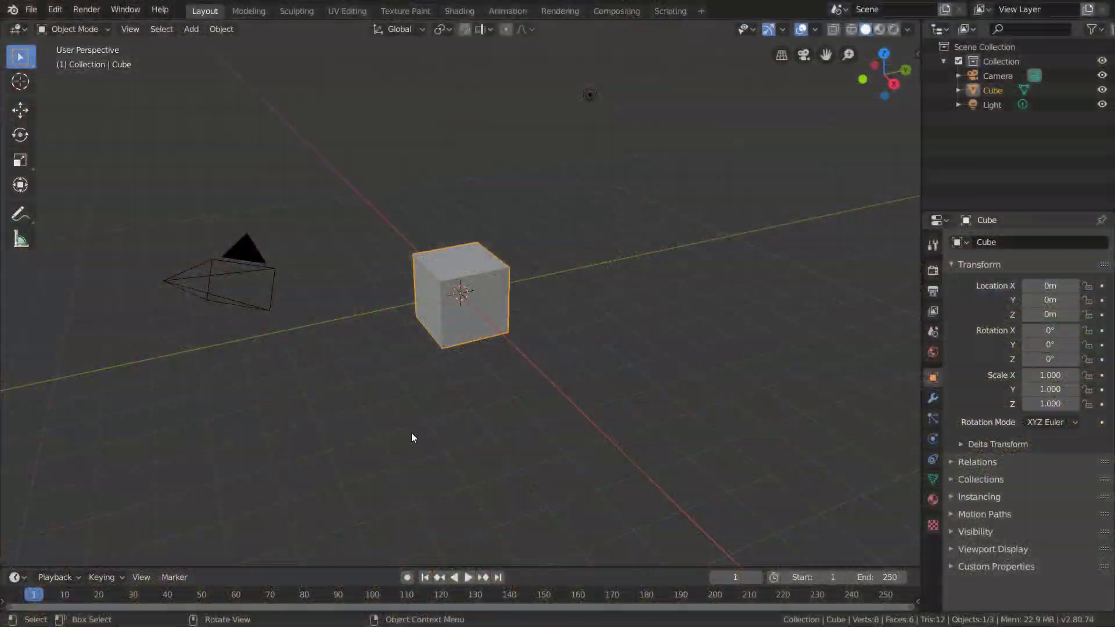
Step: Add a Video Editing workspace to the new scene and import Footage2.mp4 from the Desktop as a movie strip
click(703, 11)
click(775, 108)
click(244, 312)
click(252, 385)
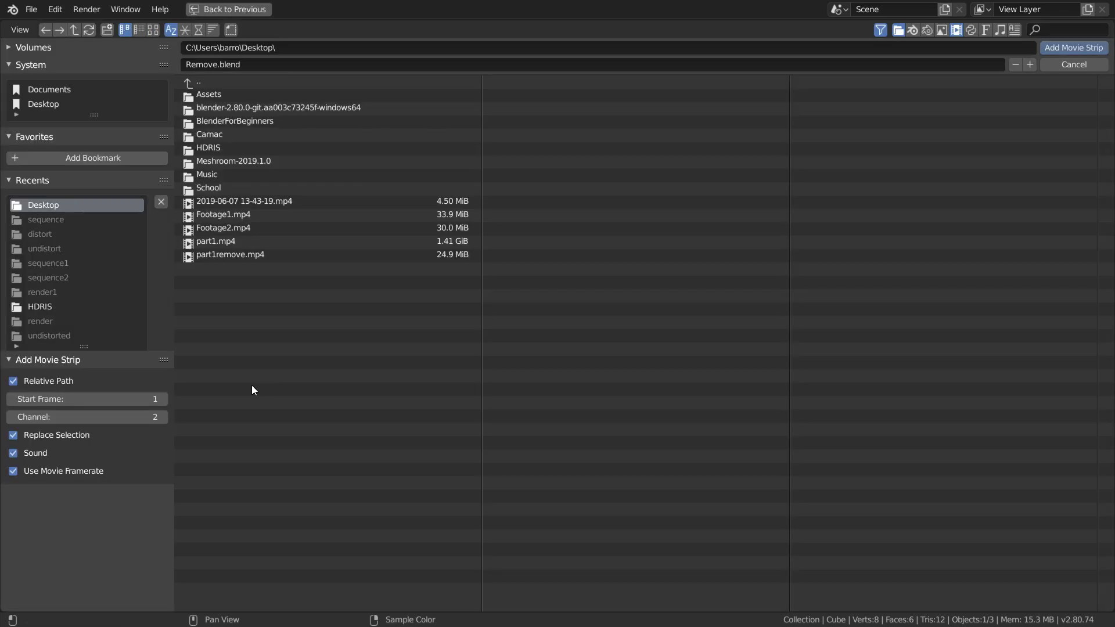
click(225, 229)
double_click(224, 229)
Step: Delete the imported footage's sound strip from channel 1
click(409, 543)
key(x)
click(410, 545)
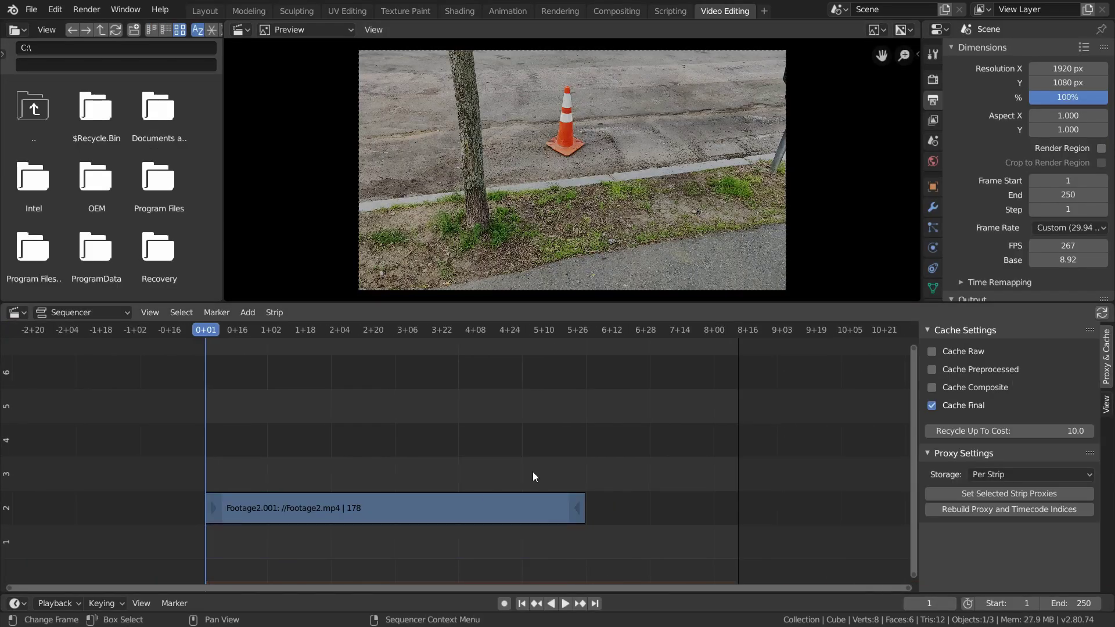
Step: Move the playhead to the movie strip's last frame and set the scene's end frame to 178
scroll(532, 471, down, 2)
click(541, 330)
key(Left)
key(Left)
key(Left)
key(Left)
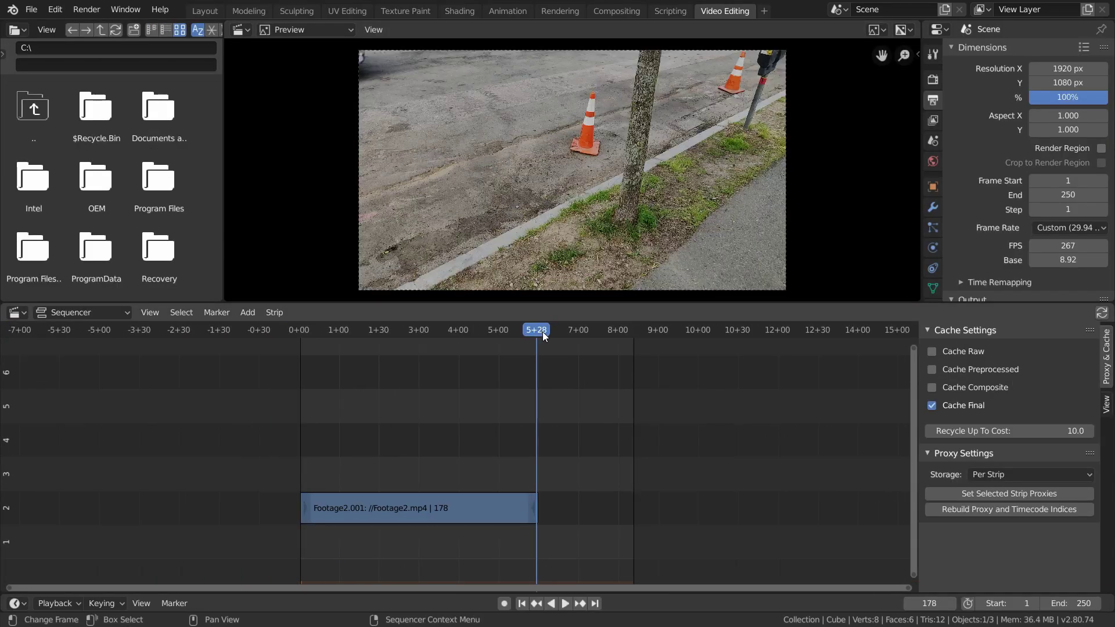
key(ctrl+End)
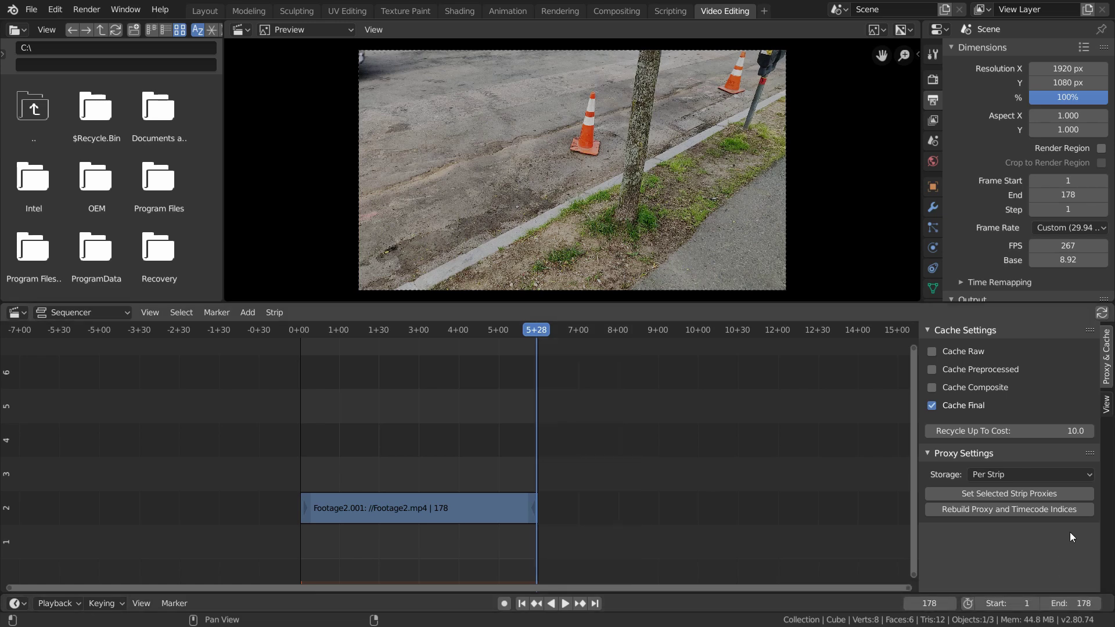
Step: Set the Color Management view transform to Standard in the render settings
click(934, 80)
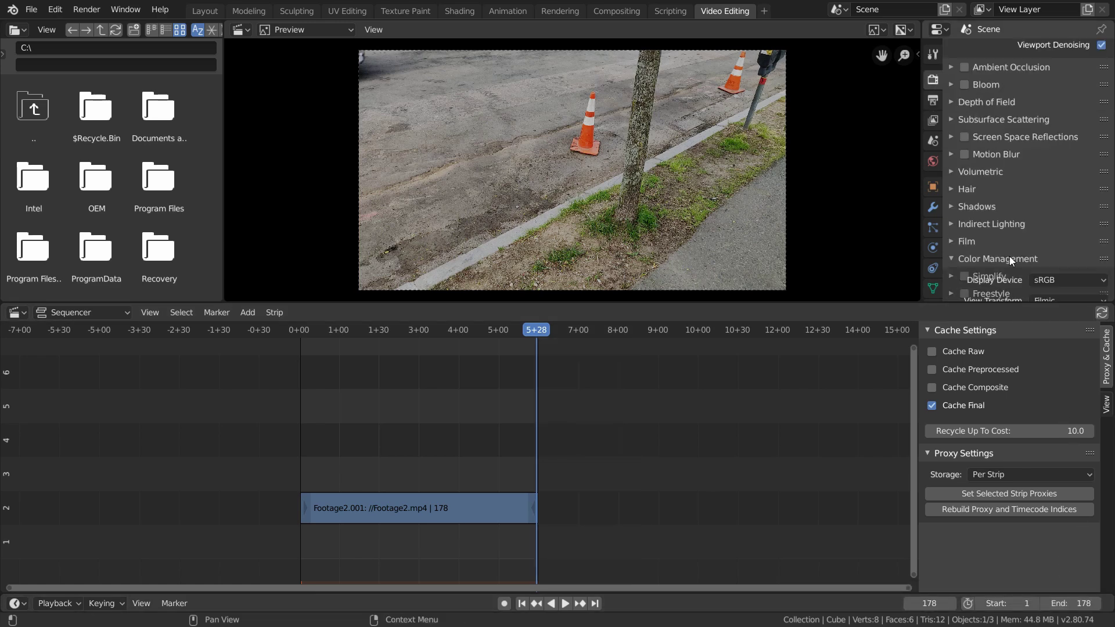
scroll(1040, 238, down, 4)
click(1056, 203)
click(1047, 221)
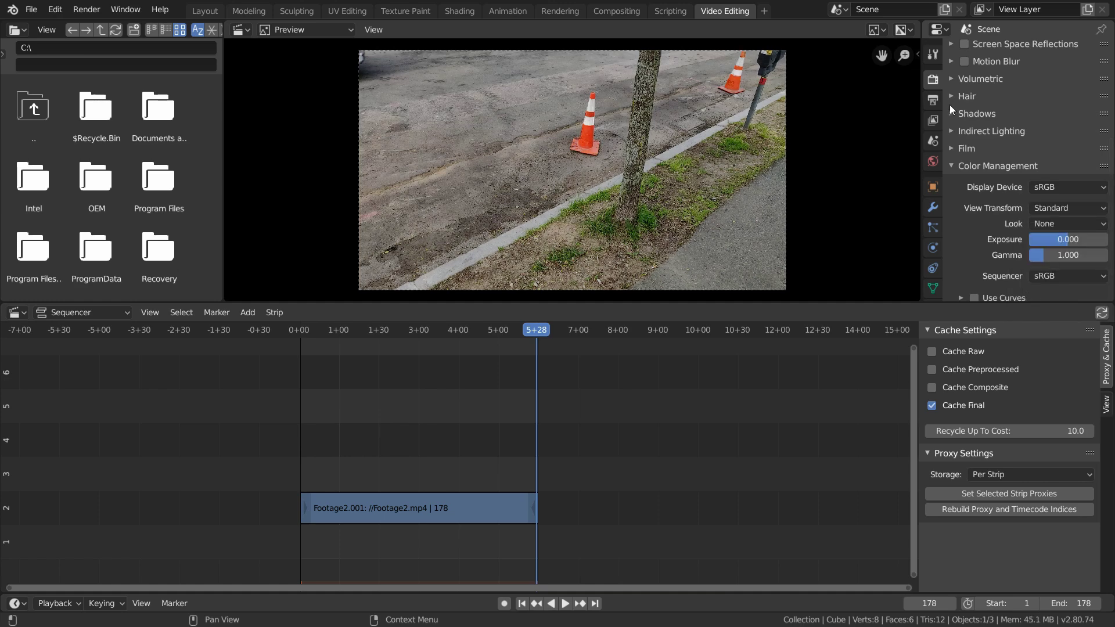
Step: Set the render output file format to JPEG in the scene's output properties
click(933, 100)
scroll(1003, 137, down, 6)
click(1053, 190)
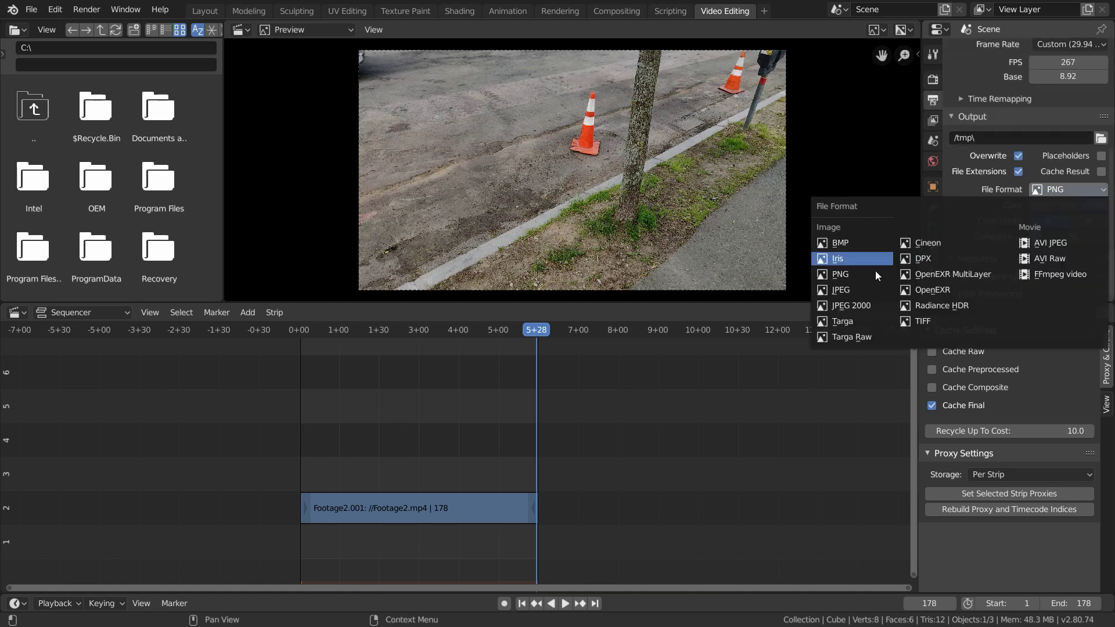
click(842, 289)
Step: Create a folder named Sequence on the Desktop and set the render output there with the file prefix sequence_
click(1101, 154)
click(43, 205)
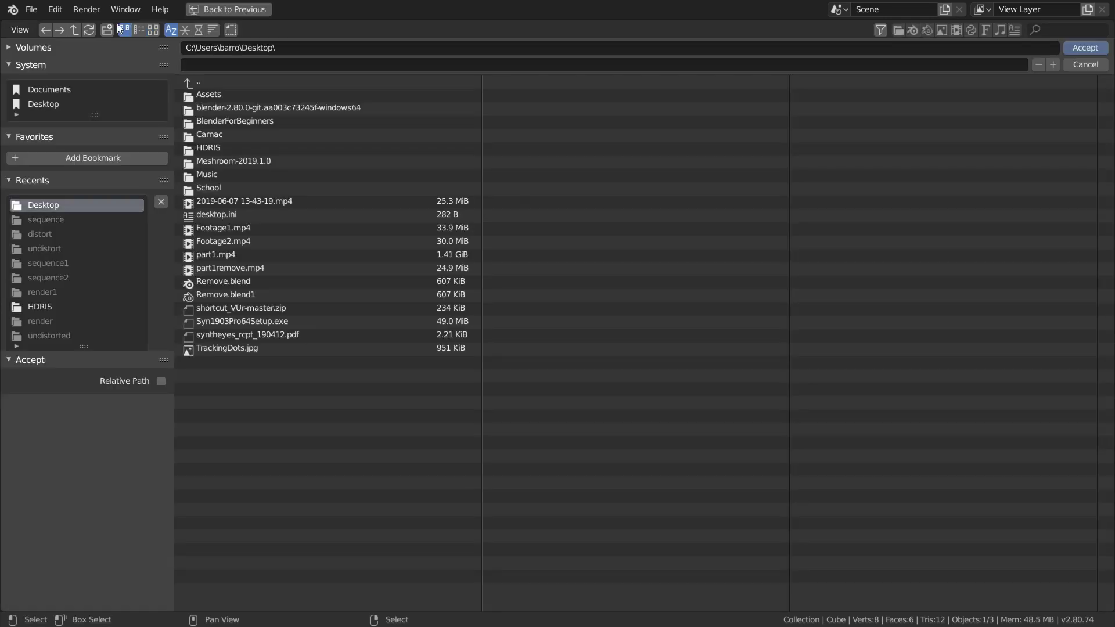
click(107, 30)
text(Sequence)
key(Return)
click(224, 202)
click(248, 68)
text(sequence_)
key(Return)
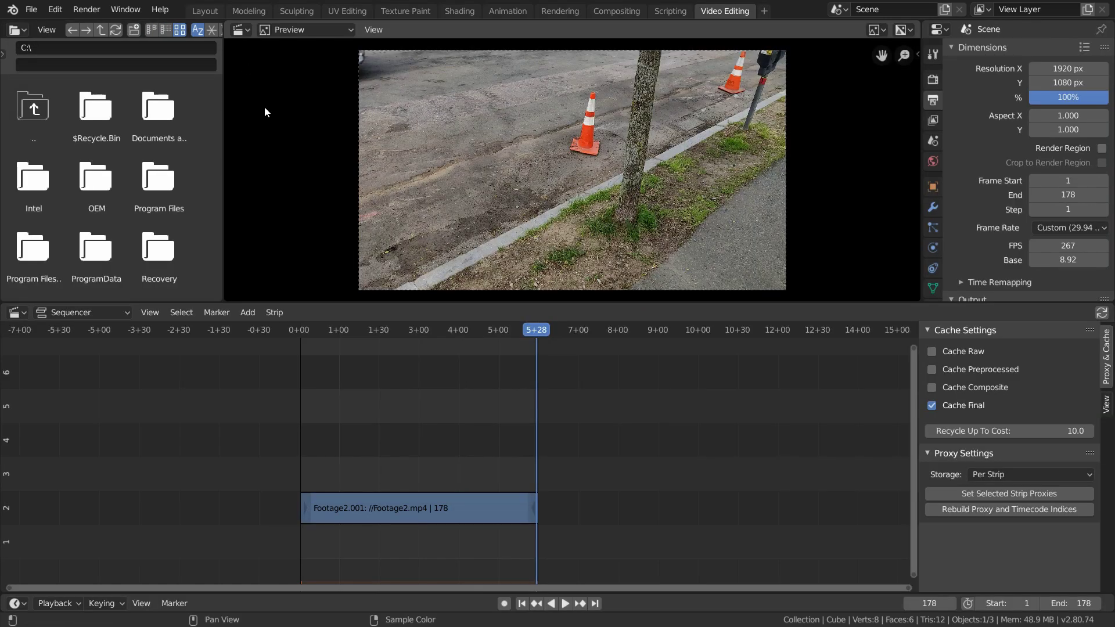
Step: Render the animation to the JPEG sequence and delete the Footage2.mp4 strip from the sequencer
key(ctrl+F12)
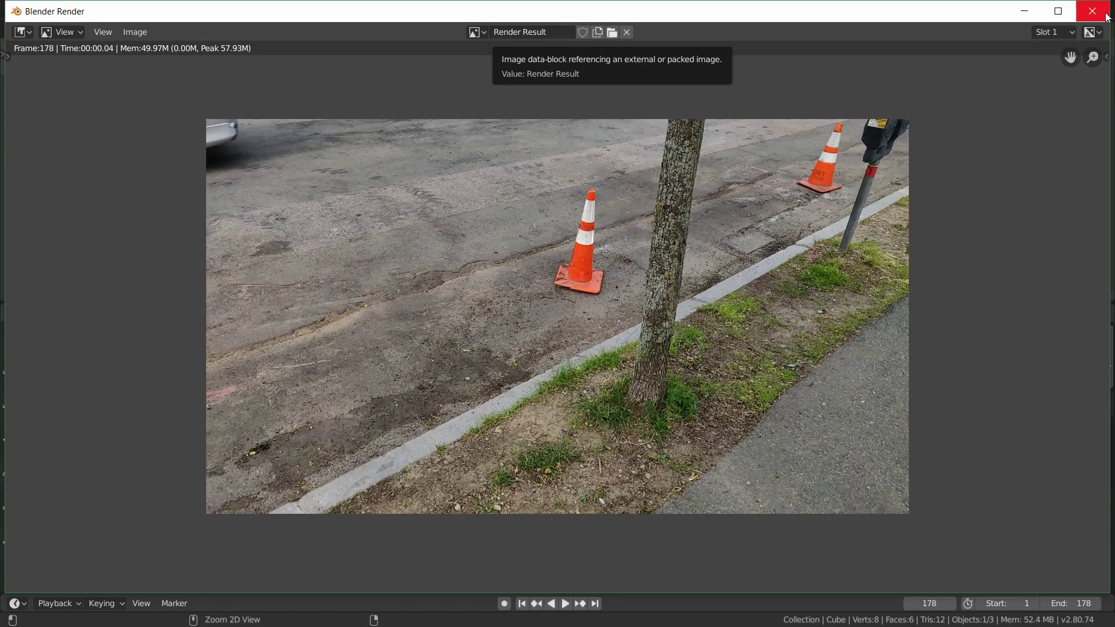
key(Escape)
key(x)
click(559, 454)
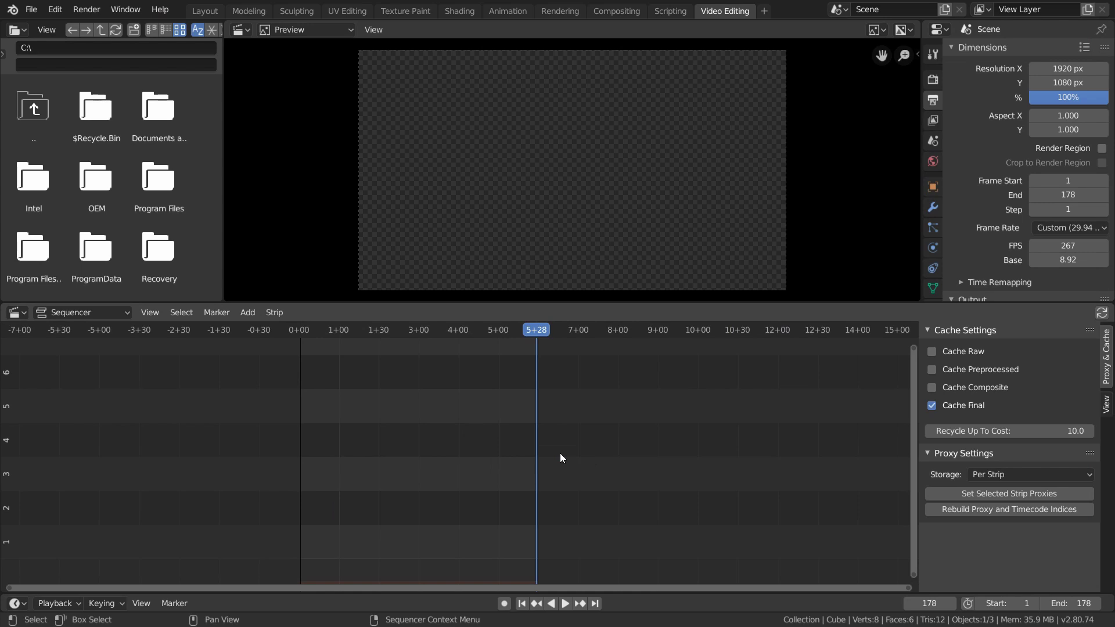
Step: Set the scene's frame rate to 30 fps, return to the Layout workspace and save the file
click(1070, 228)
click(1069, 290)
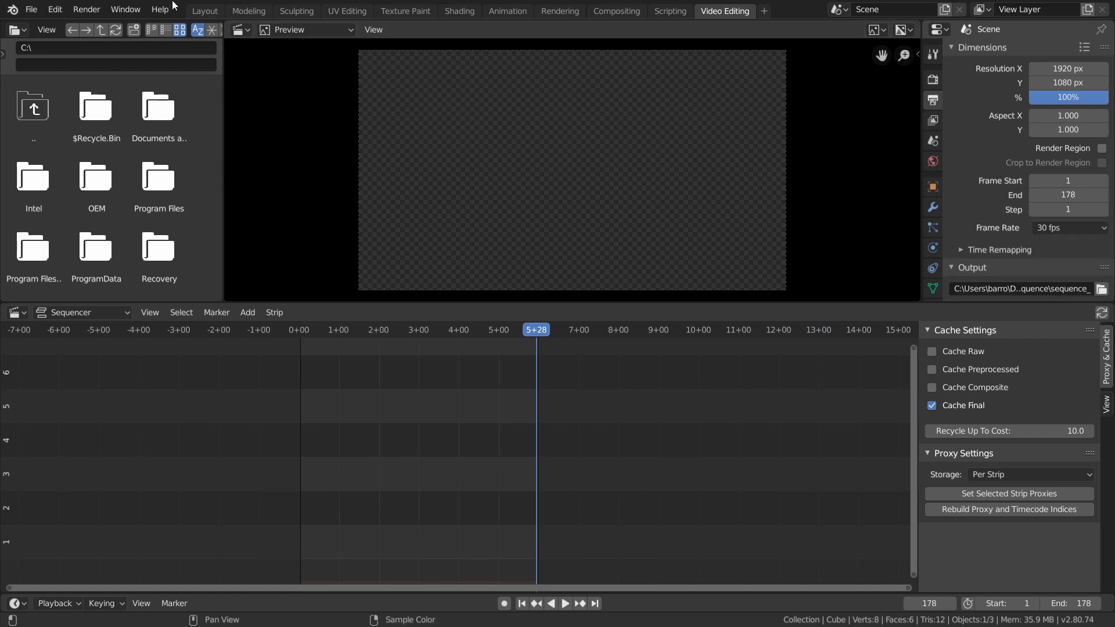
click(198, 11)
key(ctrl+s)
Step: Load all frames of the rendered JPEG sequence into the Movie Clip Editor and track the ground marker through the clip
click(17, 30)
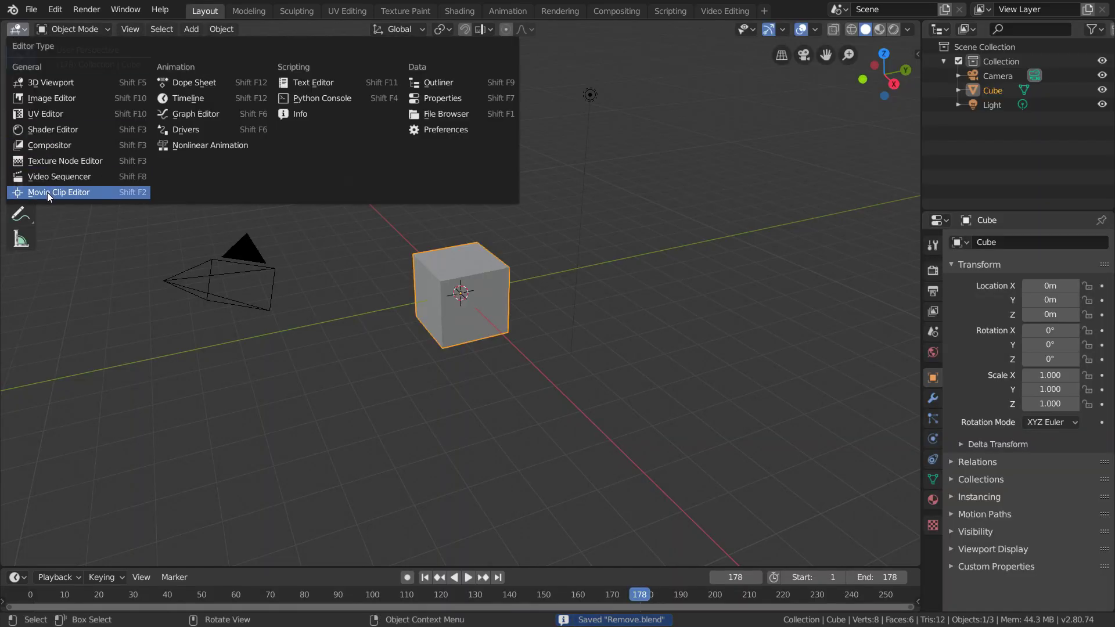
click(49, 192)
key(alt+o)
double_click(341, 201)
key(a)
key(Return)
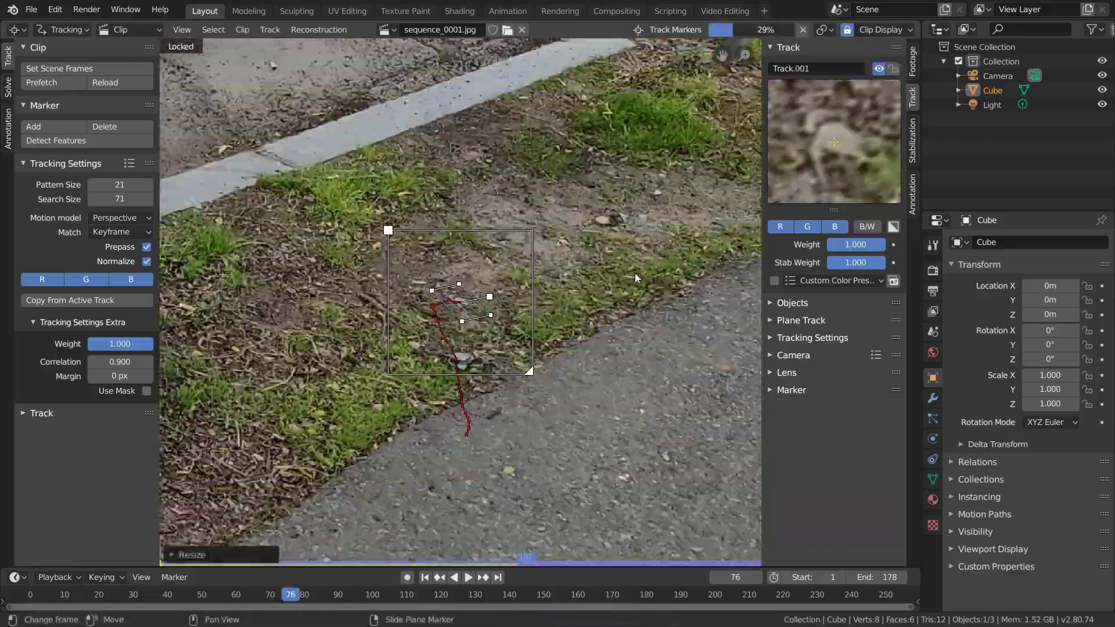
key(ctrl+shift+t)
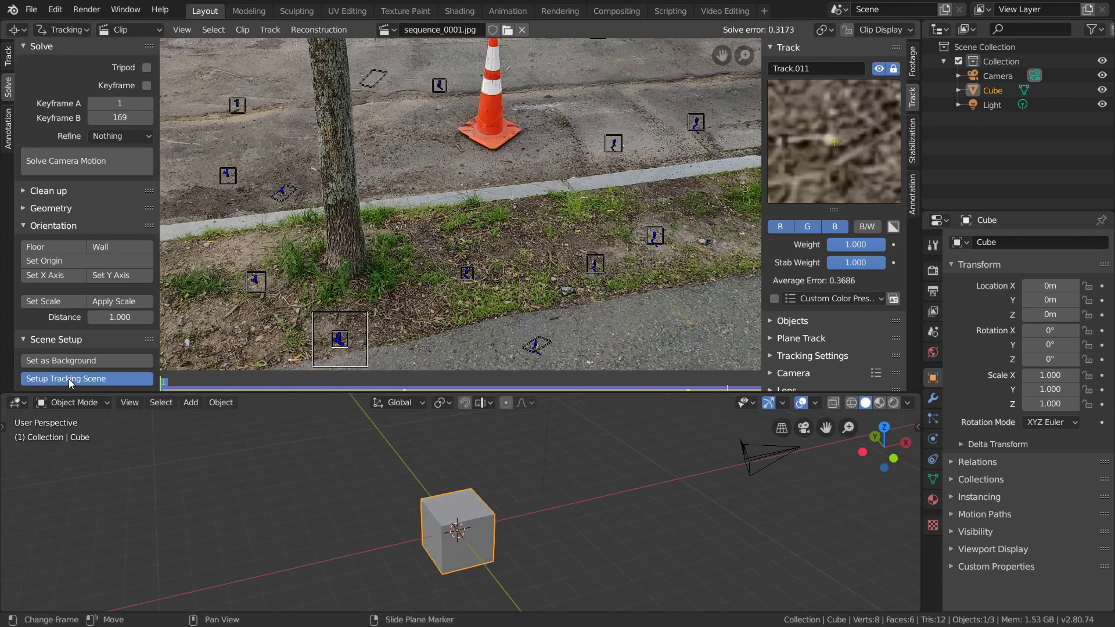
Step: Set up the tracking scene from the camera solve, look through the camera and save the file
click(69, 380)
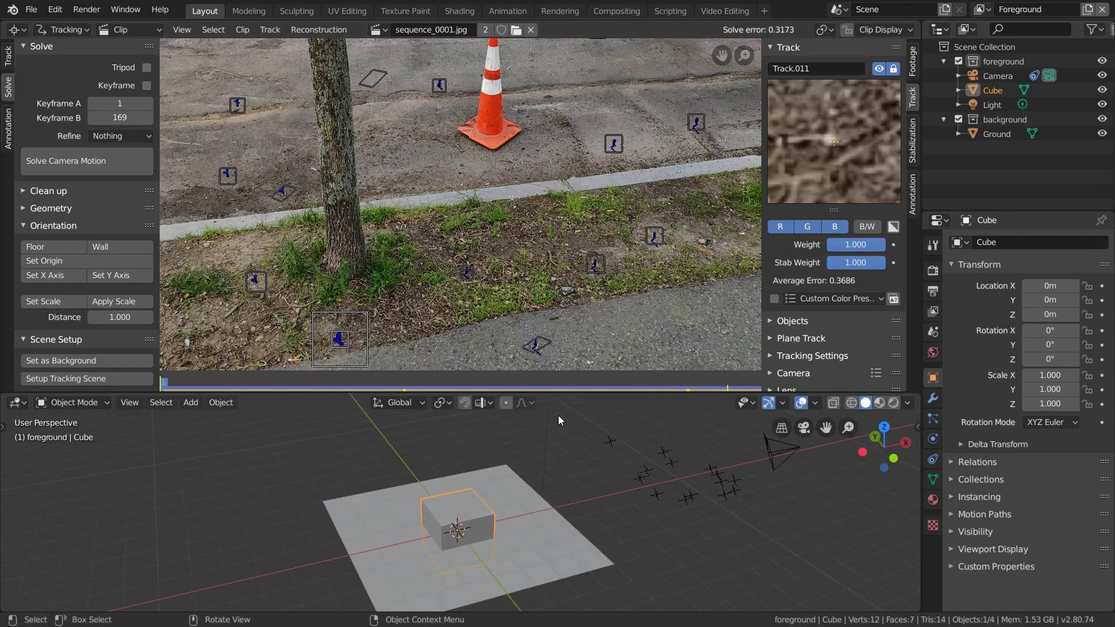
click(805, 430)
key(ctrl+s)
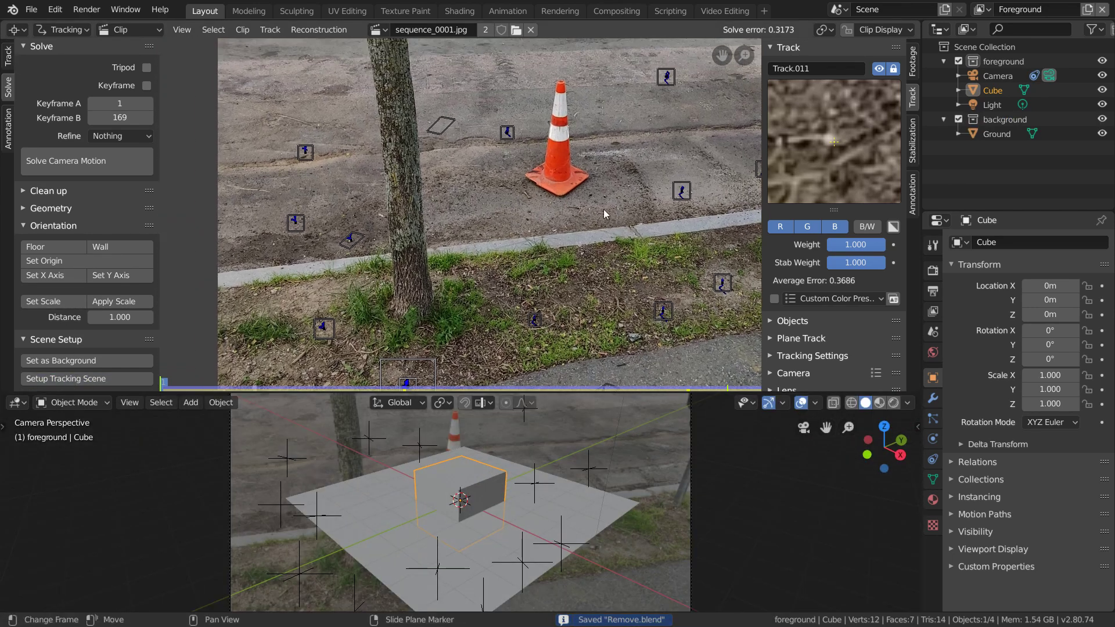
Step: Define the floor from three track markers on the road and set the scale between two of them with a distance of 5
shift+click(296, 223)
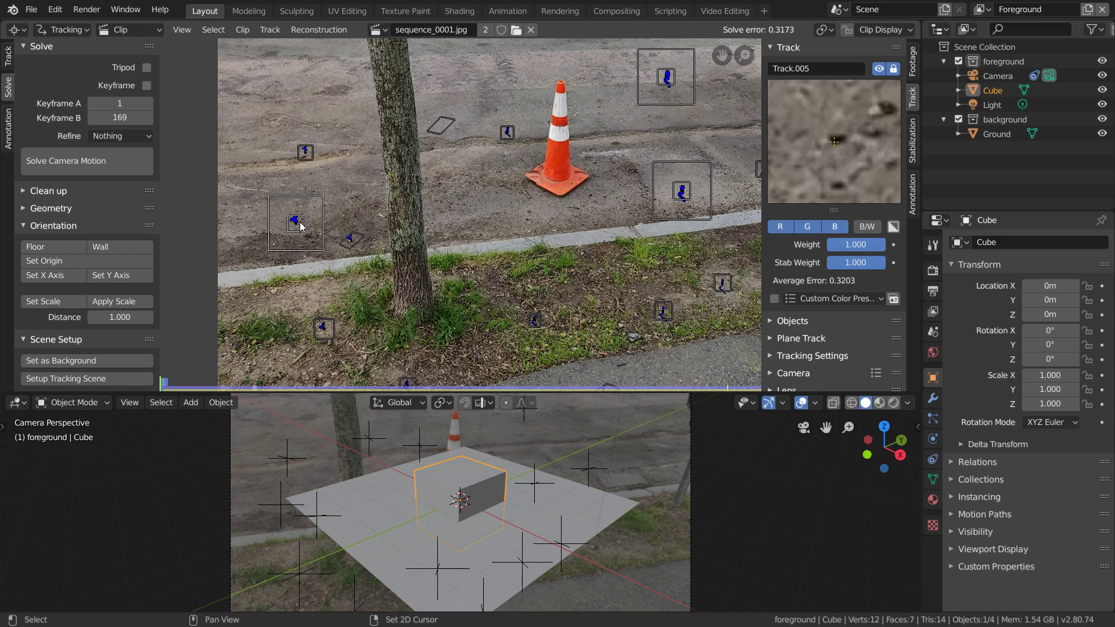
click(80, 247)
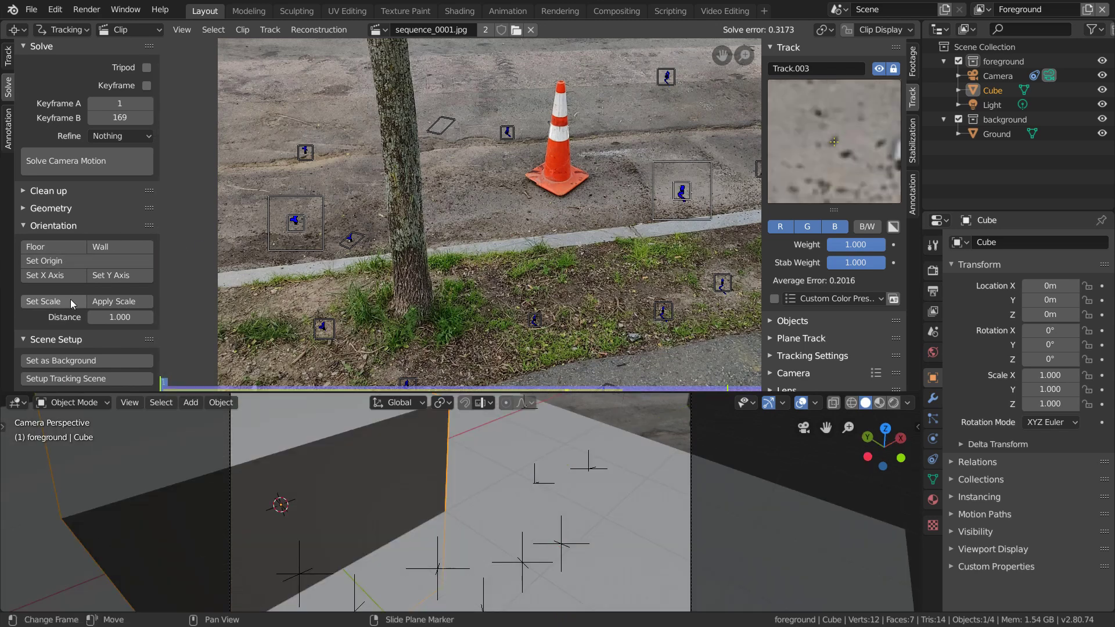
click(61, 303)
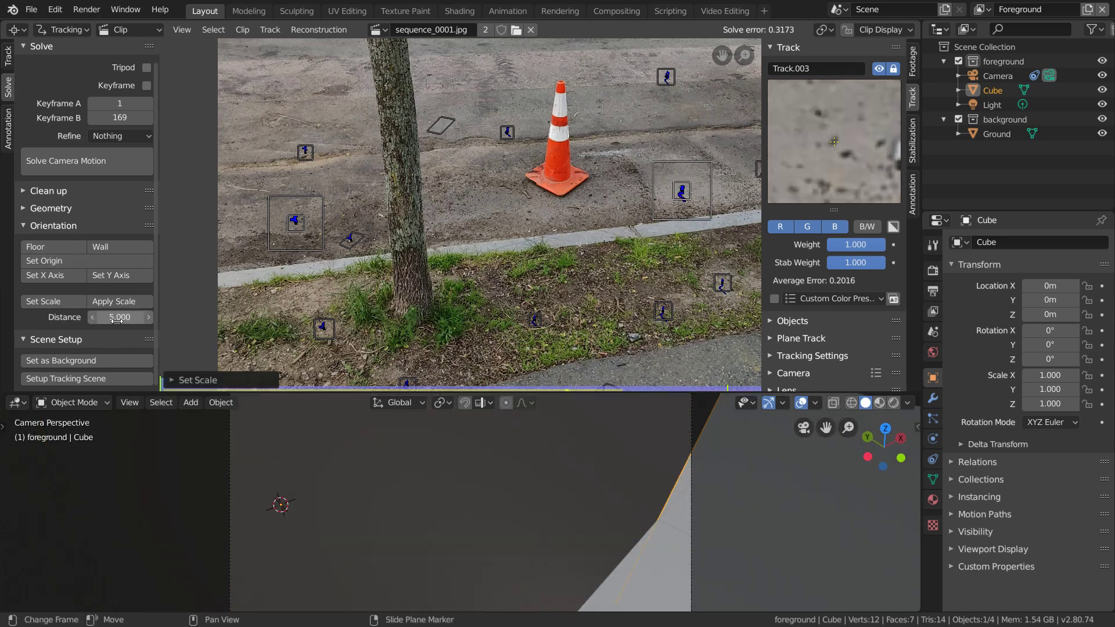
key(ctrl+s)
Step: Expand the 3D viewport over the clip editor and delete the cube and the ground plane
drag(2, 395, 40, 348)
click(333, 309)
key(Delete)
click(293, 308)
key(Delete)
key(ctrl+s)
Step: Rotate the camera about global Z to about -14.9° and move it until the scene origin sits at the cone's base
key(r)
key(z)
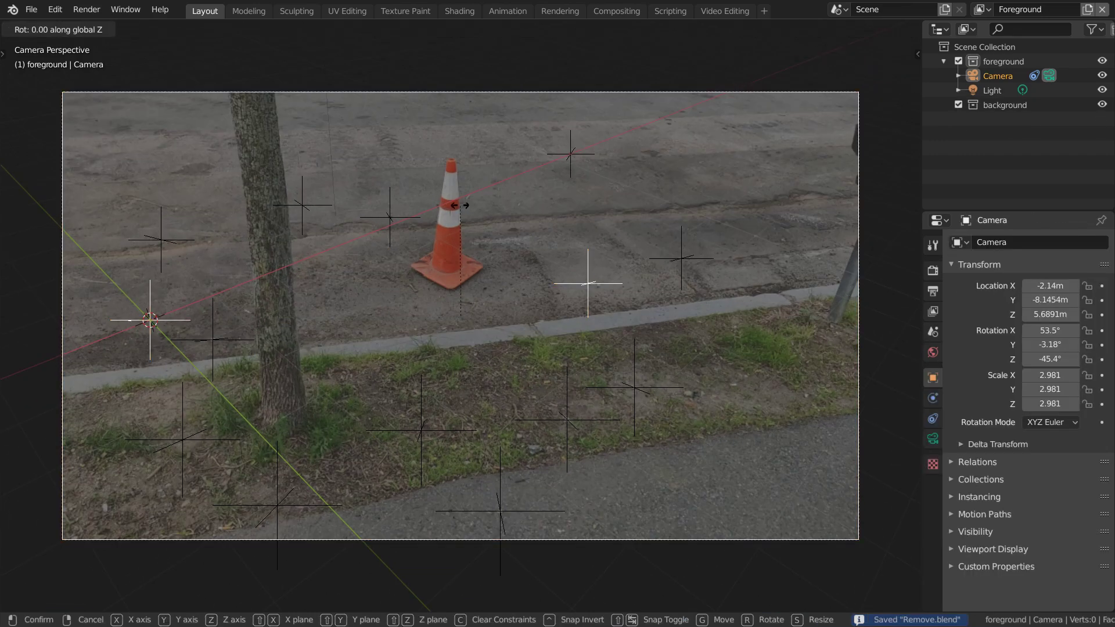
click(497, 371)
key(g)
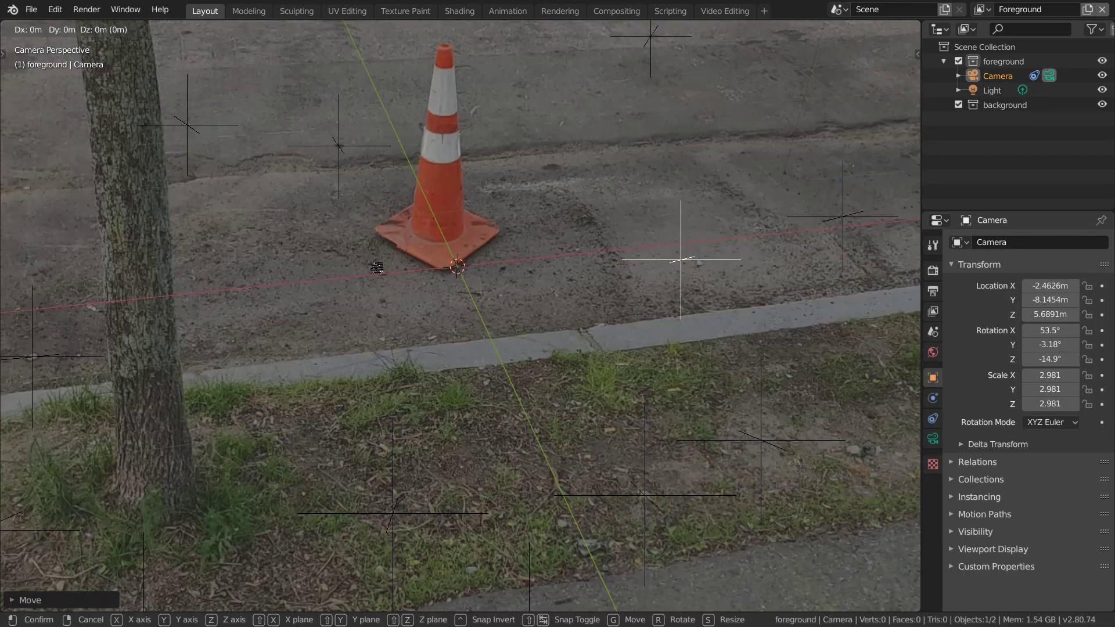
click(40, 570)
key(ctrl+s)
Step: Split off a Timeline below the 3D viewport and play the animation to check the camera track
drag(3, 608, 17, 543)
click(17, 553)
click(186, 441)
key(space)
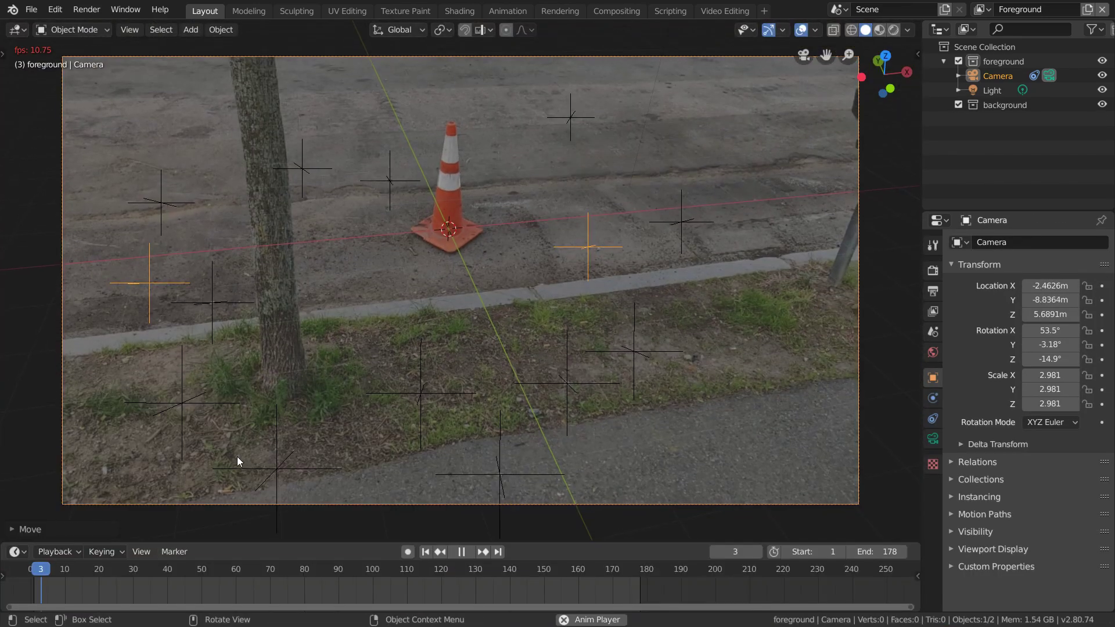
key(space)
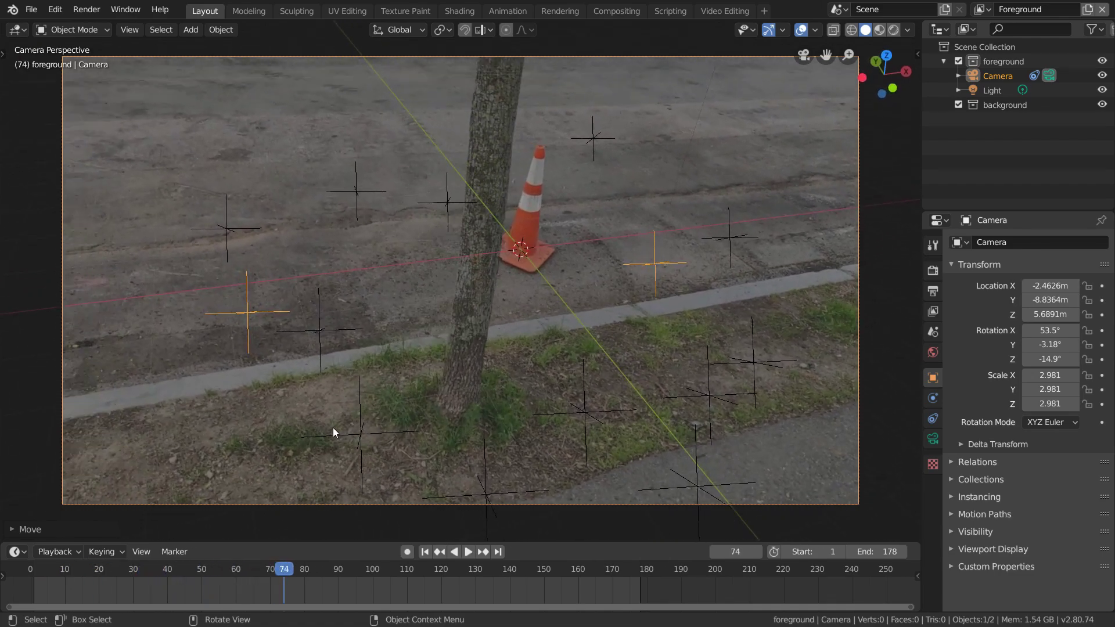
Step: Set the camera background image's alpha to 1.000 and play back the shot
click(932, 439)
click(953, 477)
scroll(953, 477, down, 4)
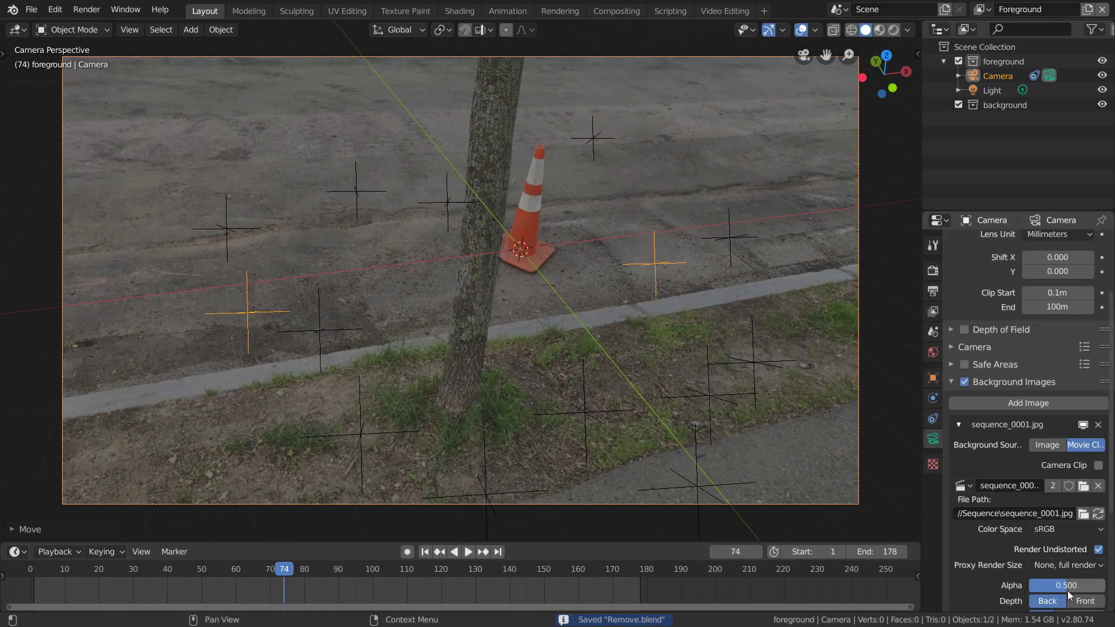
drag(1067, 590, 1103, 585)
key(space)
key(space)
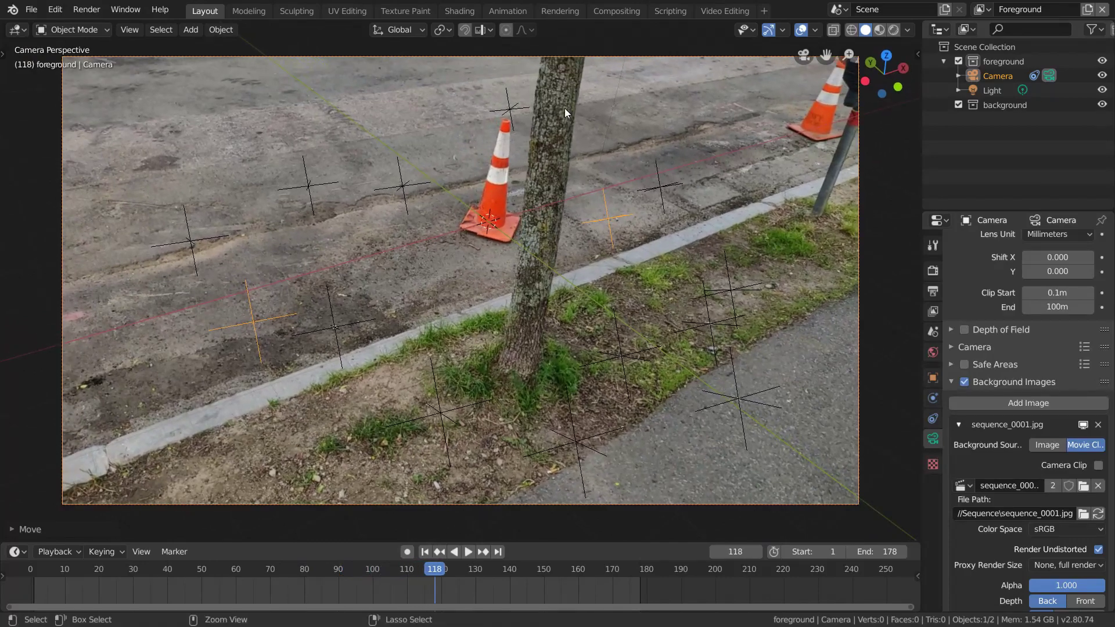
Step: Remove the Render Layers, Scale and Alpha Over nodes from the compositor and connect the Undistortion node to the Composite and Viewer nodes
click(622, 12)
scroll(517, 229, down, 4)
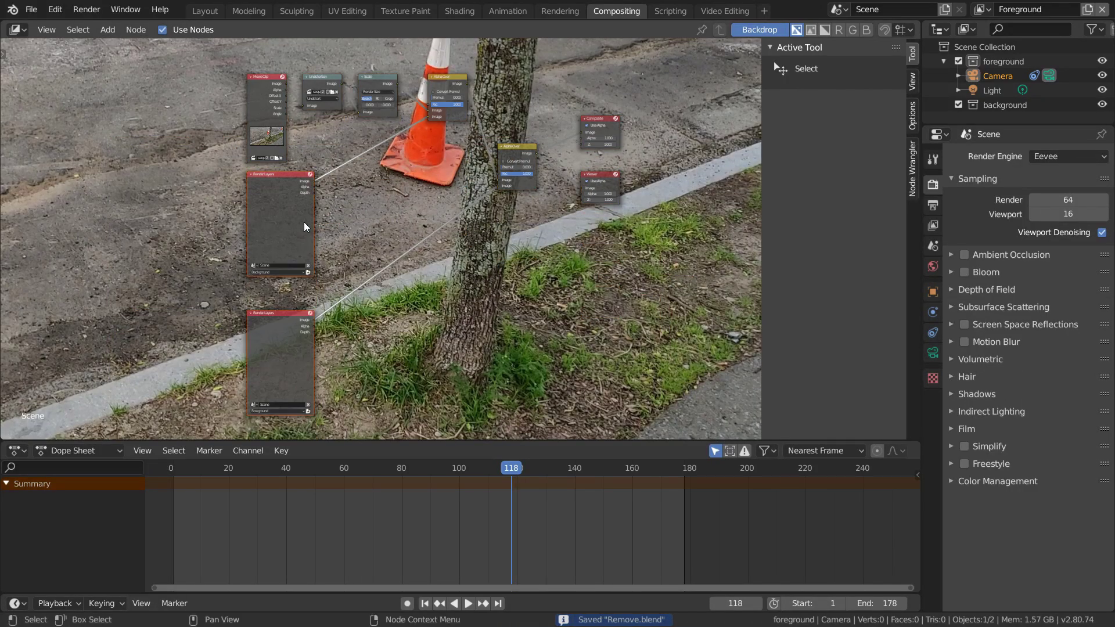
key(ctrl+x)
scroll(202, 203, up, 3)
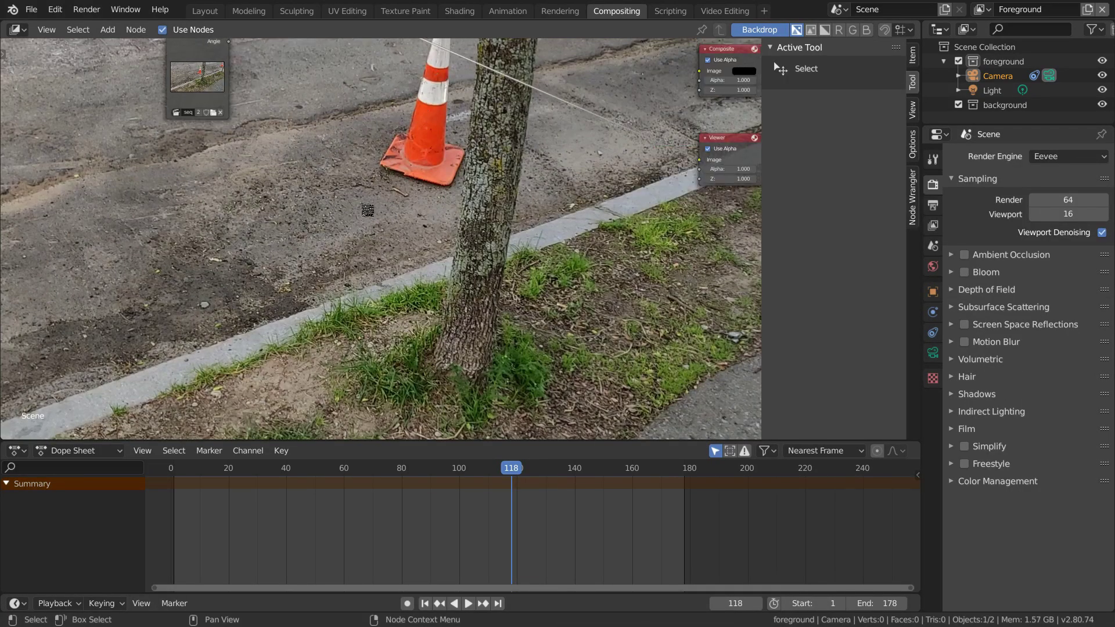
drag(497, 232, 499, 229)
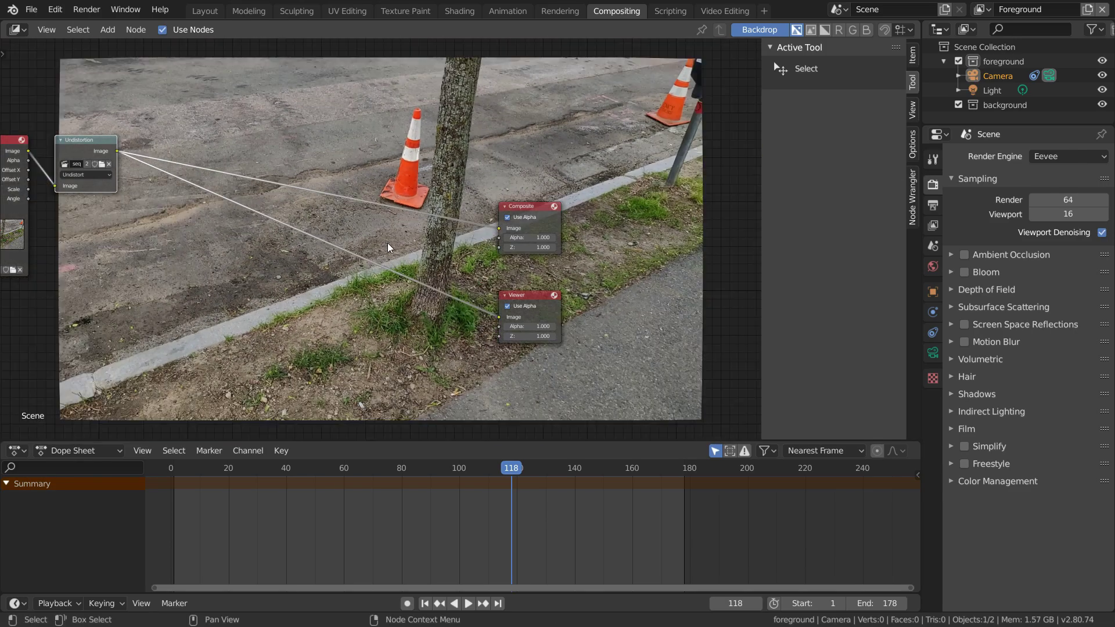
Step: Set the output to the prefix distort_ in a new distort folder inside Sequence and render the animation
click(932, 205)
click(1102, 412)
click(108, 30)
text(distort)
key(Return)
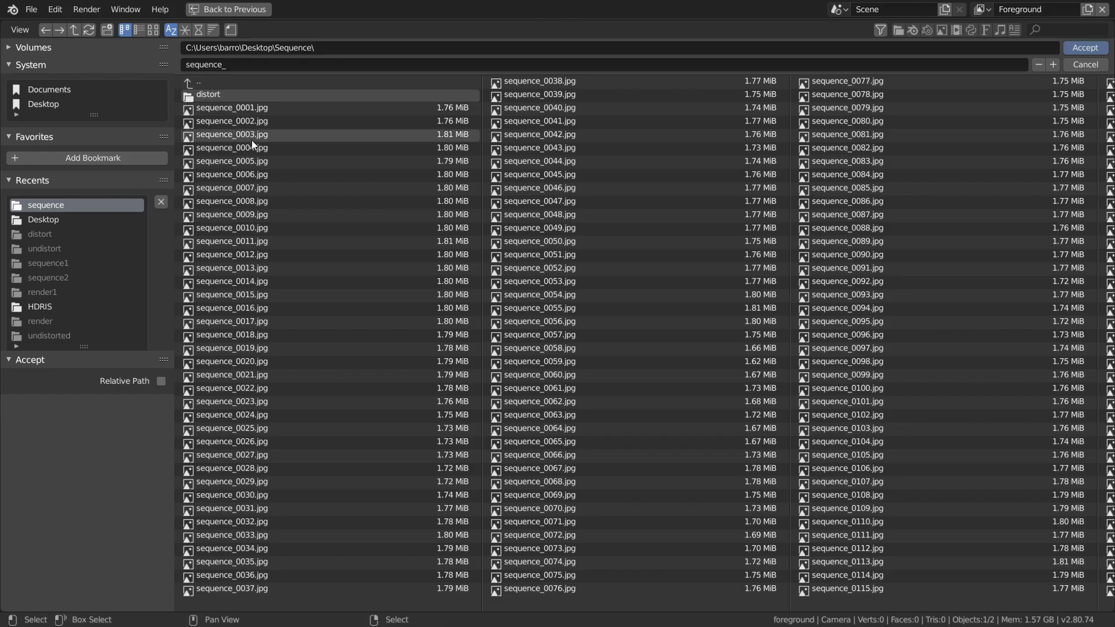
click(235, 96)
click(234, 65)
text(distort_)
key(Return)
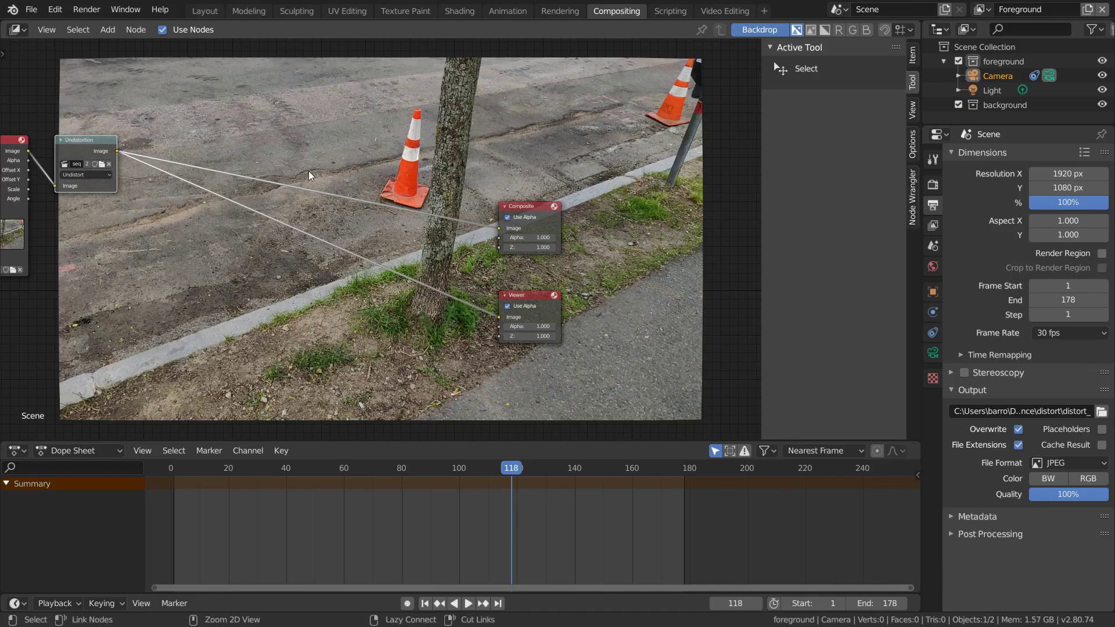
key(ctrl+F12)
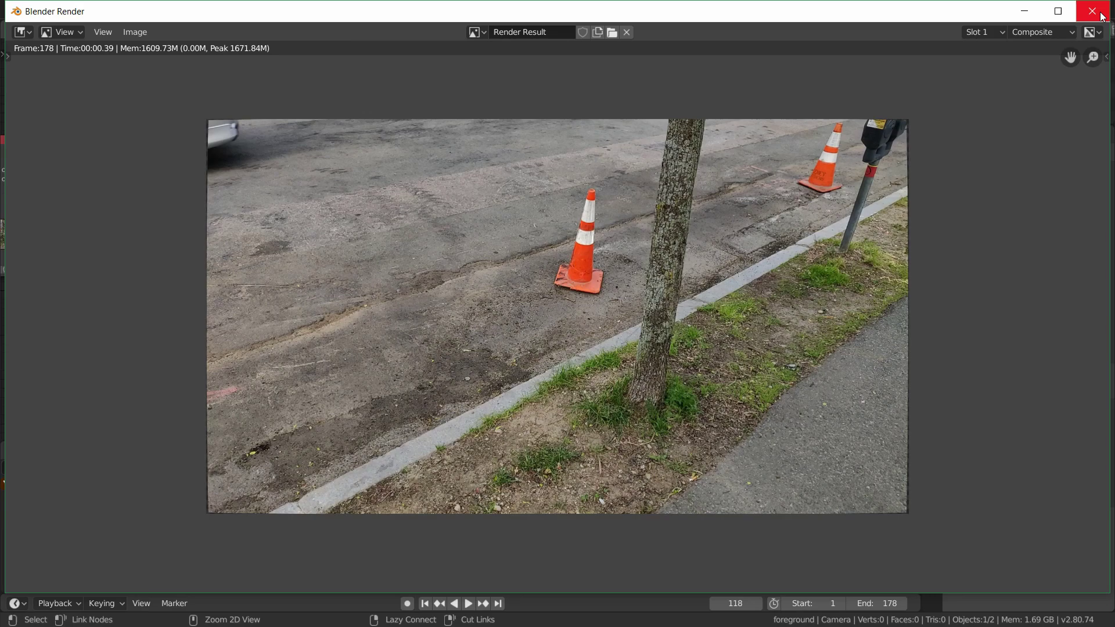
click(1091, 11)
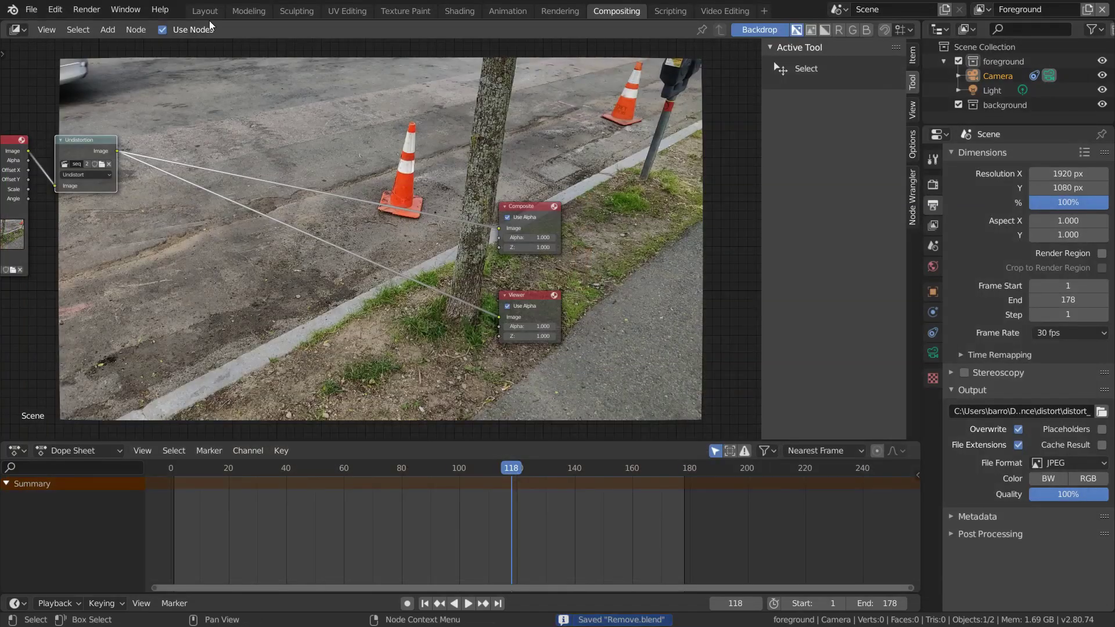
Step: Add a plane to the Layout scene at frame 1, scale it up and position it on the road around the cone's base
click(205, 11)
key(shift+Left)
key(shift+a)
mouse_move(352, 210)
click(472, 214)
scroll(471, 214, up, 4)
key(s)
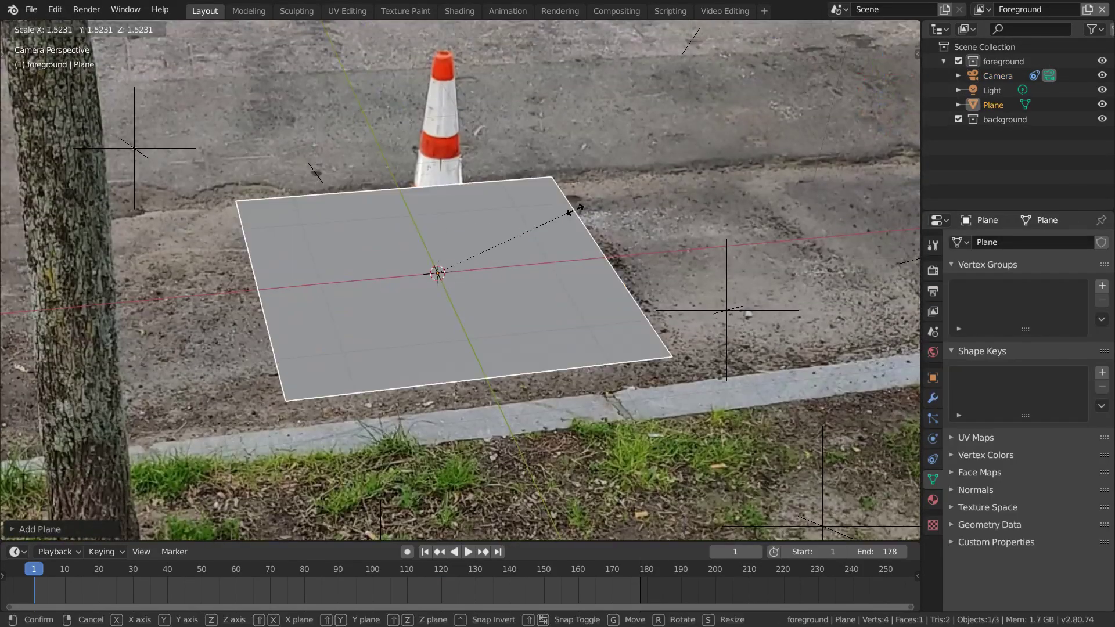
key(g)
click(559, 185)
Step: Stretch the plane in Edit Mode by moving its far edge along Y and its edge nearest the tree along X
scroll(569, 187, down, 3)
key(Tab)
click(450, 210)
key(y)
click(500, 179)
key(g)
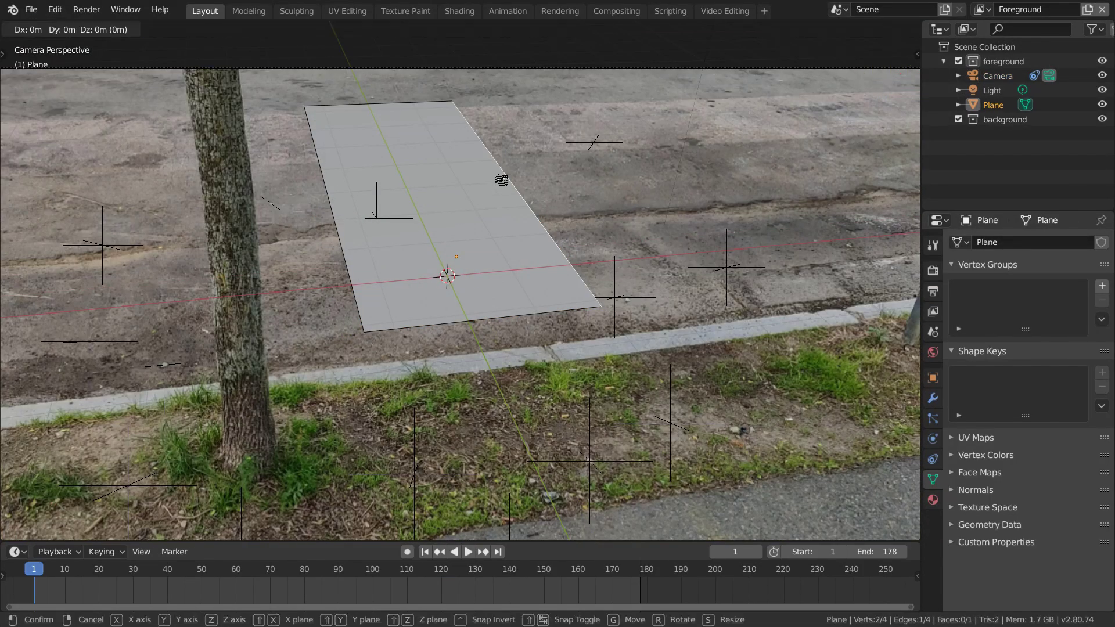
click(344, 237)
key(g)
key(x)
key(ctrl+s)
Step: Near the end of the shot, extend the plane's opposite edge along X past the second cone, save and return to frame 1
drag(38, 568, 624, 569)
click(540, 164)
key(g)
key(x)
click(648, 140)
key(g)
key(x)
click(620, 149)
key(ctrl+s)
key(shift+Left)
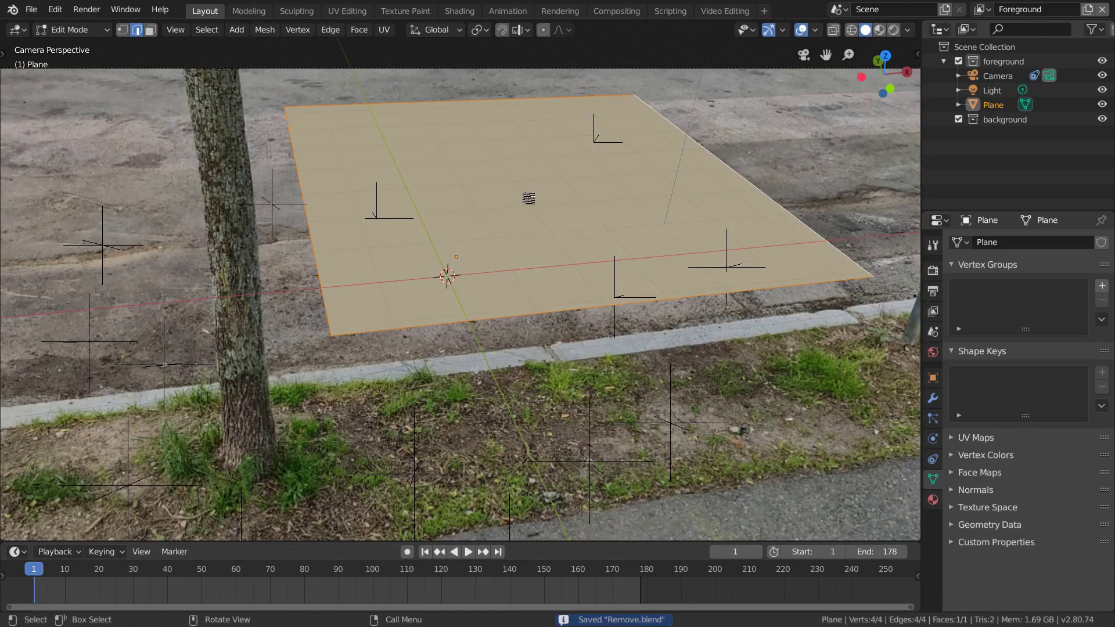
Step: Subdivide the whole plane into a dense grid of 1,296 faces
right_click(493, 169)
click(493, 169)
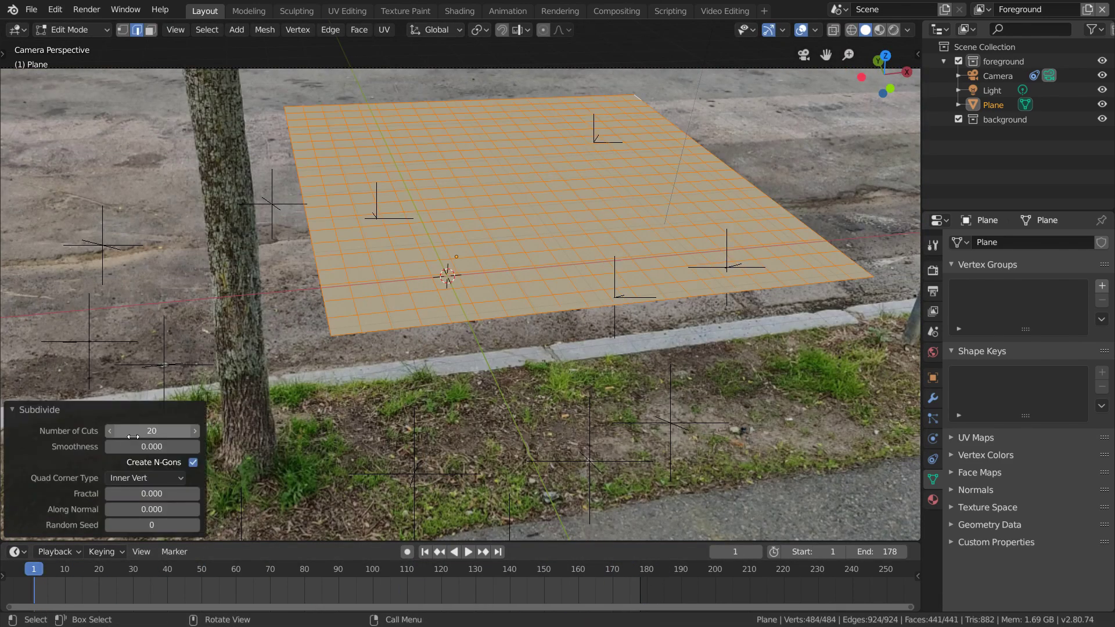
click(471, 236)
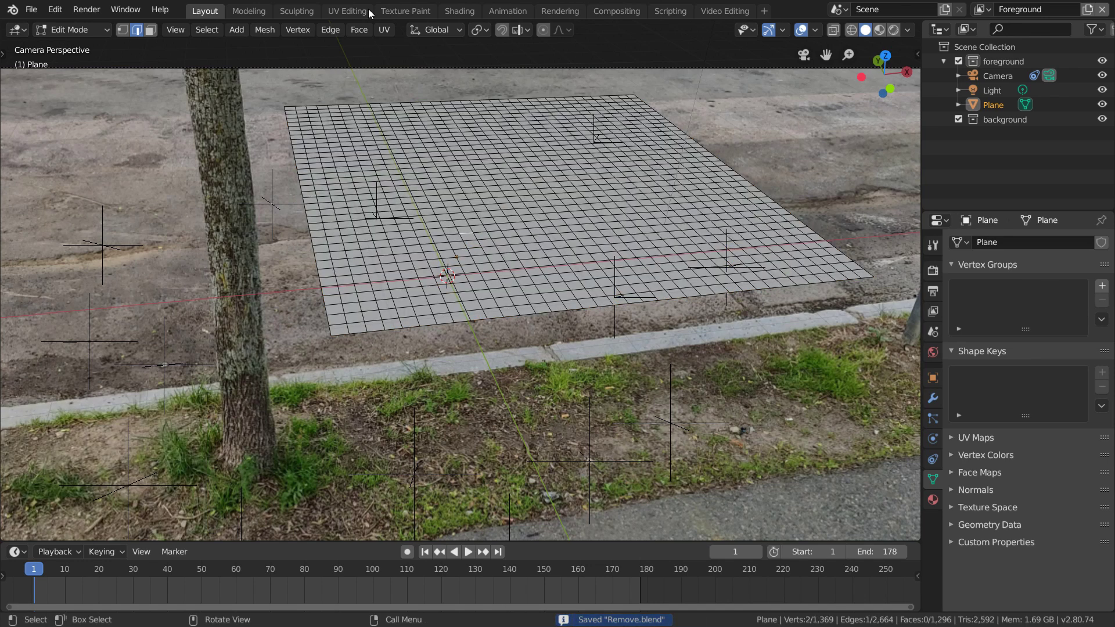
Step: Rename the plane's UV map to original and add a second UV map named project
click(368, 10)
key(a)
click(976, 352)
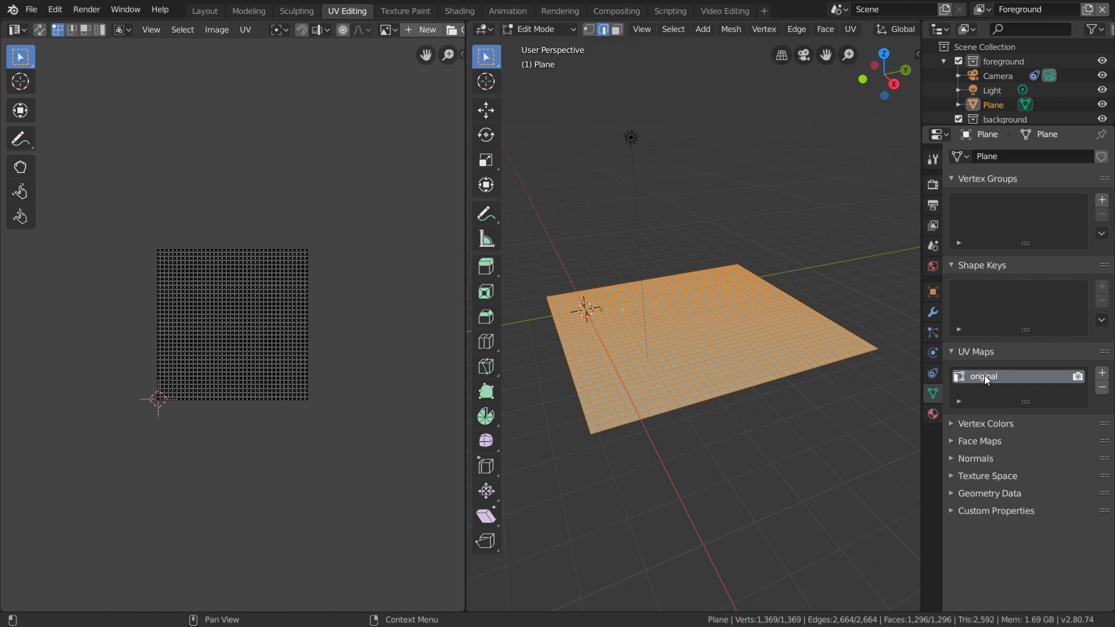
click(1102, 372)
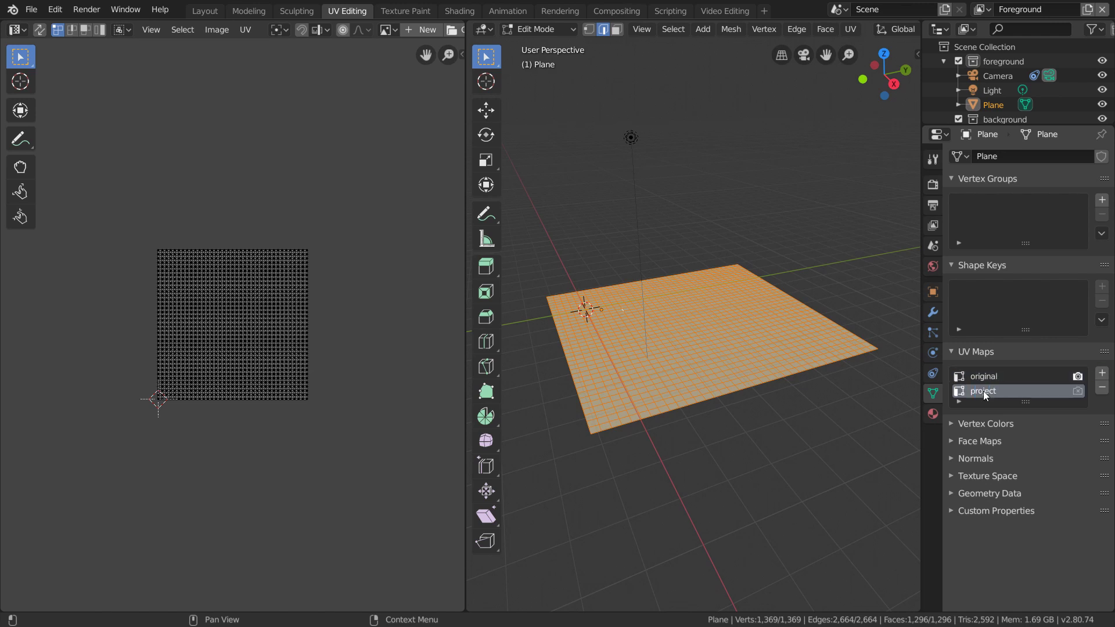
Step: Project the plane's project UV map from the camera view, save the file, and make the original UV map active again
click(807, 54)
key(u)
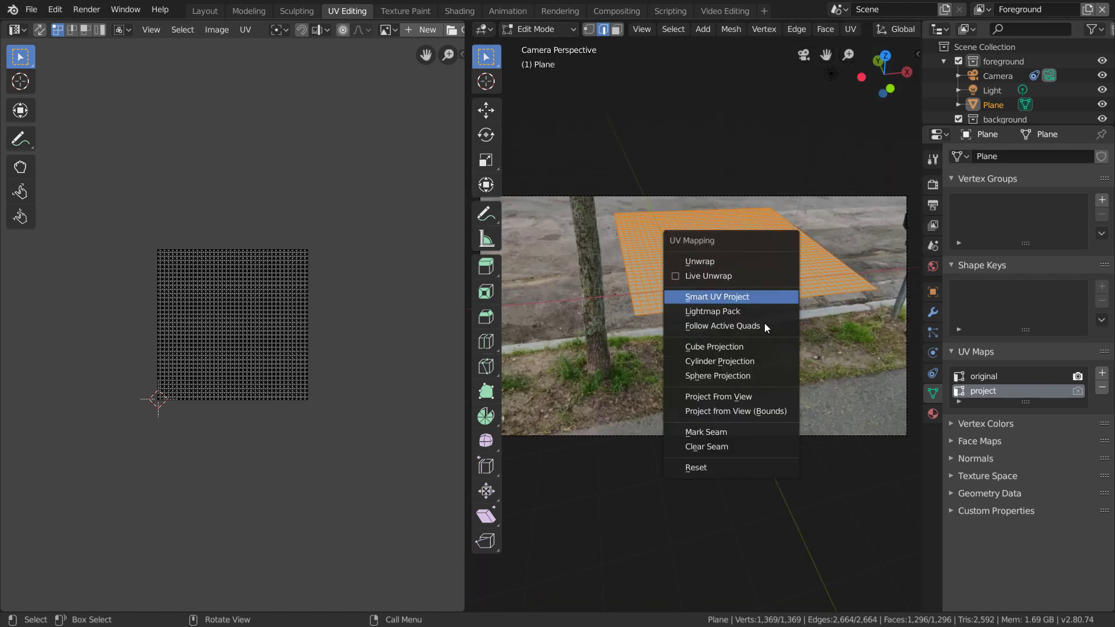
click(754, 394)
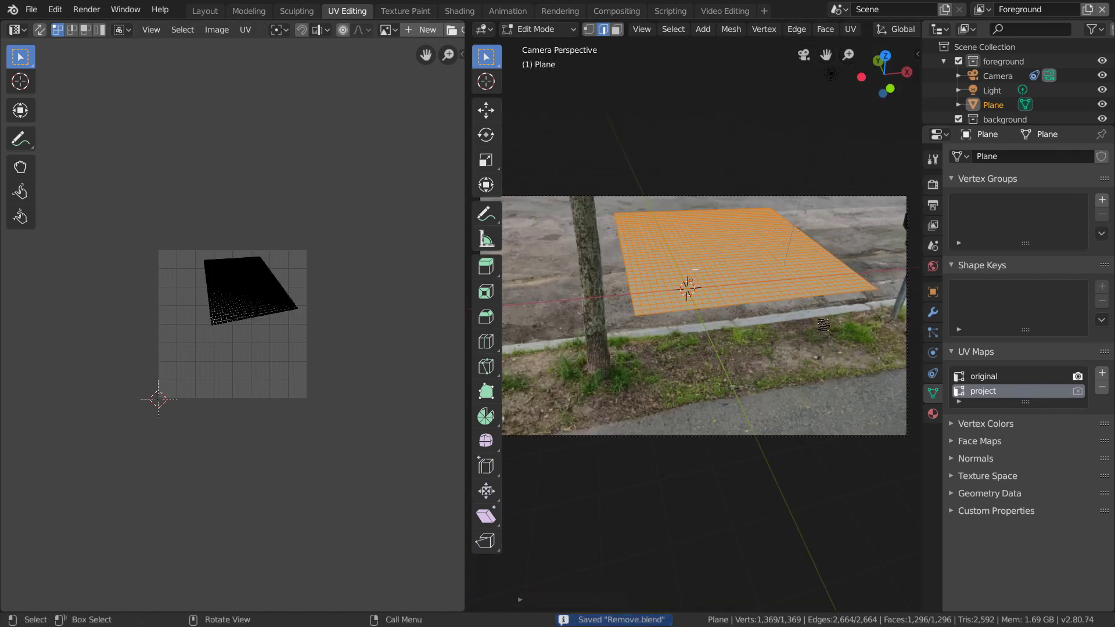
click(994, 377)
Step: In Texture Paint, switch the texture slots to Single Image, create a 3500 × 3500 px image named cleanplate, and save the file
click(384, 12)
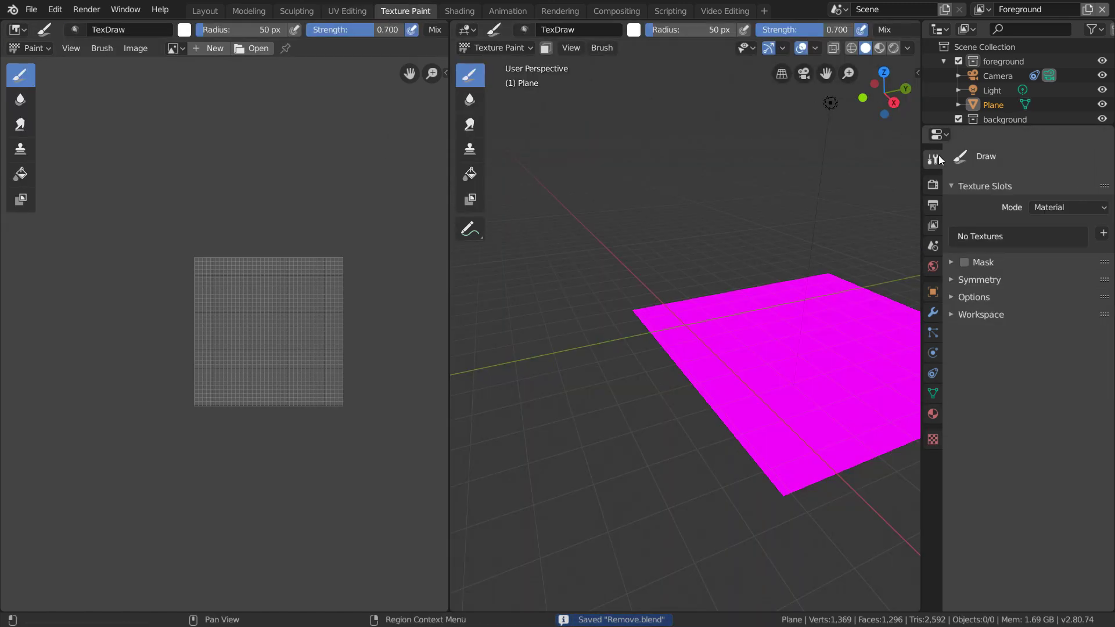
click(1051, 239)
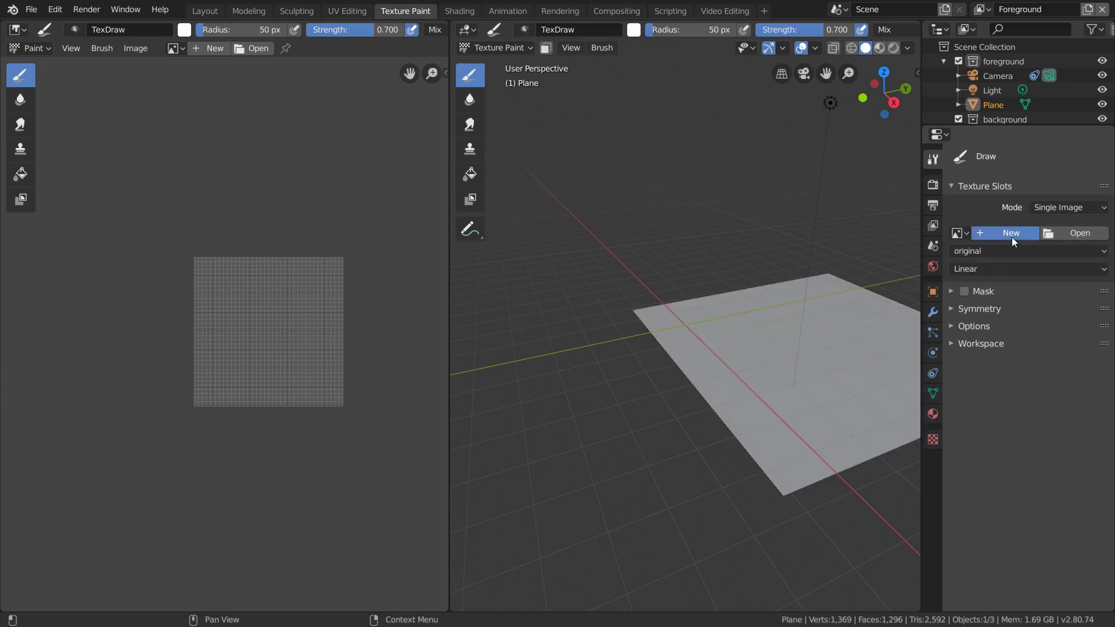
click(1012, 236)
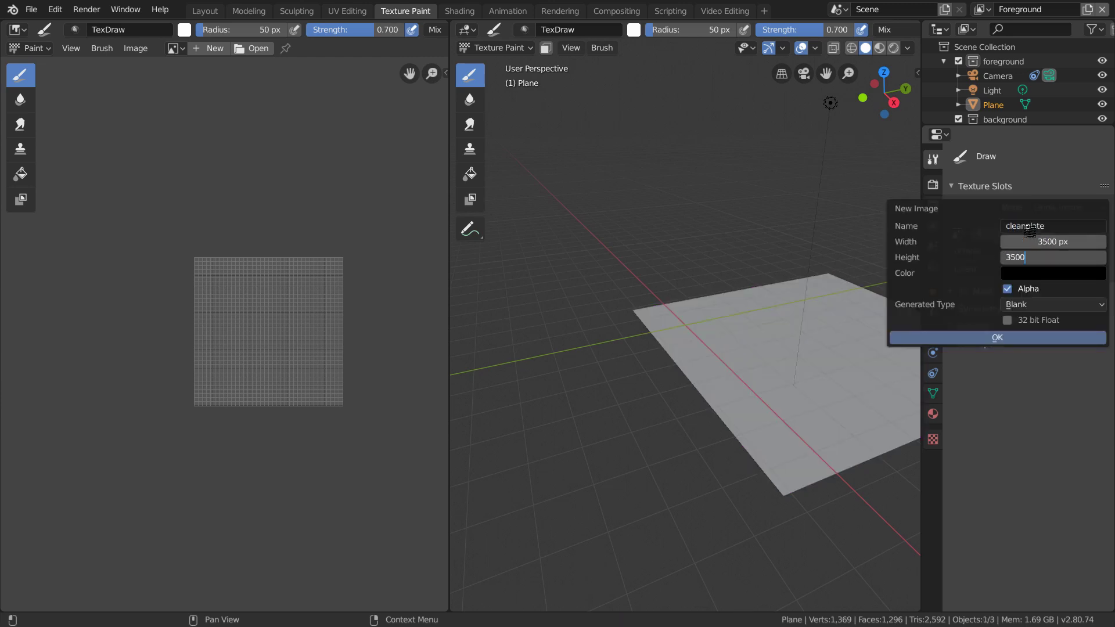
key(Return)
key(Return)
key(ctrl+s)
Step: Choose the Clone brush, enable Clone from Paint Slot, and set its source clone UV map to project
scroll(299, 332, down, 8)
click(469, 153)
scroll(959, 434, down, 2)
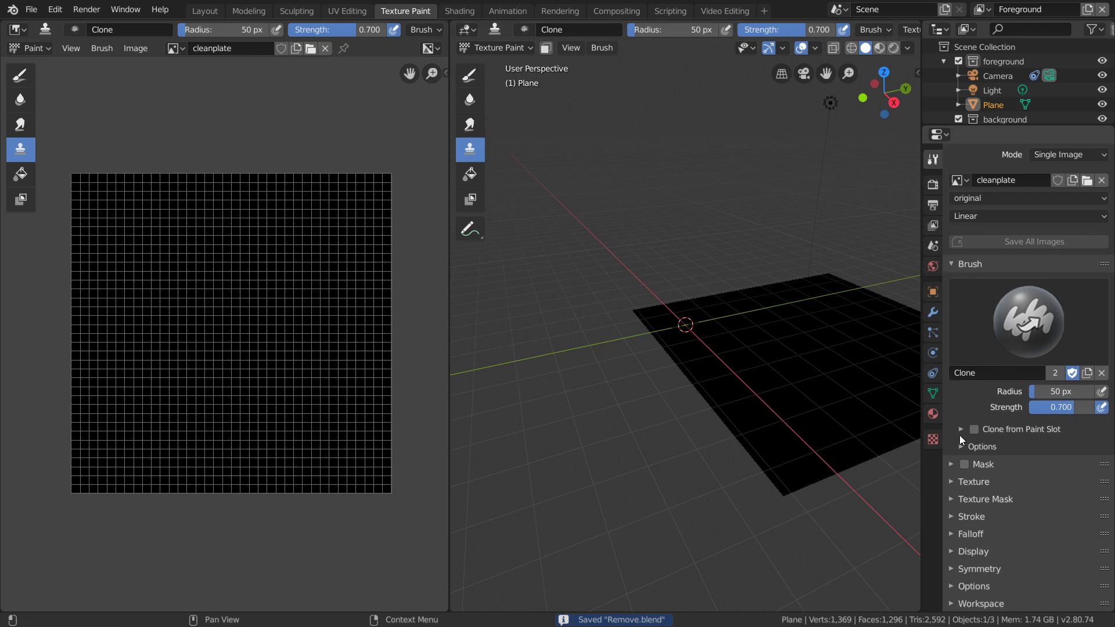
click(964, 431)
click(964, 430)
scroll(977, 469, down, 1)
click(977, 469)
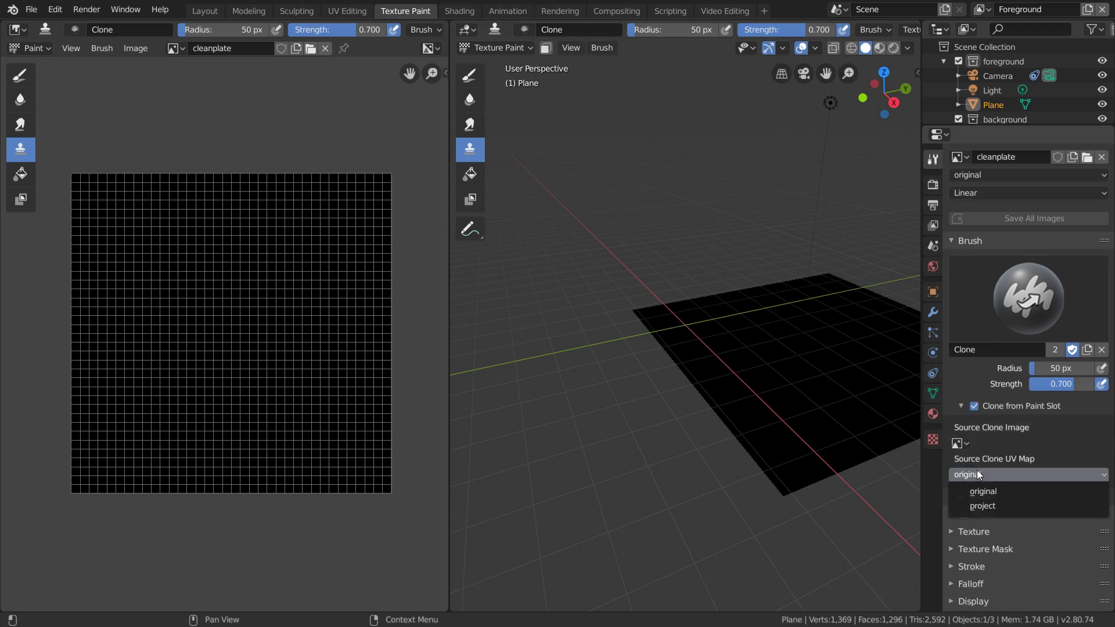
click(985, 506)
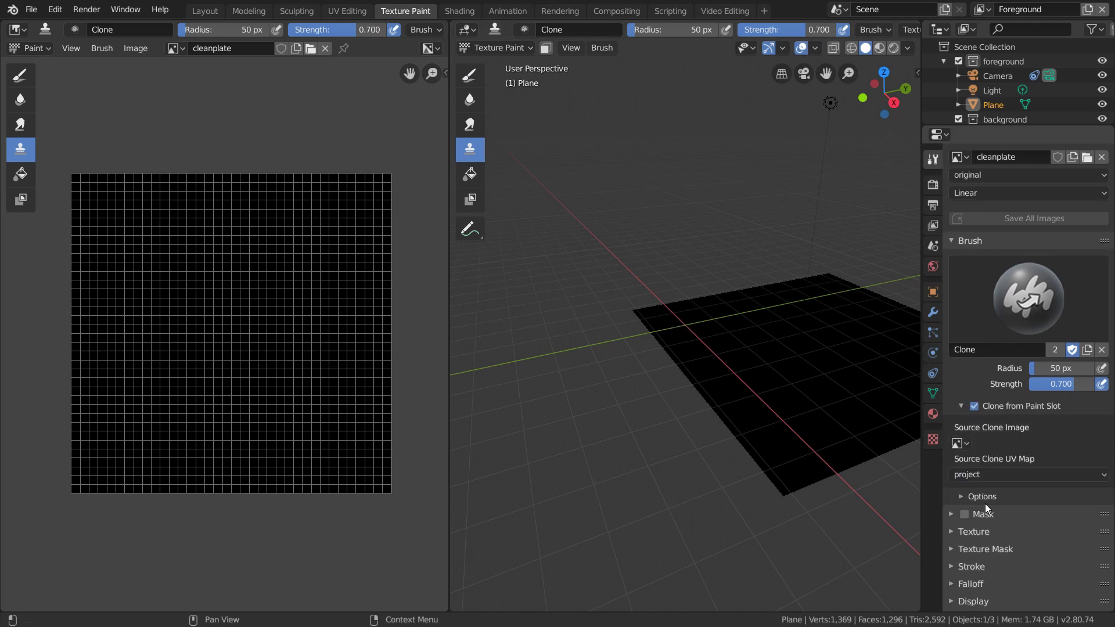
Step: Load all frames from the Sequence\distort folder as separate images, with Detect Sequences turned off
click(310, 49)
double_click(223, 201)
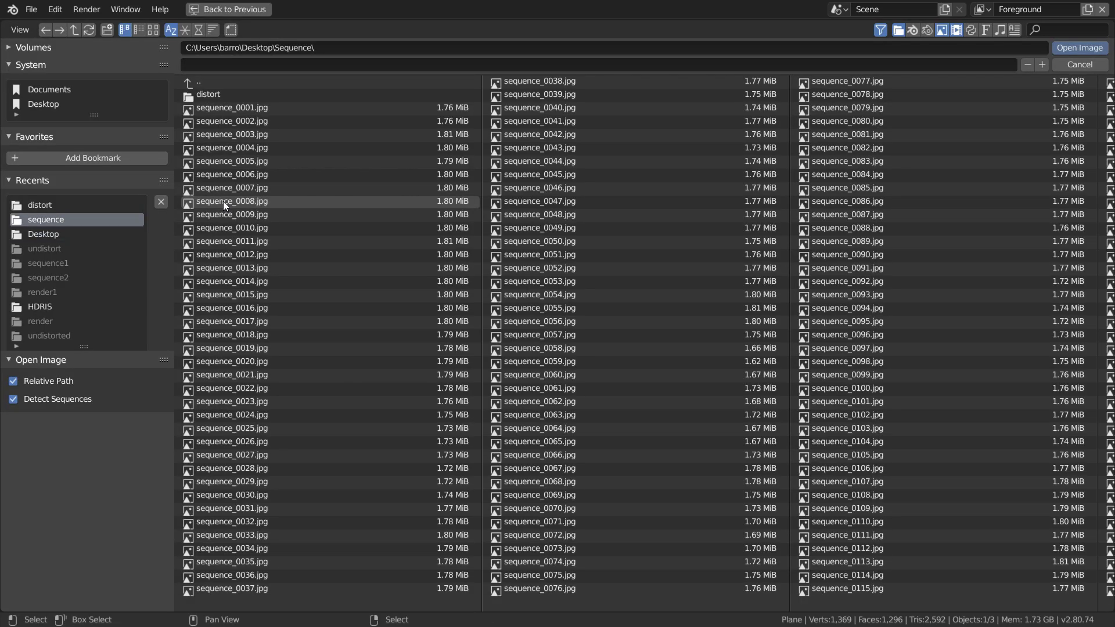
double_click(223, 95)
key(a)
click(13, 399)
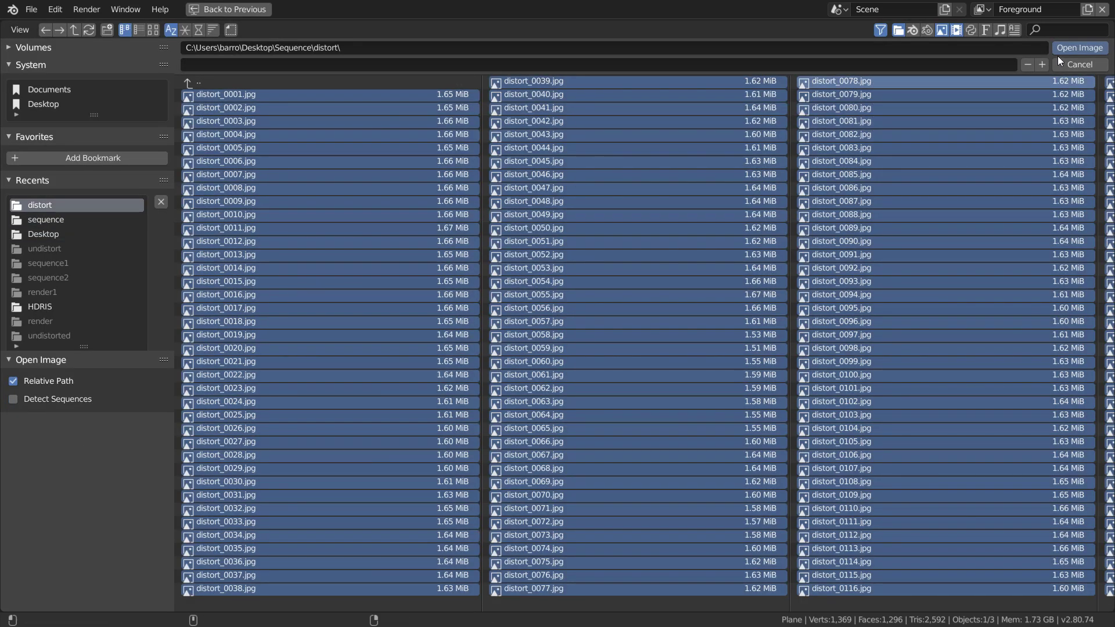
click(1071, 48)
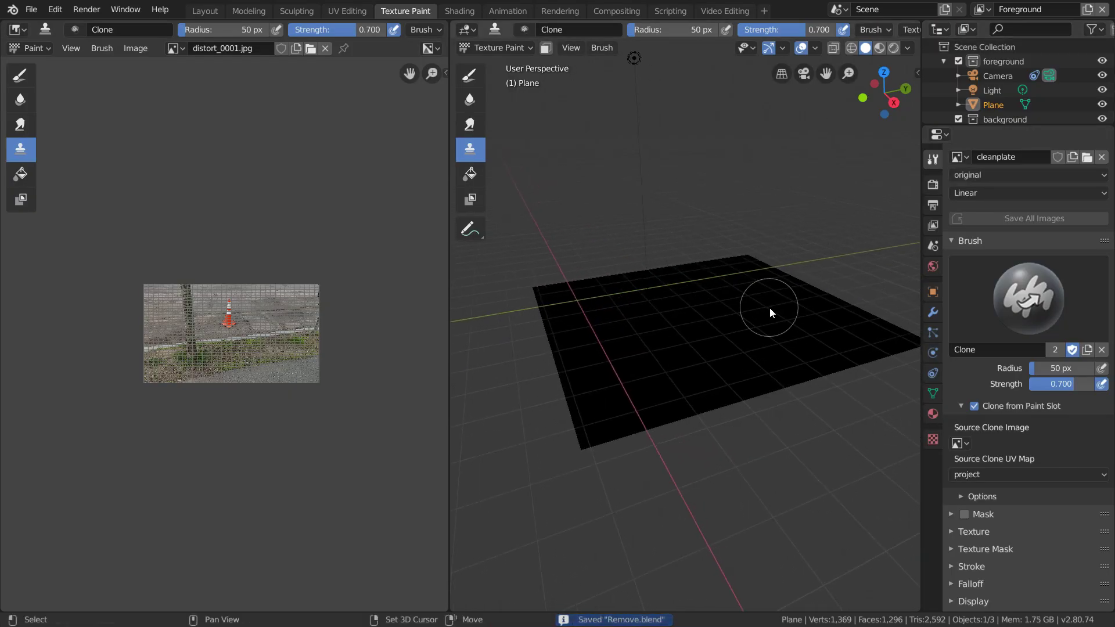
Step: Set the source clone image to distort_0001.jpg, the brush strength to 1.000 and the radius to 73 px
click(962, 444)
click(915, 479)
key(shift+f)
click(683, 331)
key(f)
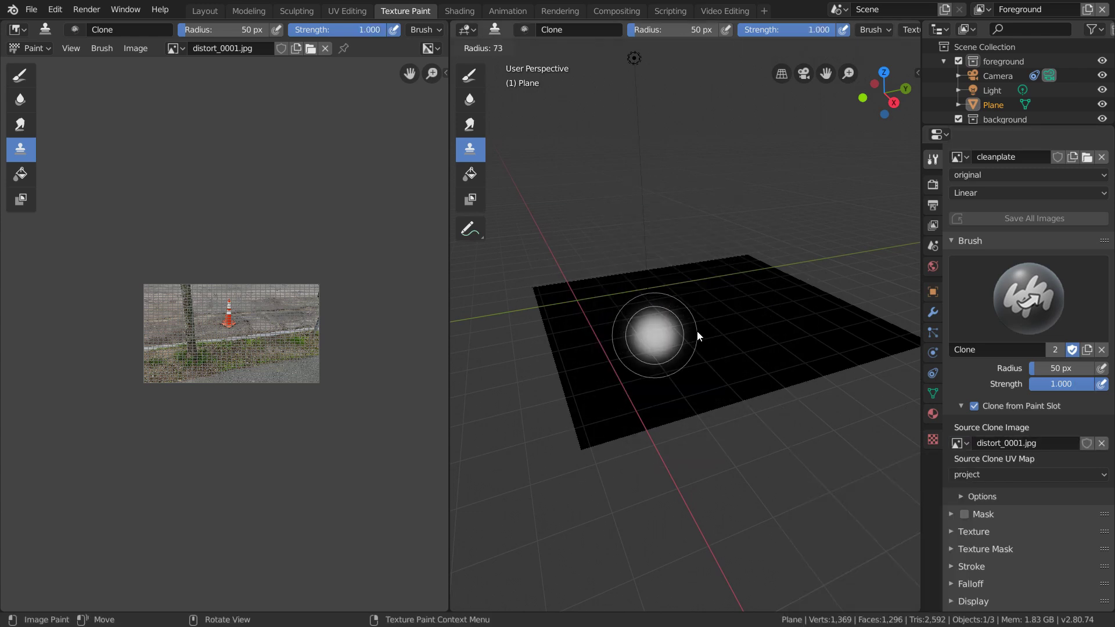
click(697, 331)
Step: Clone the first frame's road over the entire plane, enlarging the brush to 173 px, and return to the camera view
middle_drag(700, 330, 640, 391)
key(ctrl+s)
mouse_move(640, 393)
mouse_down()
mouse_move(635, 416)
mouse_move(540, 362)
mouse_up()
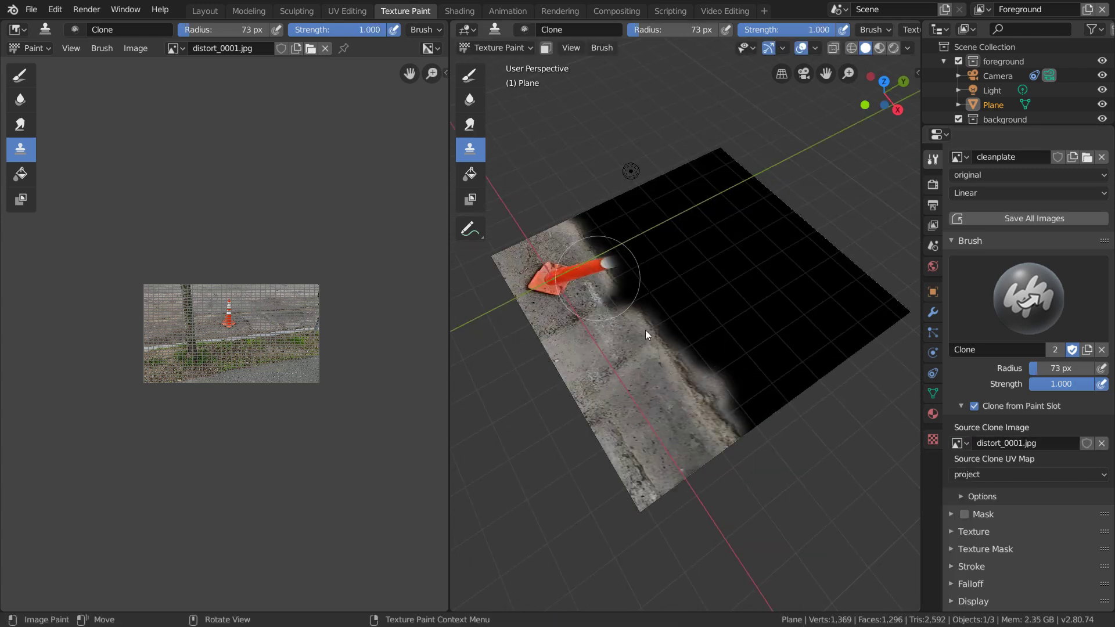
drag(771, 385, 639, 287)
mouse_move(630, 204)
mouse_down()
mouse_move(804, 243)
mouse_move(579, 208)
mouse_up()
click(803, 75)
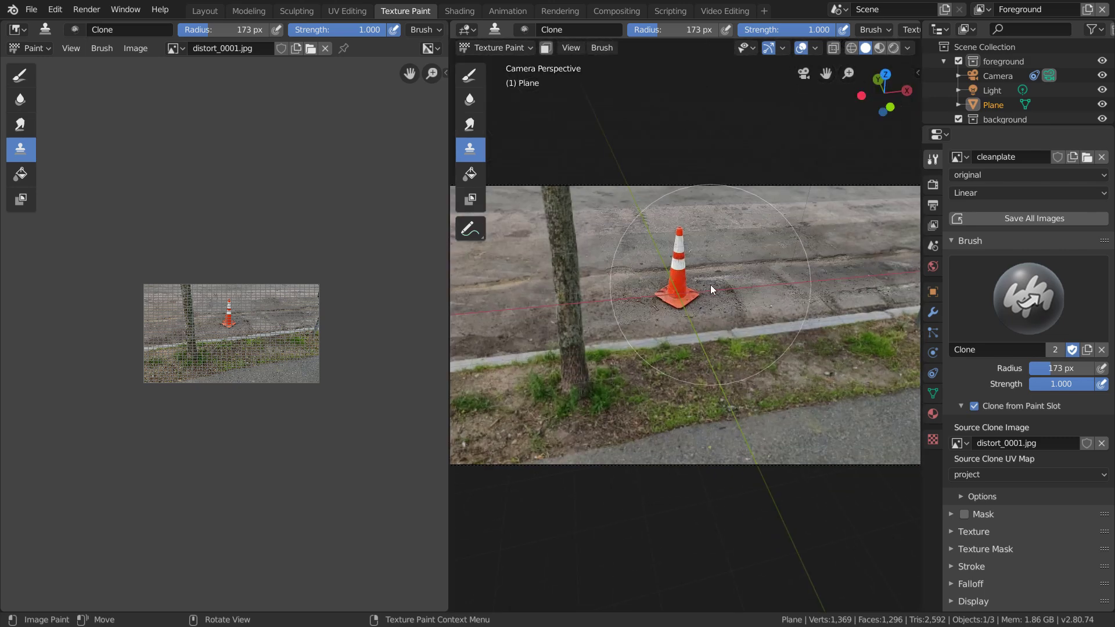
Step: Play ahead to frame 137, reproject the project UV map from the camera view, and reactivate the original UV map
key(space)
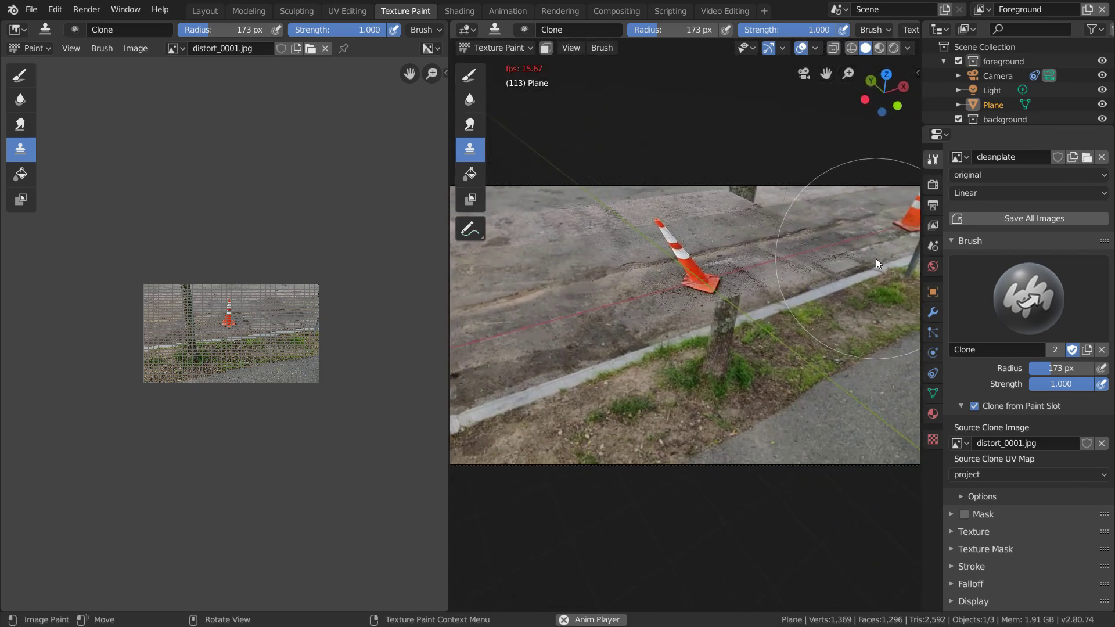
click(348, 10)
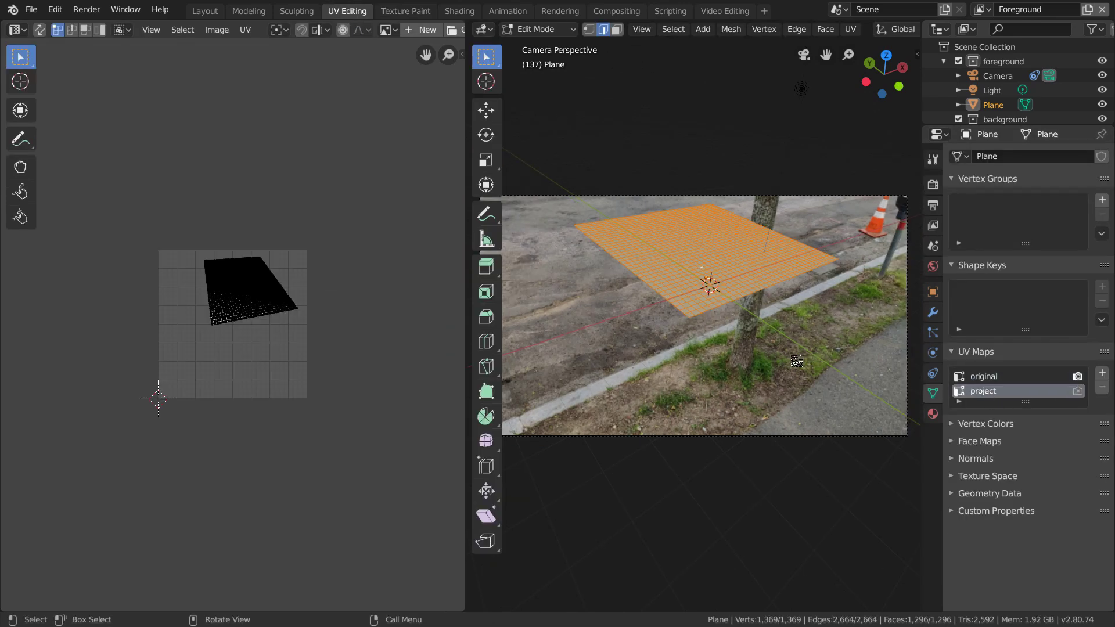
key(u)
click(999, 375)
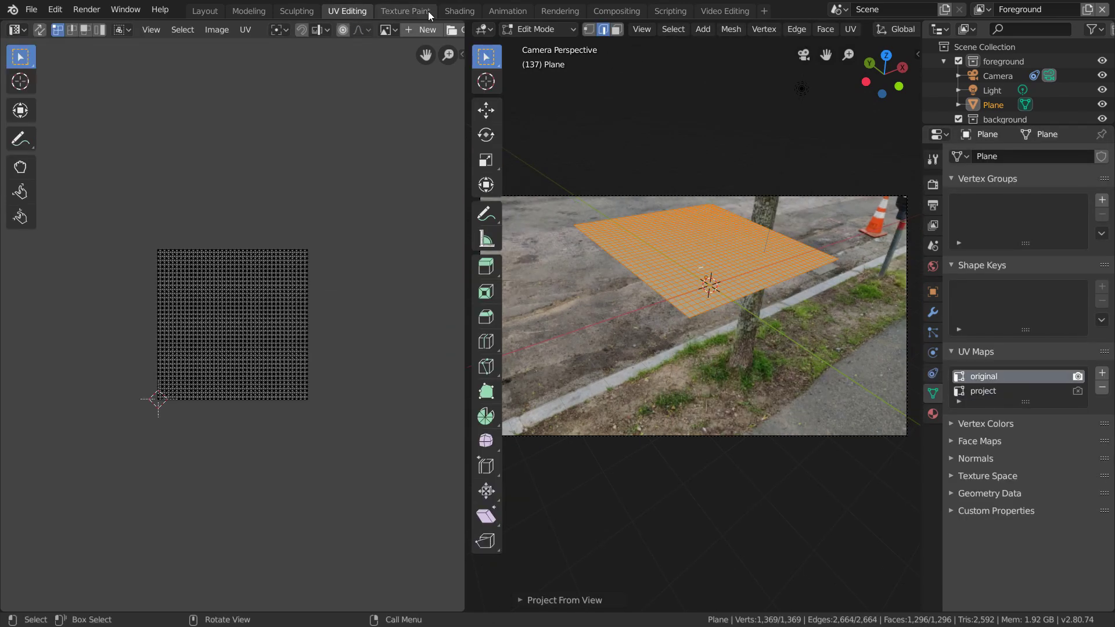
Step: Back in Texture Paint, set the source clone image to distort_0137.jpg and save the file
click(405, 10)
key(ctrl+s)
click(959, 443)
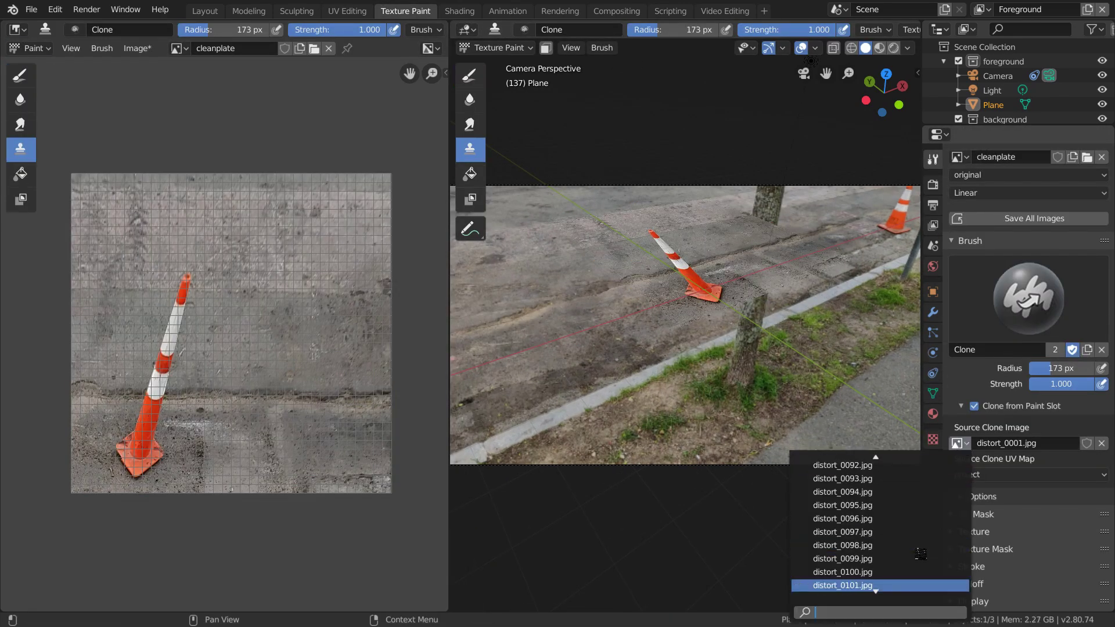
scroll(921, 555, down, 8)
click(920, 557)
key(ctrl+s)
Step: Paint the frame 137 road over the cone's body on the plane with a 146 px brush, leaving its base
scroll(677, 254, up, 8)
key(f)
mouse_move(656, 279)
mouse_down()
mouse_move(583, 171)
mouse_move(567, 110)
mouse_up()
middle_drag(616, 174, 648, 214)
drag(648, 214, 682, 405)
middle_drag(682, 405, 656, 309)
drag(656, 309, 686, 359)
mouse_move(685, 360)
middle_down()
mouse_move(657, 409)
mouse_move(777, 248)
mouse_move(790, 273)
middle_up()
Step: Disable Clone from Paint Slot and clone nearby asphalt over the thin orange tip with a 120 px brush
click(974, 406)
scroll(749, 233, up, 6)
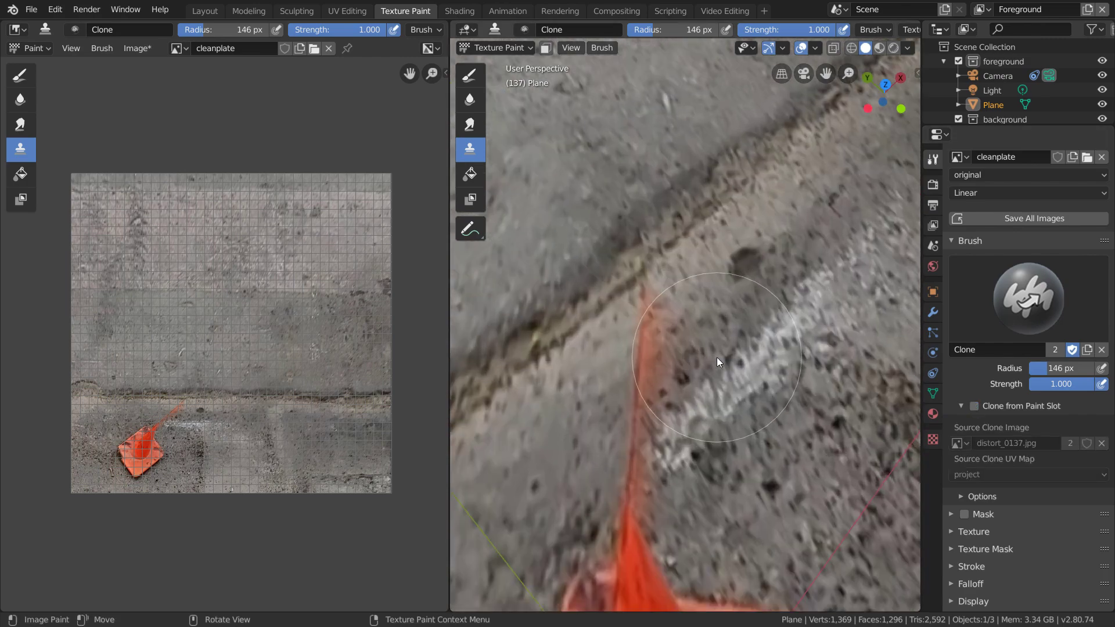
key(f)
ctrl+click(539, 396)
drag(652, 276, 659, 325)
mouse_move(659, 325)
middle_down()
mouse_move(629, 311)
mouse_move(665, 310)
middle_up()
drag(519, 380, 546, 374)
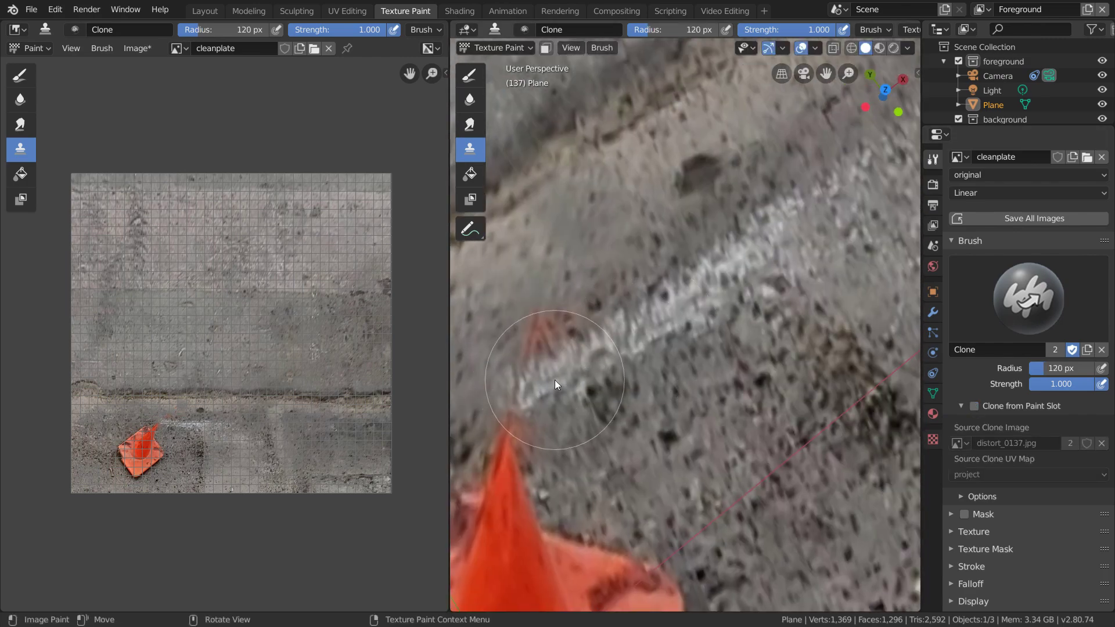
Step: Enlarge the clone brush to 151 px, sample nearby asphalt and paint over most of the cone's base
scroll(608, 348, down, 3)
key(f)
shift+middle_drag(474, 514, 605, 378)
ctrl+click(605, 377)
drag(707, 328, 682, 400)
mouse_move(682, 401)
middle_down()
mouse_move(718, 313)
mouse_move(587, 365)
middle_up()
drag(633, 354, 636, 412)
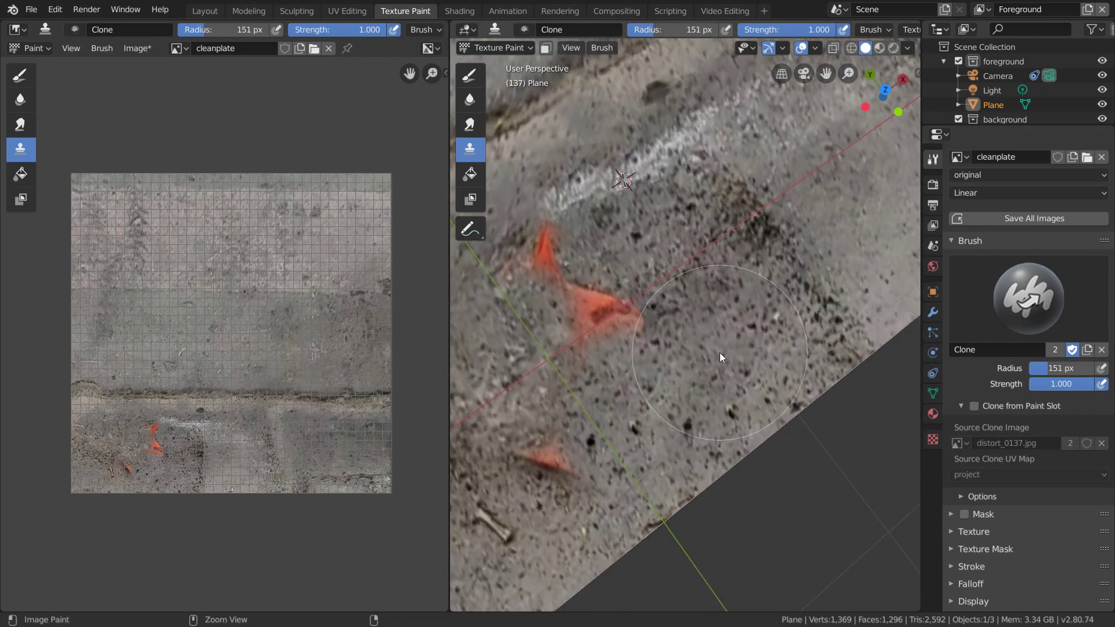
Step: Clone asphalt over the remaining orange patches around the cone's base
drag(610, 314, 557, 404)
shift+middle_drag(485, 449, 616, 383)
drag(677, 386, 667, 407)
scroll(679, 279, up, 3)
shift+middle_drag(703, 259, 705, 357)
drag(700, 299, 702, 354)
Step: Check the painted plane through the camera, save the file, and return to frame 1
scroll(652, 323, down, 8)
middle_drag(653, 323, 702, 232)
click(804, 74)
key(ctrl+s)
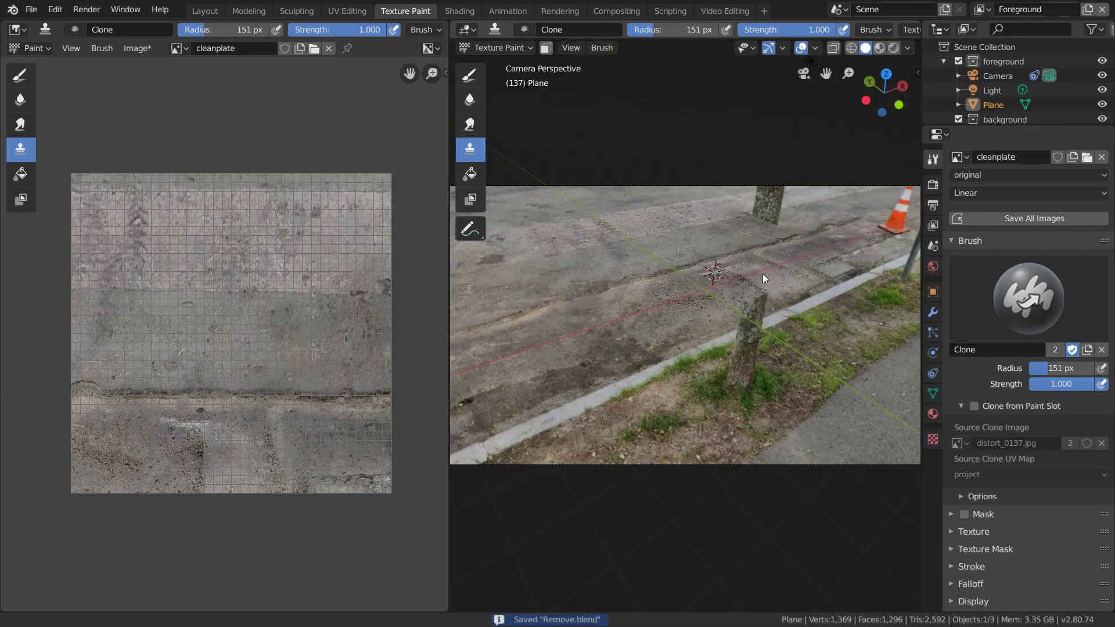
shift+middle_drag(762, 273, 751, 312)
key(shift+Left)
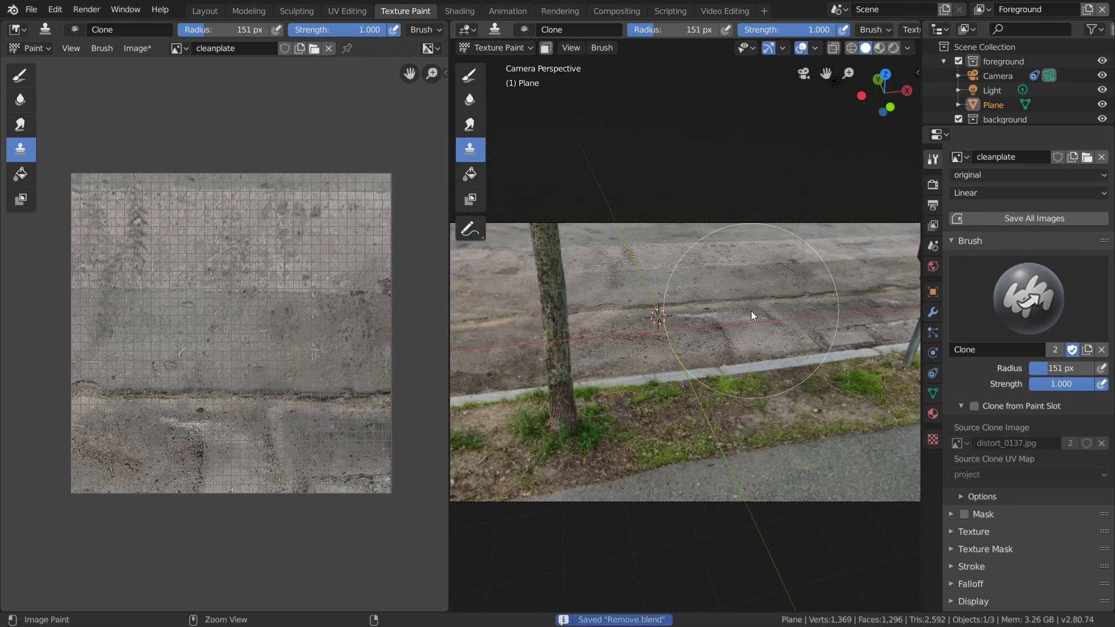
Step: In the Compositing workspace, add a Render Layers node for the Foreground view layer below the Movie Clip node
click(627, 11)
key(shift+a)
click(407, 262)
click(160, 248)
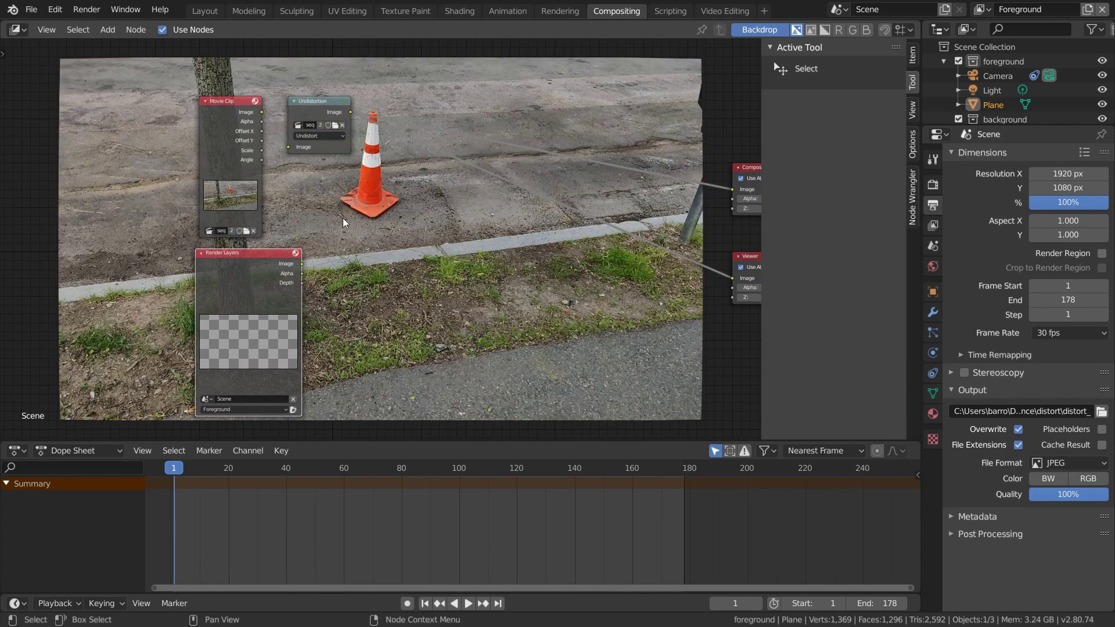
Step: Add an Alpha Over node combining the undistorted footage with Render Layers, and feed its result to the Composite and Viewer nodes
key(shift+a)
click(511, 226)
click(476, 221)
scroll(307, 265, up, 1)
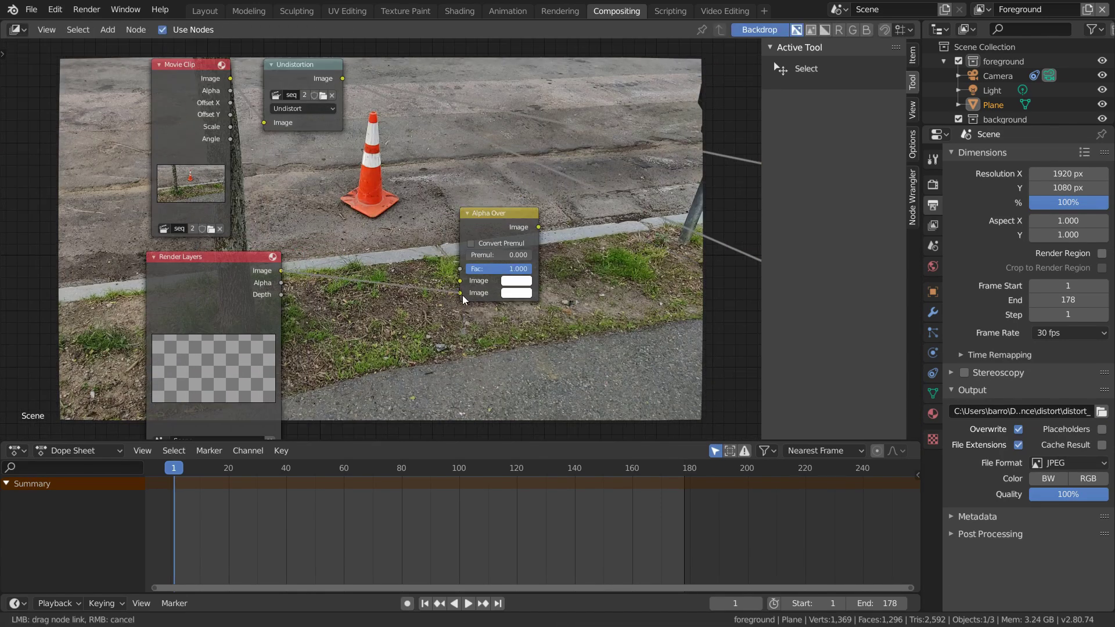
middle_drag(499, 219, 238, 238)
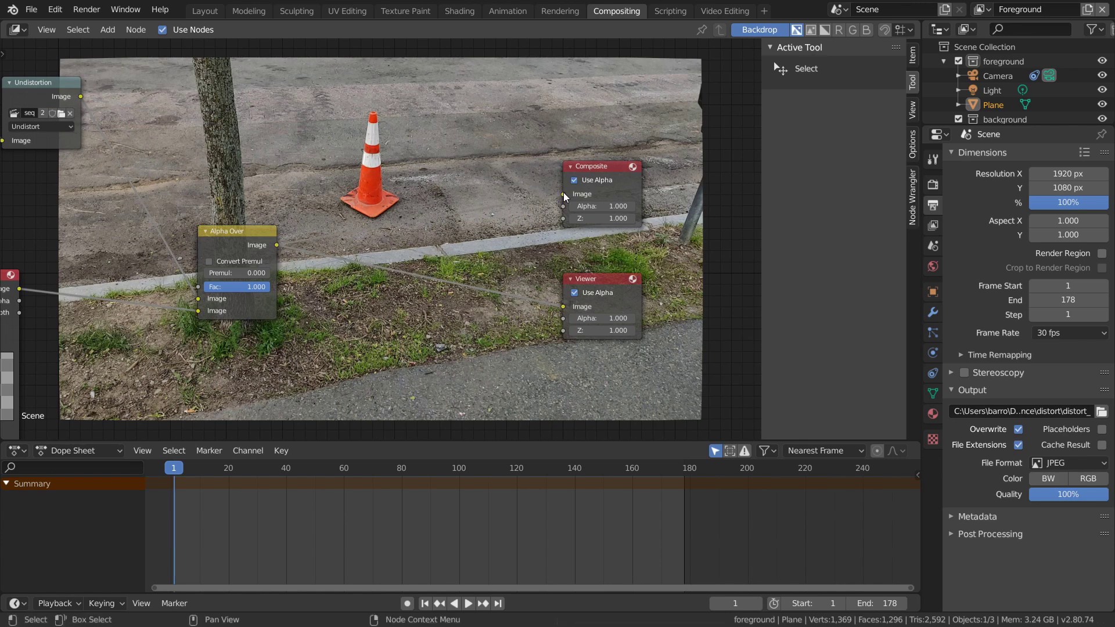
Step: At frame 67, insert a duplicate Undistortion node after Alpha Over, set it to Distort, and render the frame
click(364, 468)
click(35, 82)
key(shift+d)
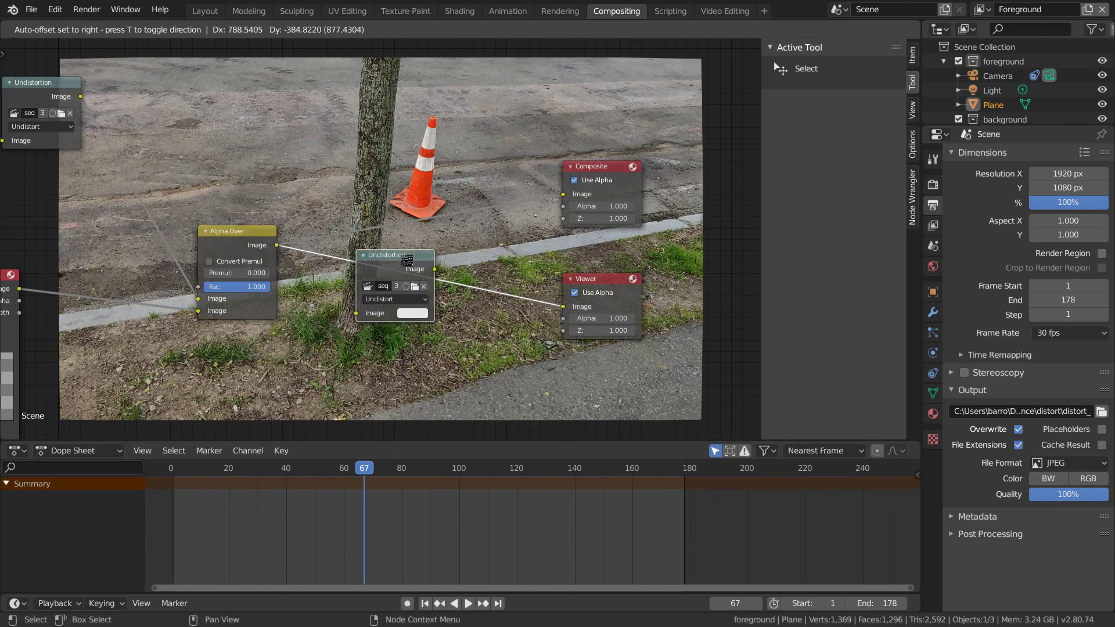
click(433, 272)
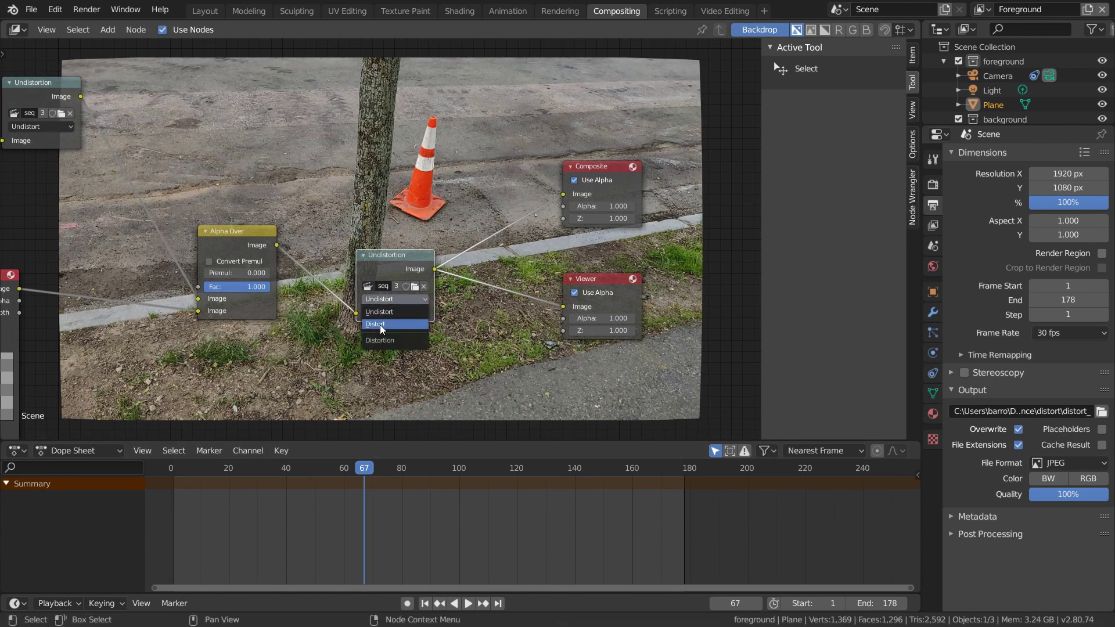
click(382, 325)
key(F12)
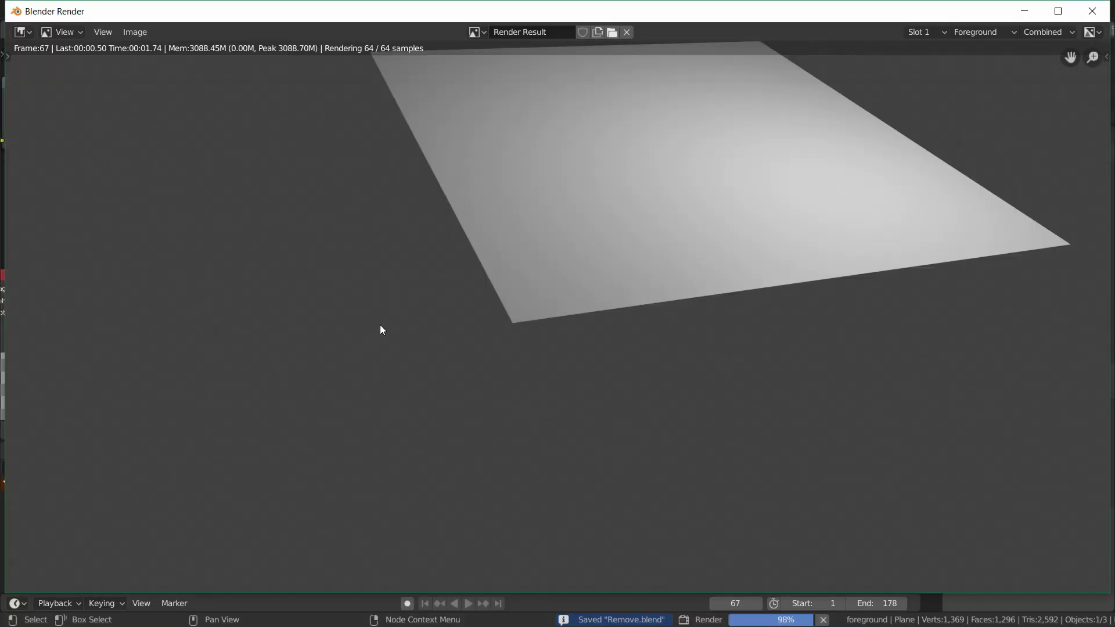
key(Escape)
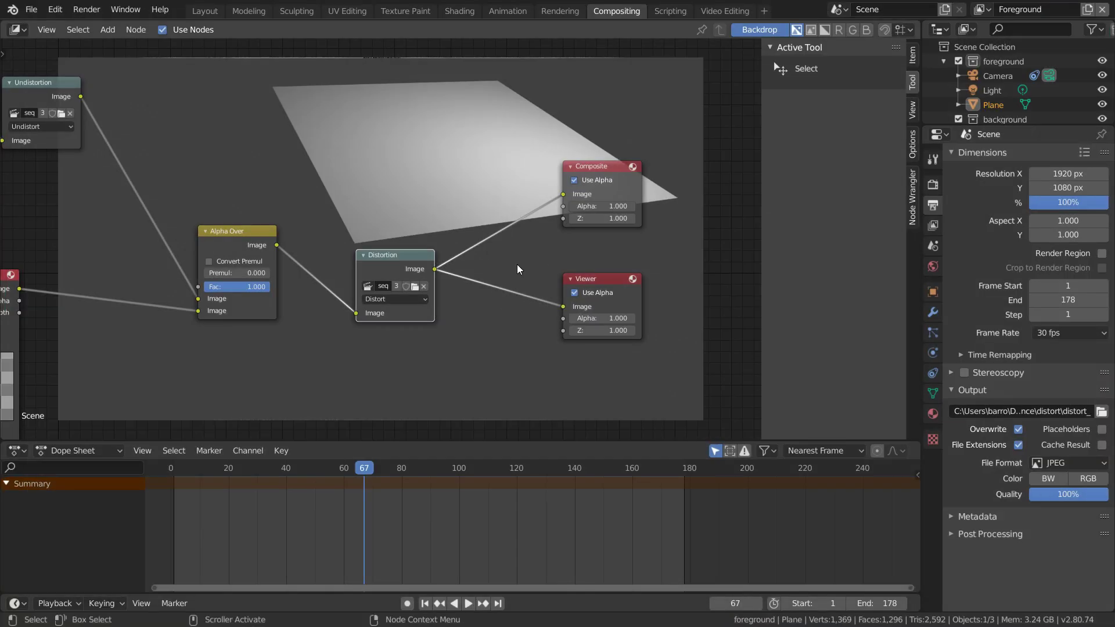
Step: In the Shading workspace, assign the existing Material to the plane and delete its Principled BSDF node
click(471, 14)
click(514, 367)
click(514, 392)
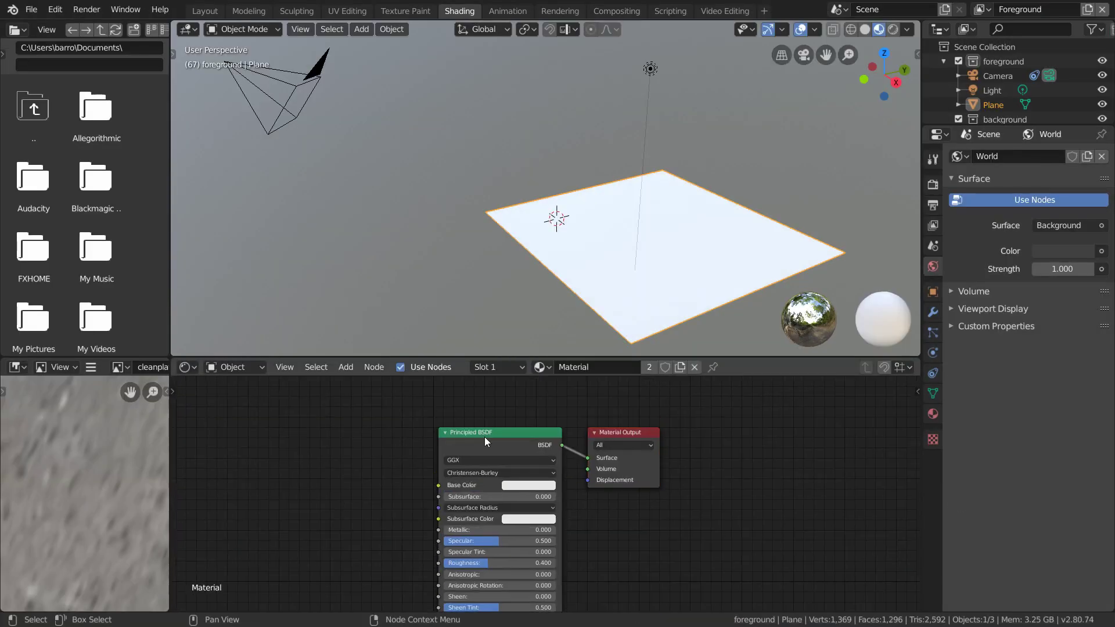
click(484, 437)
key(x)
Step: Add an Image Texture node using cleanplate, connect its Color to the Material Output's Surface, and save the file
key(shift+a)
text(sim)
key(Return)
click(423, 493)
click(431, 490)
click(458, 510)
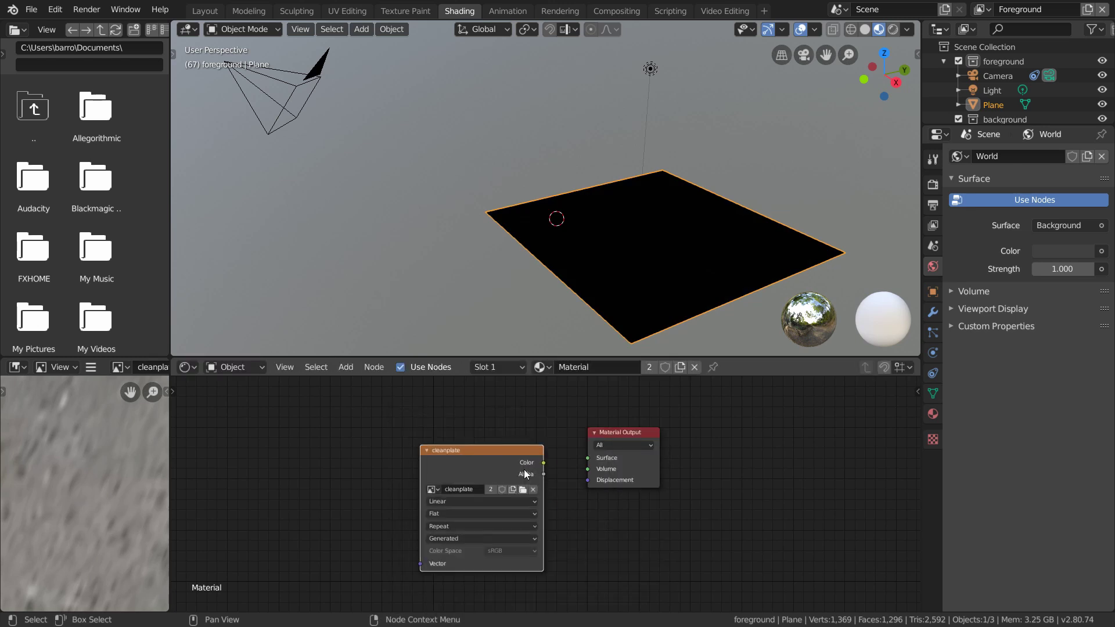
drag(589, 461, 590, 461)
key(ctrl+s)
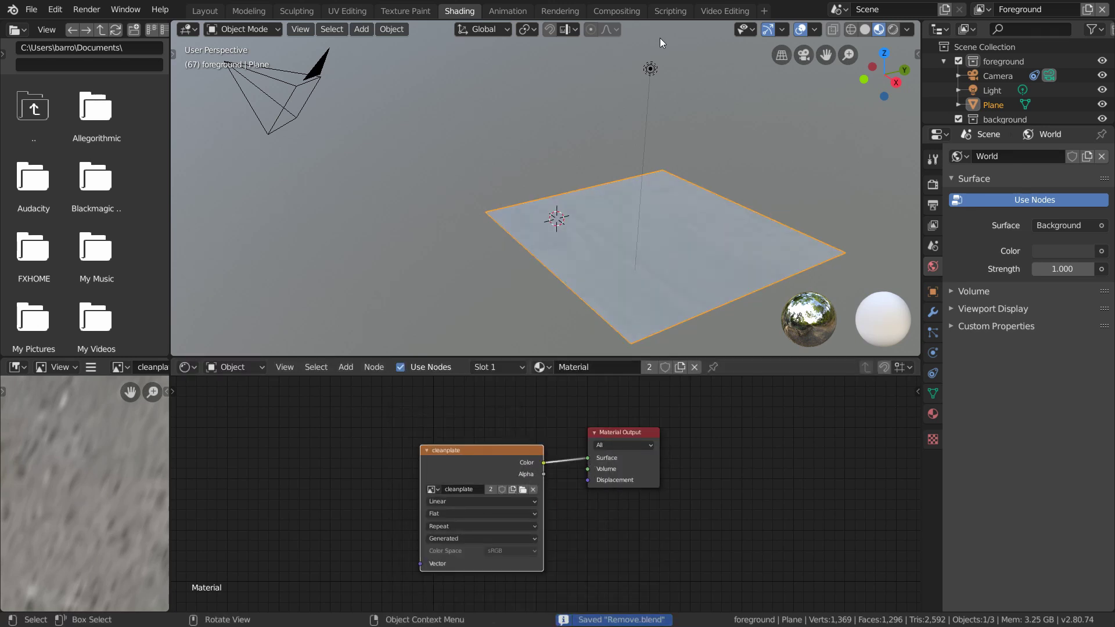
Step: Return to the Compositing workspace, render frame 67 with the cleanplate material, and close the render window
click(616, 10)
key(F12)
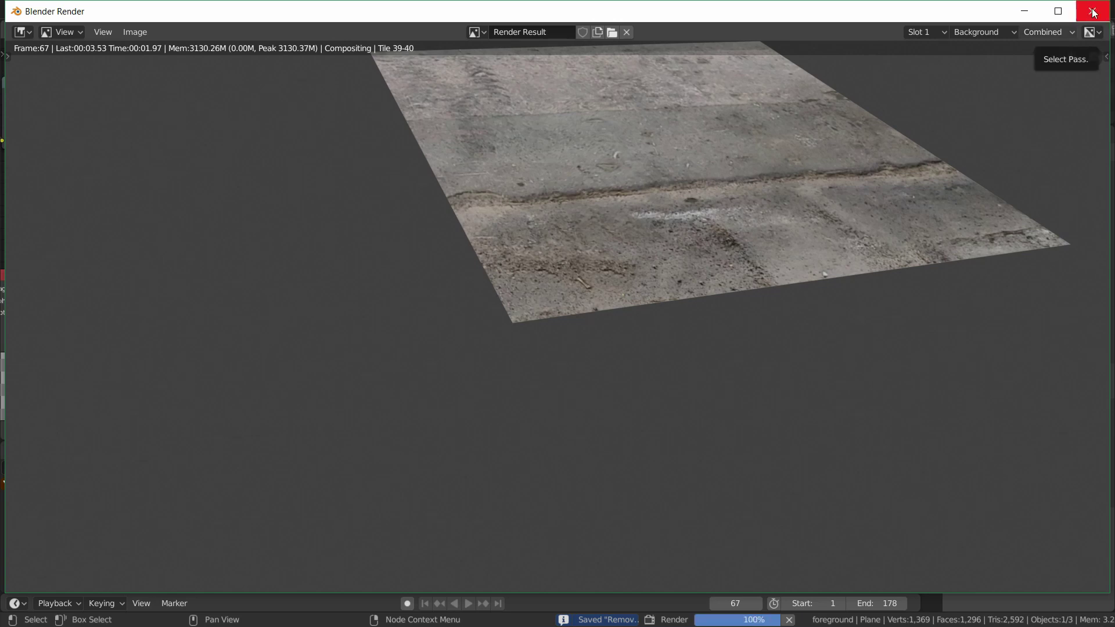
click(1092, 11)
Step: Make the film background transparent in the render settings, render frame 67 again, and close the render window
click(967, 428)
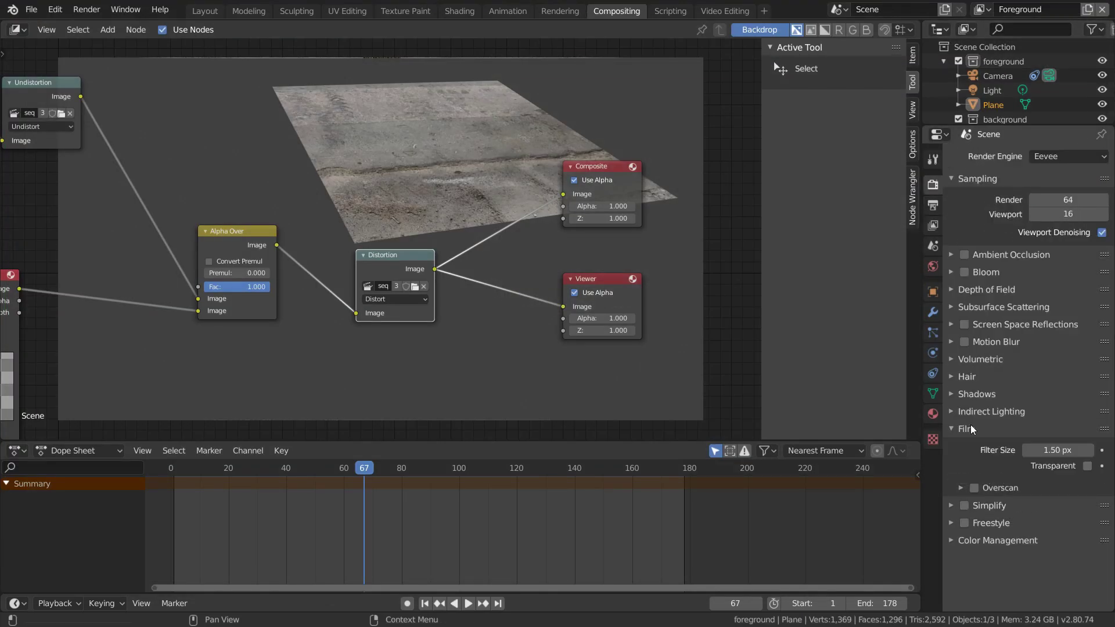
click(1088, 467)
key(F12)
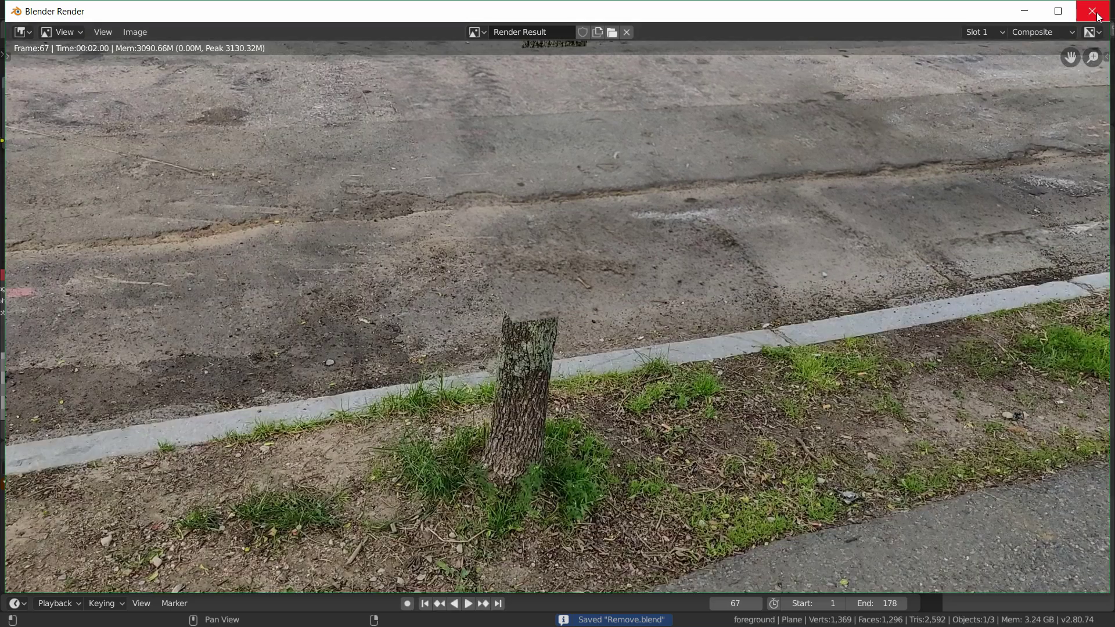
click(1092, 11)
middle_drag(368, 164, 407, 143)
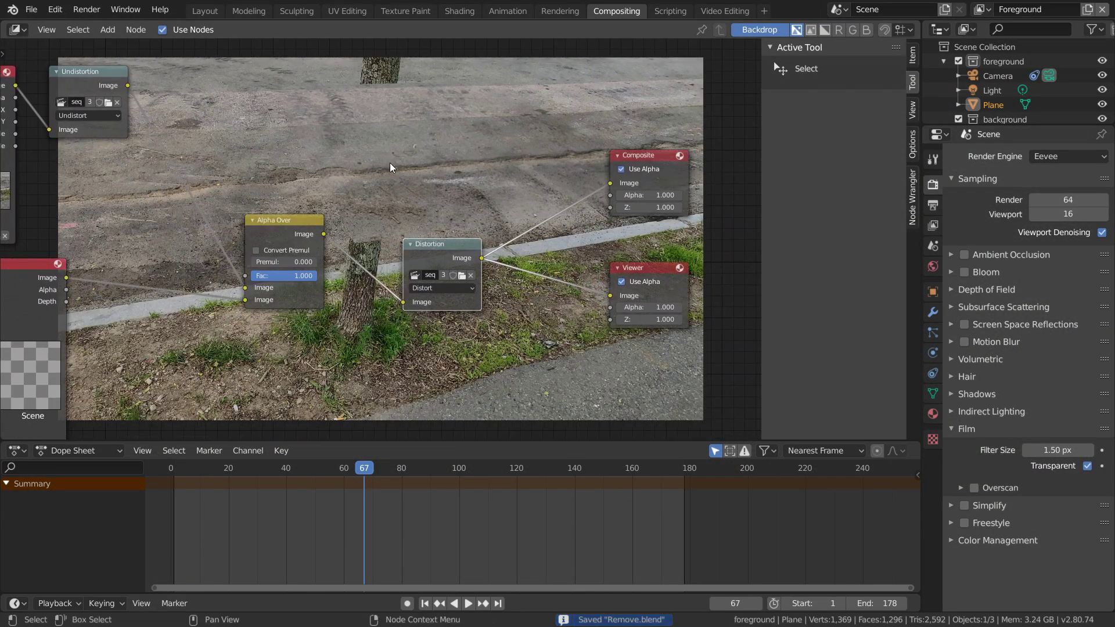
Step: In the Layout workspace, change the viewport to the Movie Clip Editor's Clip view and go to frame 1
click(206, 12)
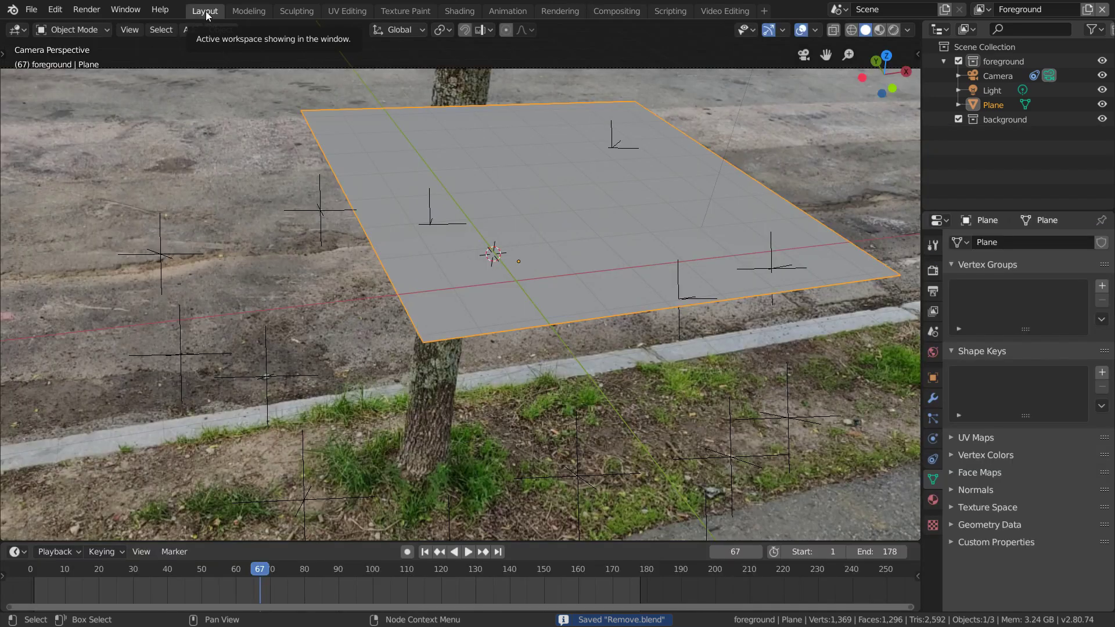
click(18, 30)
click(35, 189)
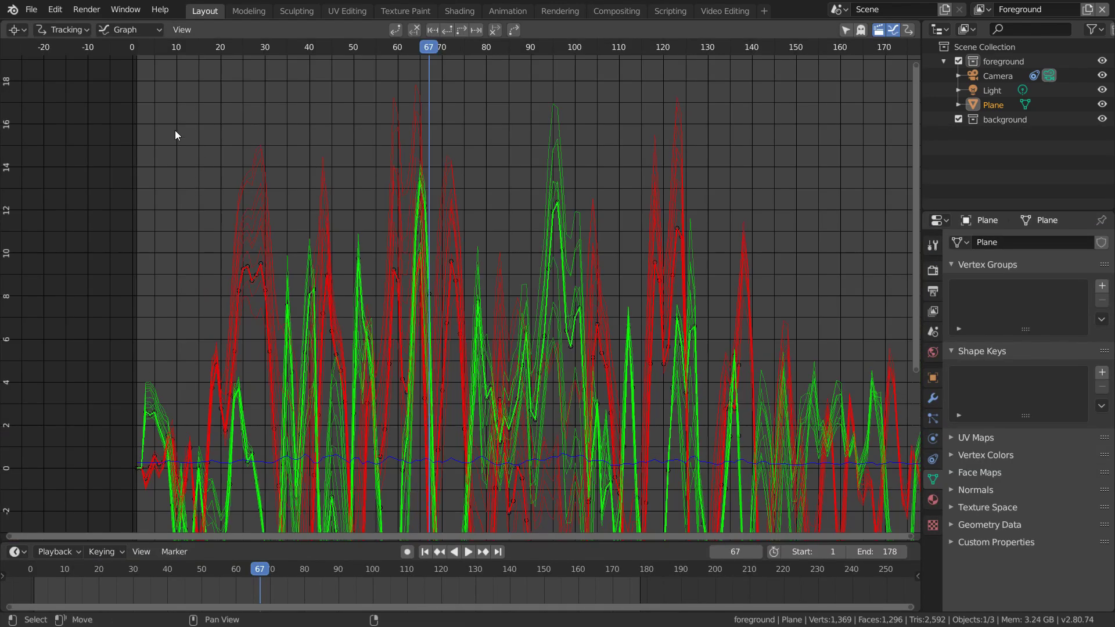
click(123, 47)
scroll(423, 213, down, 4)
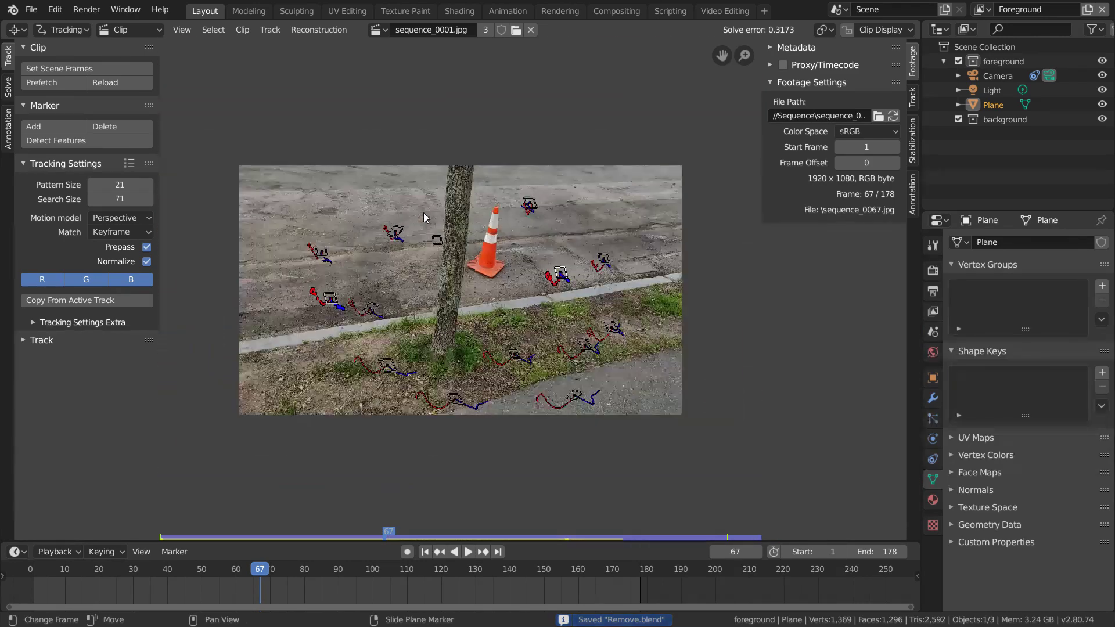
key(shift+Left)
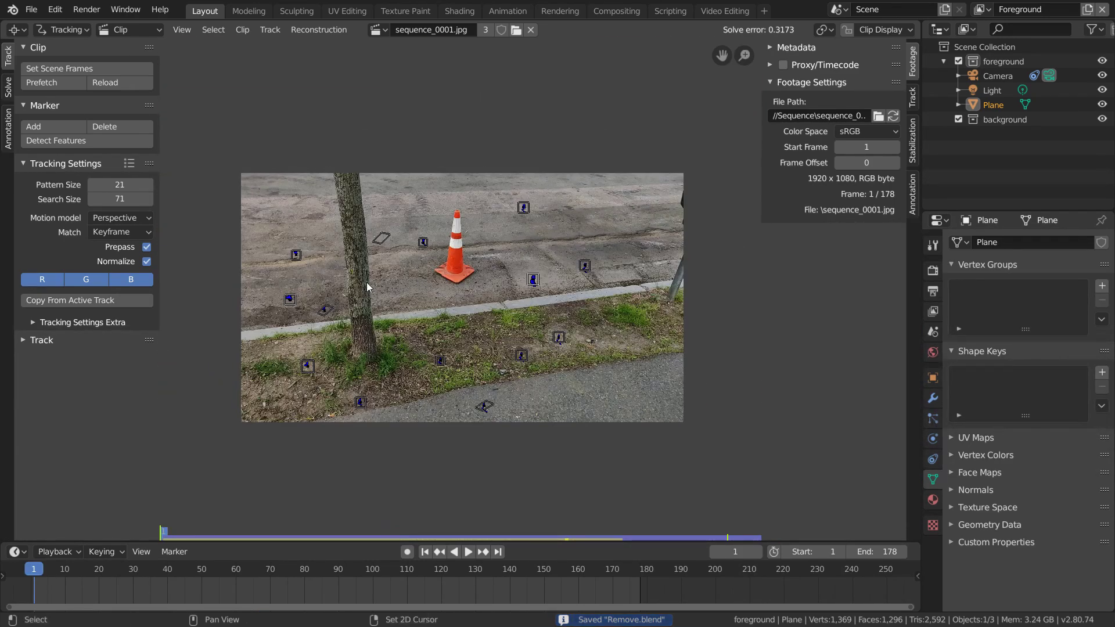
Step: Add an enlarged tracking marker on the tree trunk's bark, lock the view to it, and track it forward
scroll(366, 286, up, 6)
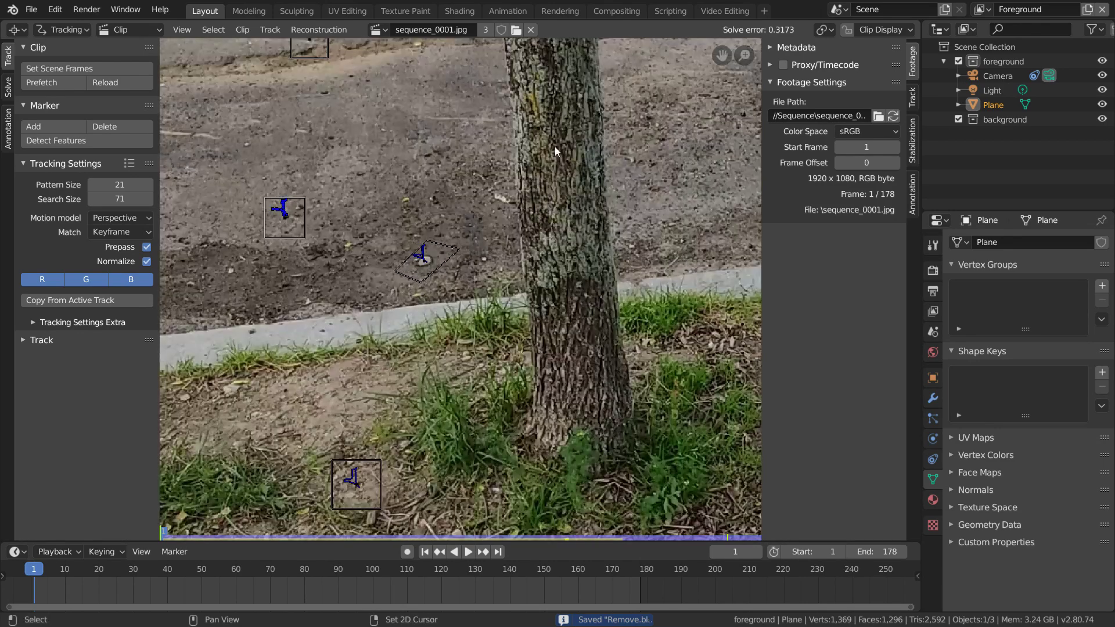
scroll(520, 242, down, 2)
scroll(520, 242, up, 3)
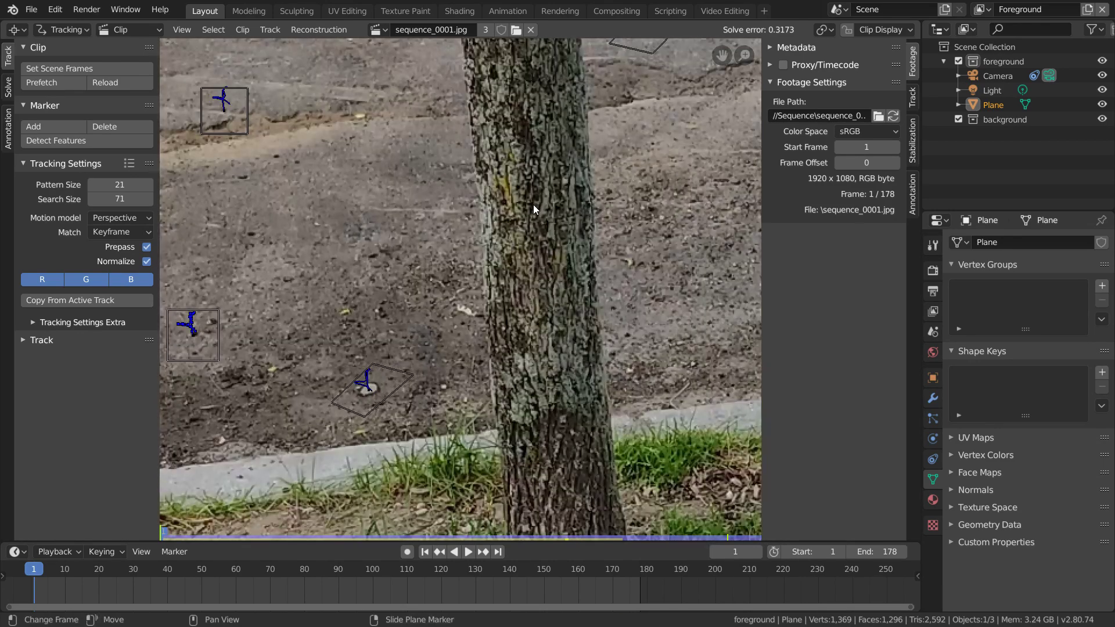
ctrl+click(519, 148)
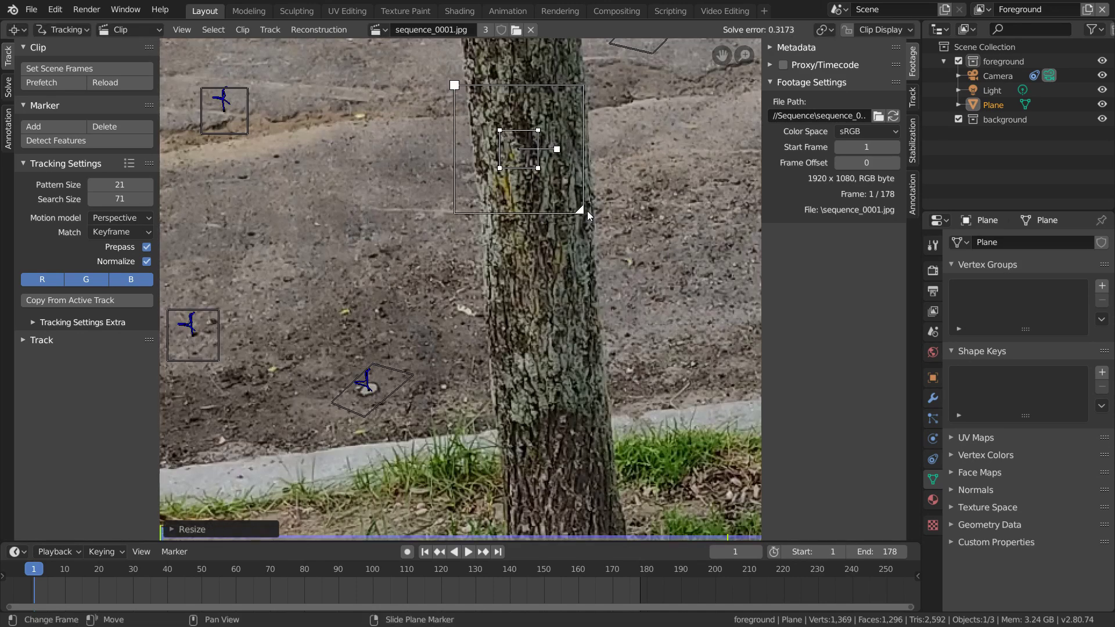
key(s)
key(s)
click(690, 161)
key(l)
key(ctrl+t)
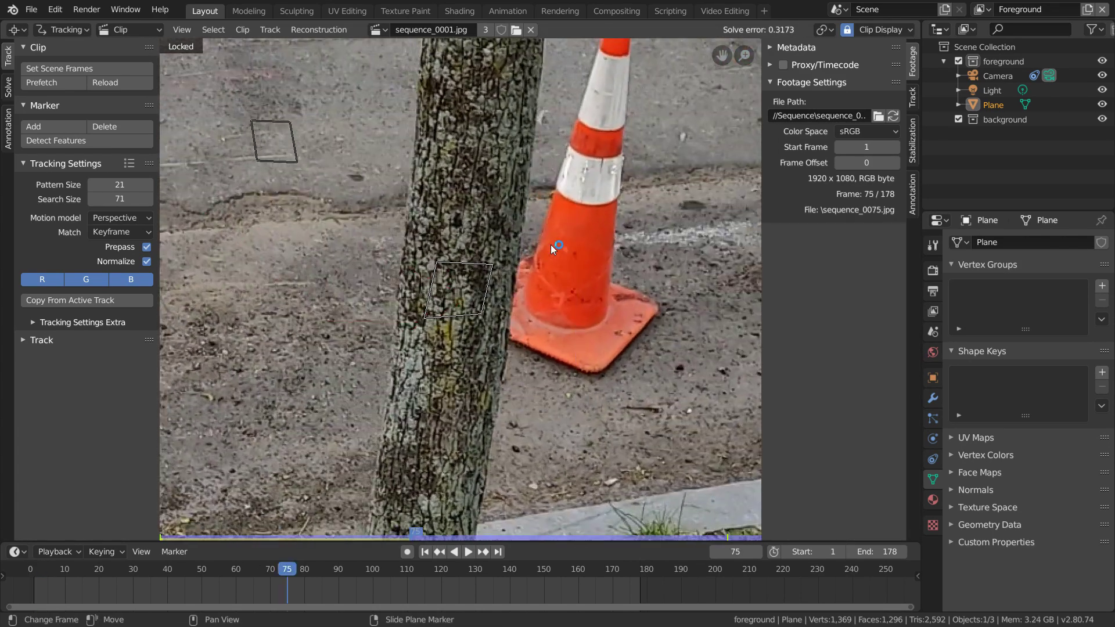
Step: Enlarge the trunk marker around frame 74 and continue tracking it forward to the end of the clip
key(s)
key(s)
click(611, 248)
key(ctrl+t)
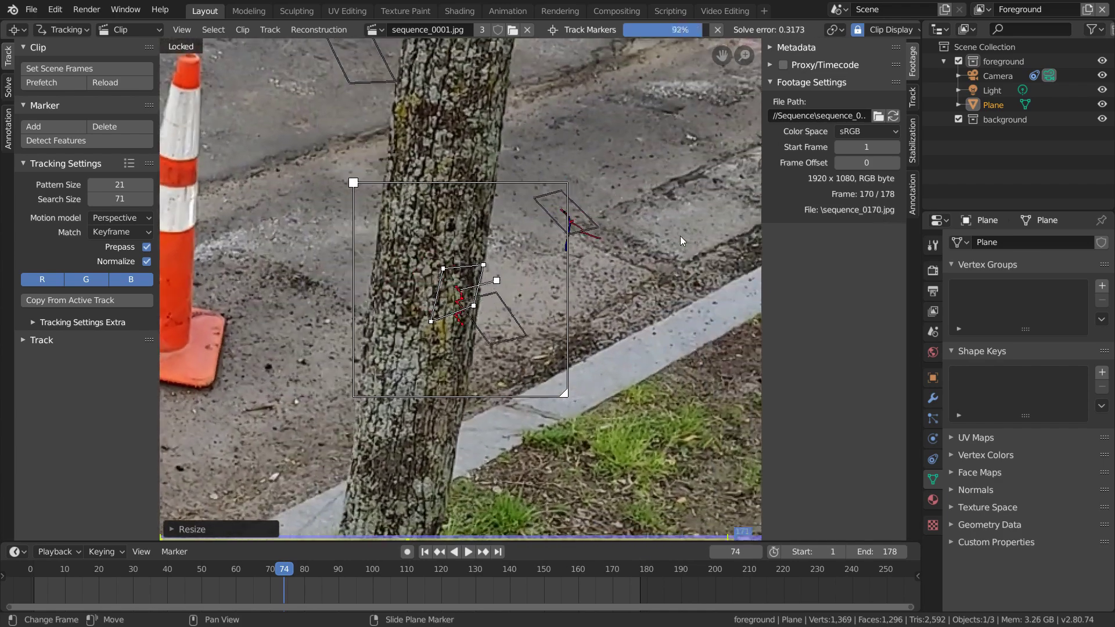
Step: Lock the finished trunk track, rename it MaskTrack, and save the file
key(Left)
key(Left)
key(Left)
key(Left)
key(Left)
key(Left)
key(Left)
key(Left)
key(Left)
key(Left)
key(Left)
key(Left)
key(Left)
key(Left)
key(Left)
key(Left)
key(Left)
key(Left)
key(Left)
key(Left)
key(ctrl+l)
click(912, 96)
double_click(820, 70)
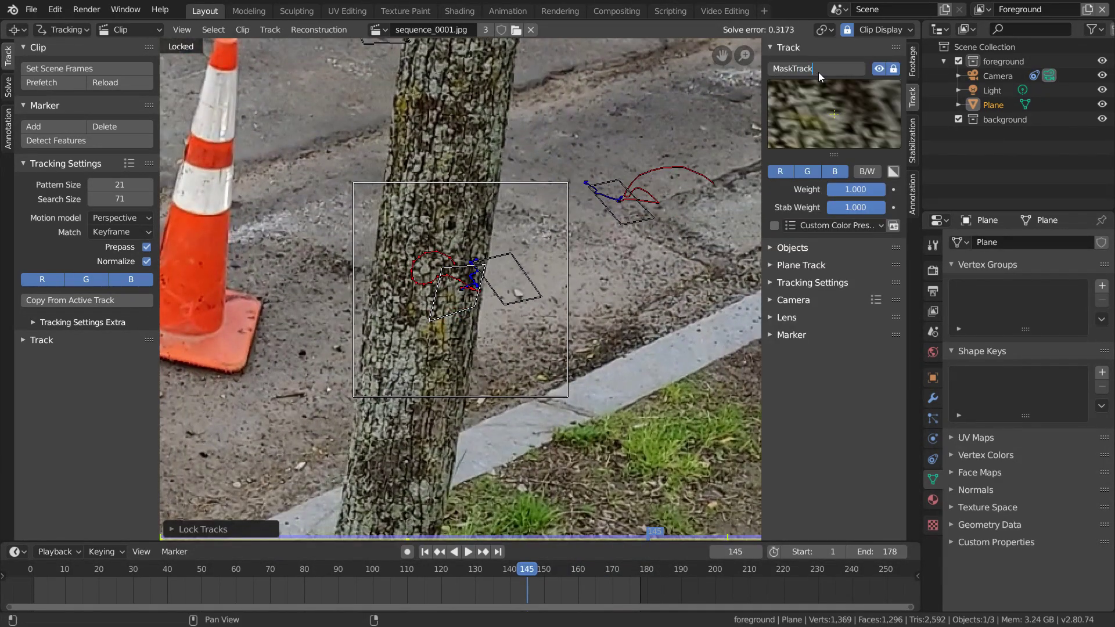
key(Return)
key(ctrl+s)
Step: At frame 1, create a mask named TreeMask with a TreeMask layer in Mask mode, then unlock the view and save
key(shift+Left)
click(62, 63)
click(708, 30)
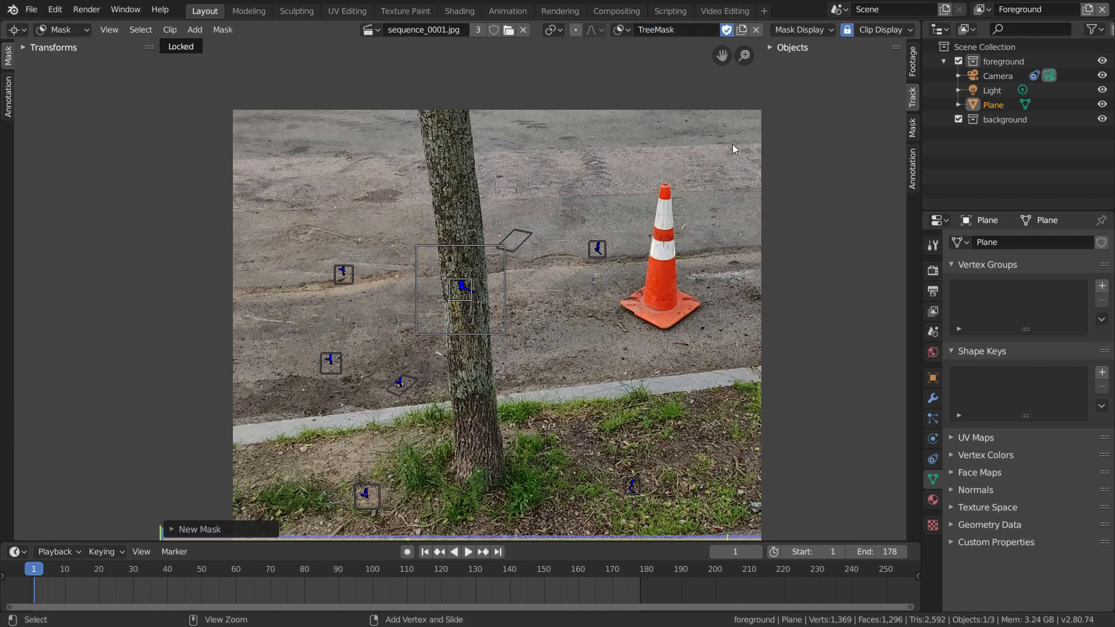
key(ctrl+s)
click(893, 86)
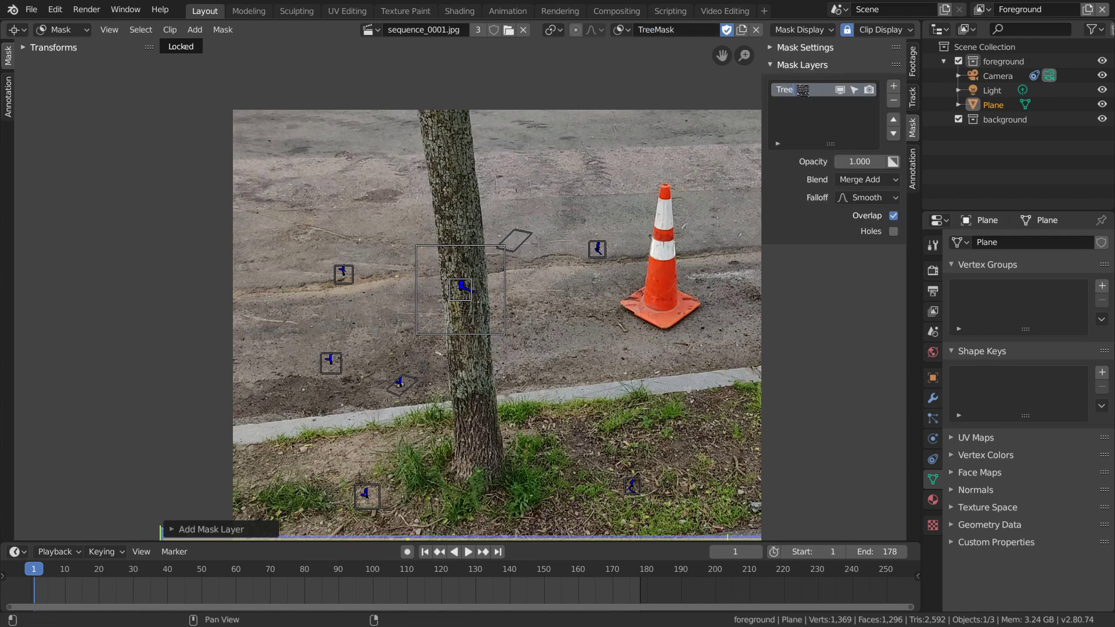
key(l)
key(ctrl+s)
Step: Place mask points upward along the trunk edge that faces the cone, ending near the top of the image
scroll(457, 296, up, 2)
middle_drag(464, 296, 328, 248)
ctrl+right_click(375, 337)
scroll(388, 257, up, 2)
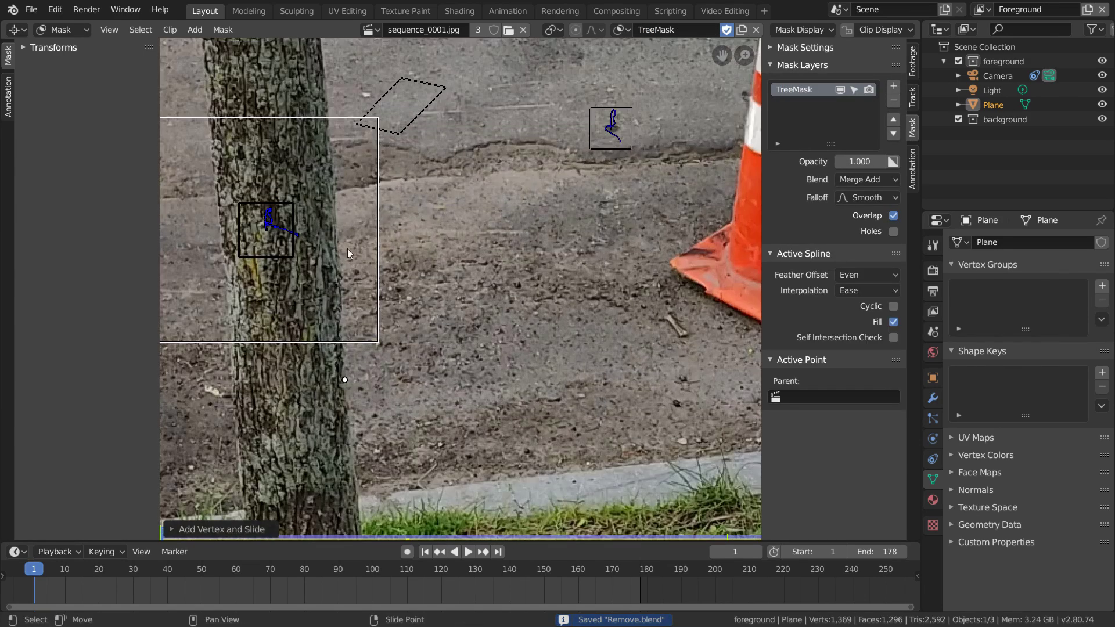
ctrl+right_click(336, 218)
middle_drag(321, 79, 348, 170)
ctrl+right_click(349, 168)
middle_drag(323, 56, 326, 213)
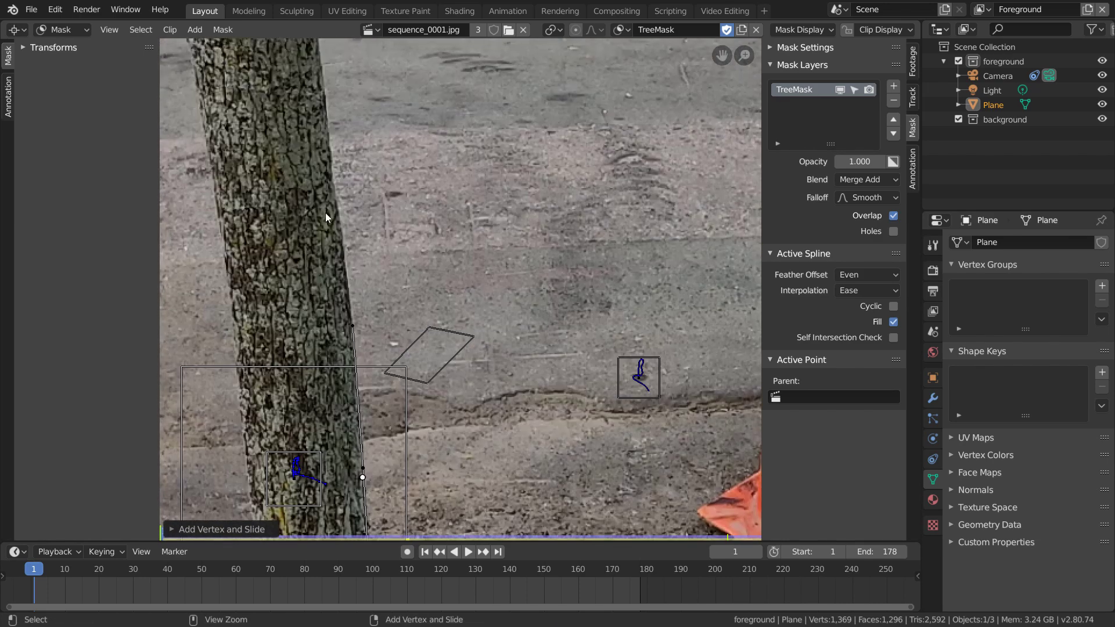
ctrl+right_click(336, 206)
middle_drag(339, 155, 310, 227)
ctrl+right_click(295, 164)
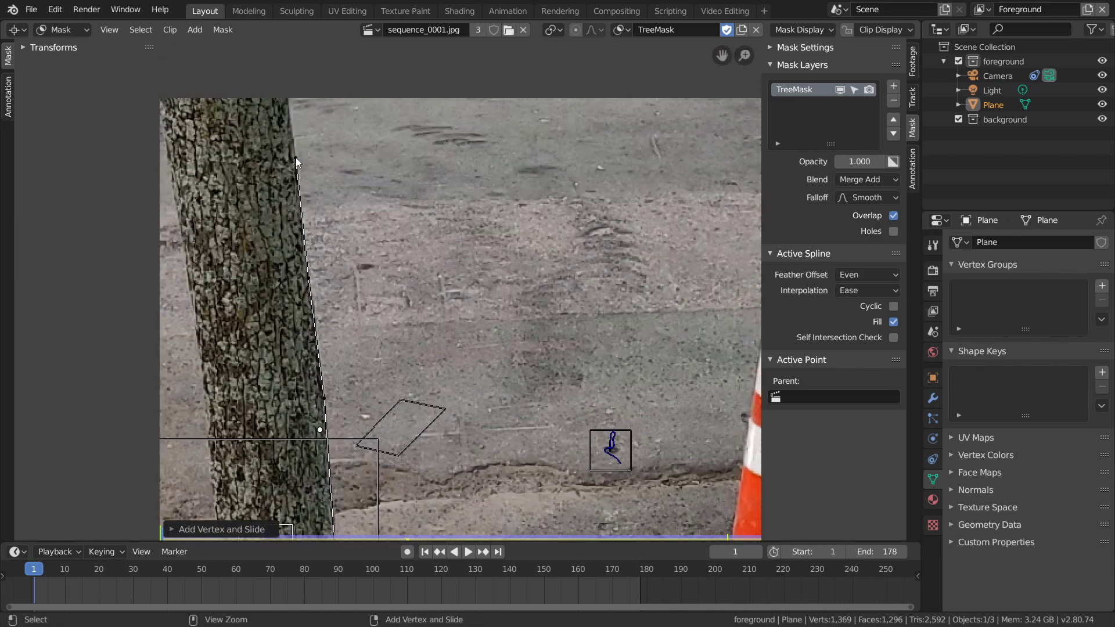
Step: Add two outer corner points beyond the cone, close the mask spline around it, and play the clip briefly
scroll(295, 157, down, 3)
ctrl+right_click(582, 155)
middle_drag(582, 154, 629, 103)
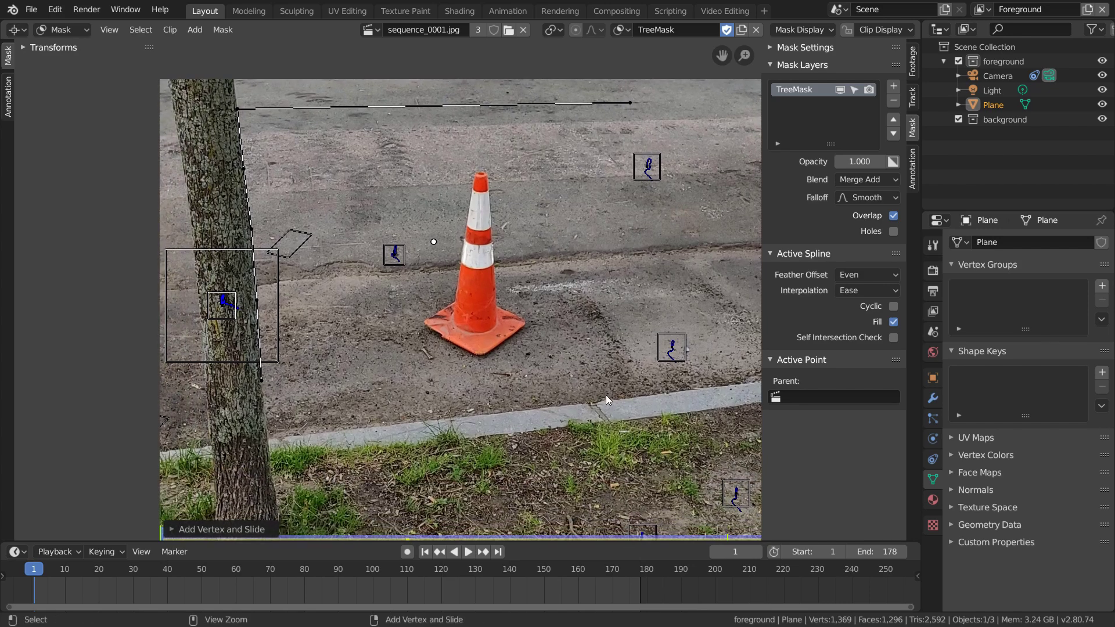
ctrl+right_click(603, 391)
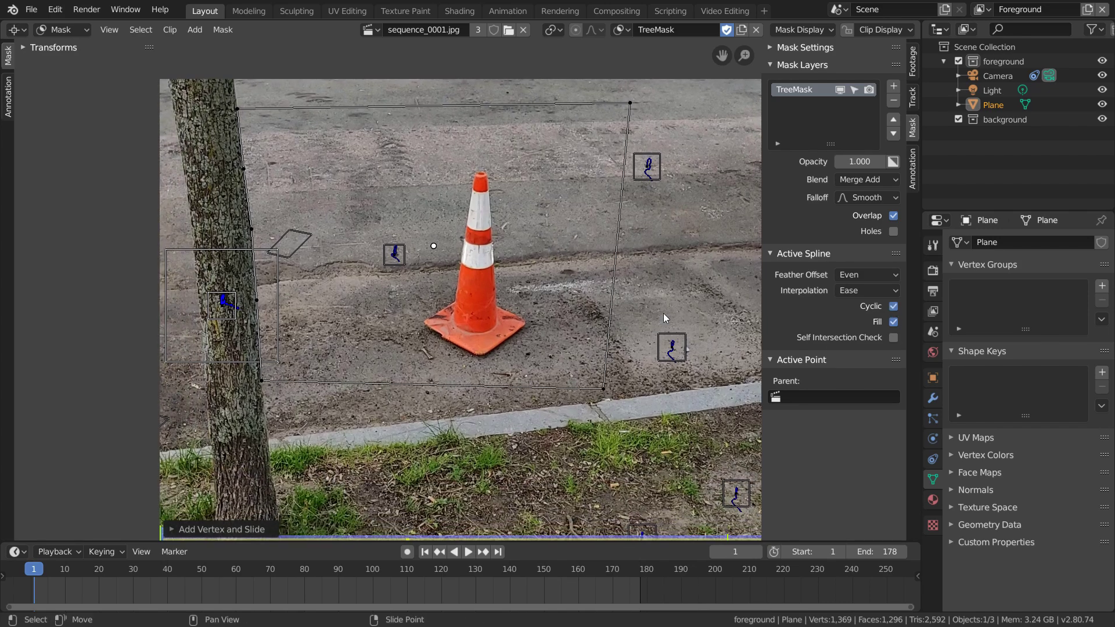
key(space)
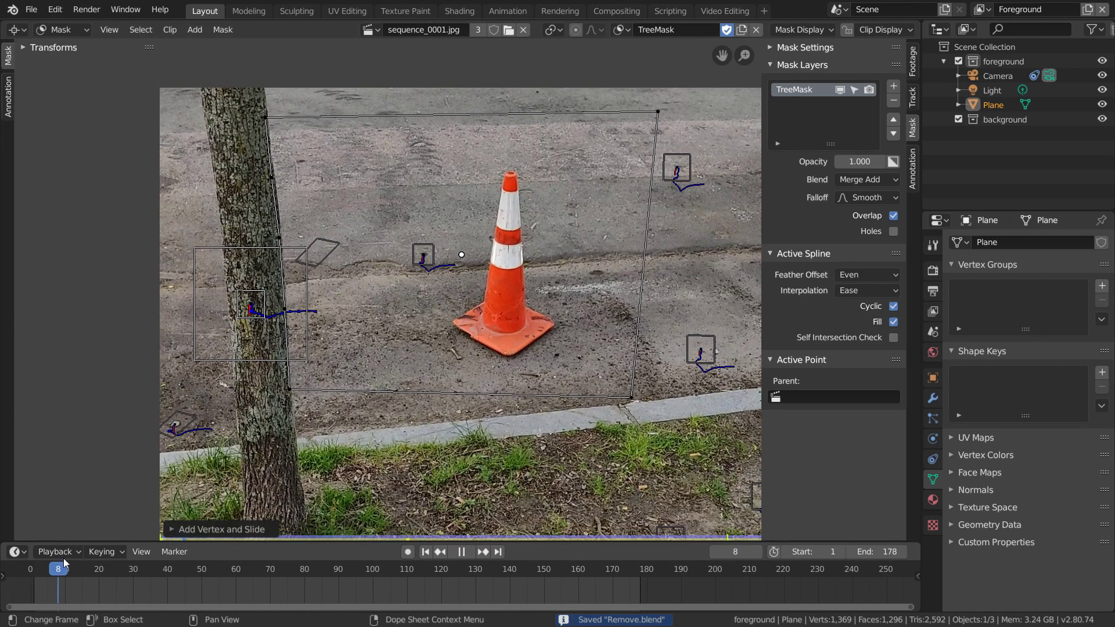
key(Escape)
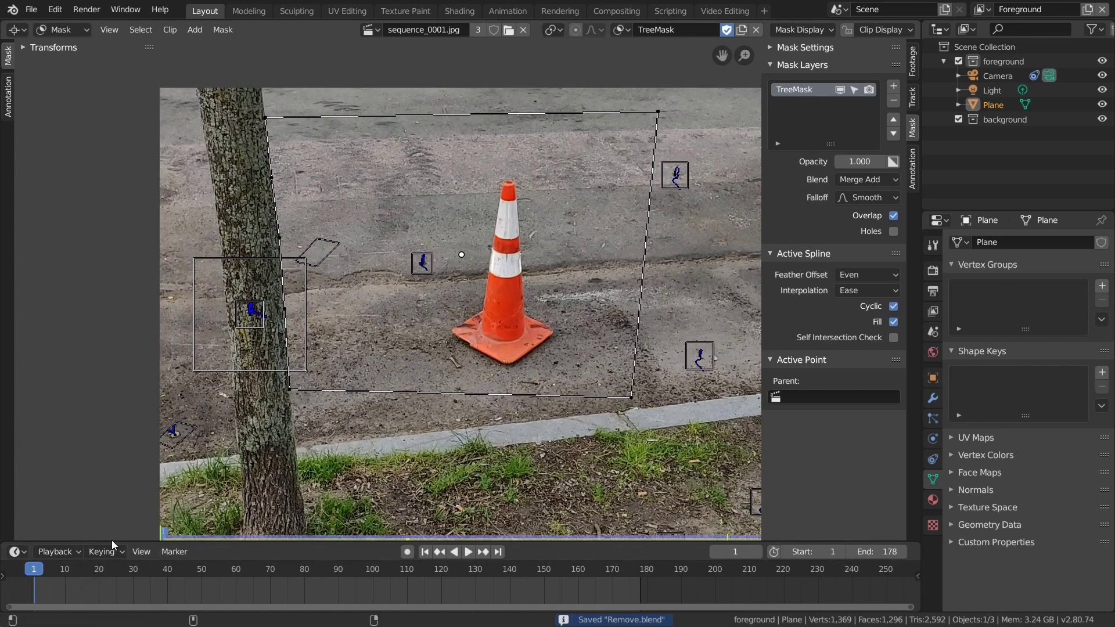
Step: Parent all TreeMask points to the MaskTrack track and play the clip to check how the mask follows the trunk
click(429, 327)
key(a)
middle_drag(305, 262, 390, 295)
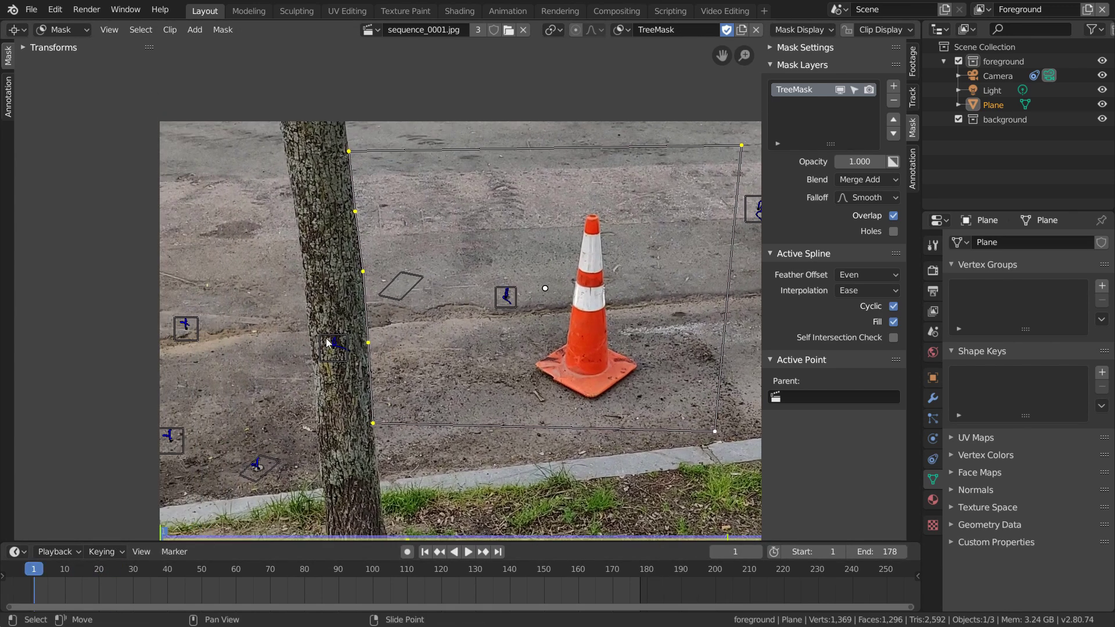
scroll(326, 338, up, 1)
ctrl+scroll(512, 339, down, 6)
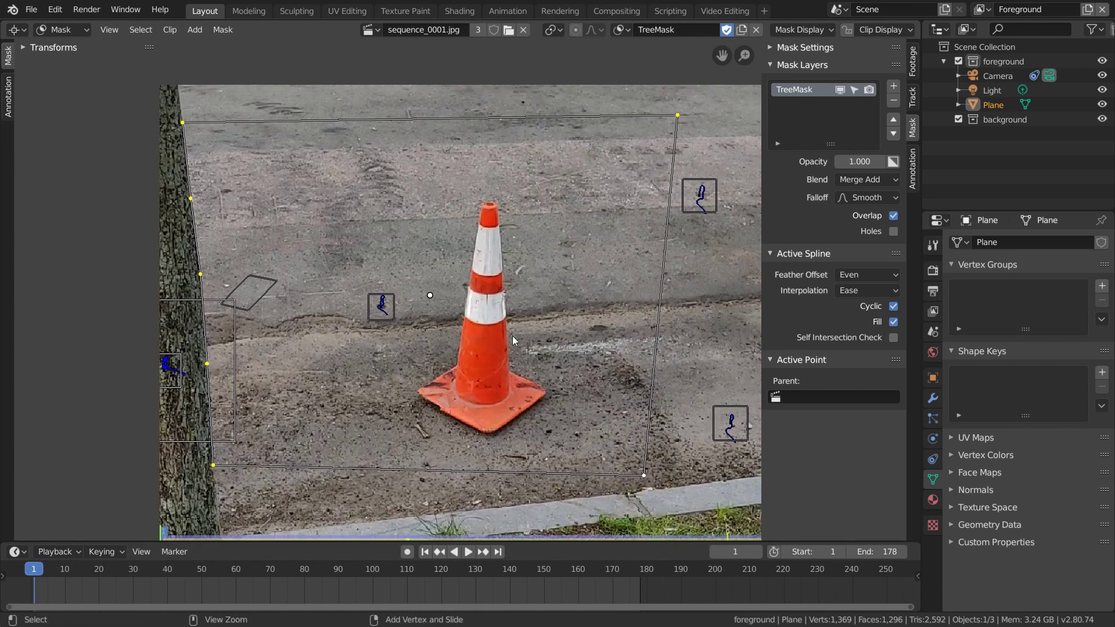
key(ctrl+p)
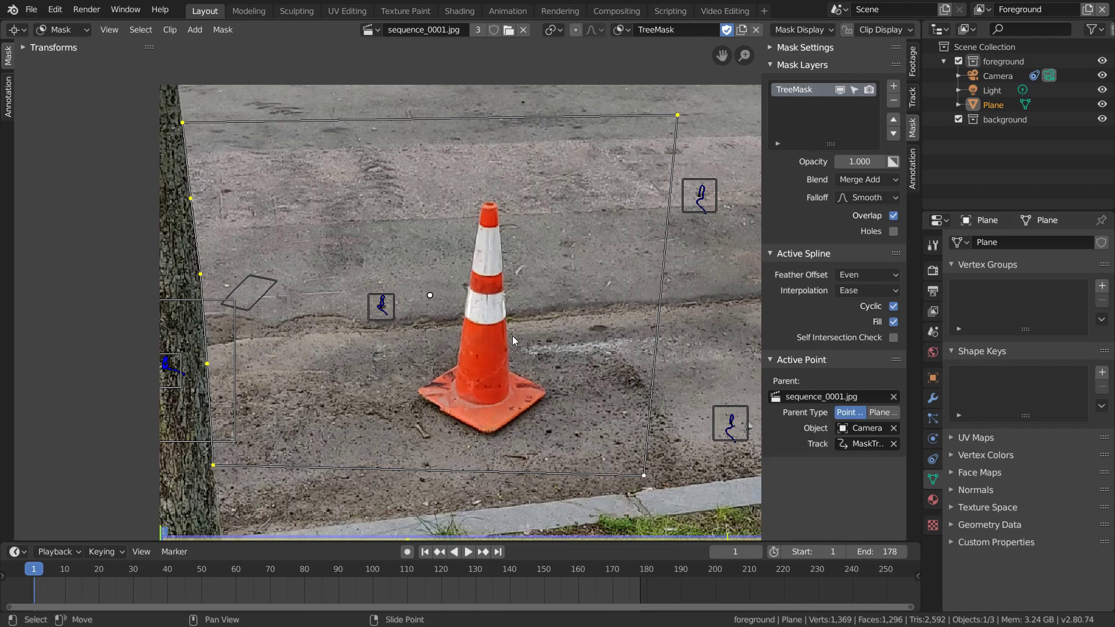
scroll(396, 383, down, 2)
key(space)
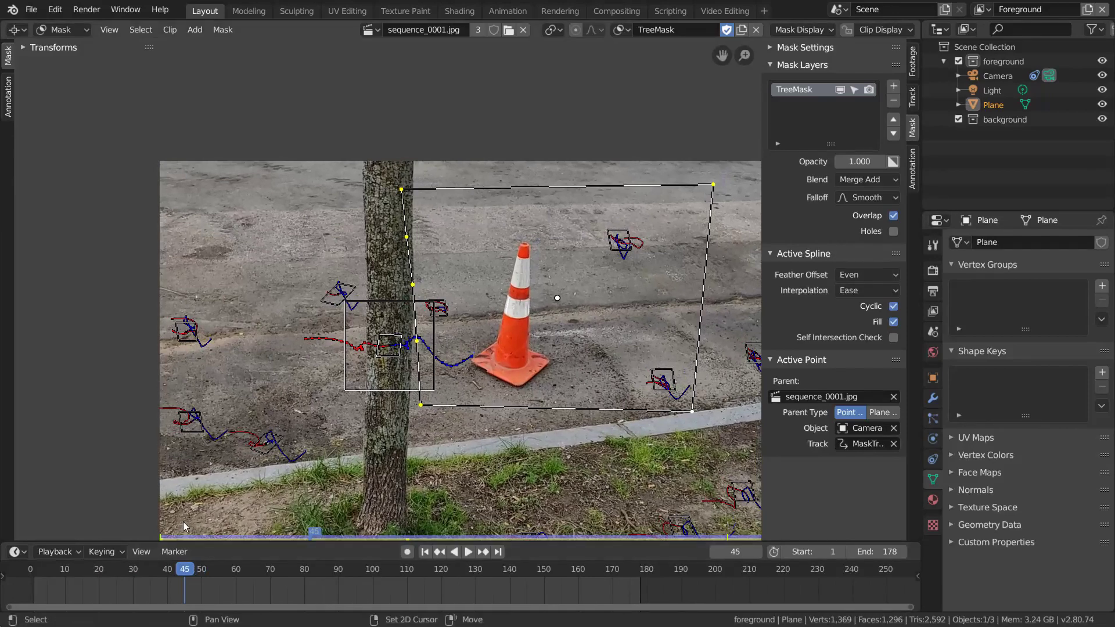
key(Escape)
Step: Save the file and change the timeline to a Dope Sheet in Mask mode
key(ctrl+s)
click(26, 555)
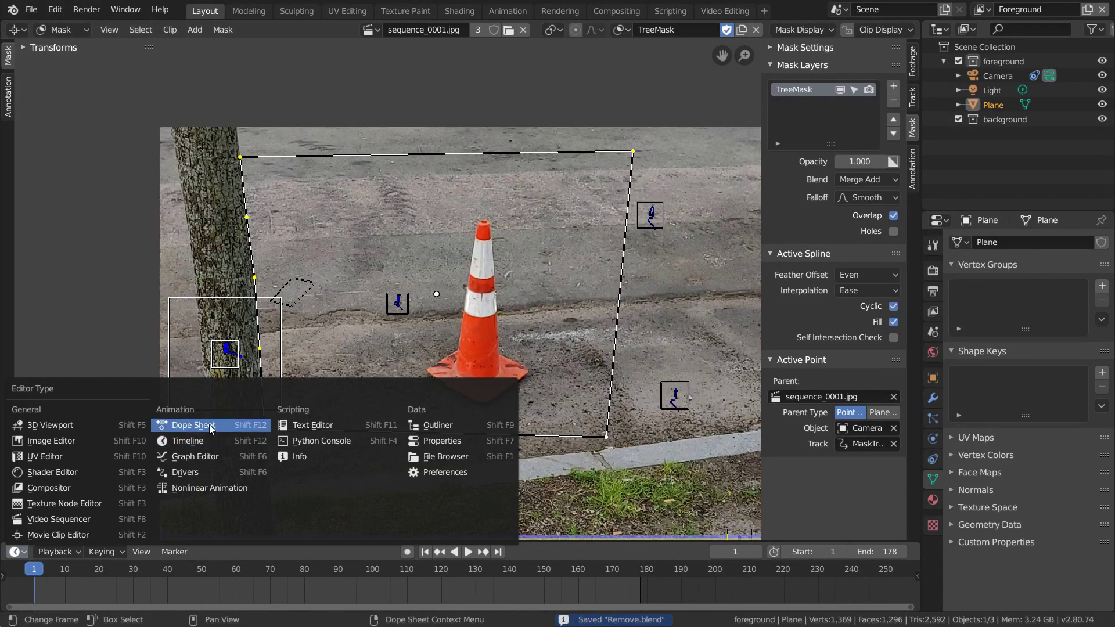
click(209, 423)
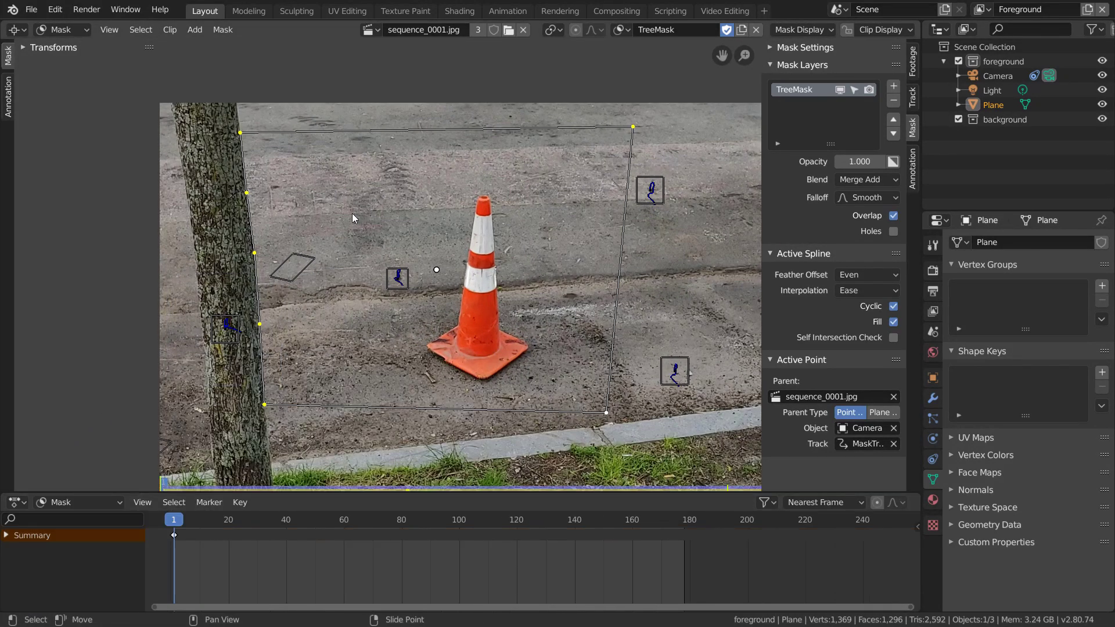
Step: At frame 16, realign the mask points with the trunk's edge and insert a mask shape keyframe
drag(174, 519, 216, 517)
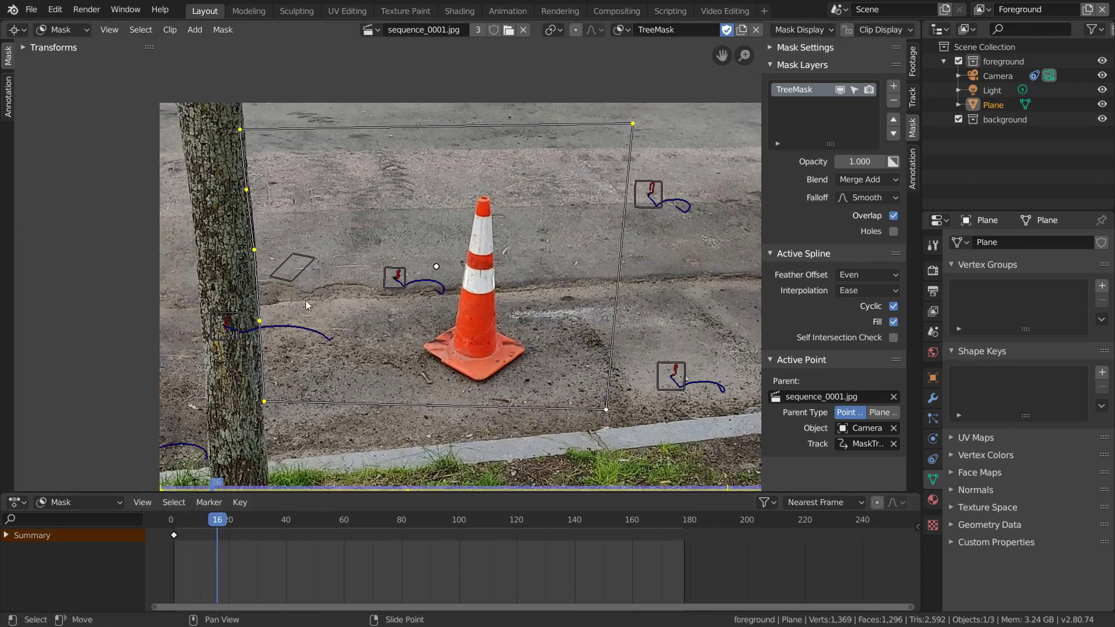
scroll(344, 185, up, 3)
middle_drag(343, 182, 375, 280)
drag(374, 287, 381, 286)
scroll(357, 170, up, 2)
middle_drag(356, 170, 362, 250)
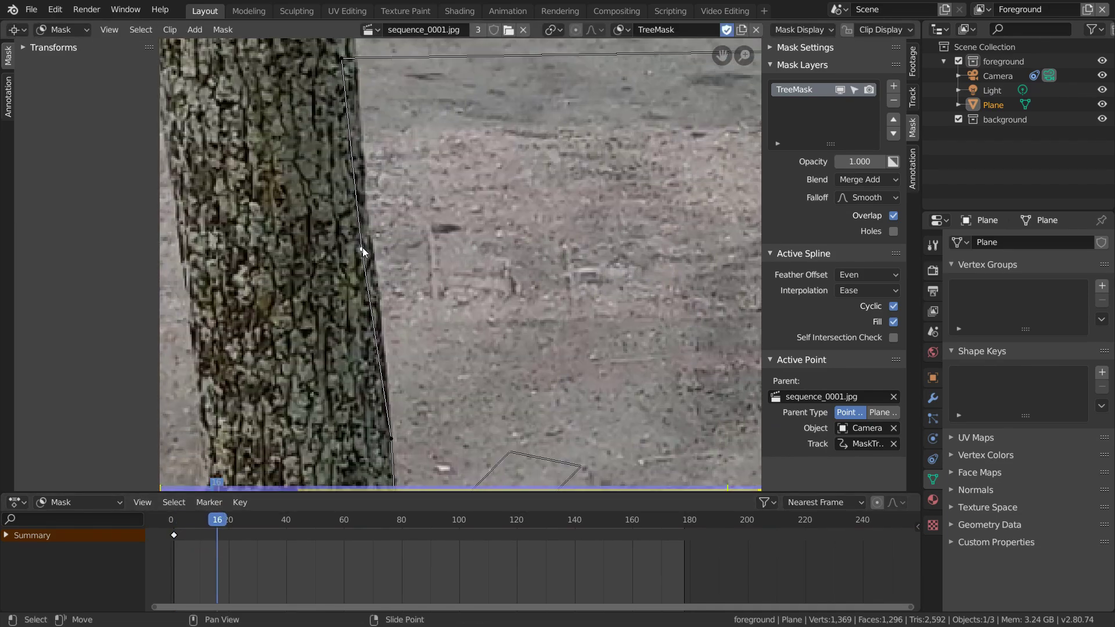
drag(363, 251, 374, 251)
middle_drag(341, 65, 339, 165)
drag(341, 165, 354, 165)
scroll(450, 306, down, 3)
shift+middle_drag(451, 307, 411, 52)
drag(403, 369, 398, 369)
scroll(430, 333, down, 1)
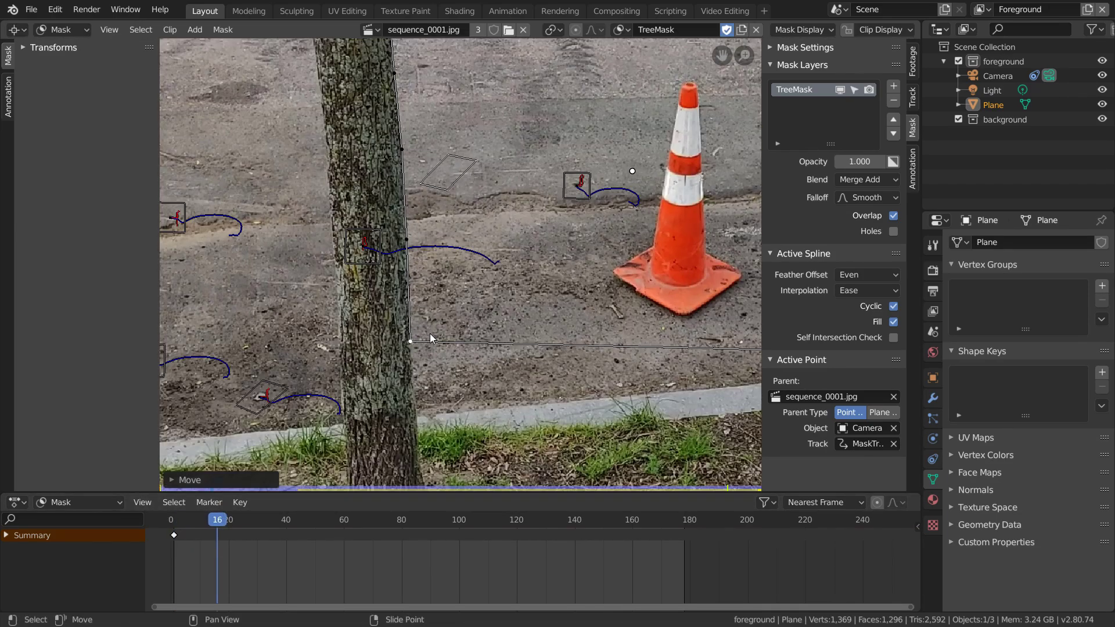
key(i)
Step: Fit the mask edge to the trunk and key its shape at intervals up to about frame 47, then save
scroll(378, 233, up, 4)
drag(217, 520, 306, 519)
key(i)
key(i)
scroll(353, 147, up, 3)
key(i)
drag(350, 244, 347, 244)
scroll(347, 242, down, 5)
key(i)
key(ctrl+s)
Step: Continue correcting and keying the mask shape along the trunk from about frame 47 to 91, saving the file
drag(306, 519, 433, 520)
key(i)
key(i)
key(i)
key(ctrl+s)
key(i)
key(i)
key(i)
key(i)
Step: Move the mask points back onto the trunk's edge and key the shape at intervals up to about frame 136
drag(434, 519, 563, 520)
key(i)
key(g)
key(i)
scroll(461, 265, down, 5)
key(g)
key(i)
key(i)
key(i)
Step: Realign and key the mask shape along the trunk at intervals through the last frame, 178
drag(563, 520, 684, 520)
key(i)
key(i)
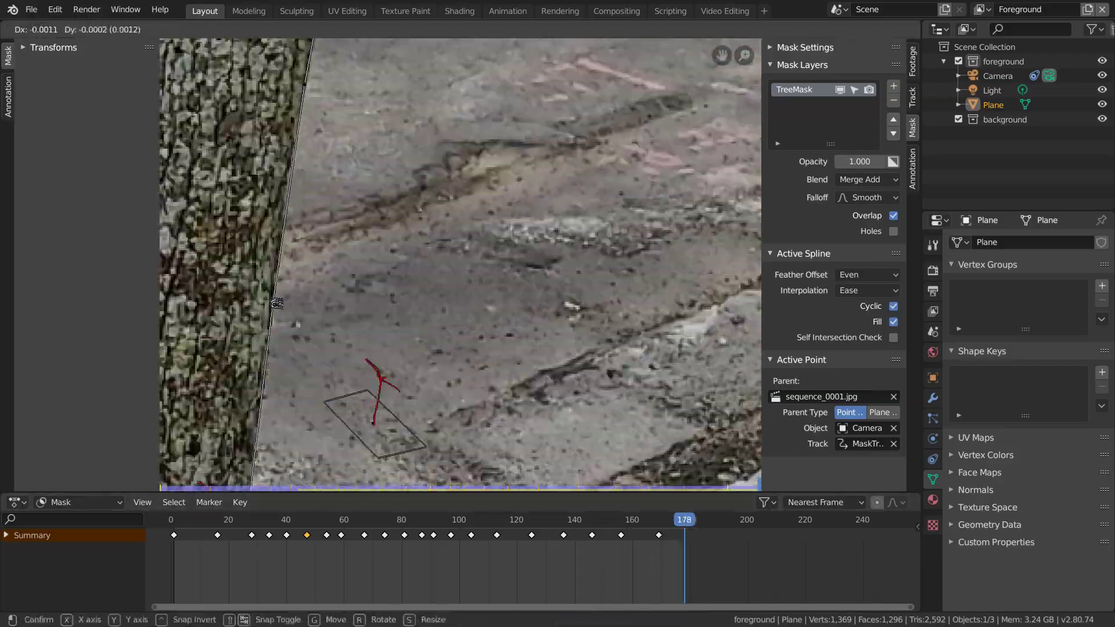
key(i)
Step: Scrub through the clip, refine the mask points where they stray from the trunk around frame 151, and key the shape
click(223, 518)
drag(223, 519, 607, 520)
key(i)
key(ctrl+s)
scroll(418, 154, up, 5)
key(g)
click(418, 154)
key(i)
Step: Return to frame 1, save the file, and switch to the Compositing workspace
scroll(460, 264, down, 3)
click(173, 520)
key(ctrl+s)
scroll(529, 274, down, 4)
click(617, 11)
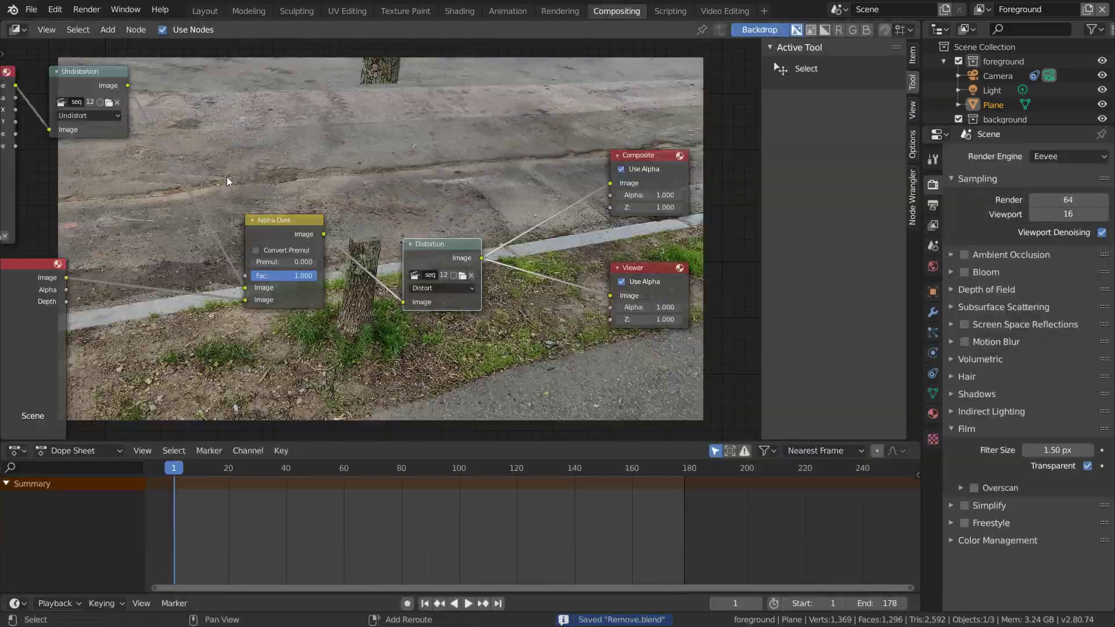
Step: Add a Mask node below the Alpha Over node, feed it into the Alpha Over factor, and choose TreeMask as its mask
middle_drag(95, 293, 280, 264)
key(shift+a)
click(348, 344)
text(mask)
key(Return)
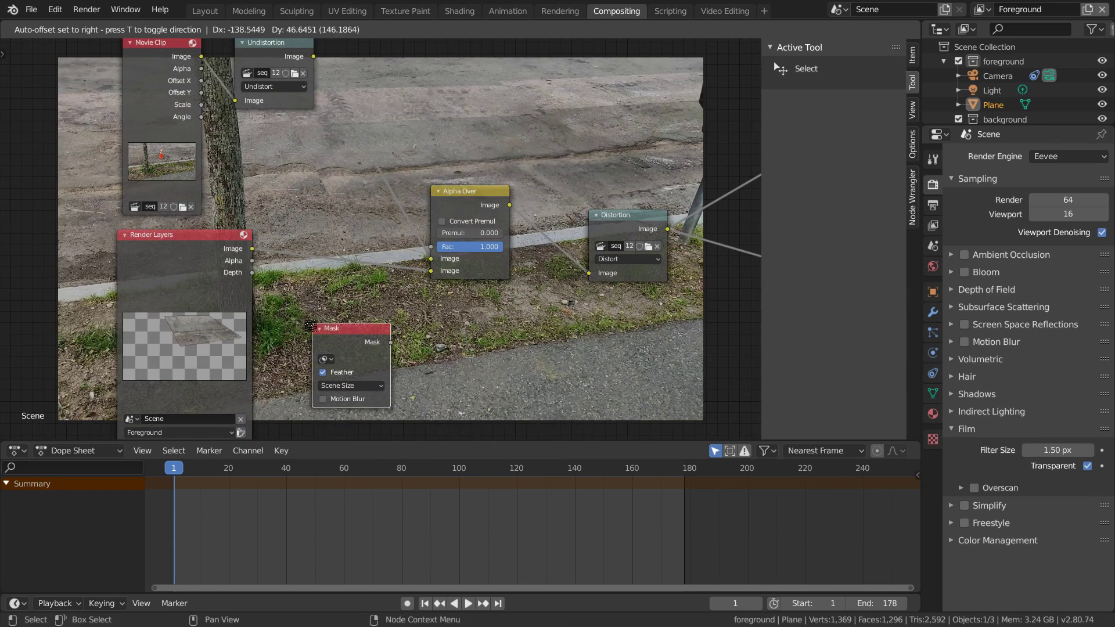
click(373, 349)
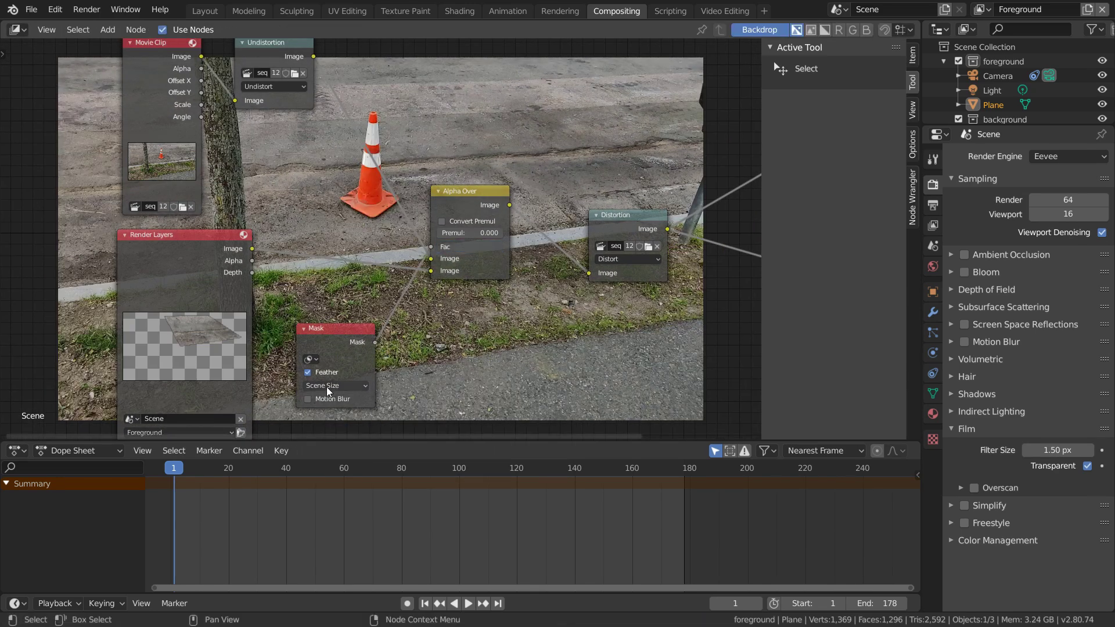
click(310, 359)
click(321, 387)
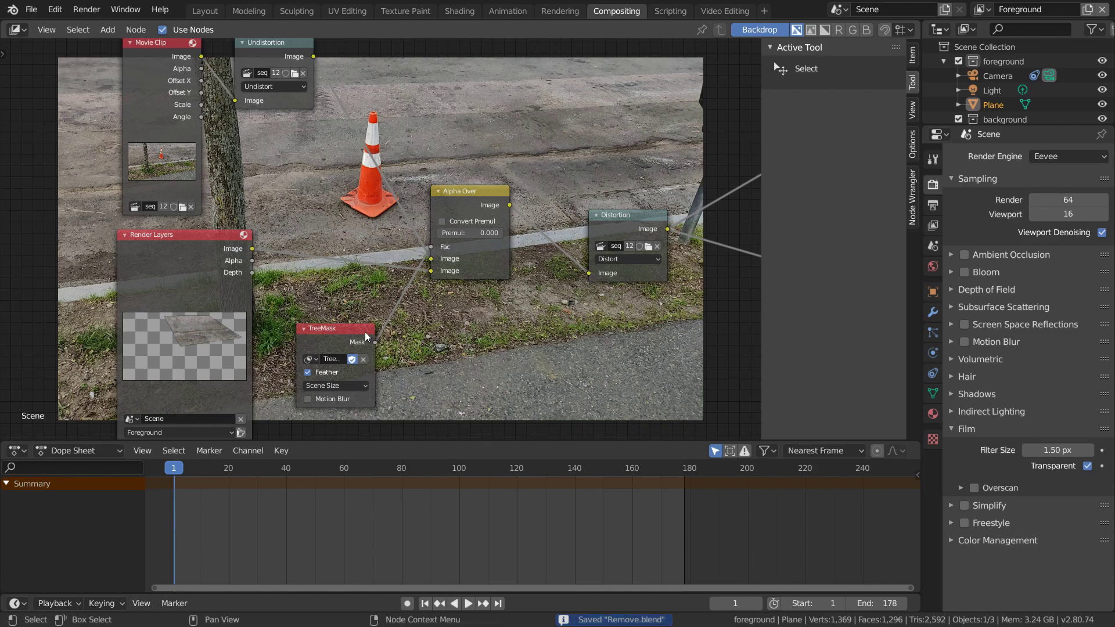
Step: Render frame 1 to check the composite, and preview the TreeMask node's output in the backdrop
key(F12)
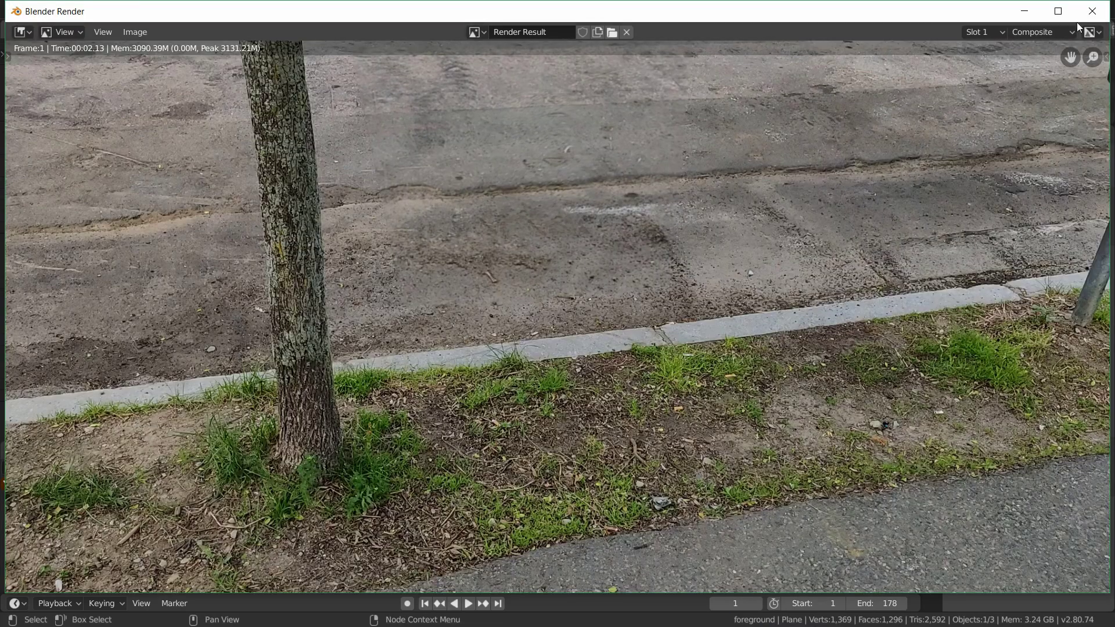
click(1092, 11)
drag(335, 342, 323, 340)
ctrl+shift+click(323, 340)
Step: Insert a Dilate/Erode node between TreeMask and Alpha Over, in Feather mode with a distance of -6, and preview its output
key(shift+a)
click(314, 299)
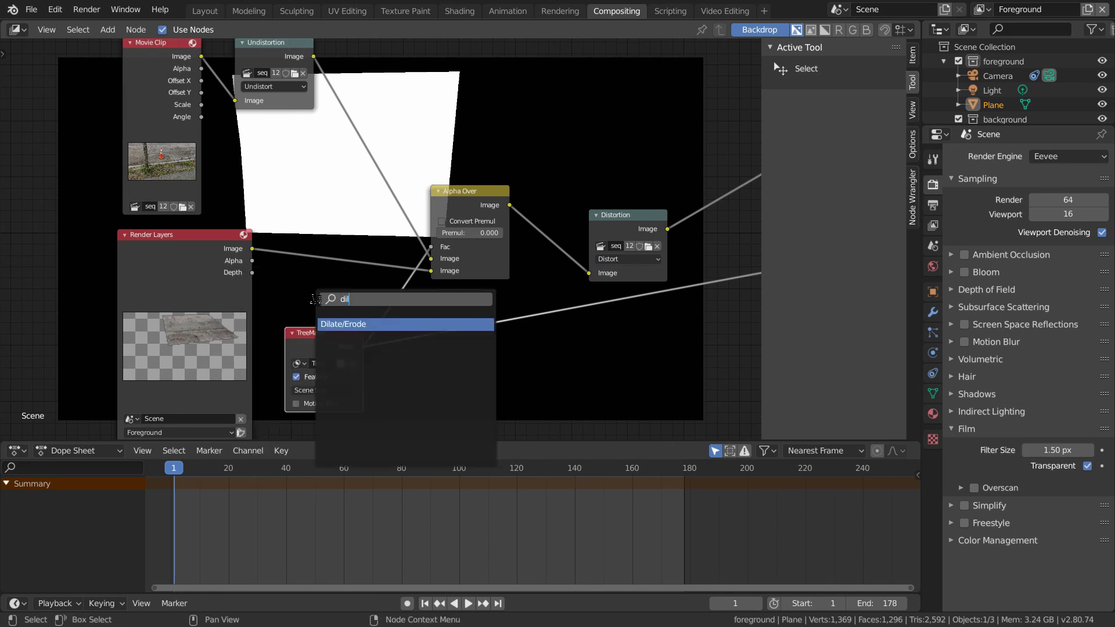
key(Return)
click(428, 301)
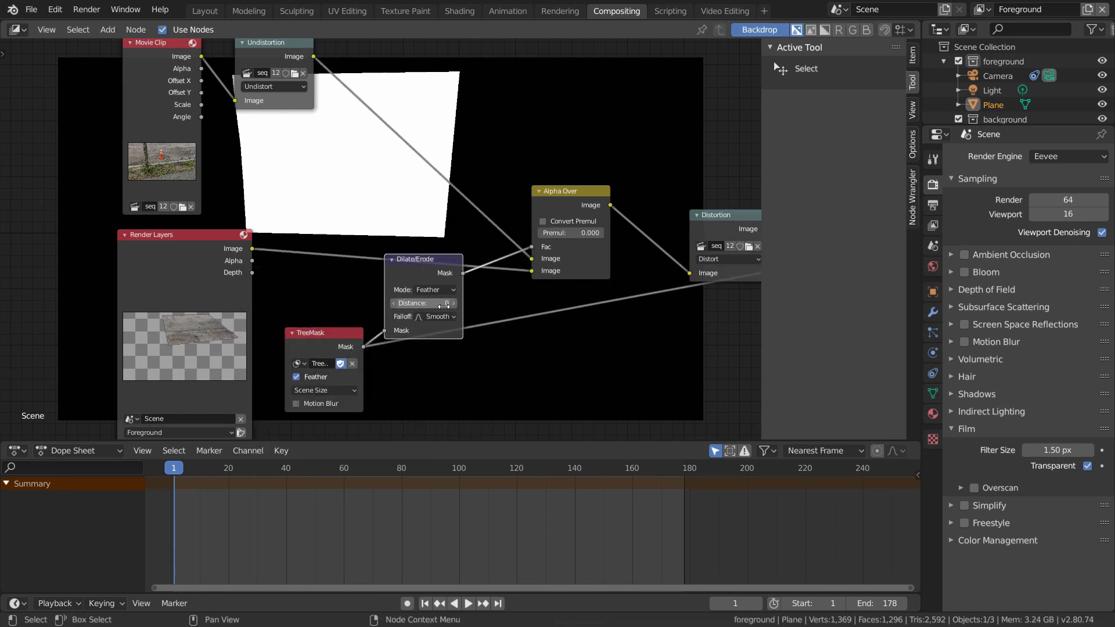
key(Return)
ctrl+shift+click(427, 286)
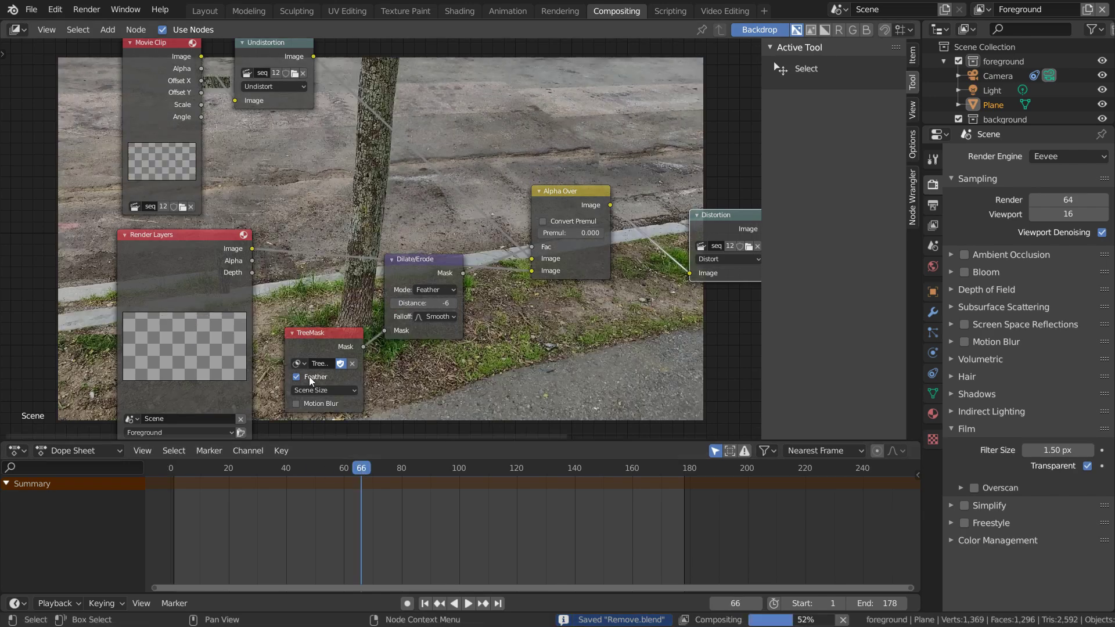
Step: Render frames 66 and 133 to check the composite at other points of the shot
key(F12)
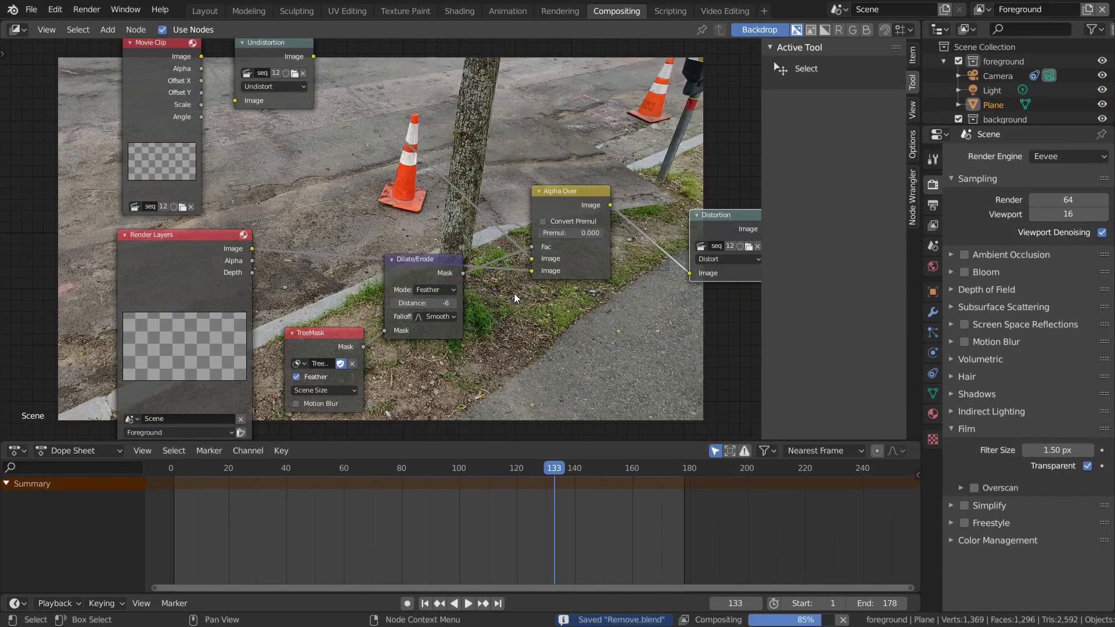
key(F12)
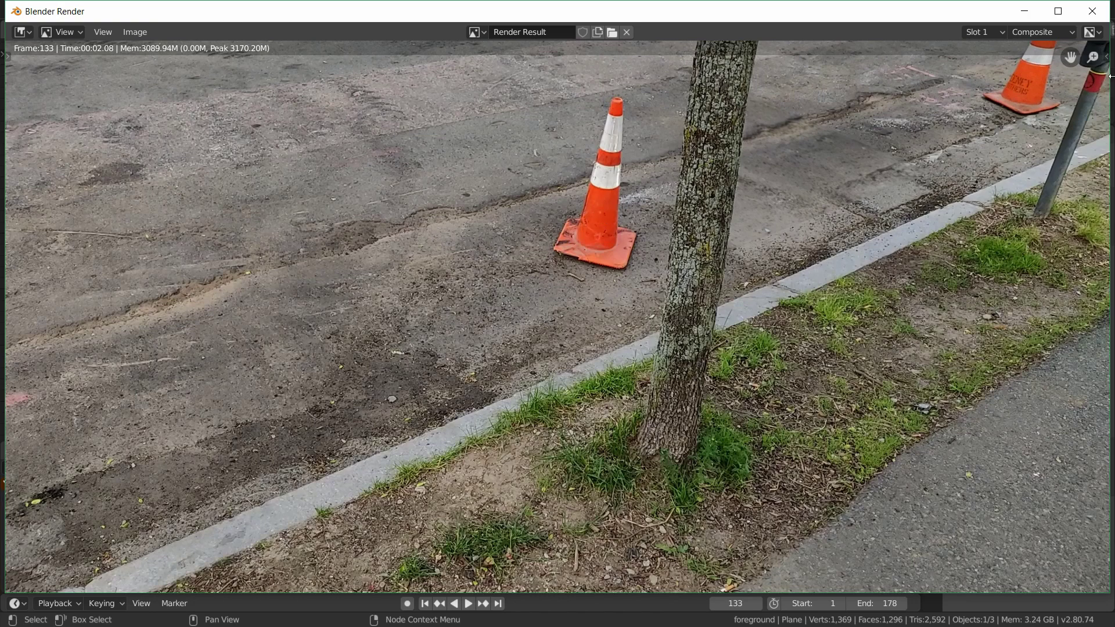
click(1105, 15)
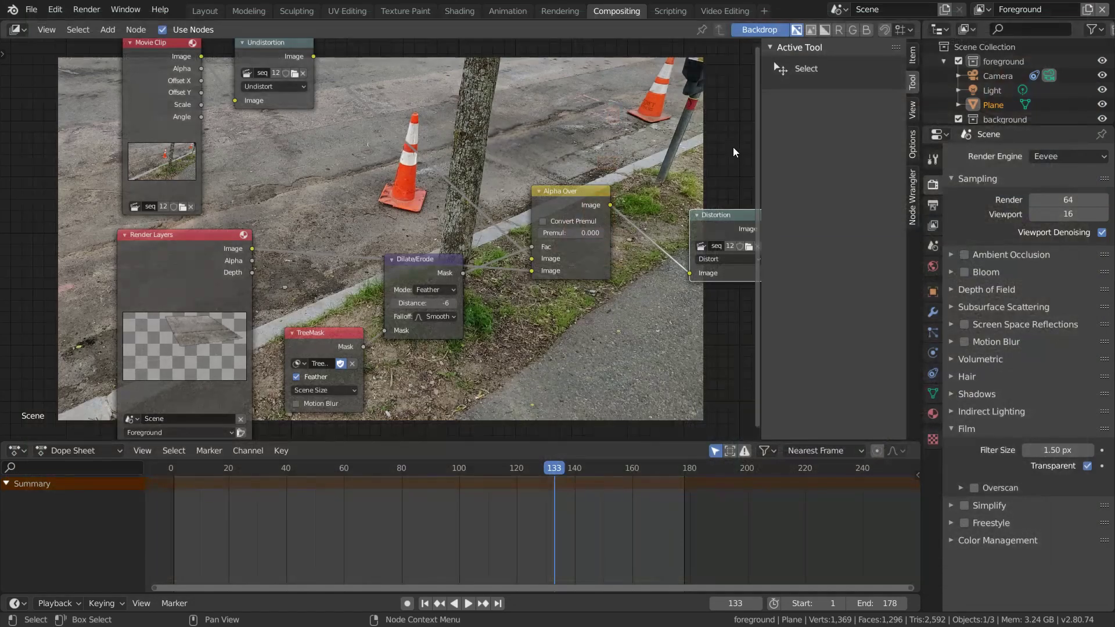
Step: Save the file and spread out the Render Layers, TreeMask and Dilate/Erode nodes to make room between them
key(ctrl+s)
middle_drag(278, 273, 320, 205)
drag(244, 203, 143, 200)
drag(394, 275, 312, 353)
drag(462, 200, 446, 336)
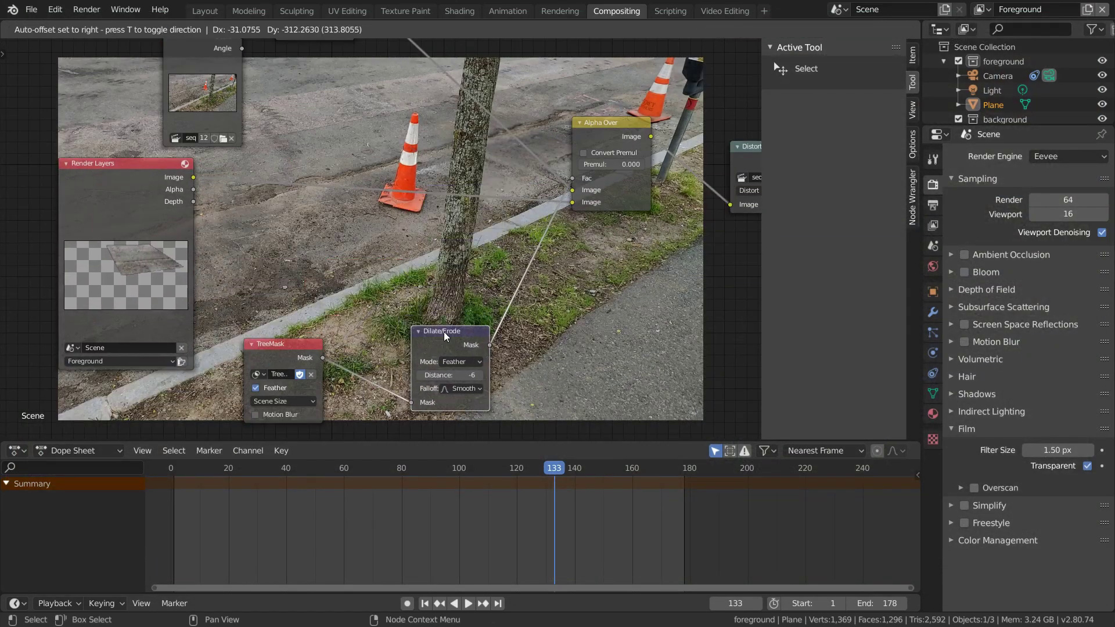
Step: Duplicate the Dilate/Erode node above the original, set the copy's distance to -10, and feed it the Render Layers alpha
key(shift+d)
click(436, 215)
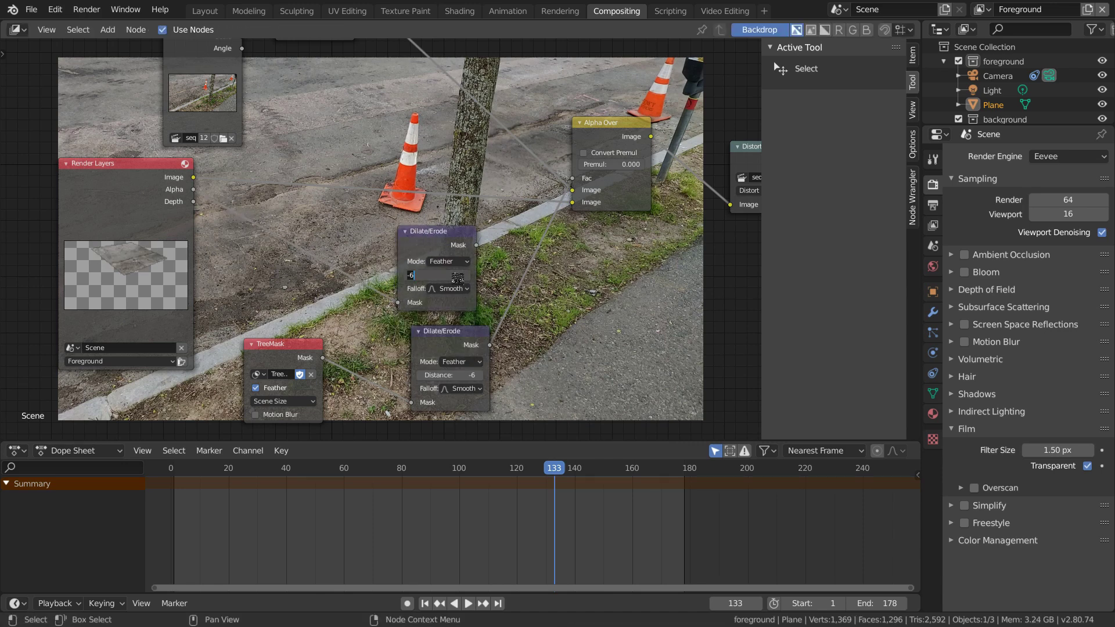
key(Return)
drag(446, 332, 433, 333)
Step: Add a Math node set to Multiply before the Alpha Over factor, combining the outputs of both Dilate/Erode nodes
key(shift+a)
click(382, 287)
text(math)
key(Return)
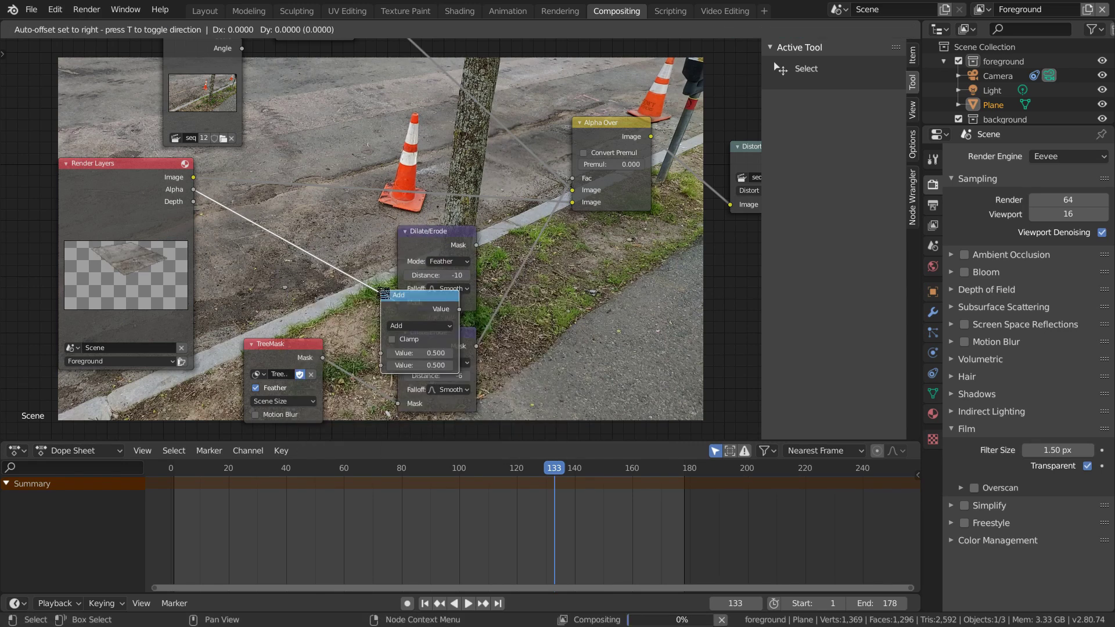
click(536, 283)
click(536, 286)
click(543, 312)
drag(476, 245, 498, 293)
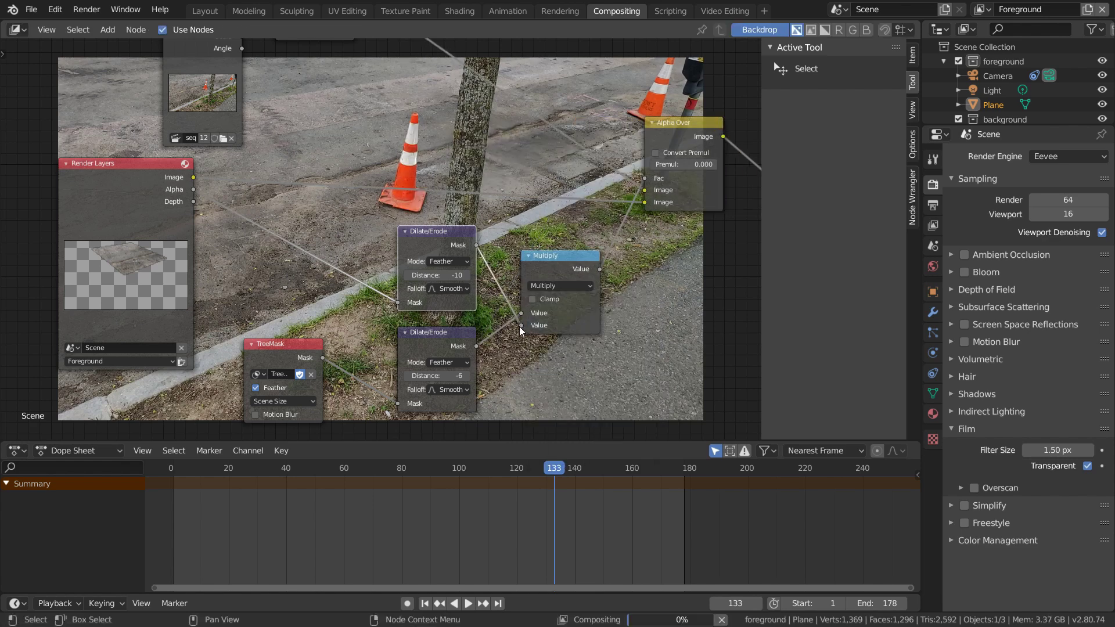
Step: Preview both Dilate/Erode masks, the Multiply result and the final Distortion output in the backdrop
ctrl+shift+click(452, 335)
ctrl+shift+click(446, 234)
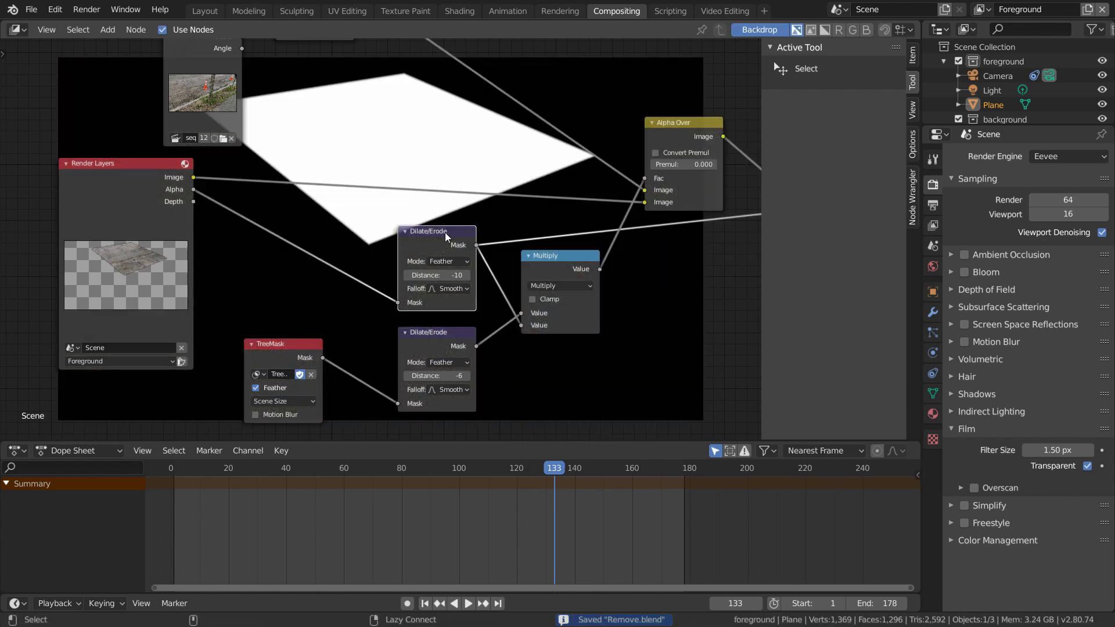
ctrl+shift+click(549, 260)
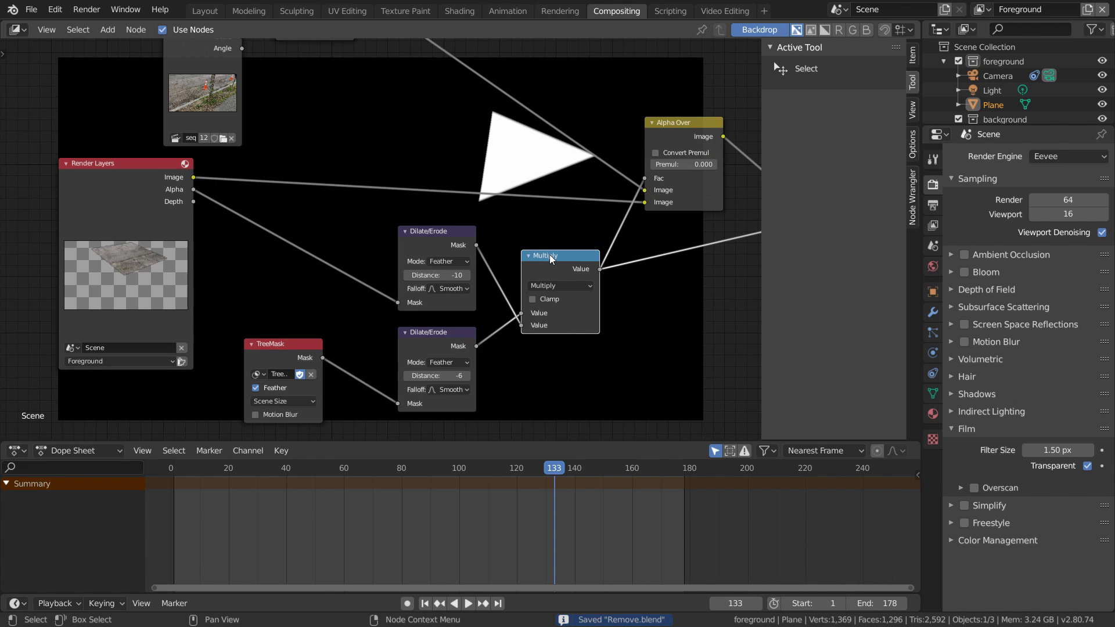
ctrl+shift+click(692, 130)
middle_drag(692, 130, 526, 141)
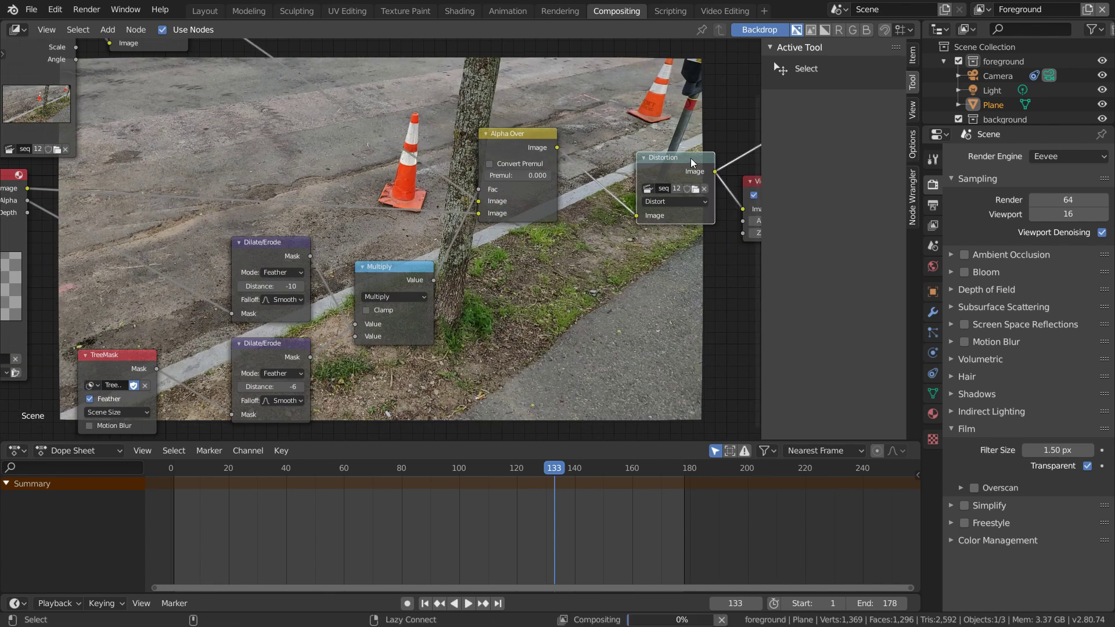
drag(527, 142, 544, 156)
Step: Set the render output path to the Desktop with a file name beginning with RemoveFoota
click(933, 205)
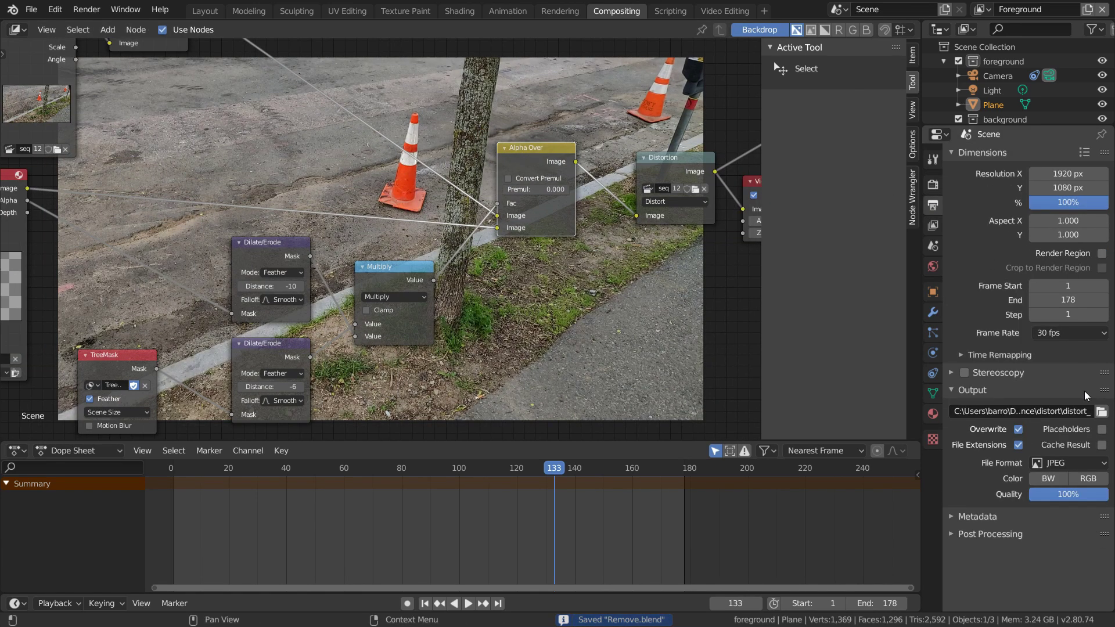
click(1099, 351)
click(43, 234)
click(226, 64)
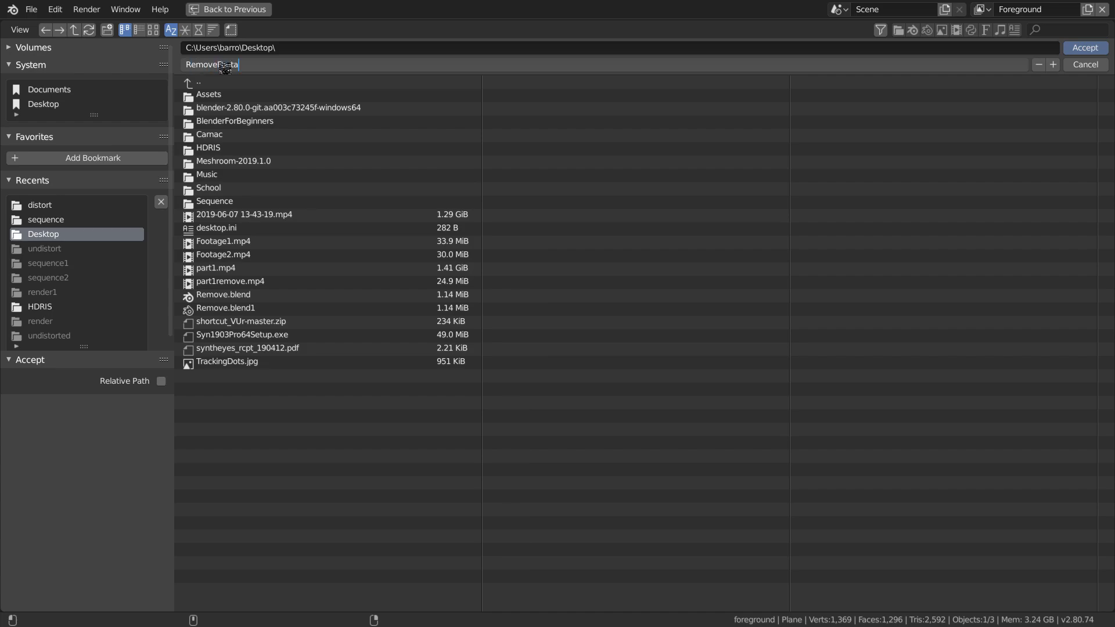
key(Return)
Step: Set the output format to FFmpeg video with an MPEG-4 container, H.264 codec and Perceptually lossless output quality
click(1045, 463)
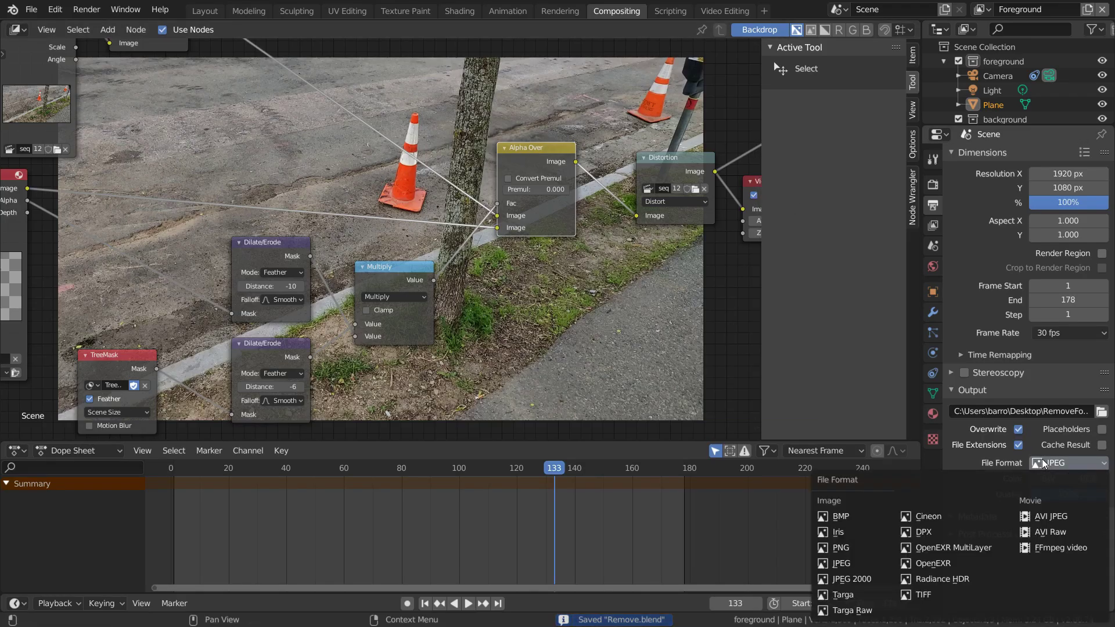
click(1064, 549)
click(1068, 521)
click(1065, 489)
scroll(1011, 530, down, 3)
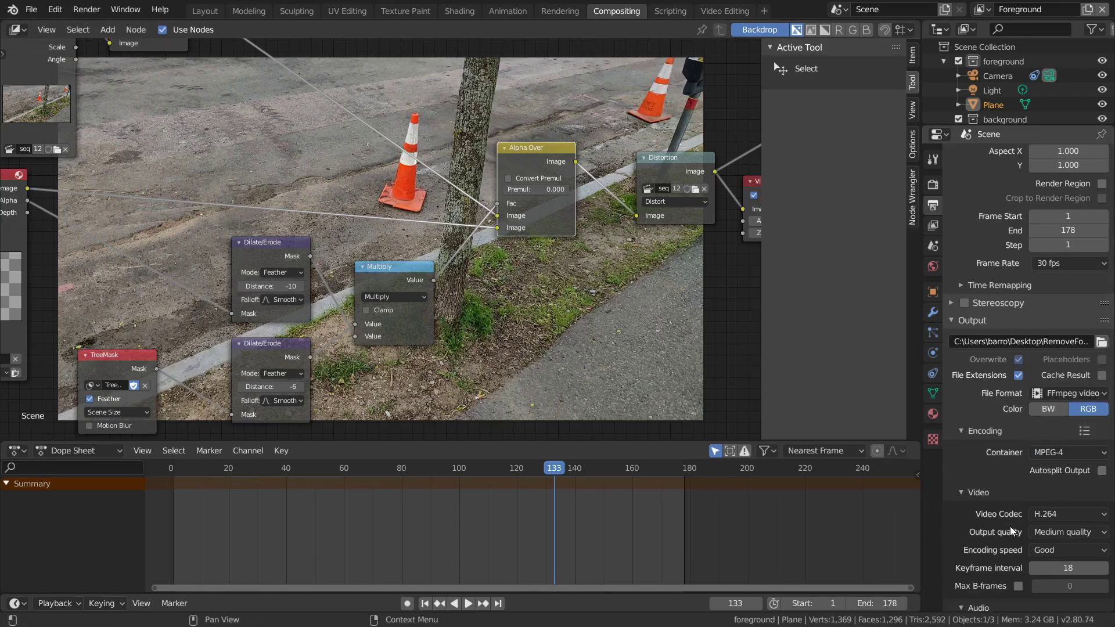
click(1051, 533)
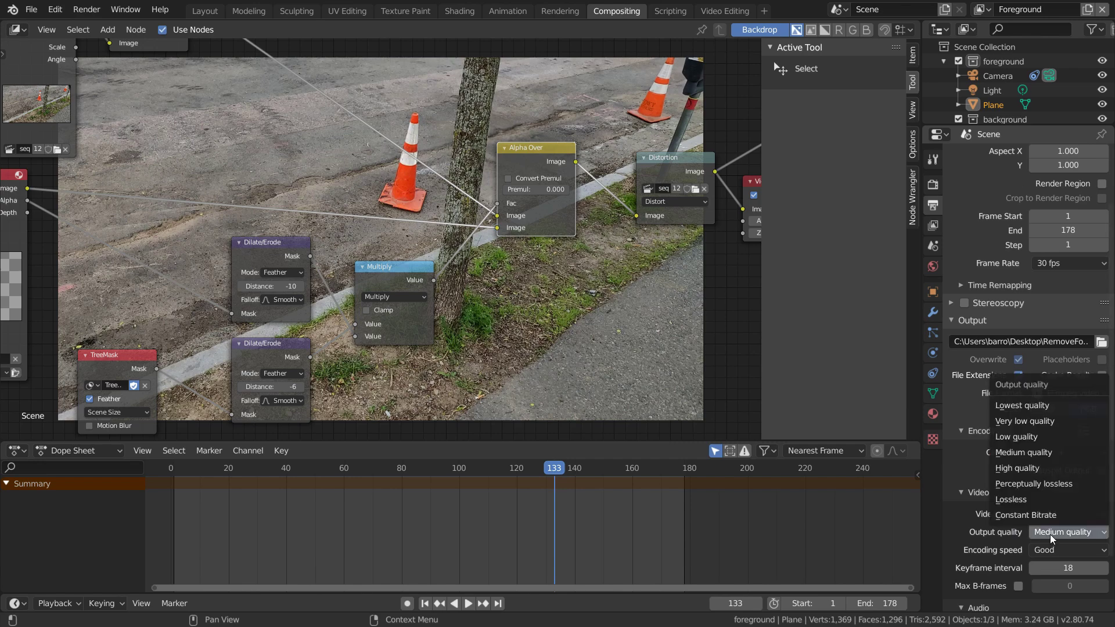
click(1039, 485)
Step: Save the file and render the full animation from frame 1 to 178
key(ctrl+s)
key(ctrl+F12)
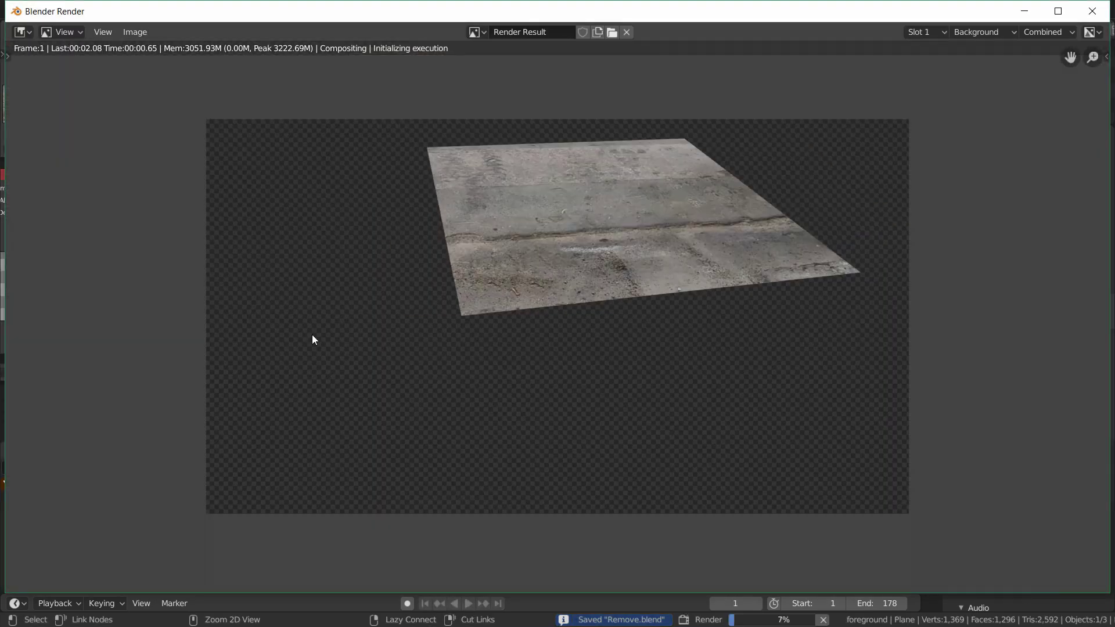
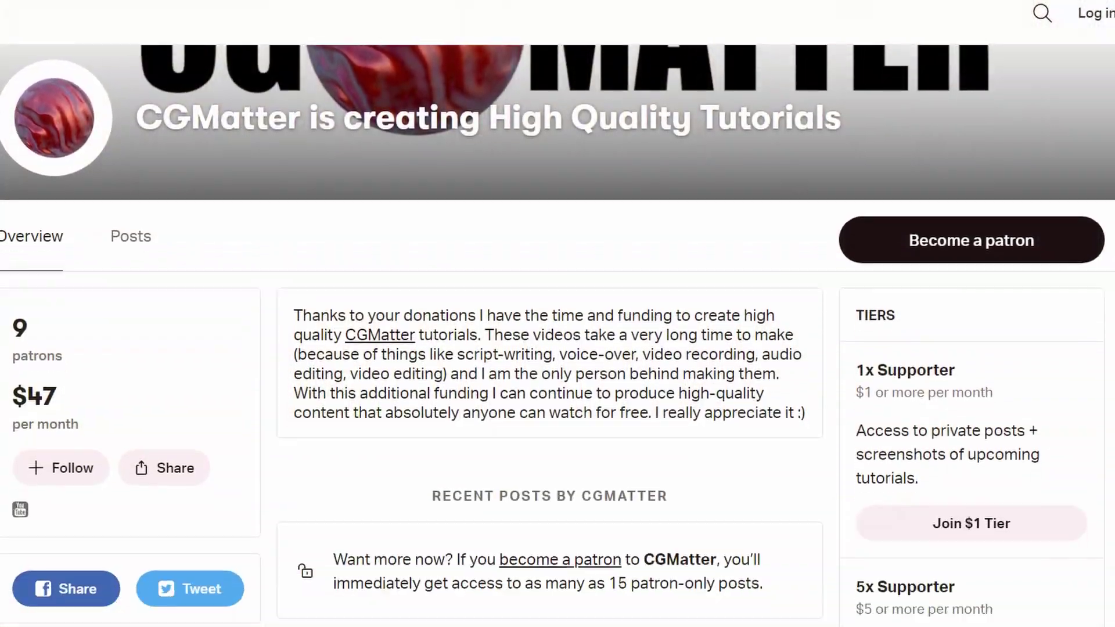
Step: Switch to the web browser and look through CGMatter's Patreon page, including its supporter tiers and recent posts
scroll(557, 372, down, 6)
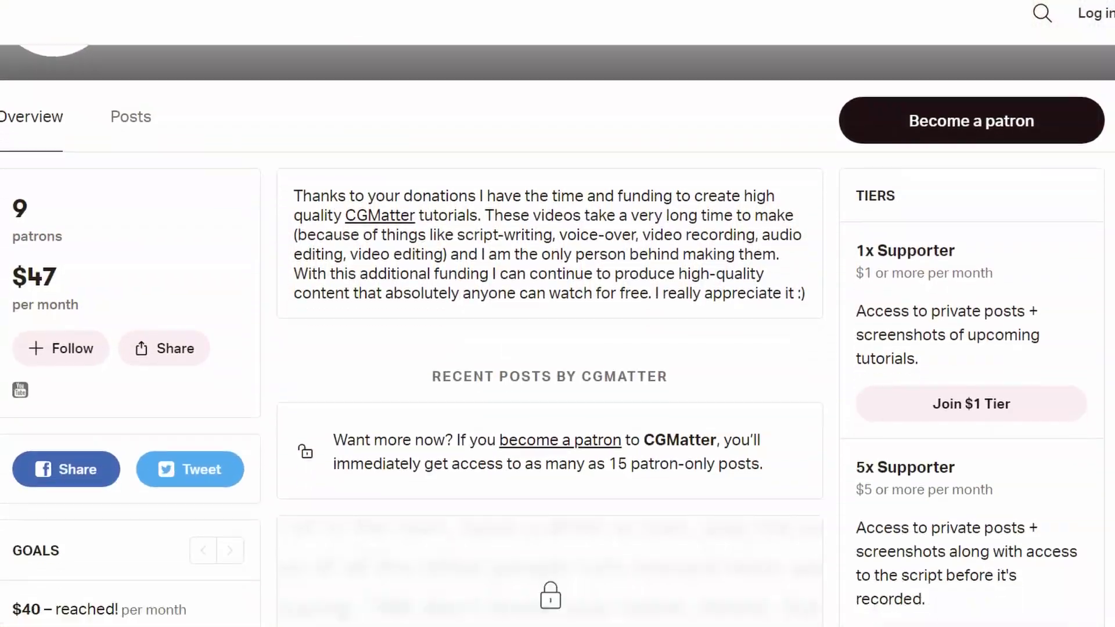
scroll(558, 372, down, 3)
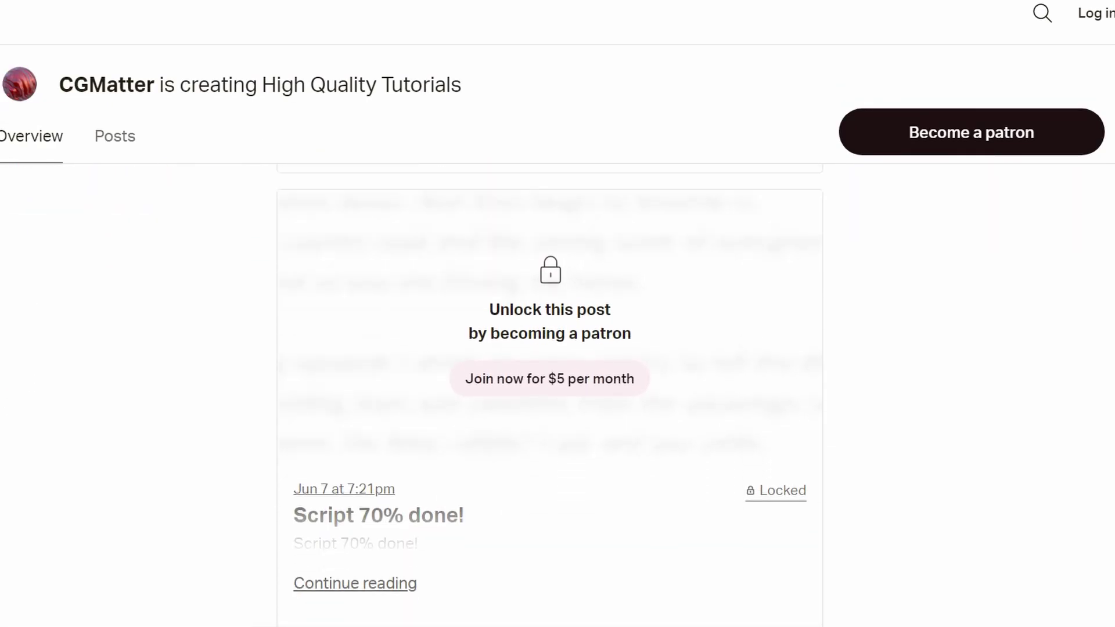
scroll(550, 395, down, 8)
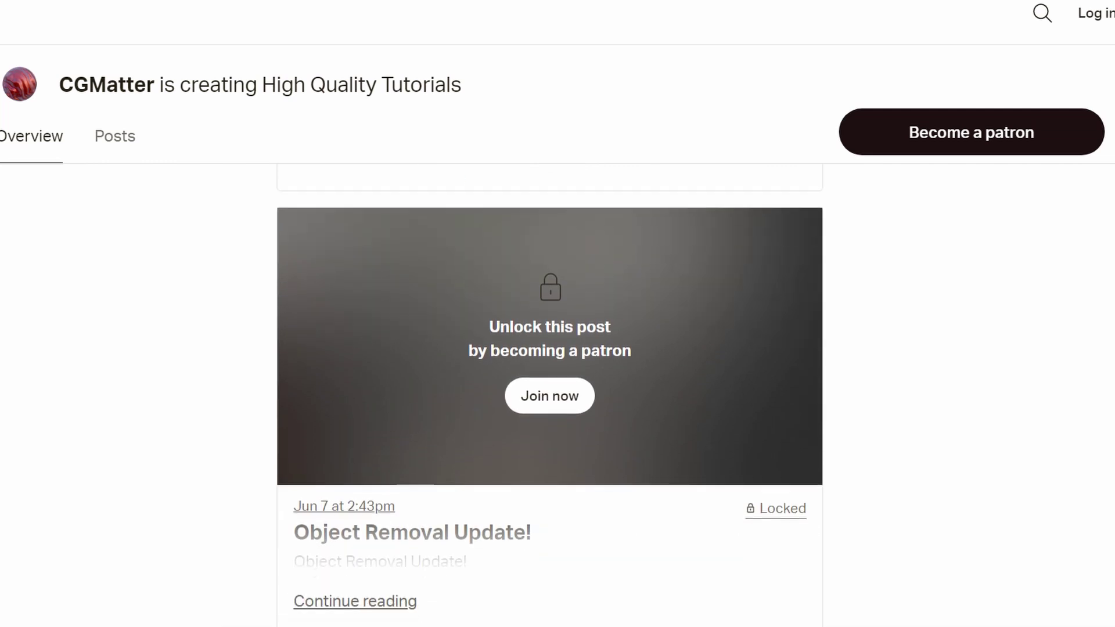
scroll(550, 395, down, 7)
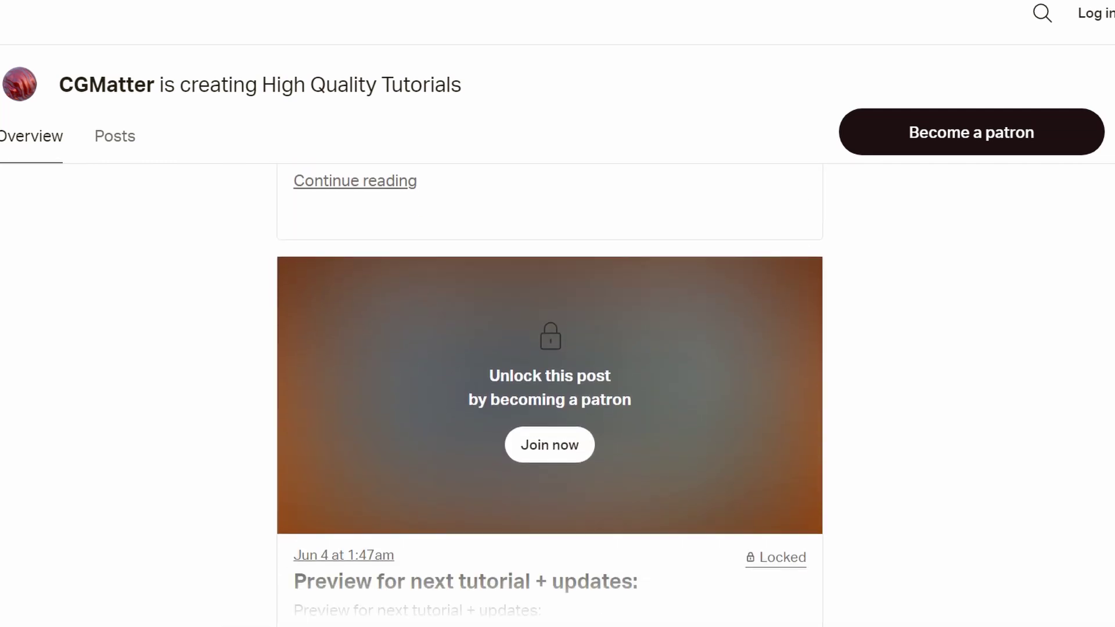
scroll(550, 394, down, 7)
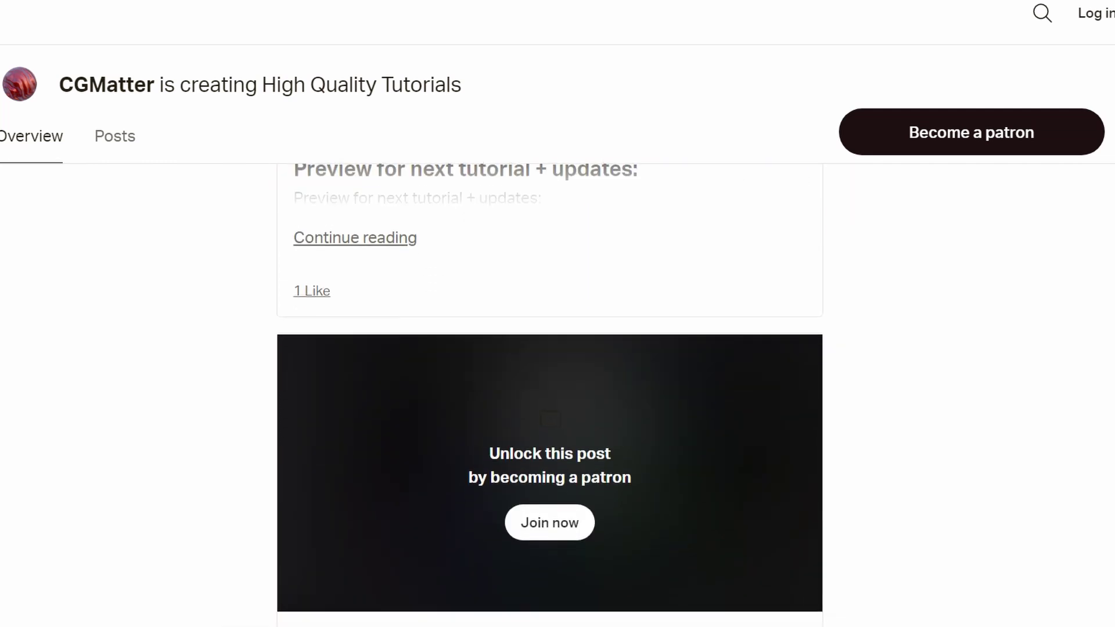
scroll(550, 395, down, 10)
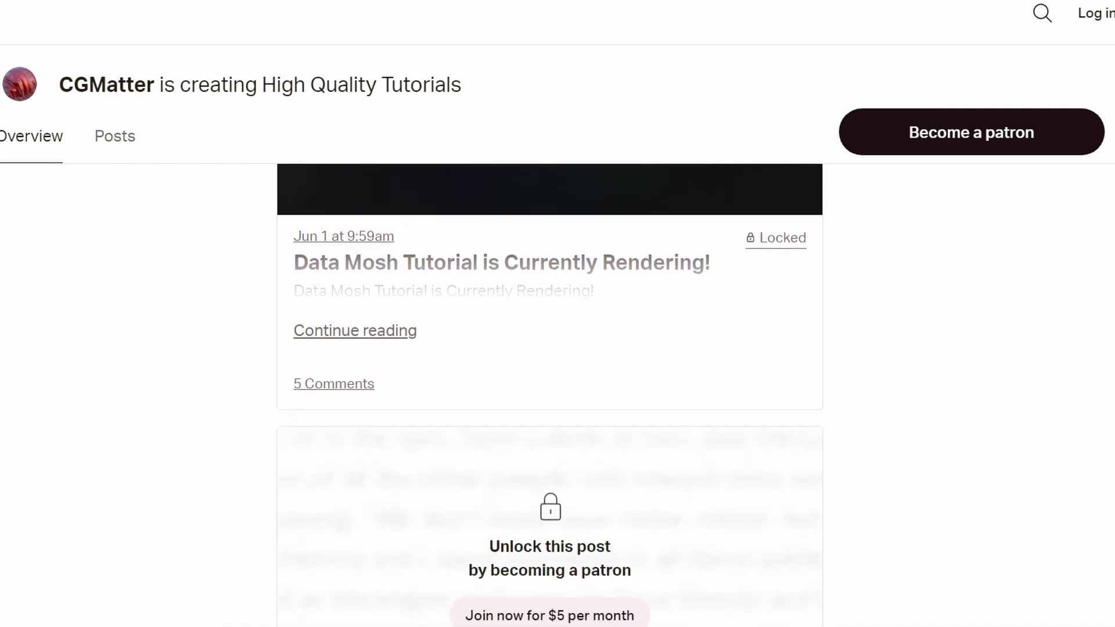
scroll(549, 395, down, 9)
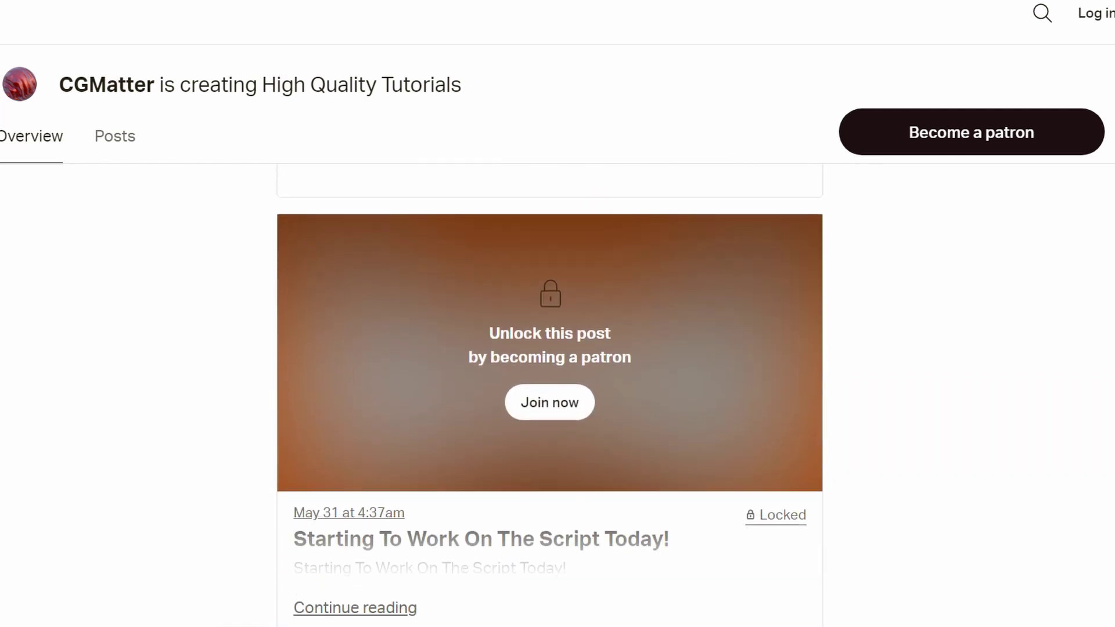
scroll(550, 395, down, 2)
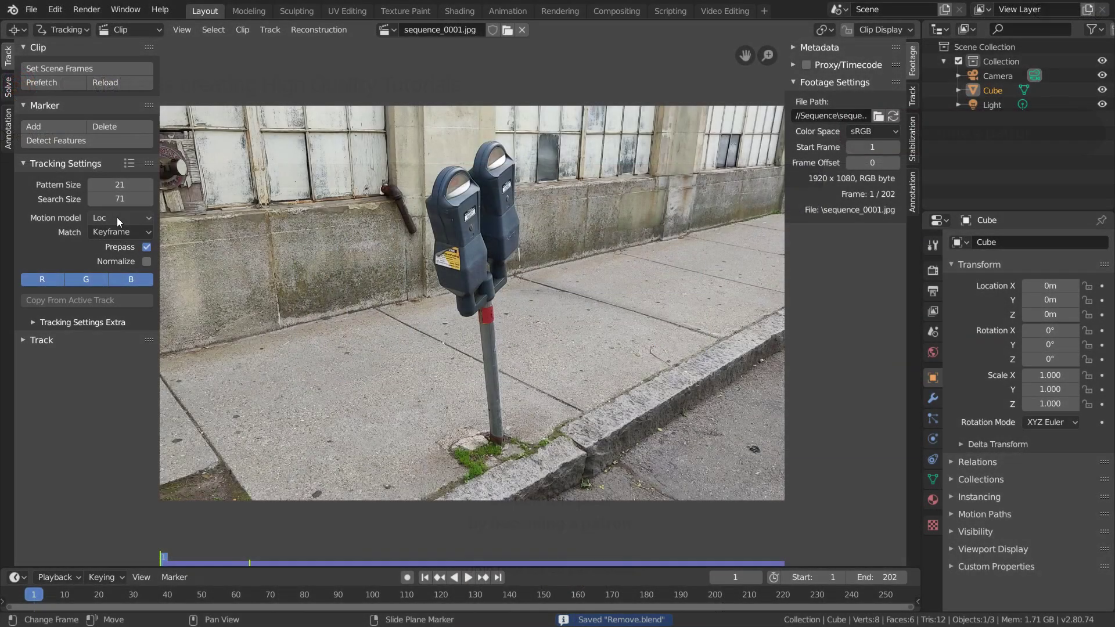
Step: In Blender's clip editor, set the tracking motion model to Perspective, enable Normalize, and set the correlation to 0.900
click(116, 218)
click(117, 236)
click(100, 321)
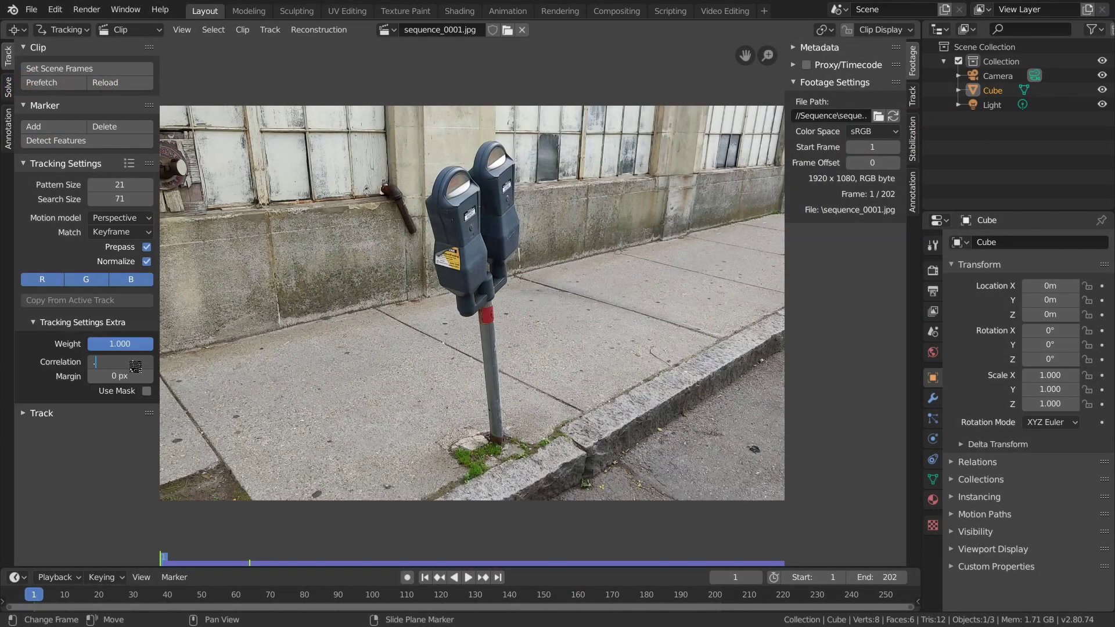
Step: Place a tracking marker on a small dark spot on the sidewalk at frame 1
scroll(357, 384, up, 6)
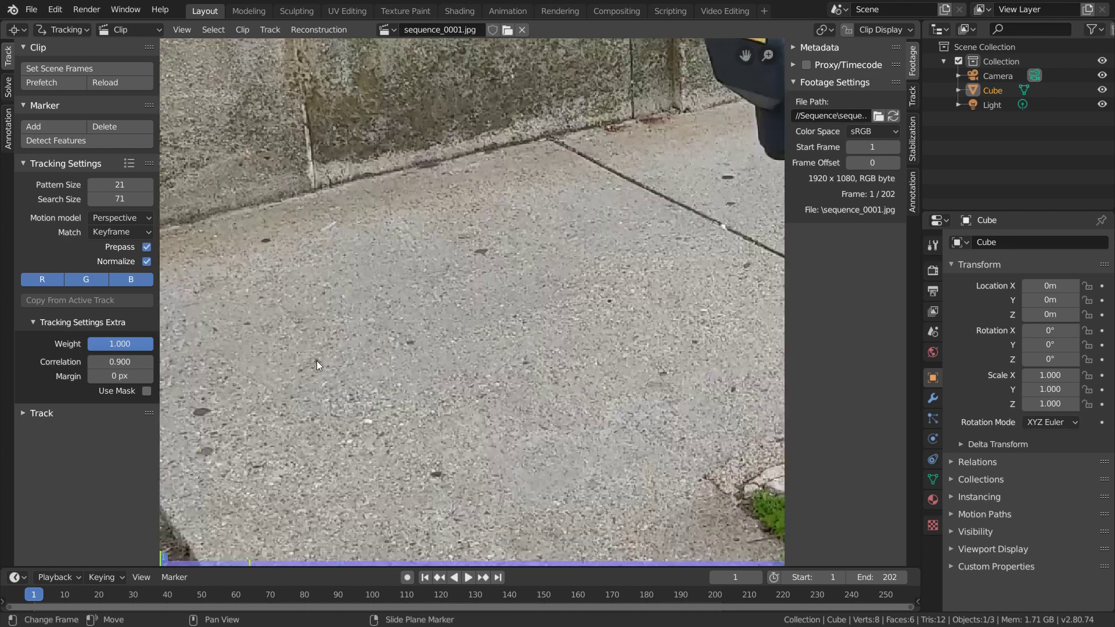
ctrl+click(346, 374)
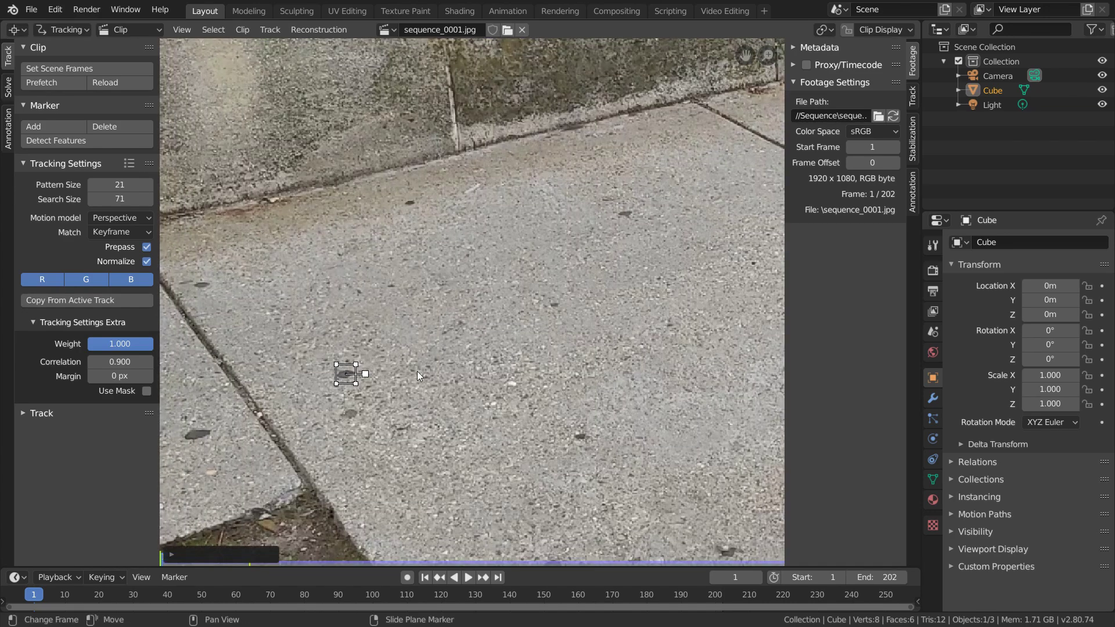
Step: Enlarge the marker on the dark sidewalk spot and display its track preview
key(s)
click(442, 356)
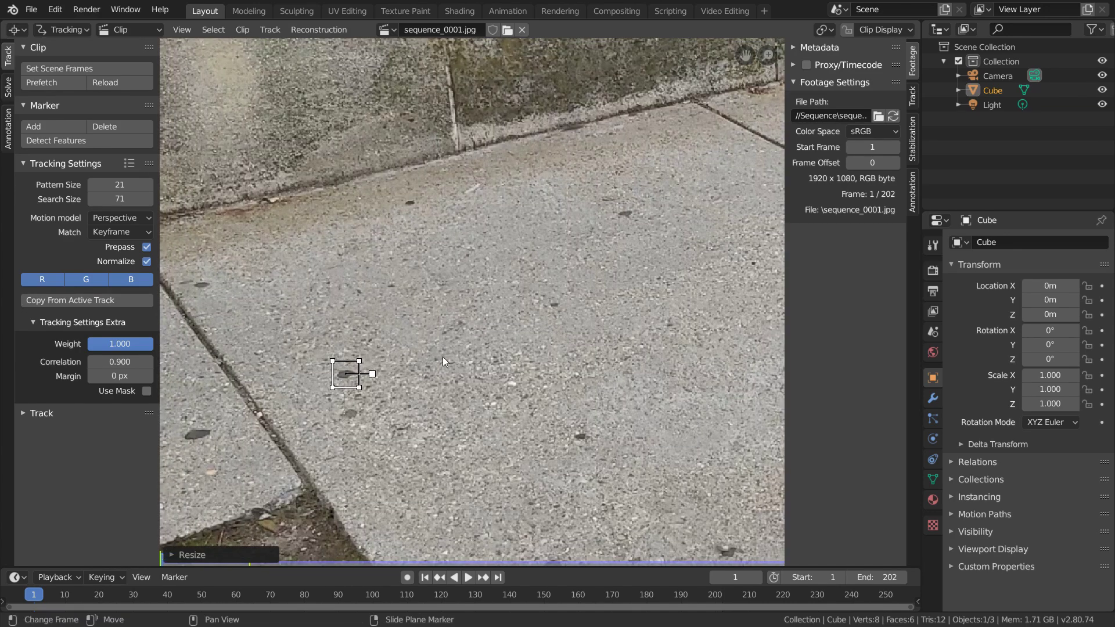
click(912, 96)
drag(851, 165, 857, 180)
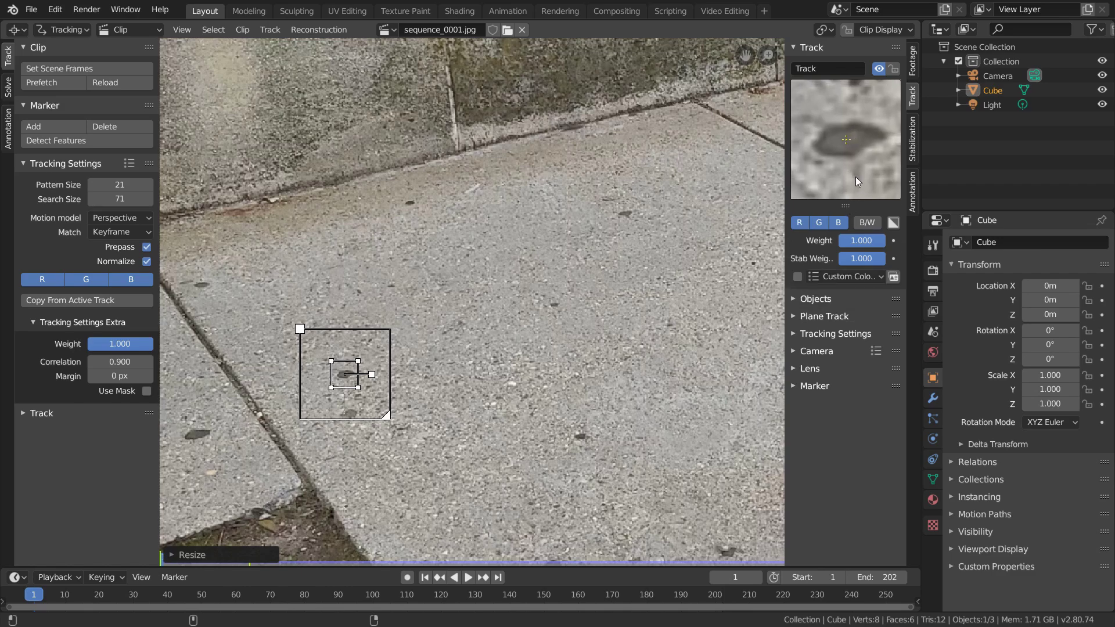
Step: Lock the view to the sidewalk-spot marker, track it forward to frame 202, and lock the track before returning to frame 1
key(l)
key(ctrl+t)
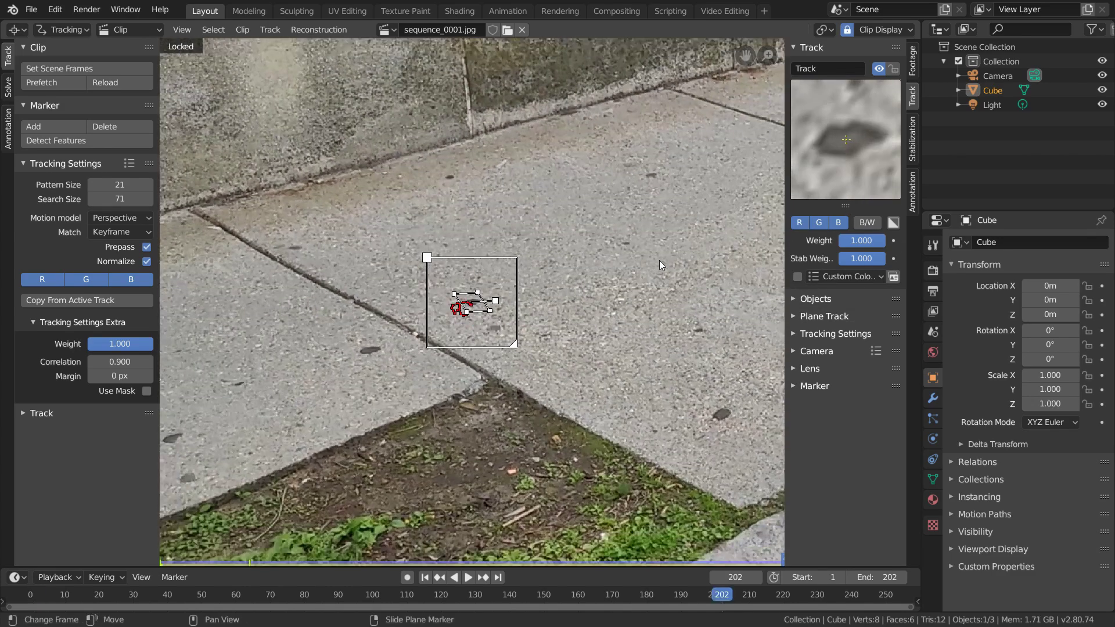
key(ctrl+l)
key(shift+Left)
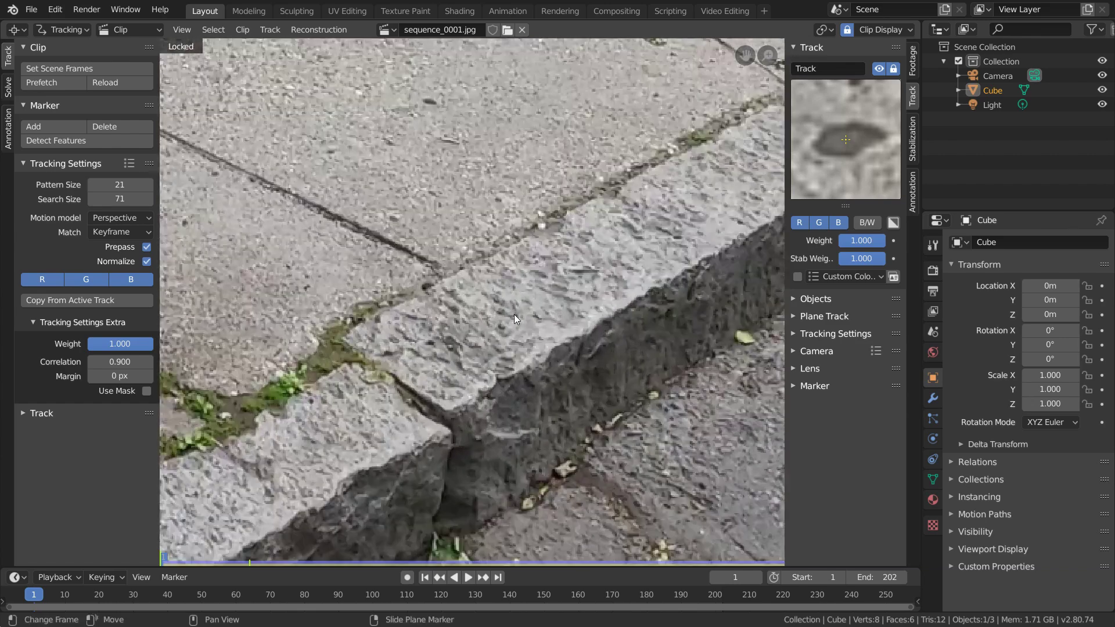
Step: Place a tracking marker on the top face of the stone curb, rotated to follow the curb and enlarged
ctrl+click(513, 315)
key(r)
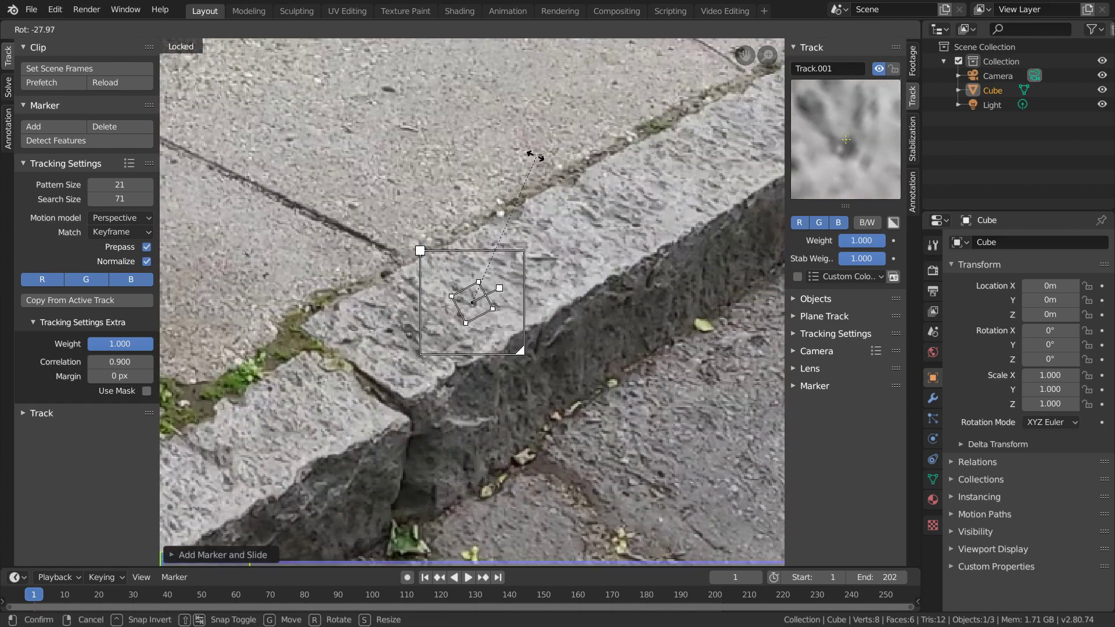
click(518, 146)
key(s)
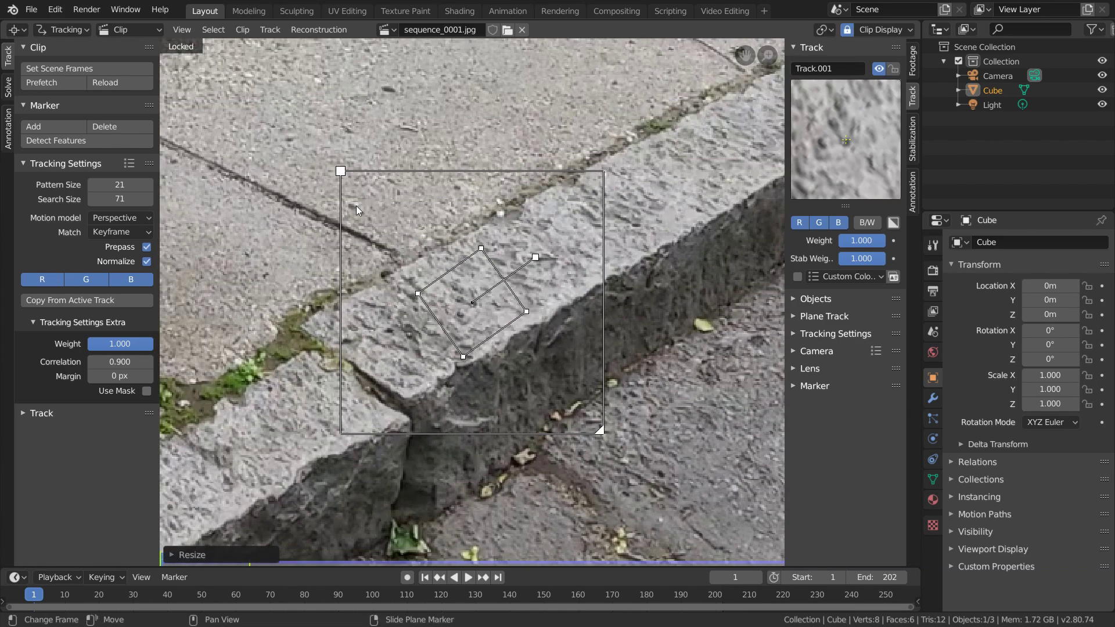
Step: Track the curb marker forward to frame 202 and lock it, returning to frame 1
key(ctrl+t)
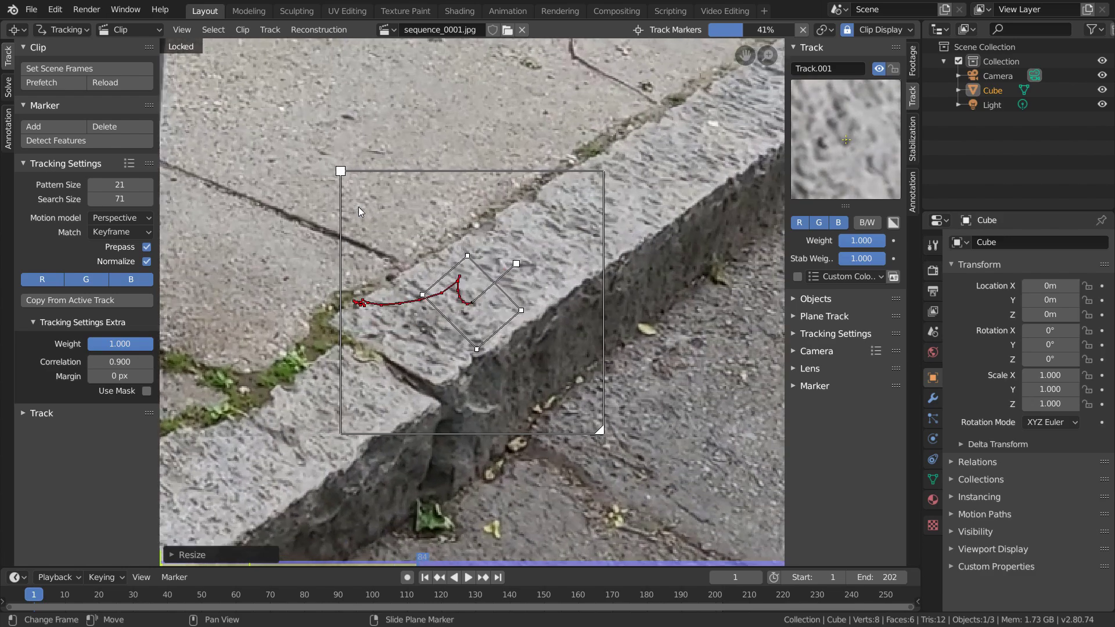
key(ctrl+l)
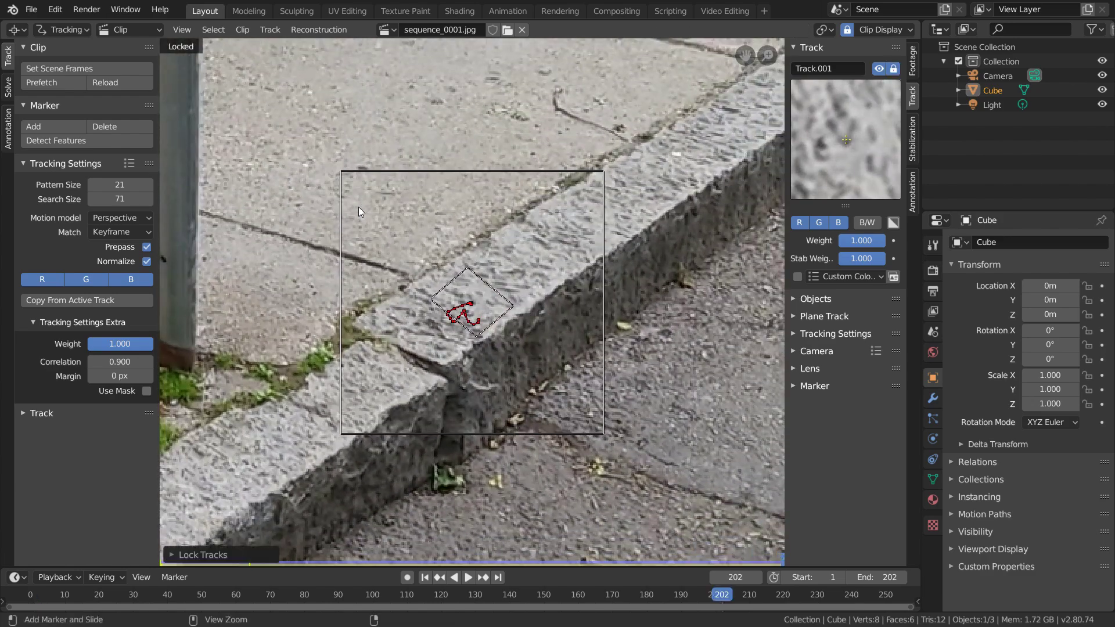
key(shift+Left)
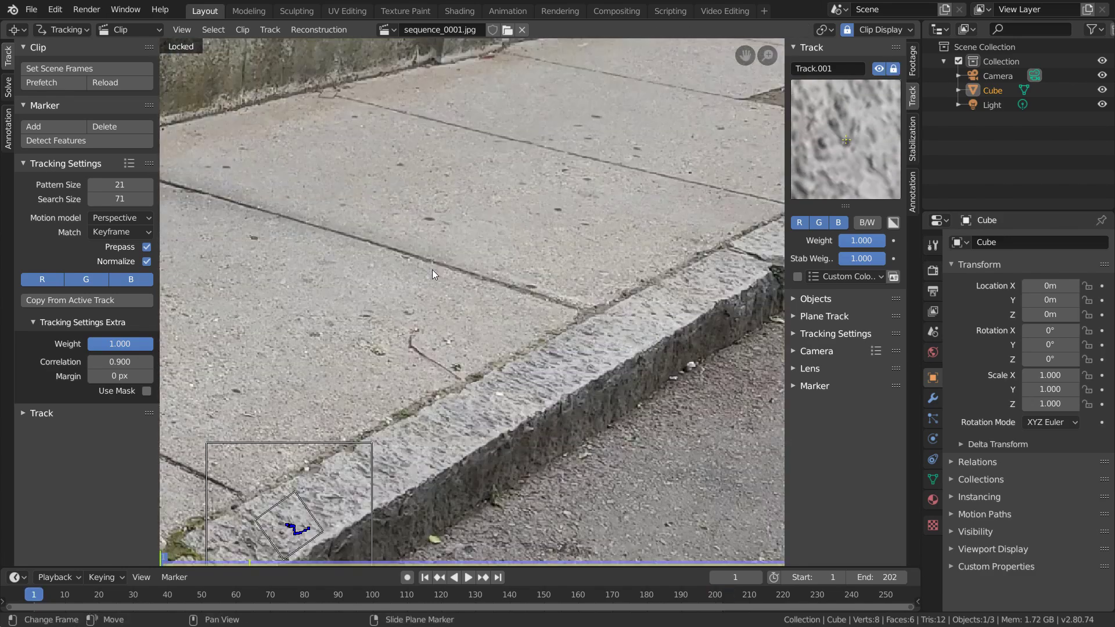
Step: Place a marker on the dark spot at the sidewalk joint near the curb and enlarge it
ctrl+click(472, 302)
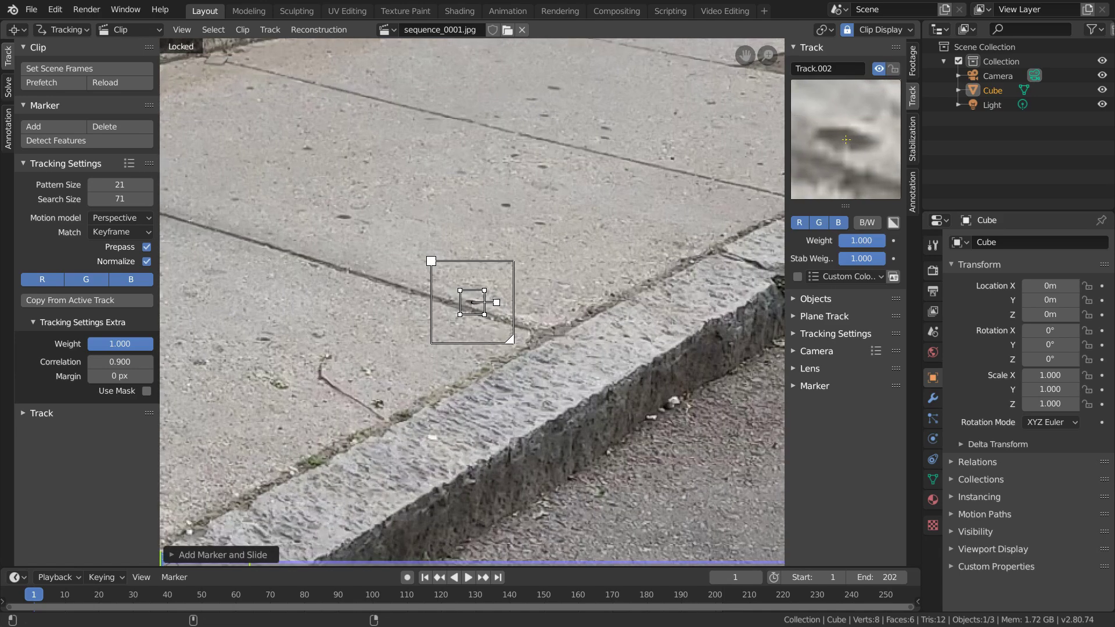
key(s)
click(756, 185)
Step: Track the sidewalk-joint marker forward through the clip and lock it, returning to frame 1
key(ctrl+t)
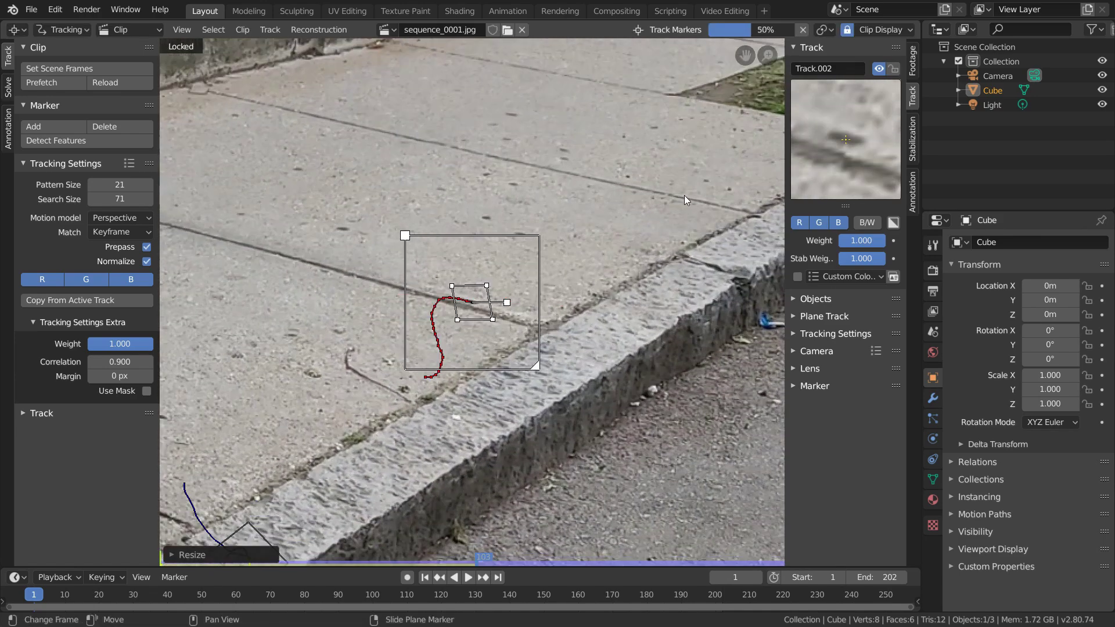
key(ctrl+l)
key(shift+Left)
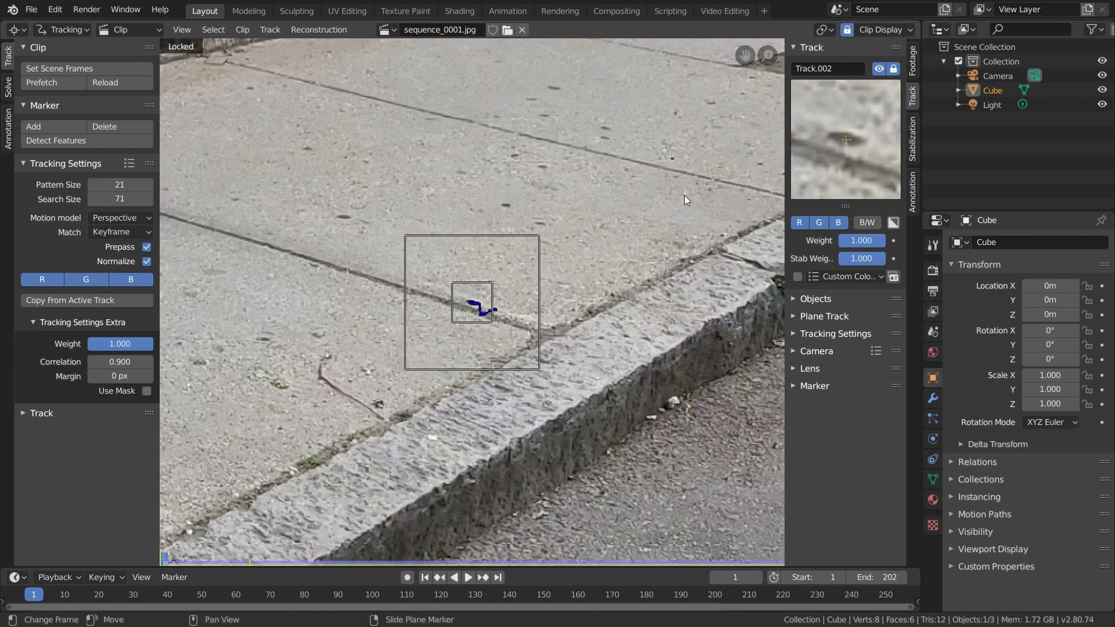
Step: Place a marker on the asphalt road surface beside the curb and enlarge it
scroll(616, 329, down, 3)
middle_drag(616, 328, 559, 276)
scroll(451, 401, up, 3)
scroll(450, 400, down, 2)
ctrl+click(472, 302)
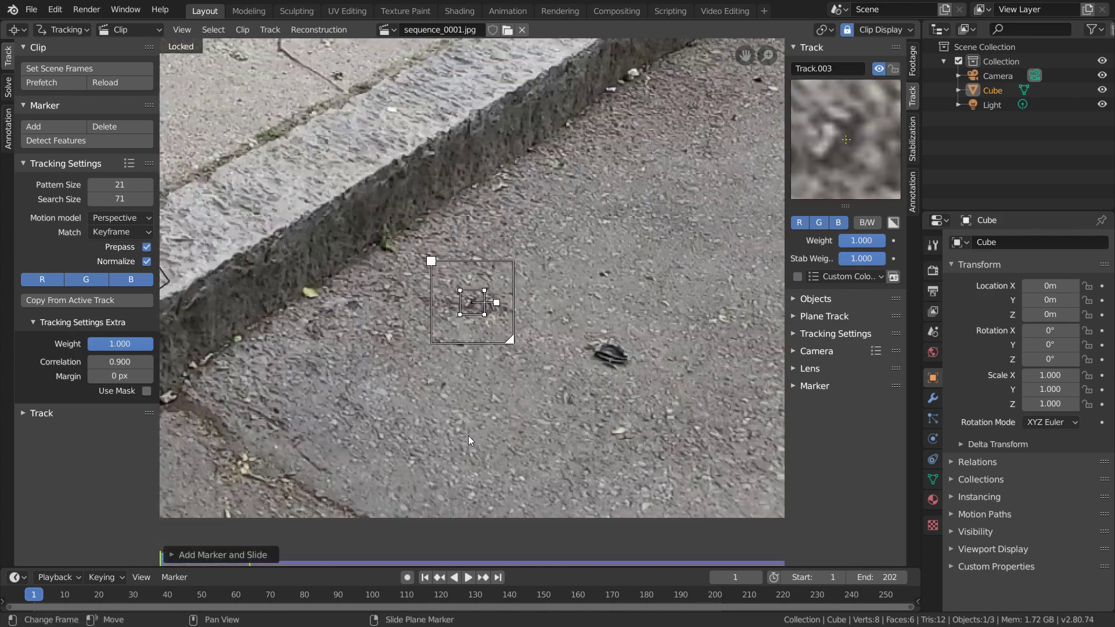
scroll(471, 301, down, 2)
key(s)
click(713, 262)
Step: Track the asphalt marker forward through the clip and lock it, returning to frame 1
key(ctrl+t)
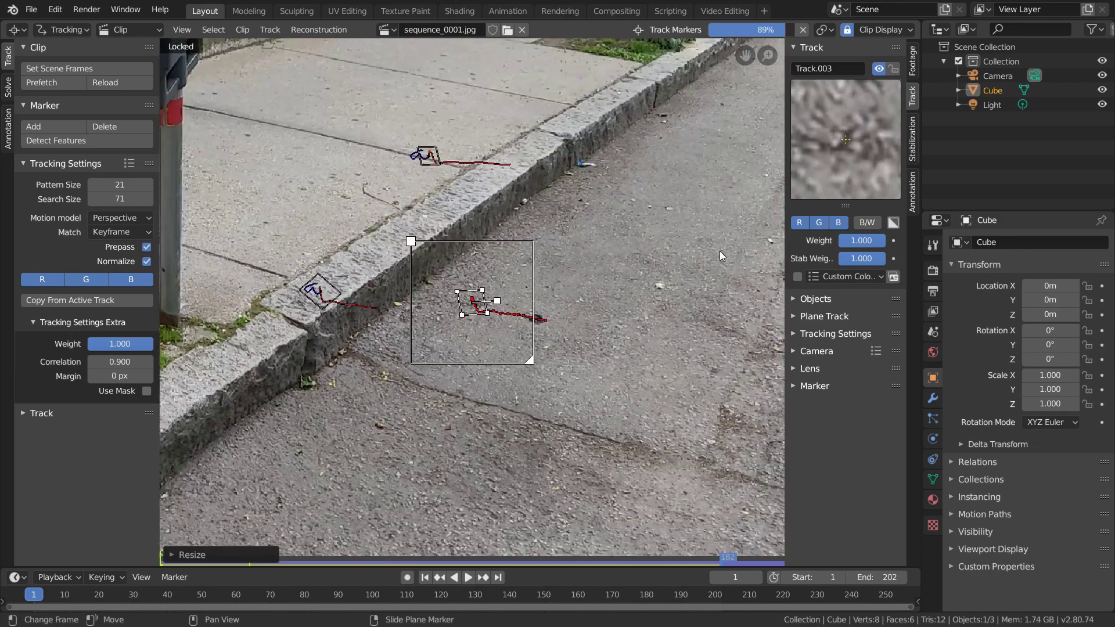
key(ctrl+l)
key(shift+Left)
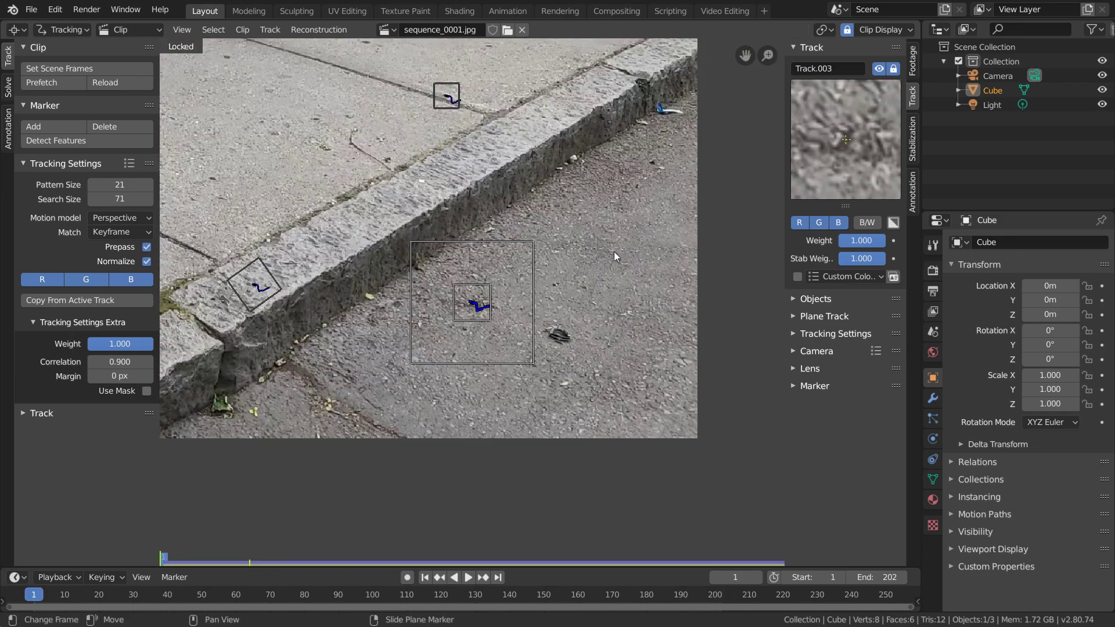
Step: Place a marker on the yellow and white sticker of the front parking meter and enlarge it to cover the sticker
scroll(614, 252, down, 3)
middle_drag(206, 144, 450, 276)
scroll(449, 276, up, 6)
middle_drag(375, 157, 412, 225)
ctrl+click(425, 222)
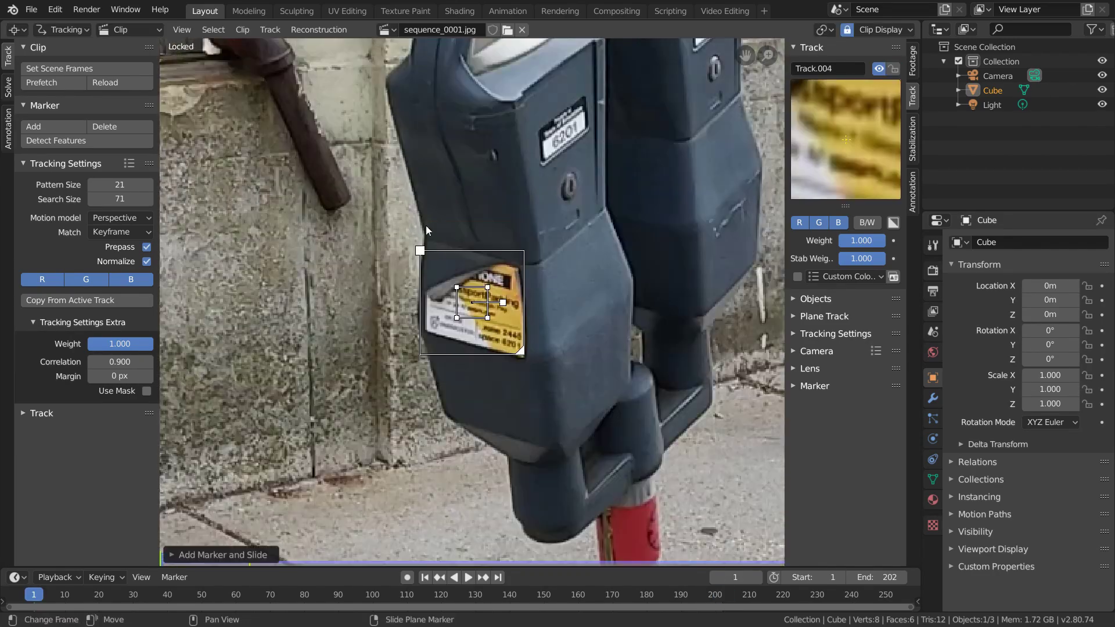
scroll(500, 331, up, 3)
key(s)
click(535, 356)
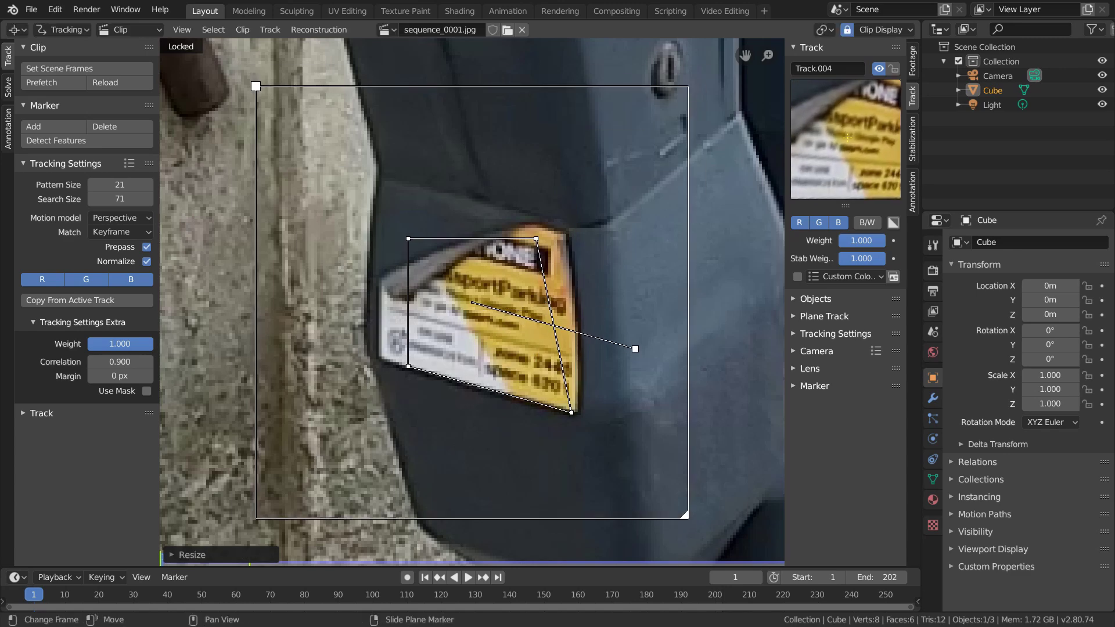
Step: Fit the marker's pattern corners to the meter sticker, then track it through the clip and lock it, returning to frame 1
drag(529, 244, 561, 269)
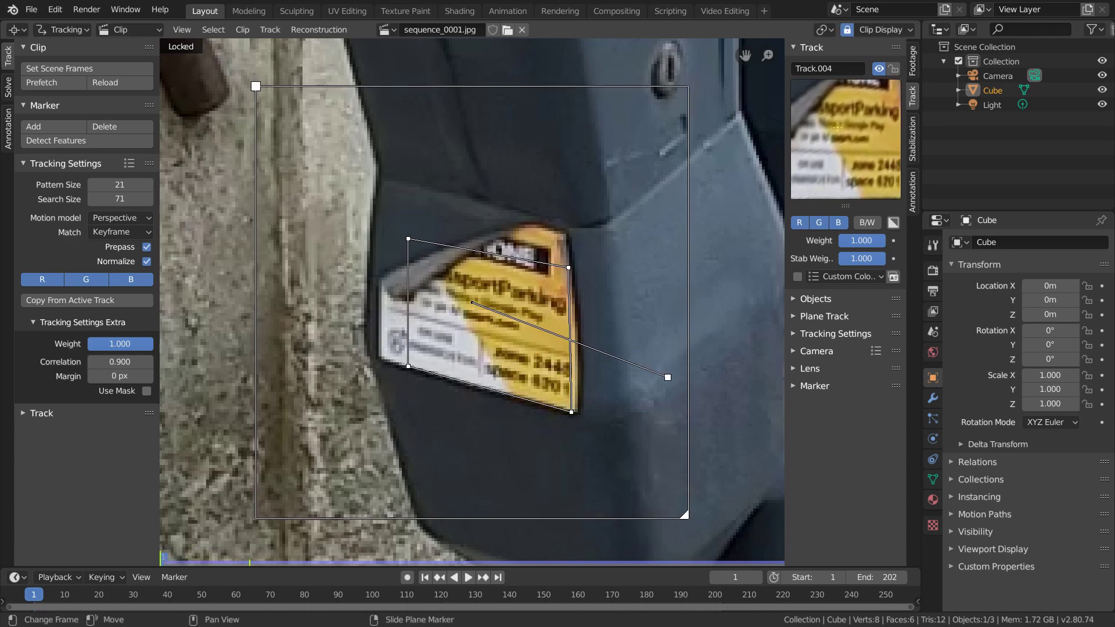
drag(409, 238, 402, 263)
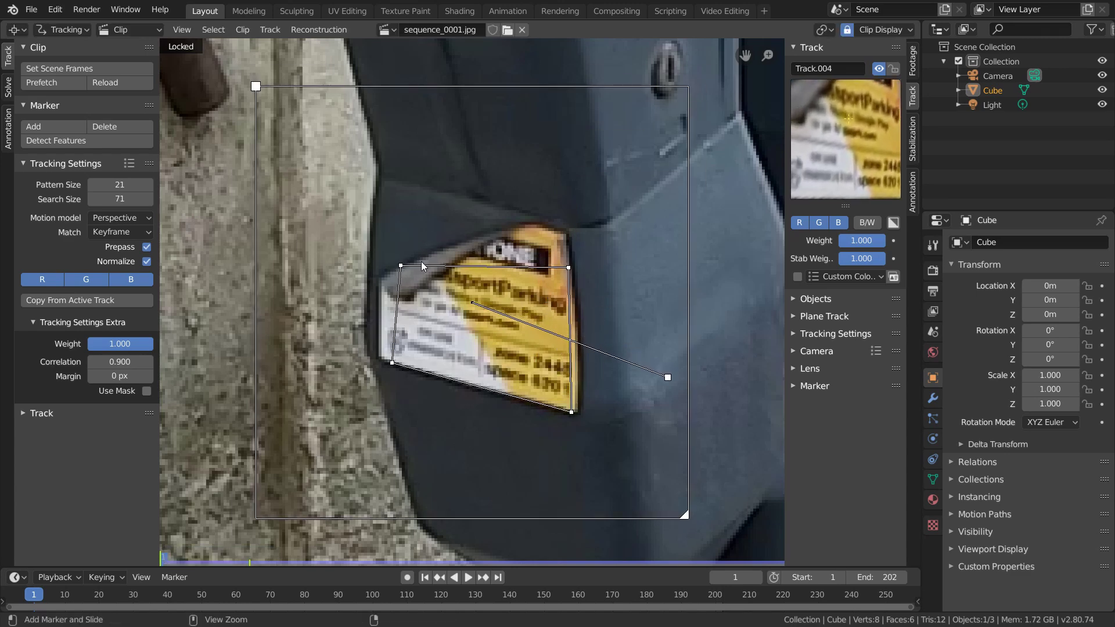
key(ctrl+t)
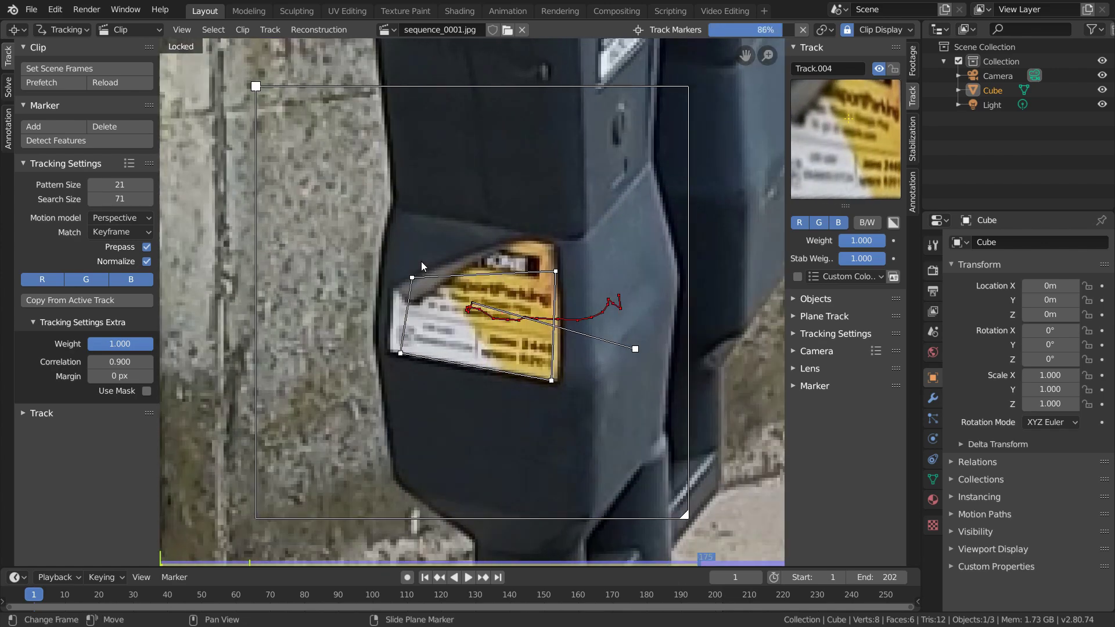
key(shift+Left)
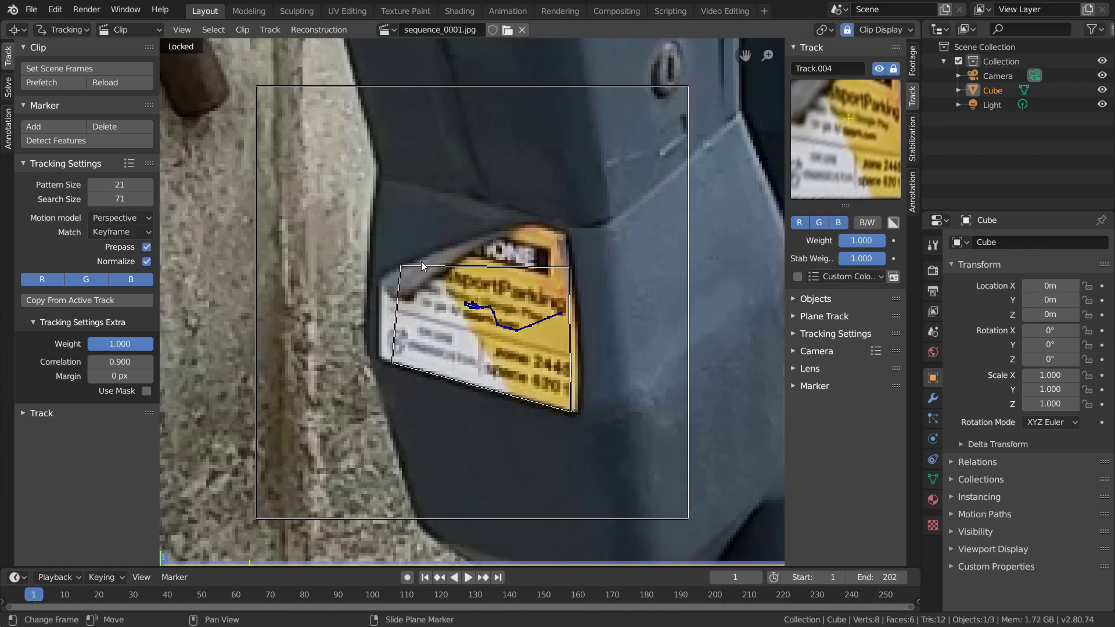
Step: With the view unlocked from the selection, place an enlarged marker on the dark-stained window pane nearest the wall pillar behind the meters
scroll(420, 262, down, 6)
middle_drag(345, 144, 298, 331)
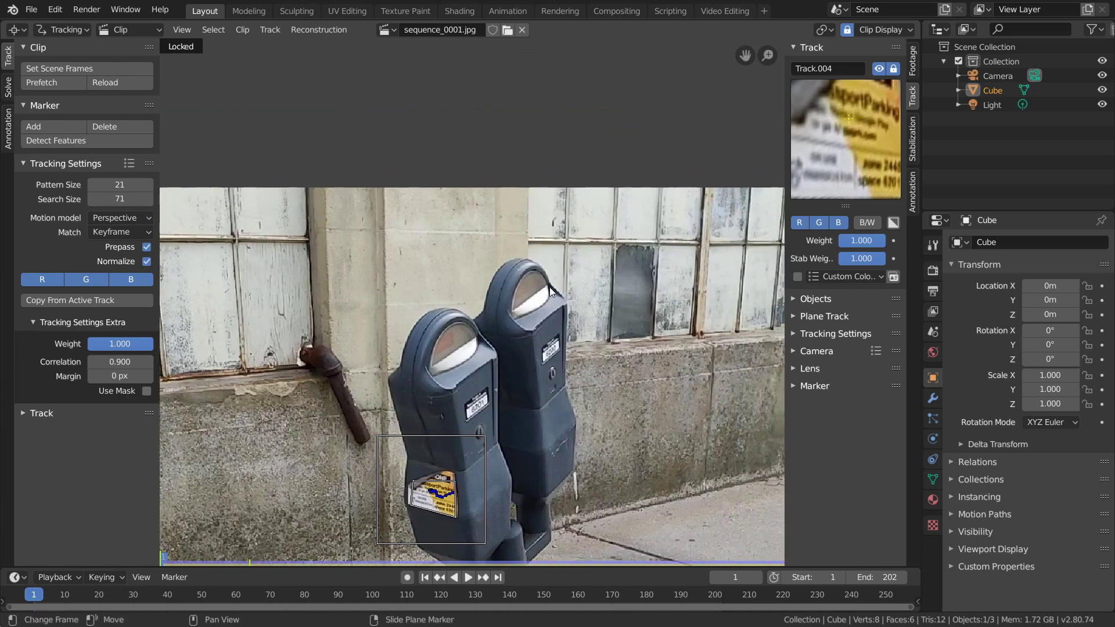
middle_drag(778, 316, 616, 312)
scroll(538, 291, up, 3)
ctrl+click(538, 291)
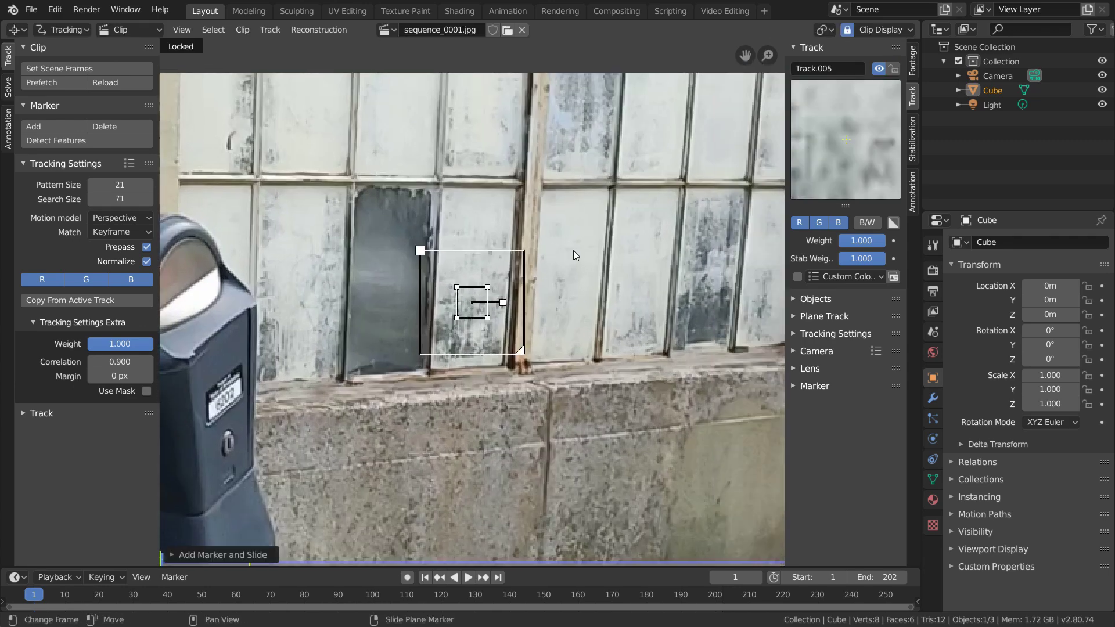
key(ctrl+z)
key(l)
ctrl+click(704, 285)
middle_drag(777, 269, 584, 285)
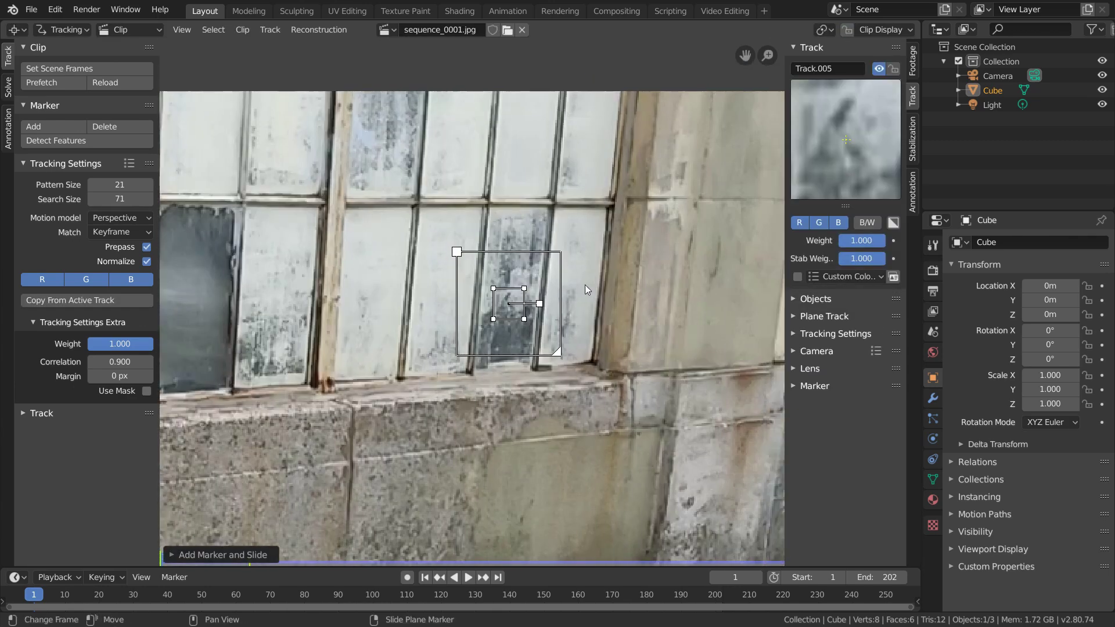
key(s)
click(678, 264)
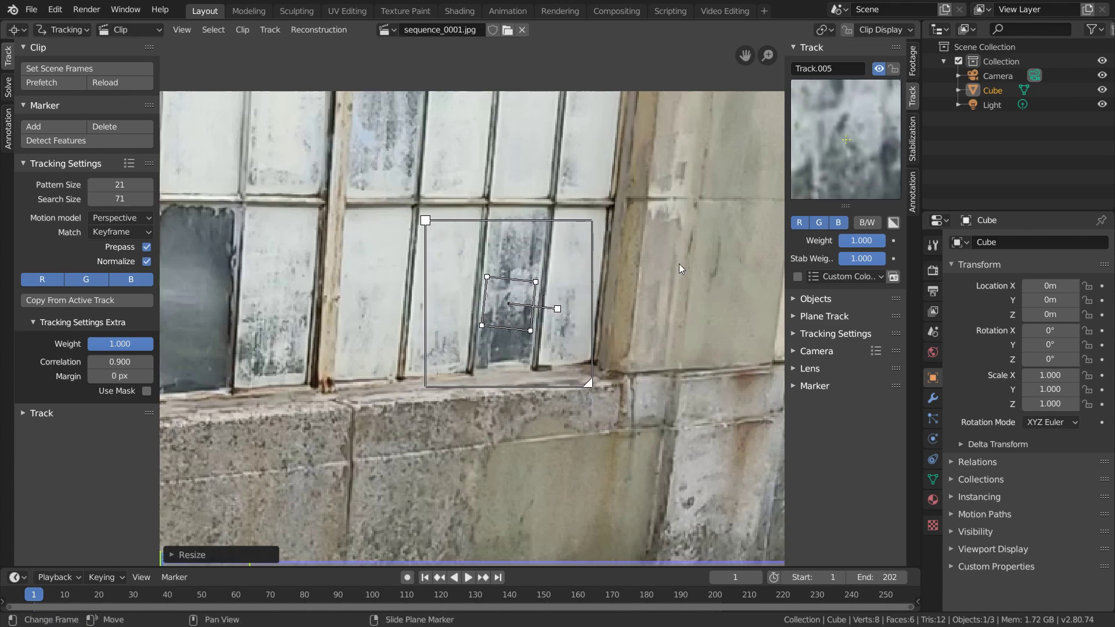
Step: Lock the view to the window-pane marker again, track it forward to frame 202, and lock the track before returning to frame 1
key(l)
key(ctrl+t)
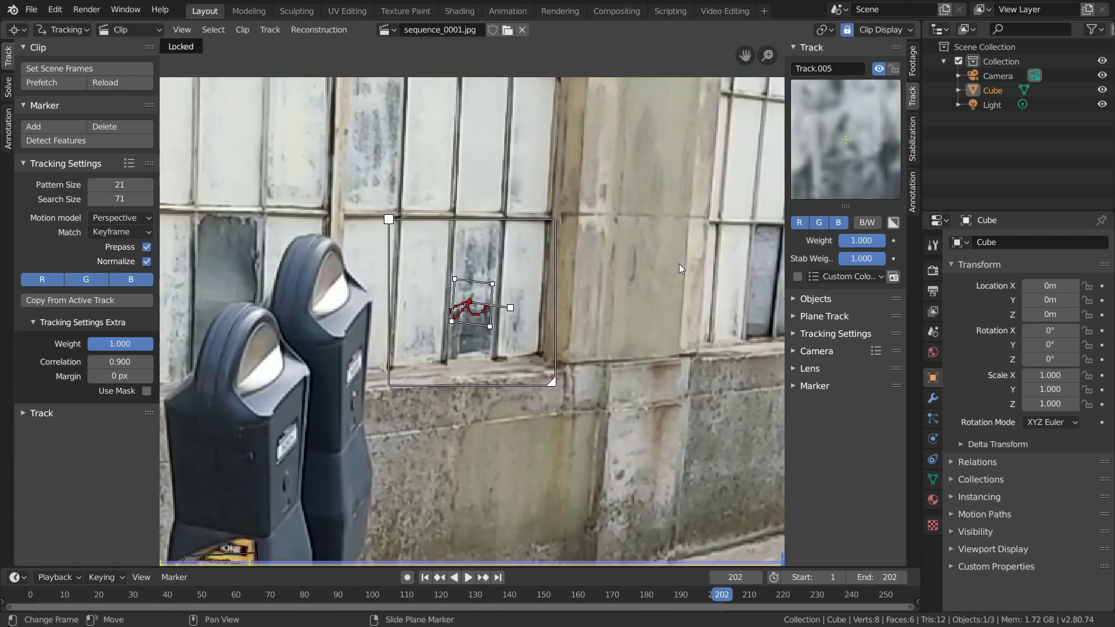
key(ctrl+l)
key(shift+Left)
Step: Place a marker on the 6201 number plate of the front parking meter and fit its pattern corners to the plate's outline
scroll(609, 292, down, 5)
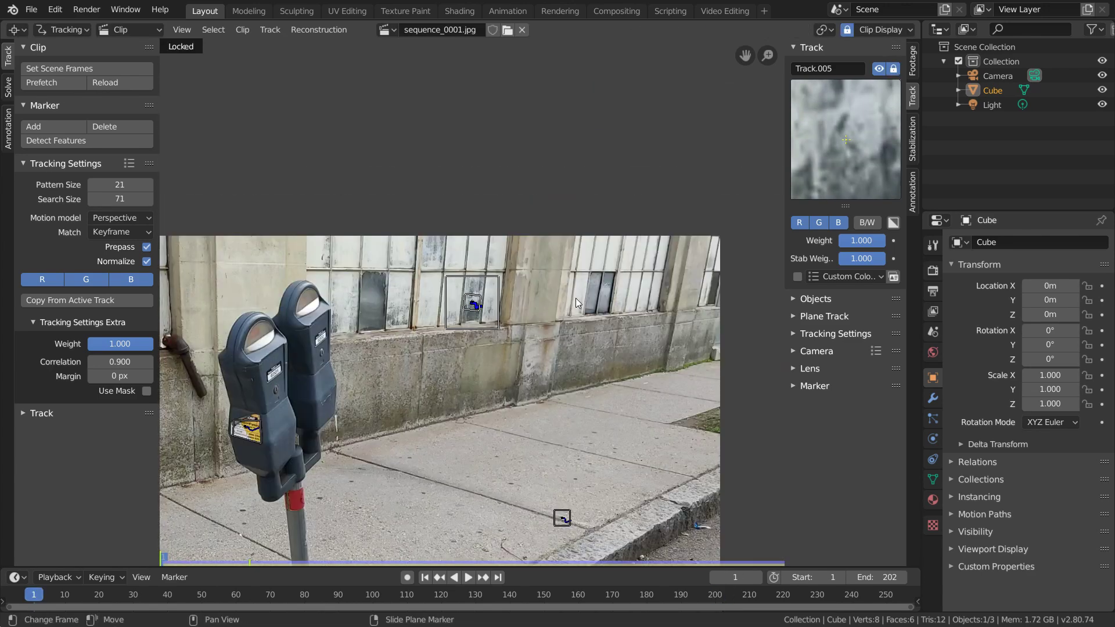
middle_drag(305, 350, 441, 325)
scroll(442, 325, up, 6)
middle_drag(328, 394, 374, 285)
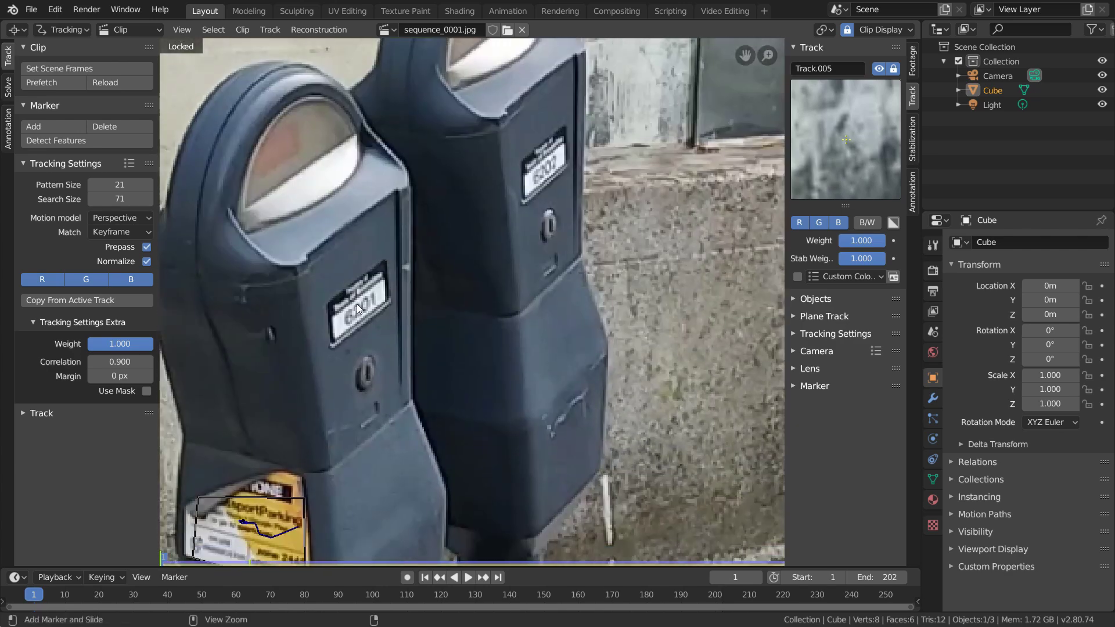
ctrl+click(356, 304)
scroll(356, 304, up, 3)
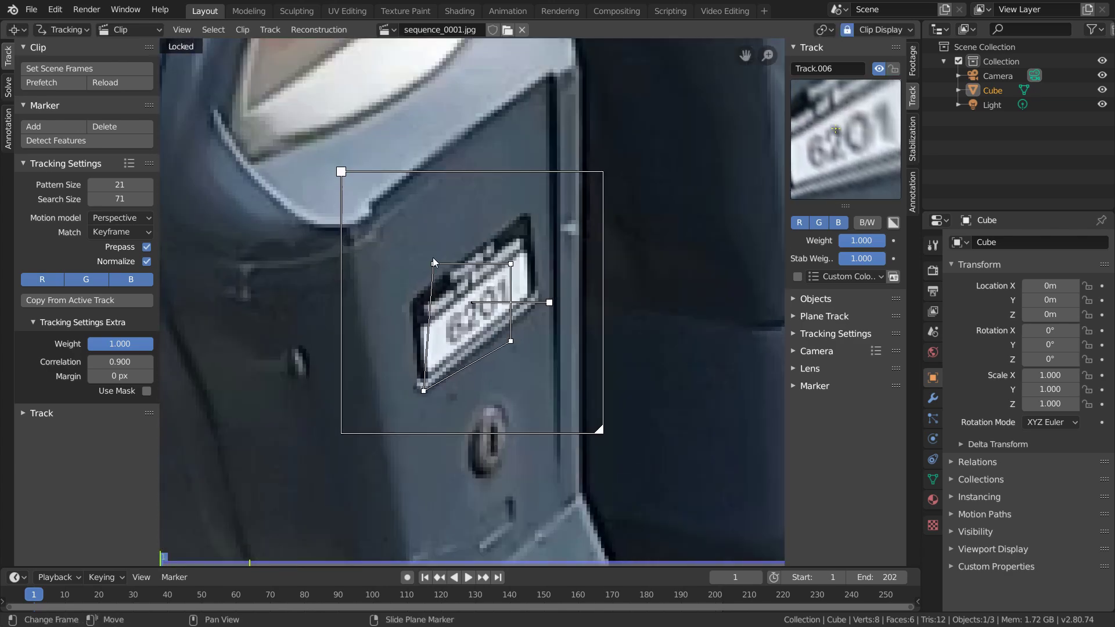
drag(514, 333, 534, 299)
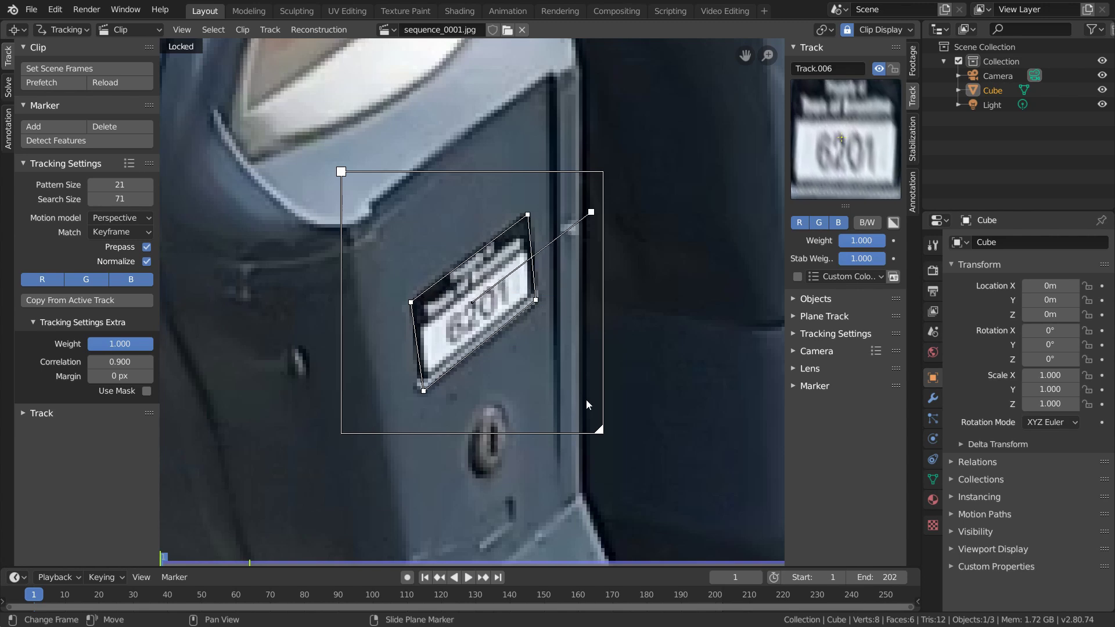
Step: Track the 6201 plate marker forward through the clip and lock it, returning to frame 1
key(ctrl+t)
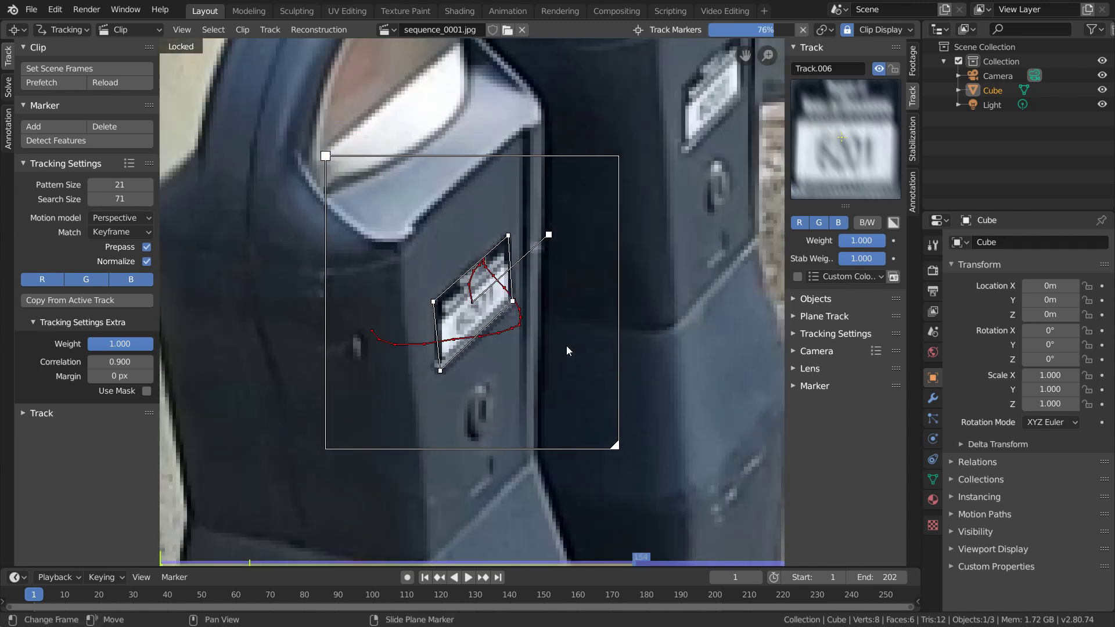
key(ctrl+l)
key(shift+Left)
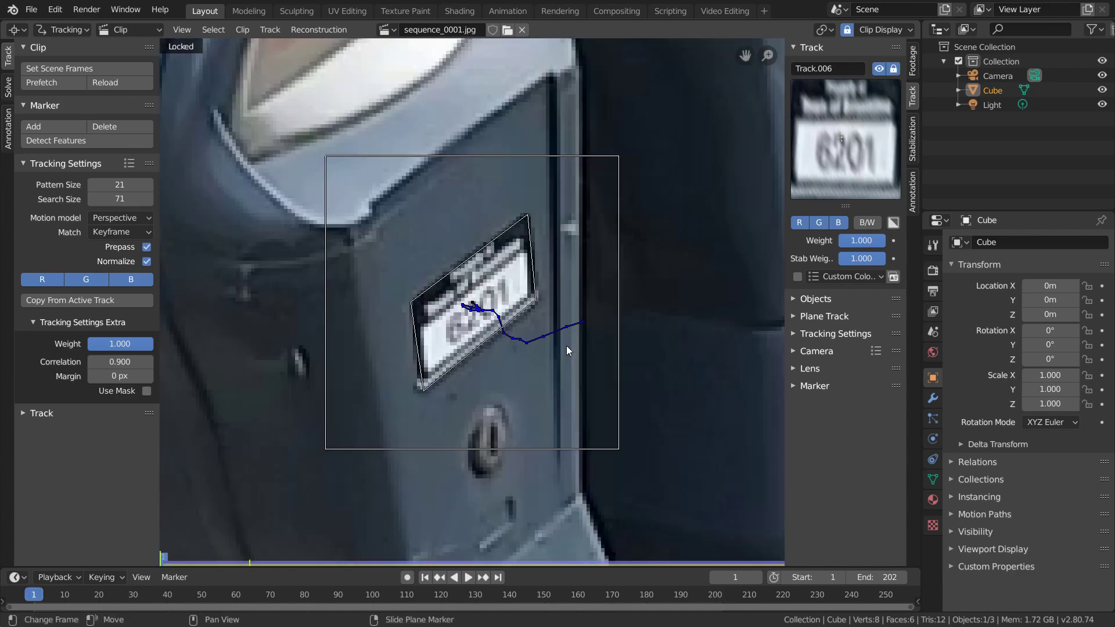
Step: Place a marker on the small dark spot beside the diagonal sidewalk joint near the wall
scroll(493, 384, down, 5)
shift+middle_drag(493, 384, 485, 190)
scroll(485, 191, down, 2)
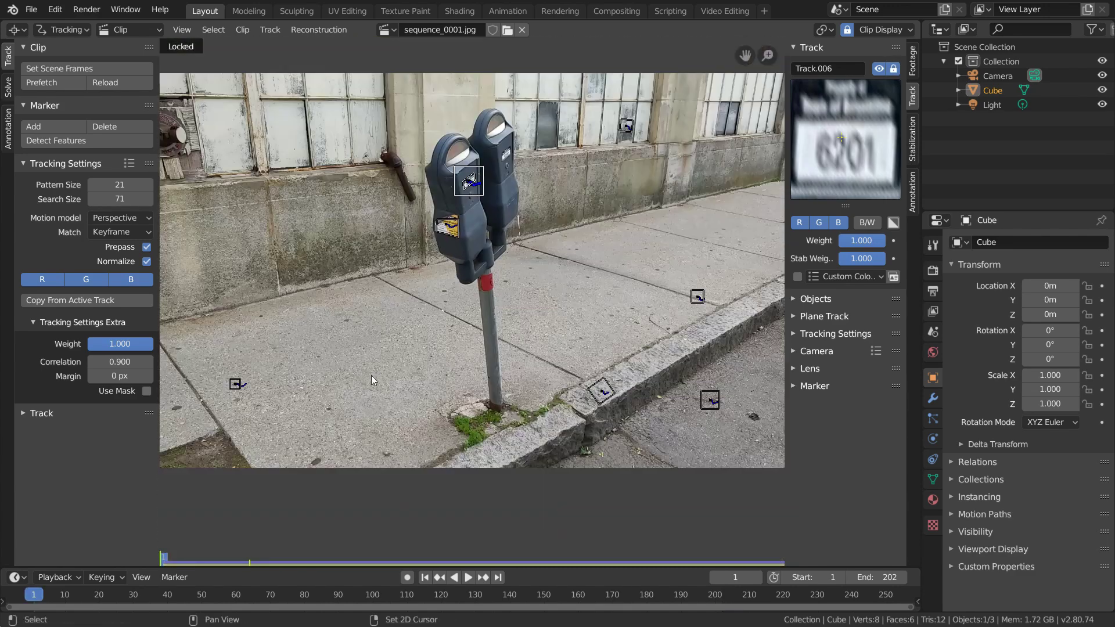
shift+middle_drag(381, 419, 497, 361)
scroll(490, 359, up, 2)
shift+middle_drag(284, 371, 461, 365)
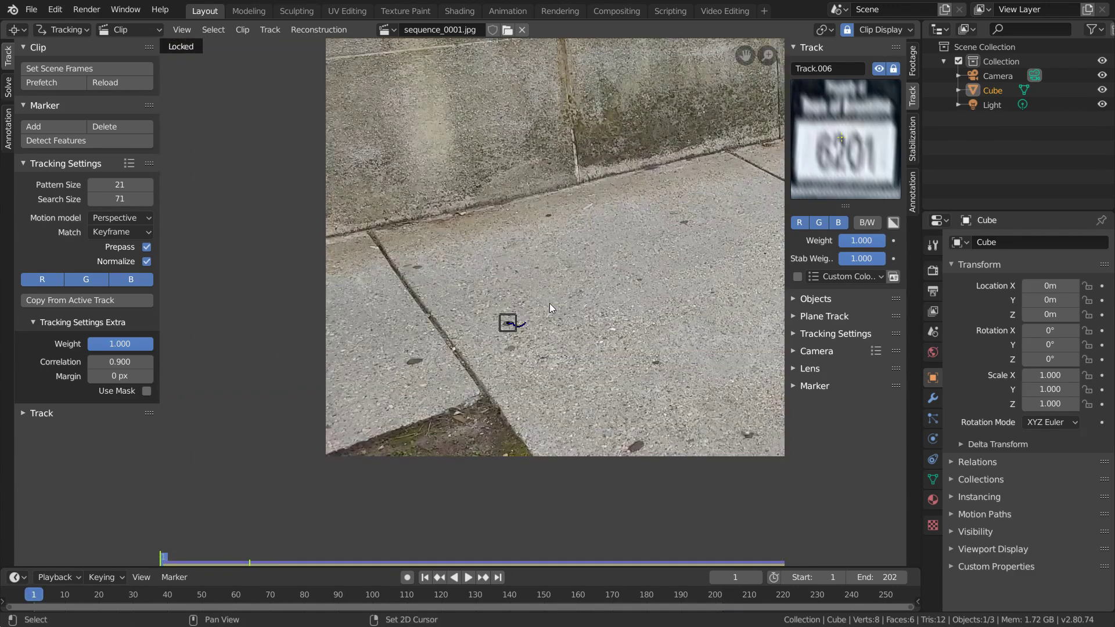
ctrl+click(416, 267)
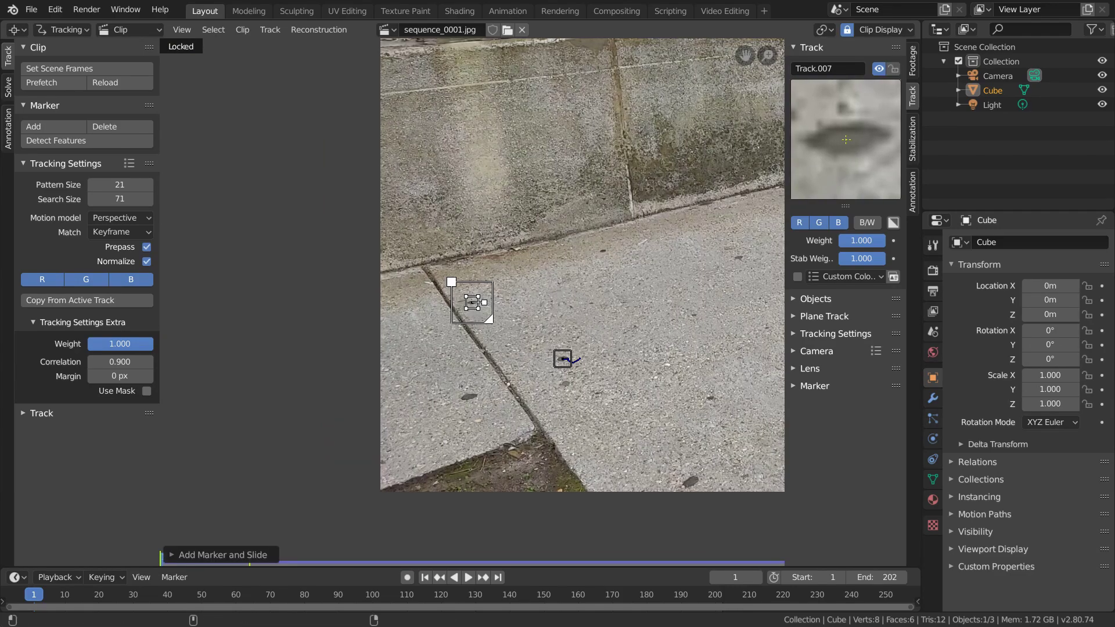
Step: Enlarge the marker on the dark spot beside the diagonal sidewalk joint, track it forward to frame 202 and lock it
scroll(555, 305, up, 3)
key(s)
click(666, 295)
key(ctrl+t)
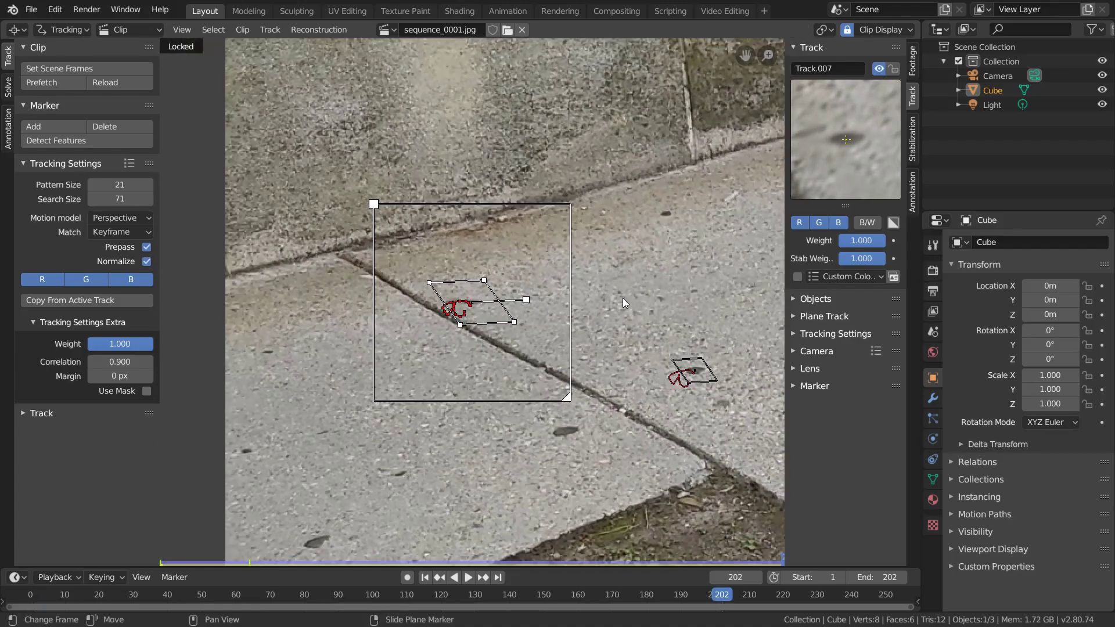
key(ctrl+l)
Step: Place a marker on the small dark spot on the sidewalk beside the curved twig and enlarge it
scroll(682, 341, down, 5)
middle_drag(681, 342, 254, 319)
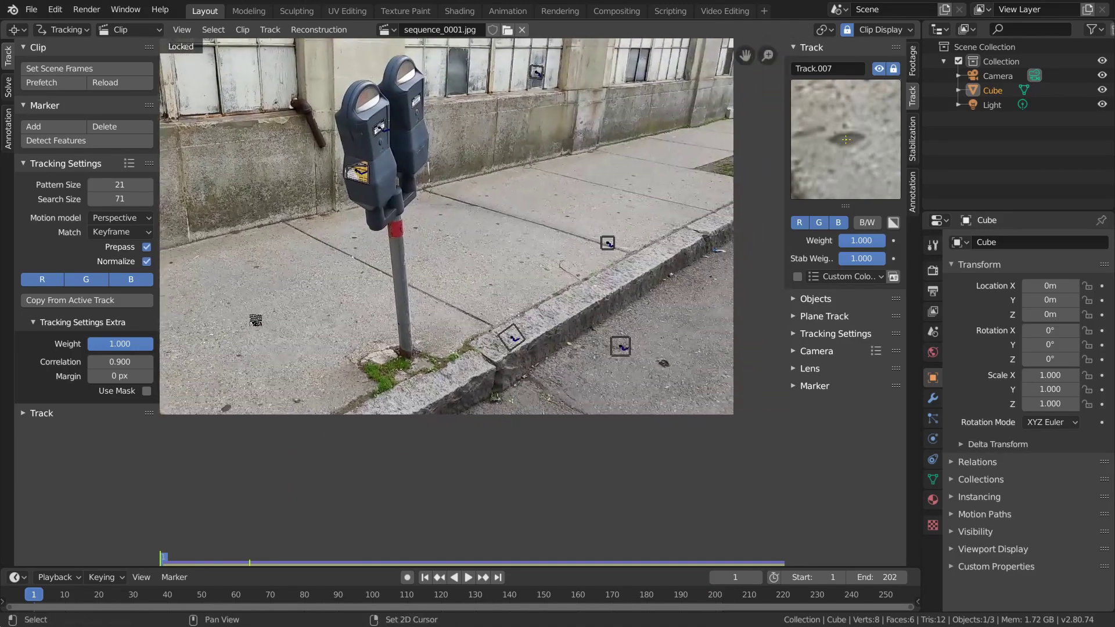
scroll(533, 239, up, 2)
mouse_move(532, 239)
middle_down()
mouse_move(400, 420)
mouse_move(400, 457)
mouse_move(533, 235)
middle_up()
scroll(428, 392, up, 2)
scroll(400, 457, up, 2)
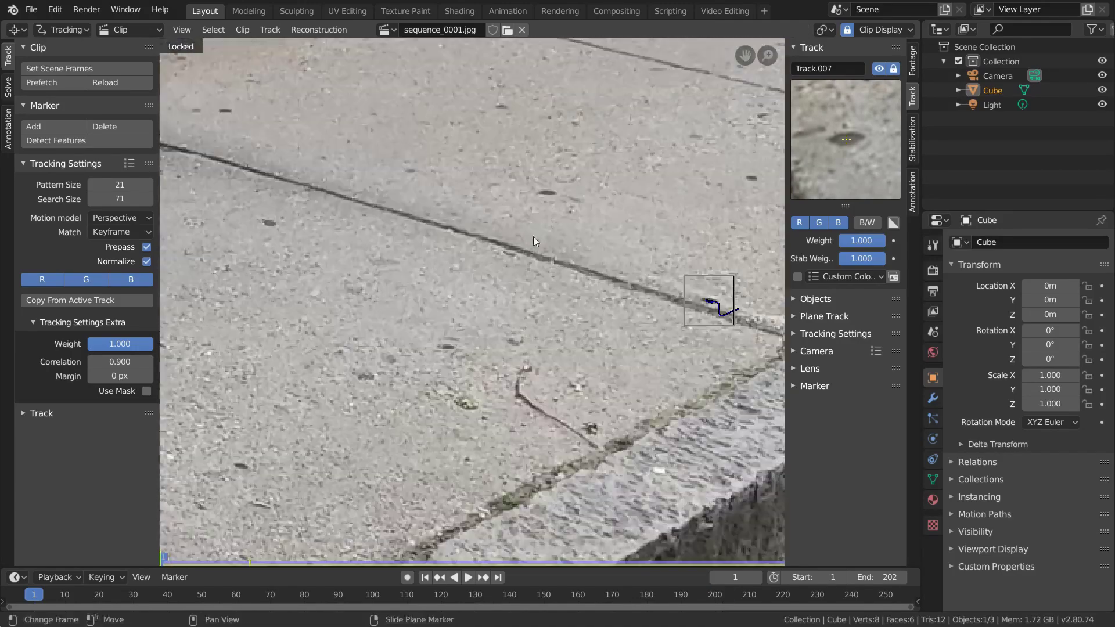
ctrl+click(448, 347)
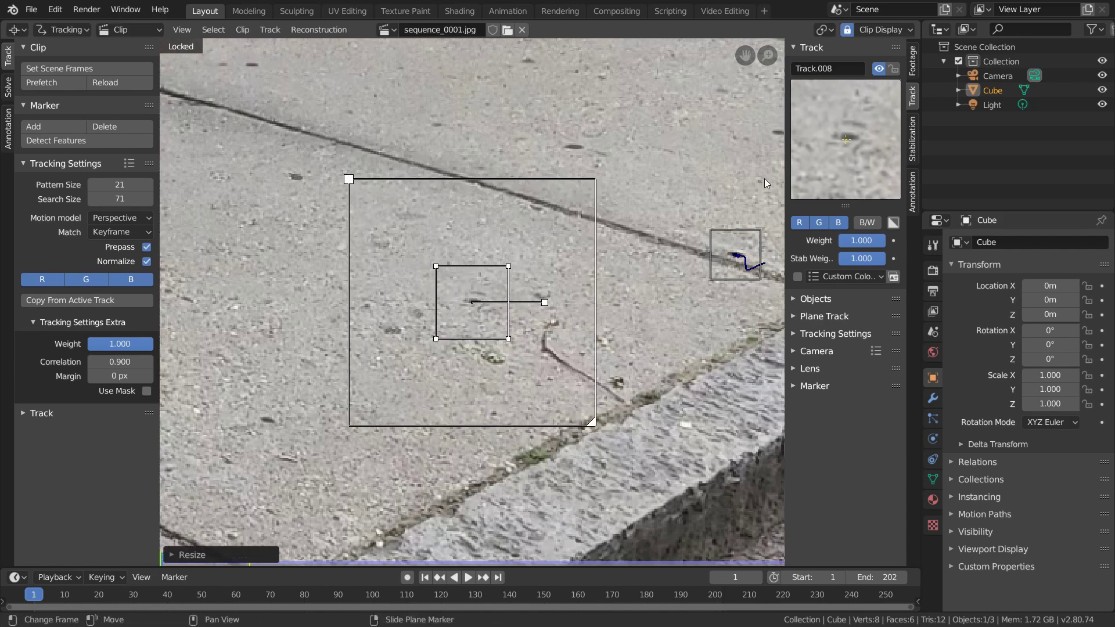
Step: Track the marker beside the twig forward to frame 202 and lock it, returning to frame 1
key(ctrl+t)
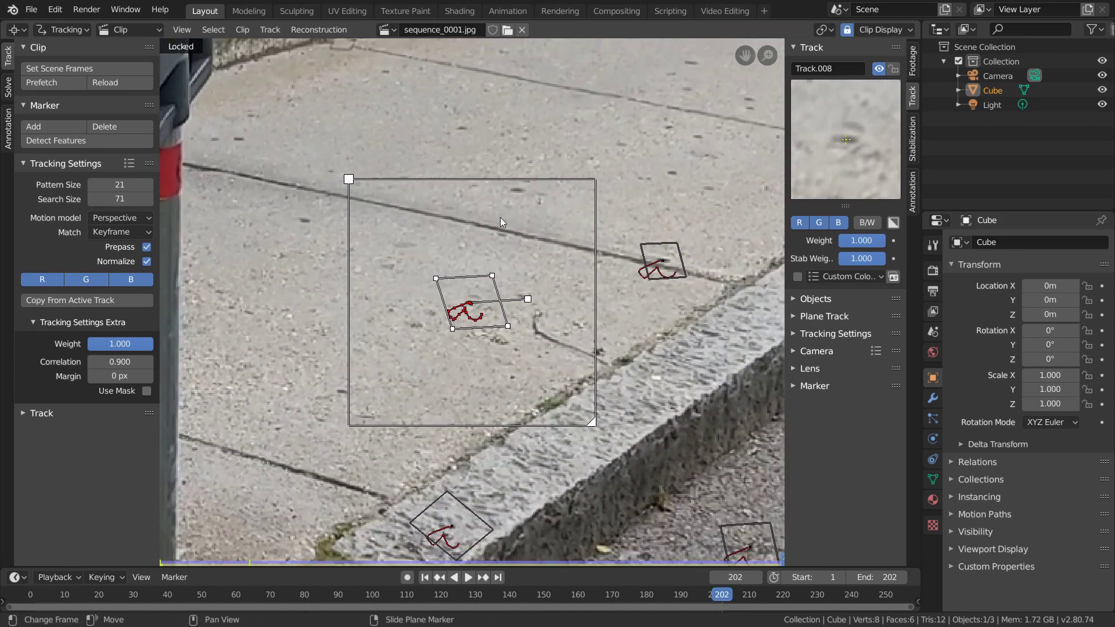
key(ctrl+l)
key(shift+Left)
Step: Place a marker on the white speck atop the curb, enlarged about 2.2 times and rotated to the curb's angle, and track and lock it
scroll(500, 217, down, 2)
middle_drag(569, 384, 538, 308)
scroll(326, 419, up, 2)
ctrl+click(530, 345)
key(s)
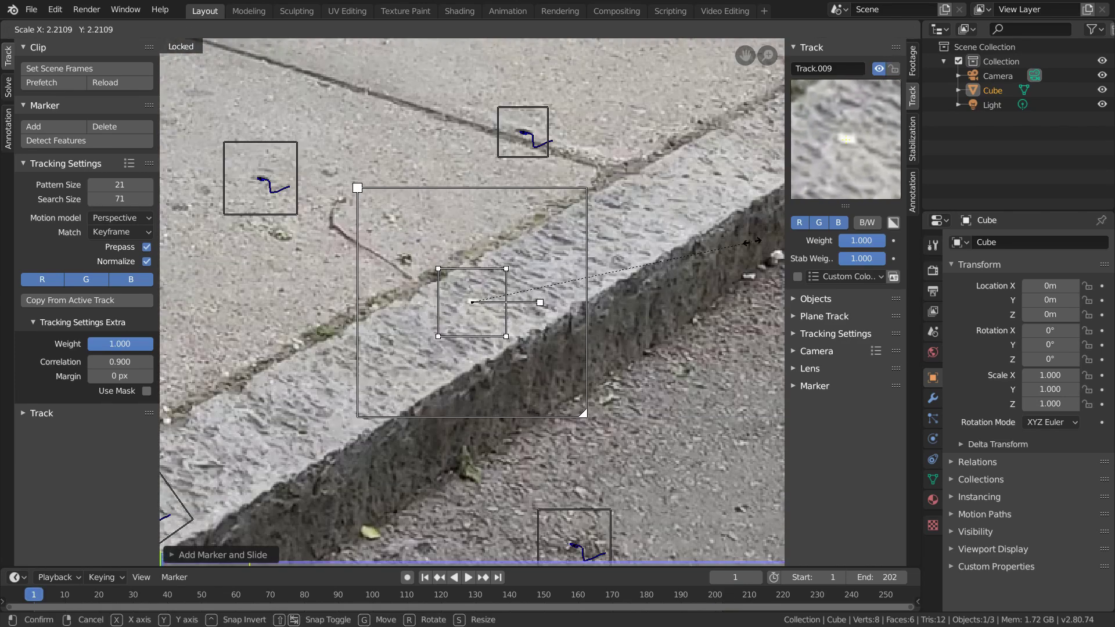
key(Return)
key(r)
key(ctrl+t)
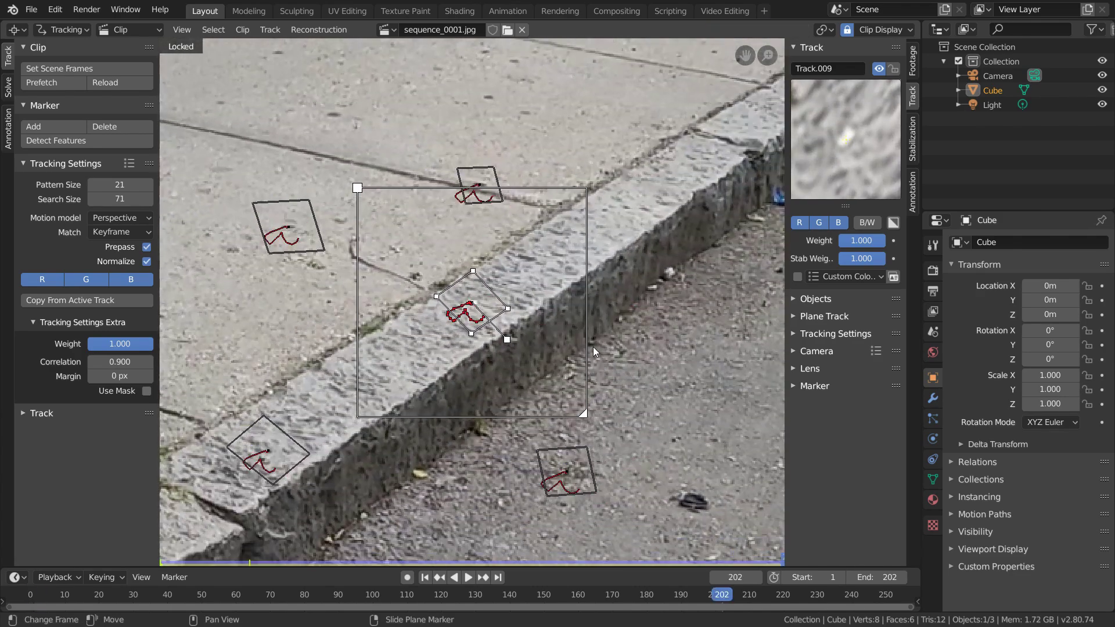
key(shift+Left)
Step: Place a rotated, enlarged marker on the lower part of the stained wall pillar, and track it to frame 202 and lock it
scroll(478, 269, down, 4)
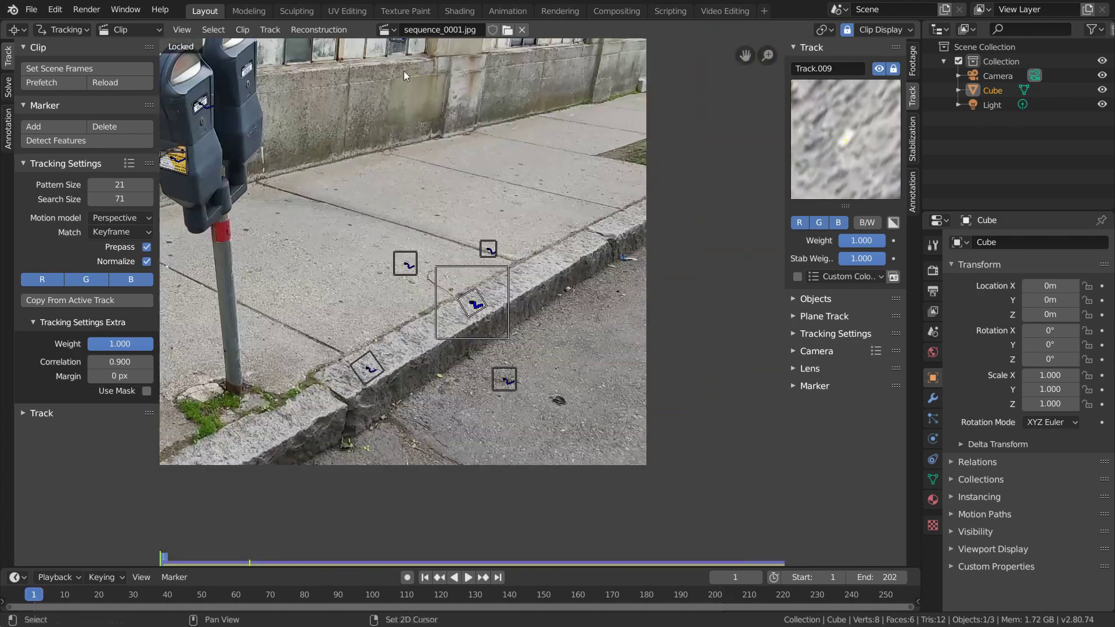
scroll(368, 213, up, 6)
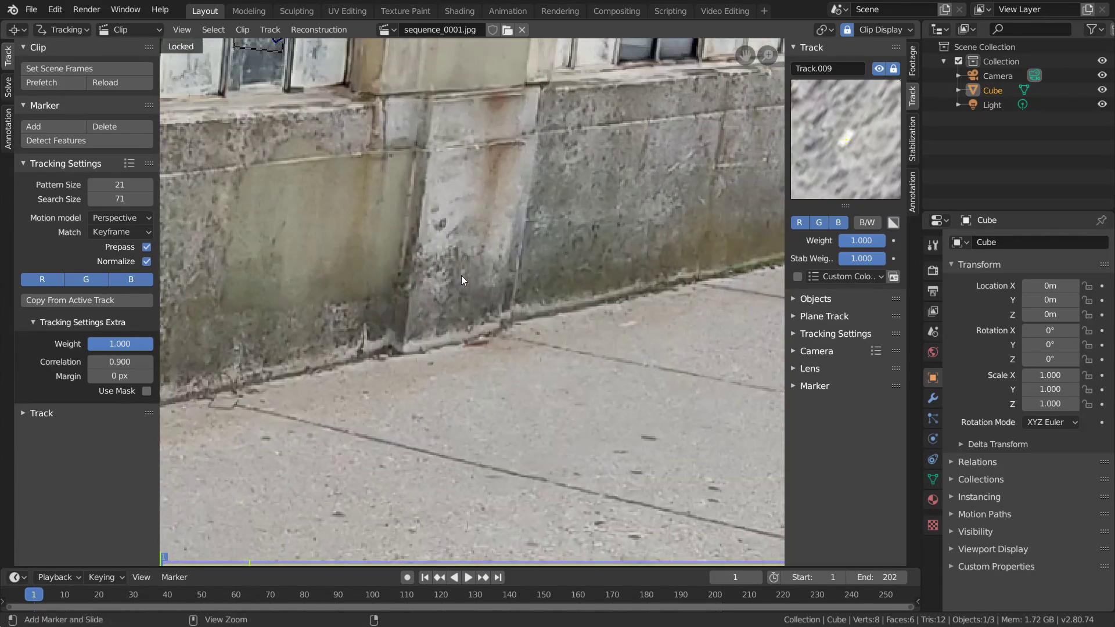
ctrl+click(459, 274)
click(571, 245)
key(s)
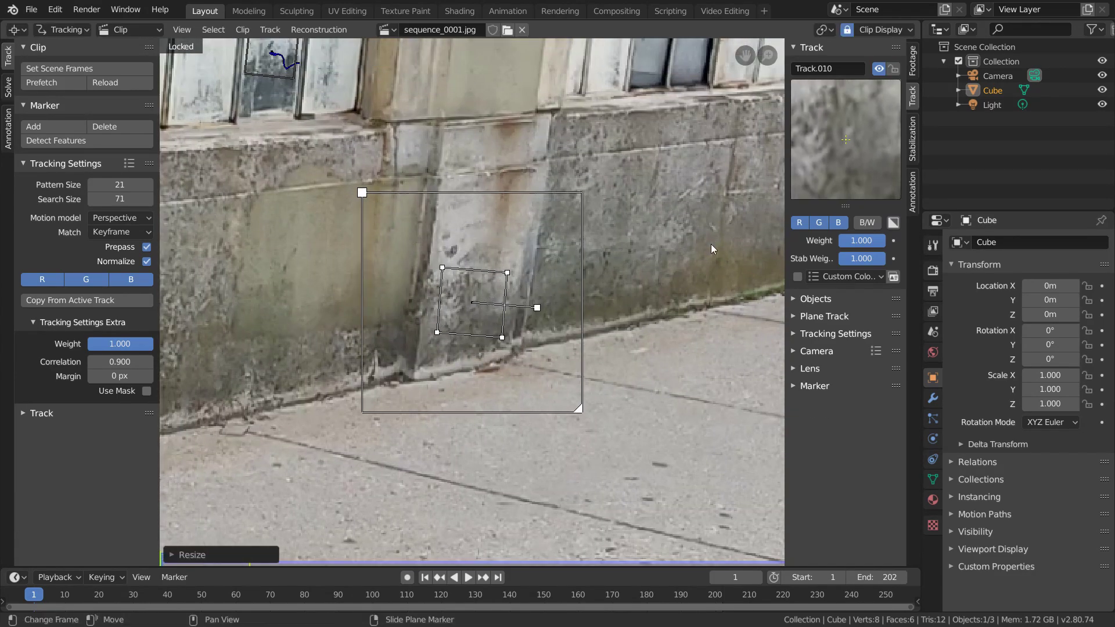
key(ctrl+t)
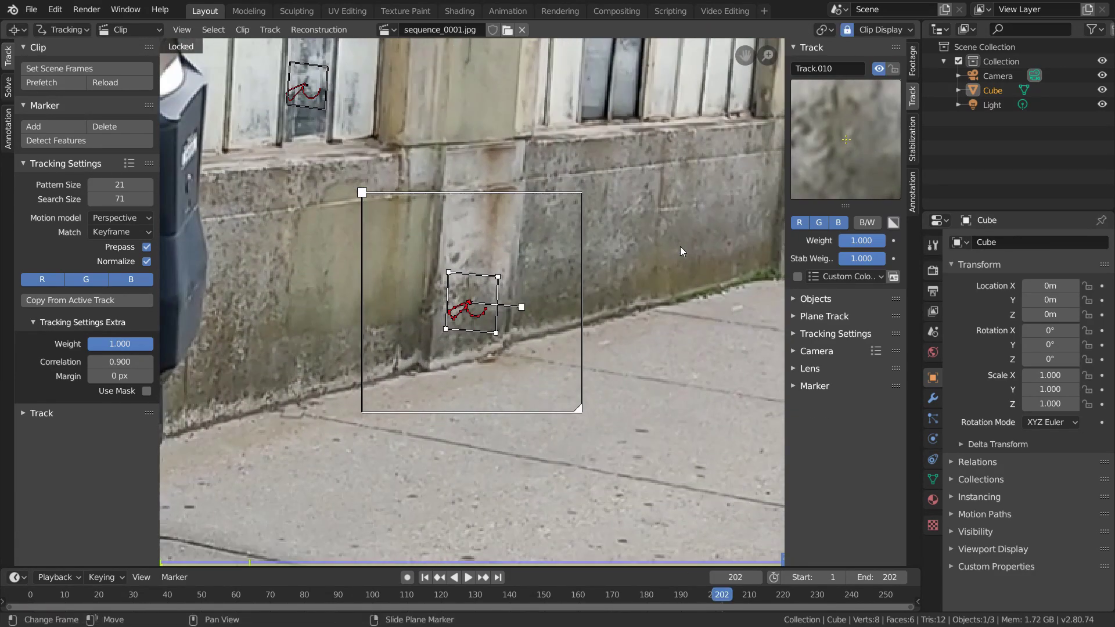
key(shift+Left)
Step: Place a marker on the lower corner of the window pane beside the round sign, rotating and enlarging it to match the pane's slant
scroll(483, 243, down, 6)
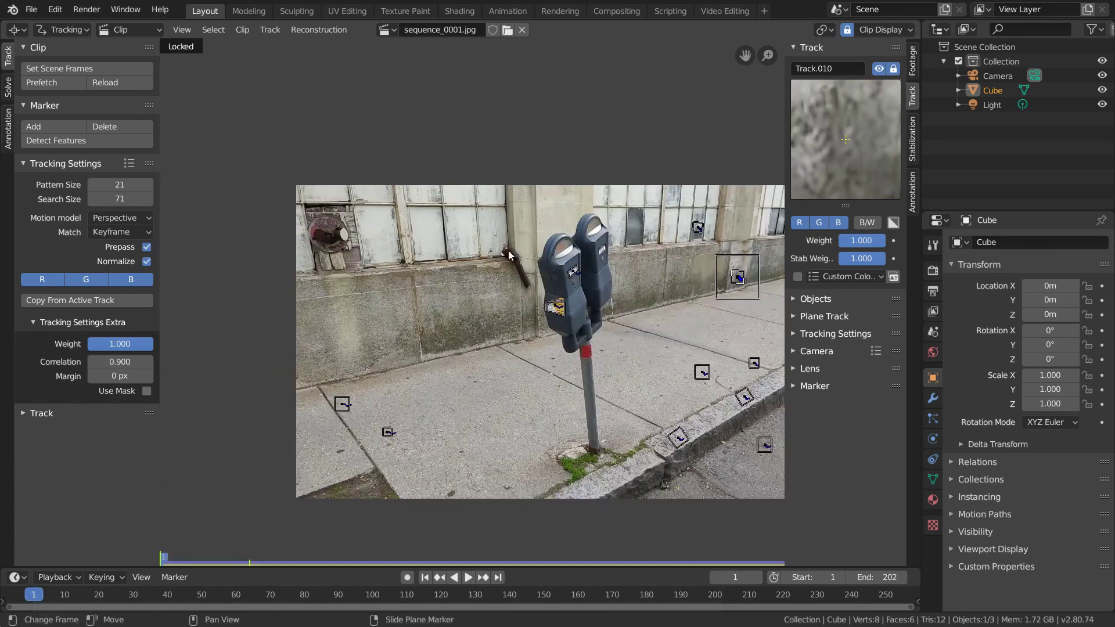
scroll(508, 249, up, 8)
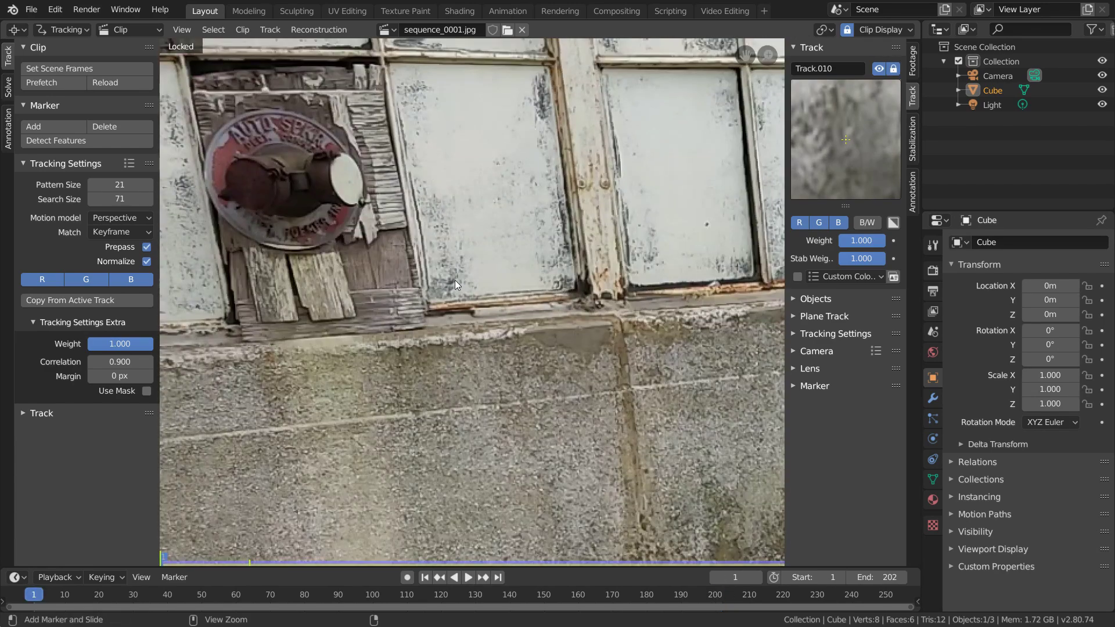
ctrl+click(454, 266)
key(r)
click(546, 193)
key(s)
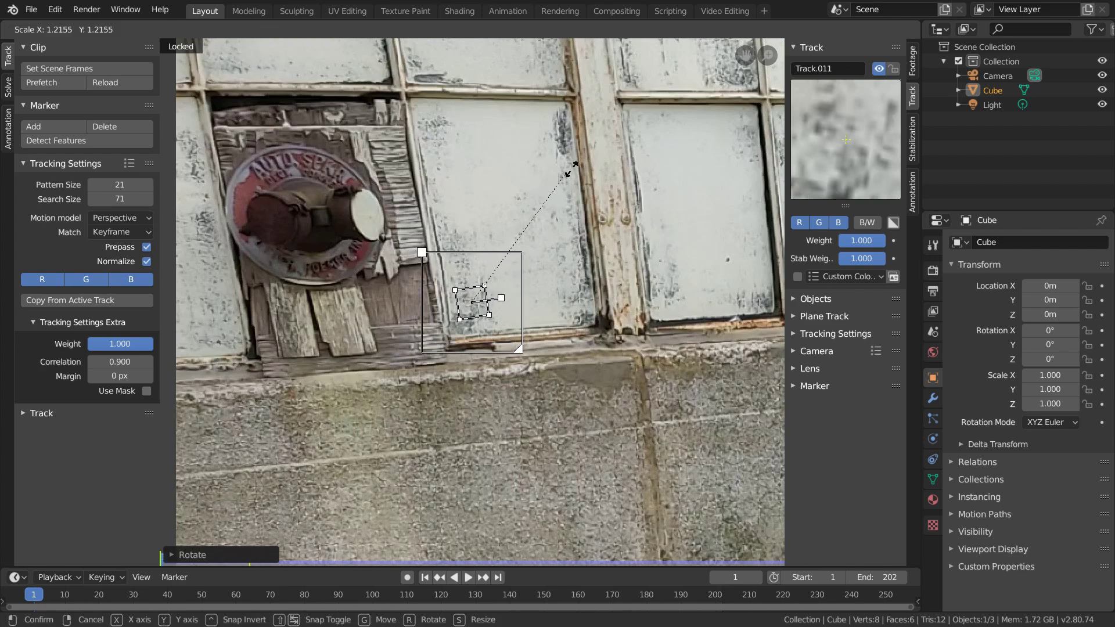
click(634, 171)
Step: Track the window-pane marker beside the round sign forward to frame 202 and lock it, returning to frame 1
key(ctrl+t)
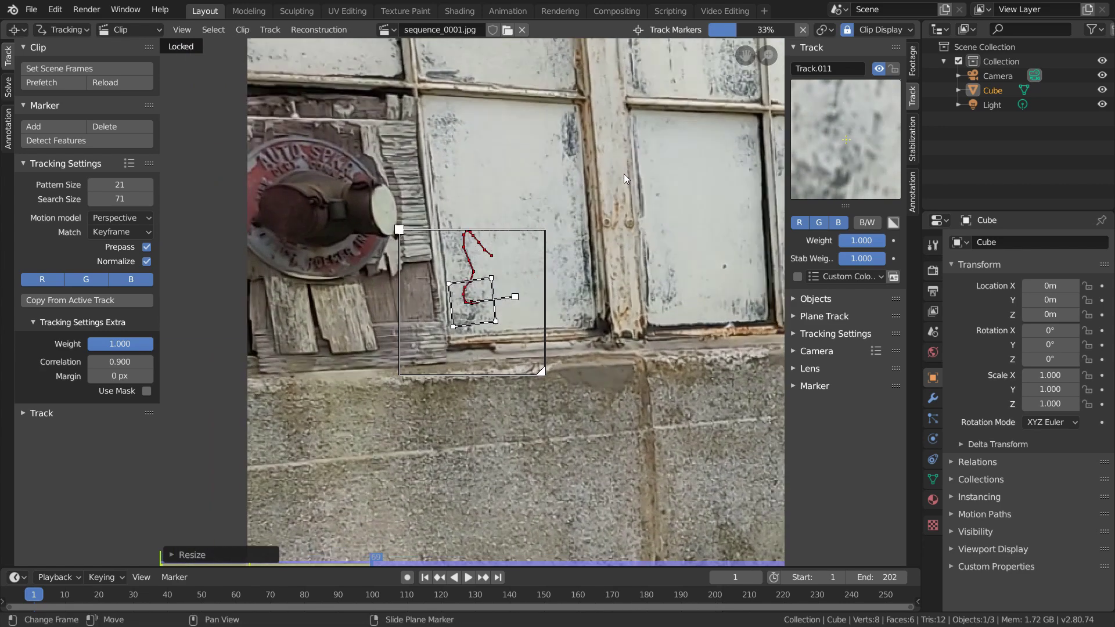
key(ctrl+l)
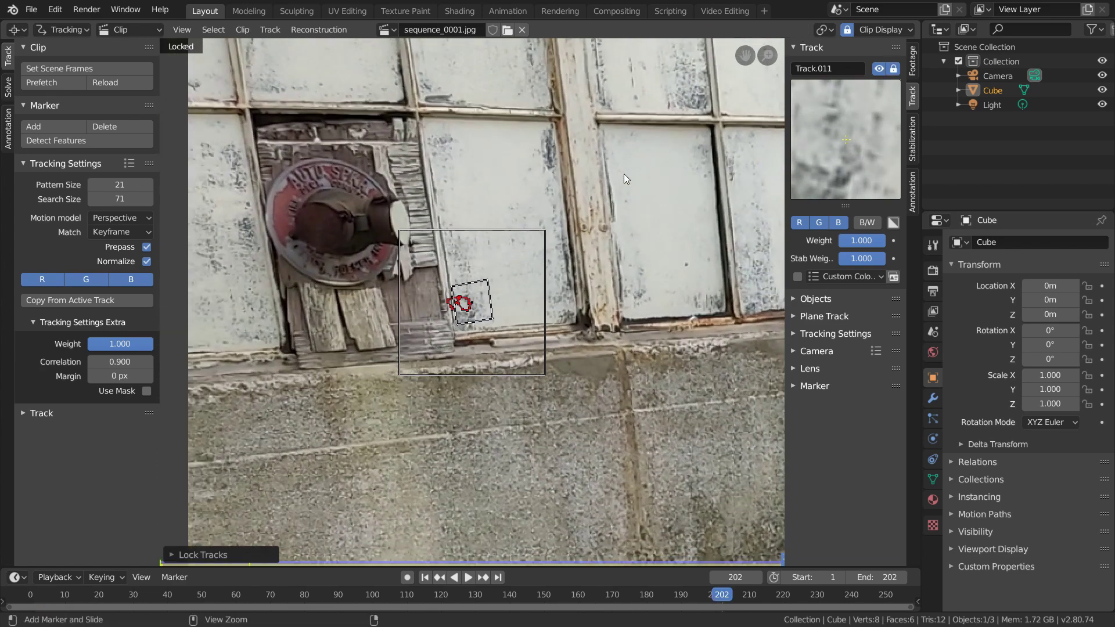
key(shift+Left)
Step: Place an enlarged marker on the rusty vertical seam of the wall below the windows, and track it to frame 202 and lock it
middle_drag(660, 497, 423, 287)
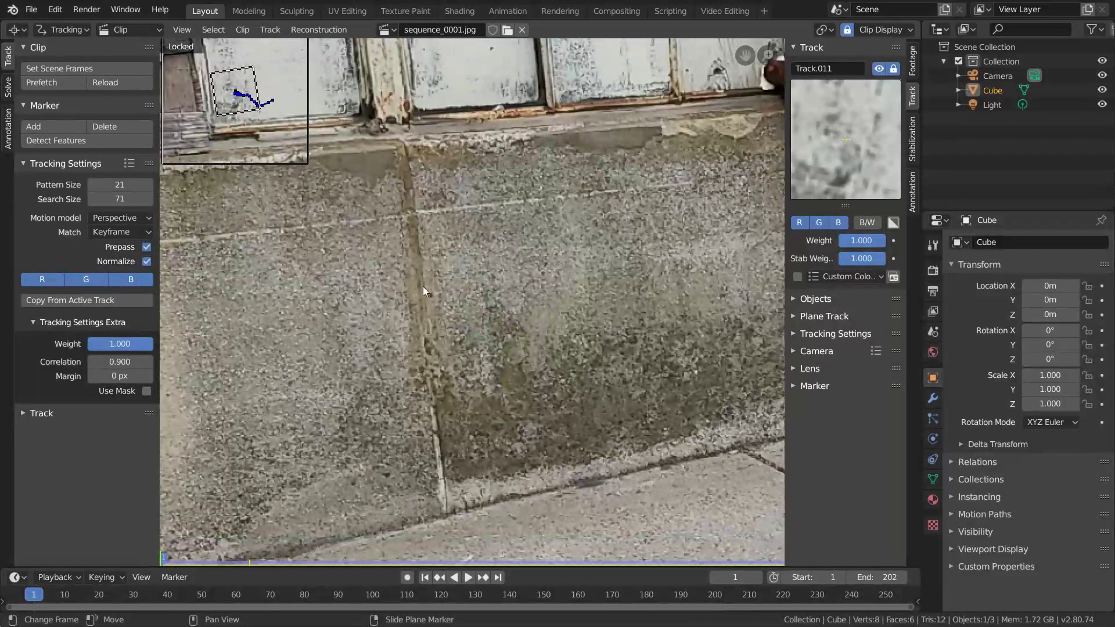
ctrl+click(430, 293)
key(s)
click(690, 208)
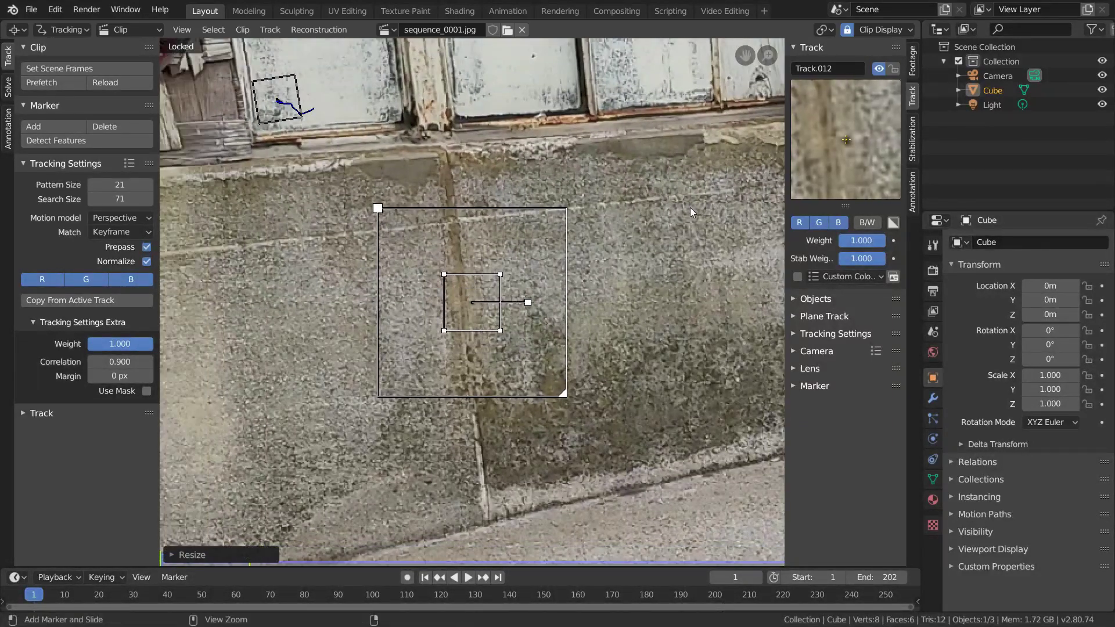
key(ctrl+t)
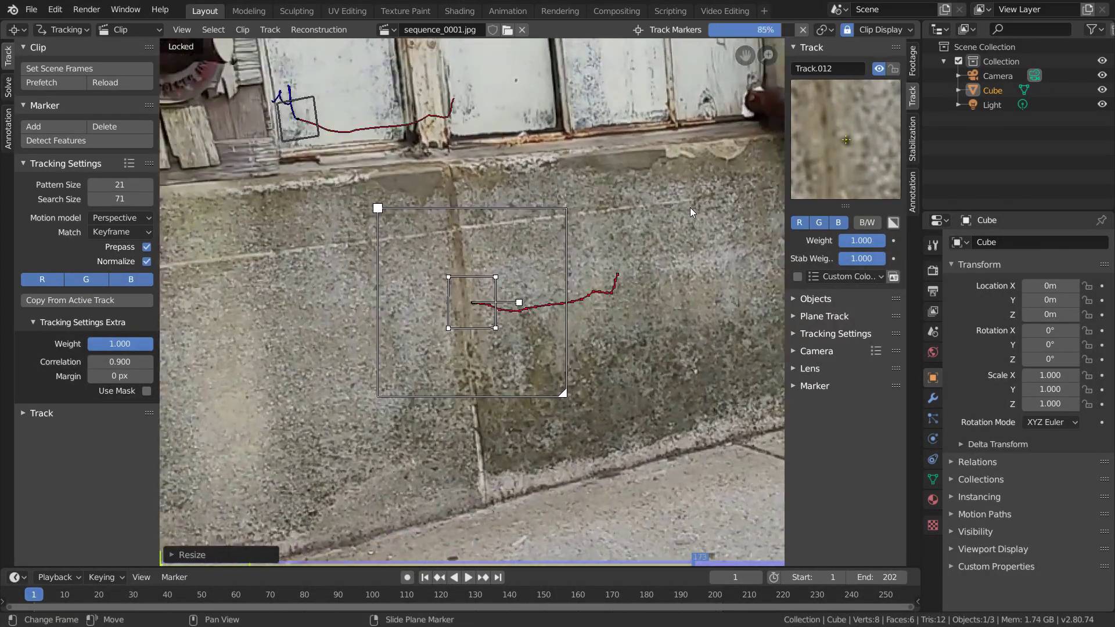
key(ctrl+l)
key(shift+Left)
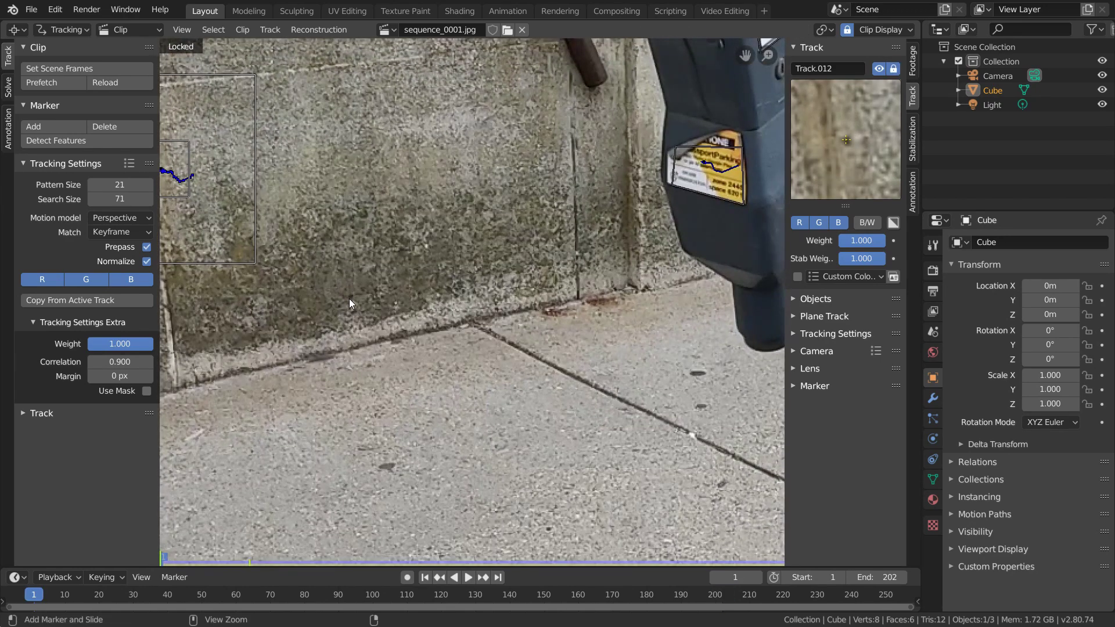
Step: Place a marker on the dark mossy area of the wall just above the sidewalk, rotating and enlarging it to follow the wall's slope
ctrl+click(349, 298)
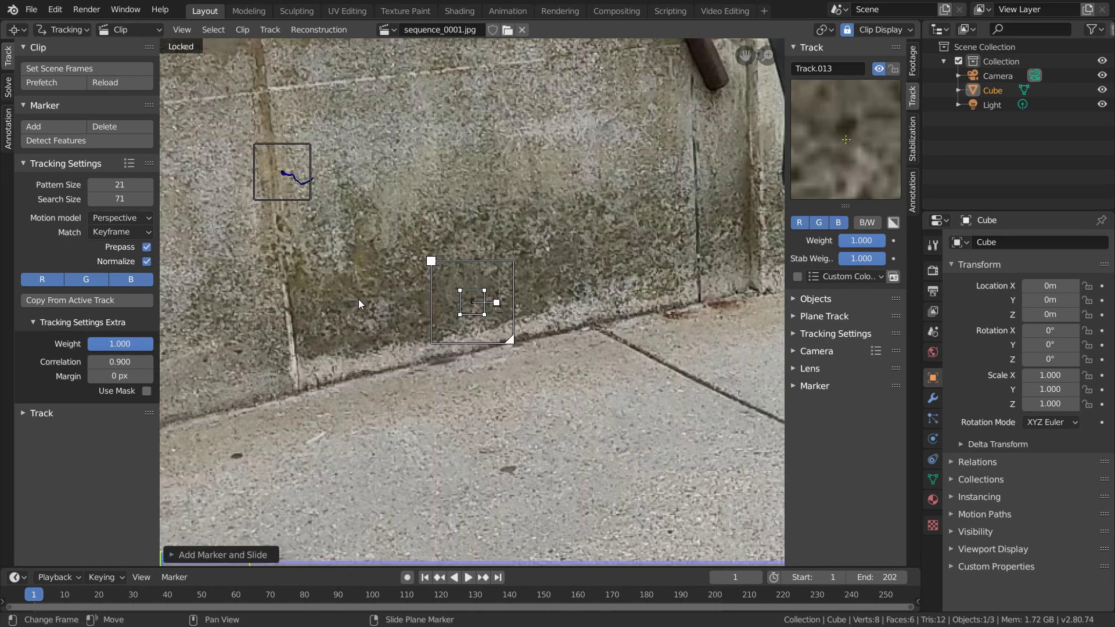
key(r)
key(Return)
key(s)
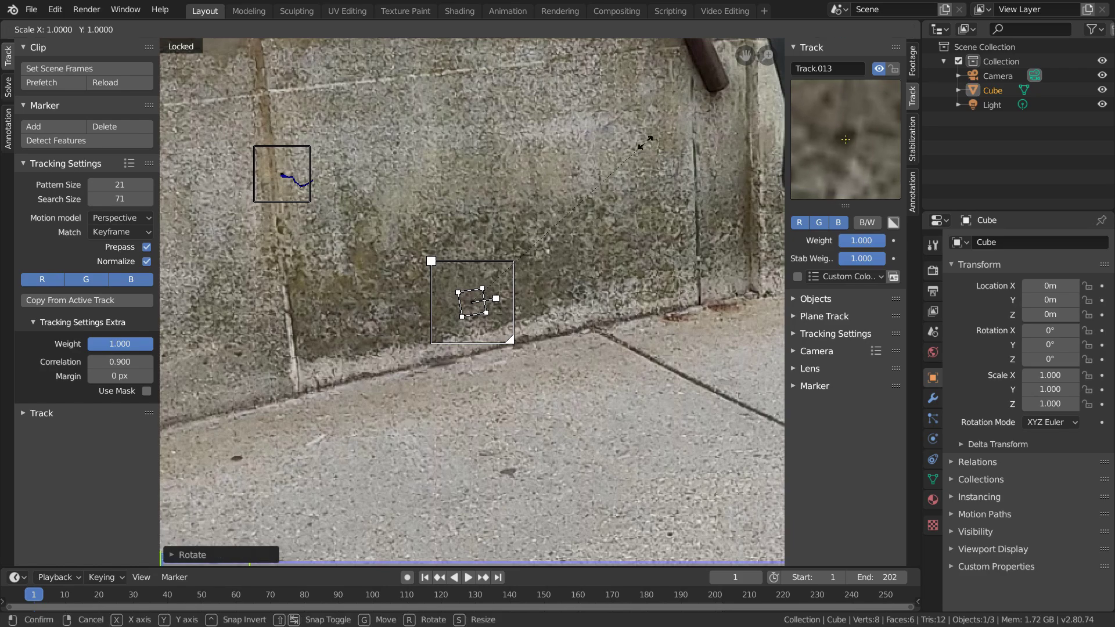
Step: Track the marker on the mossy wall area to frame 202 and lock it, returning to frame 1 and saving the file
key(ctrl+t)
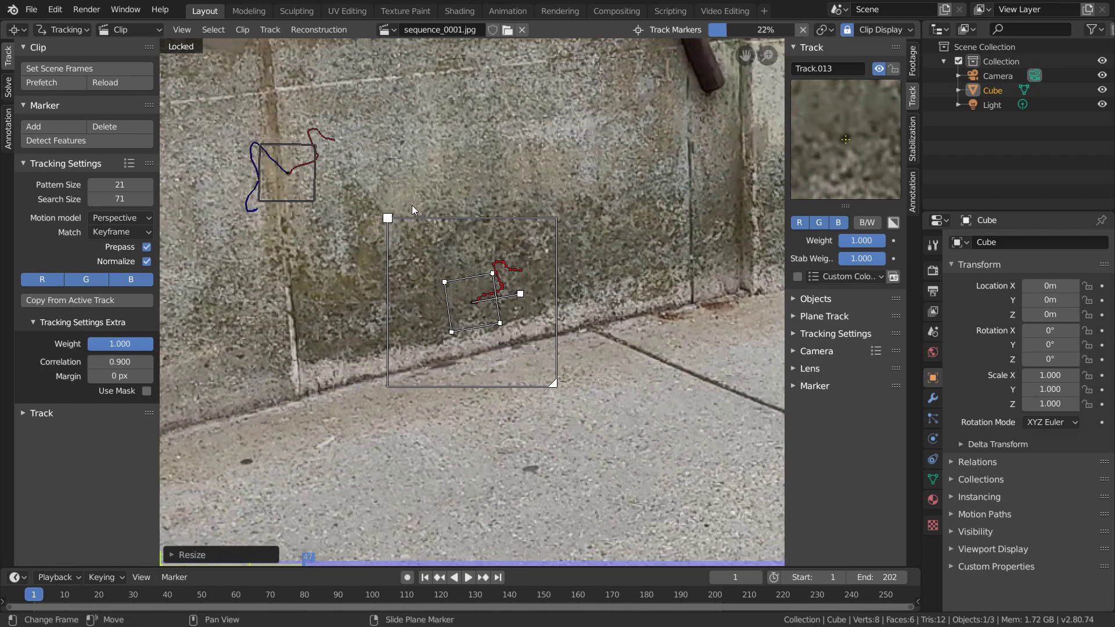
key(ctrl+l)
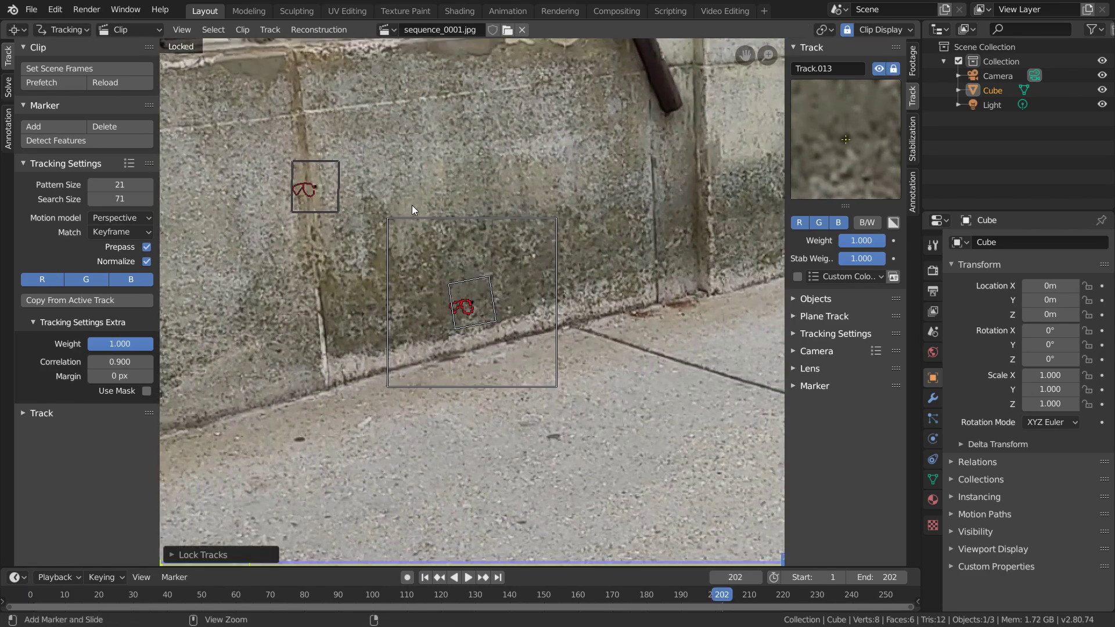
key(shift+Left)
key(ctrl+s)
Step: Place a marker on the dark spot on the sidewalk close to the wall's base and enlarge it
scroll(468, 346, down, 5)
scroll(562, 340, up, 5)
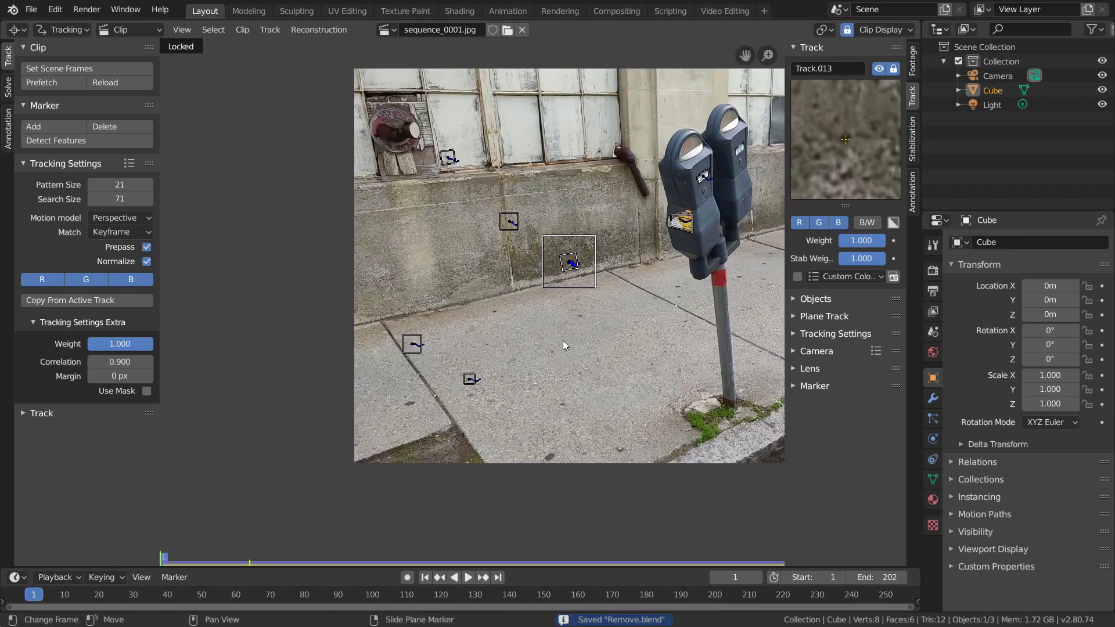
ctrl+click(549, 333)
key(s)
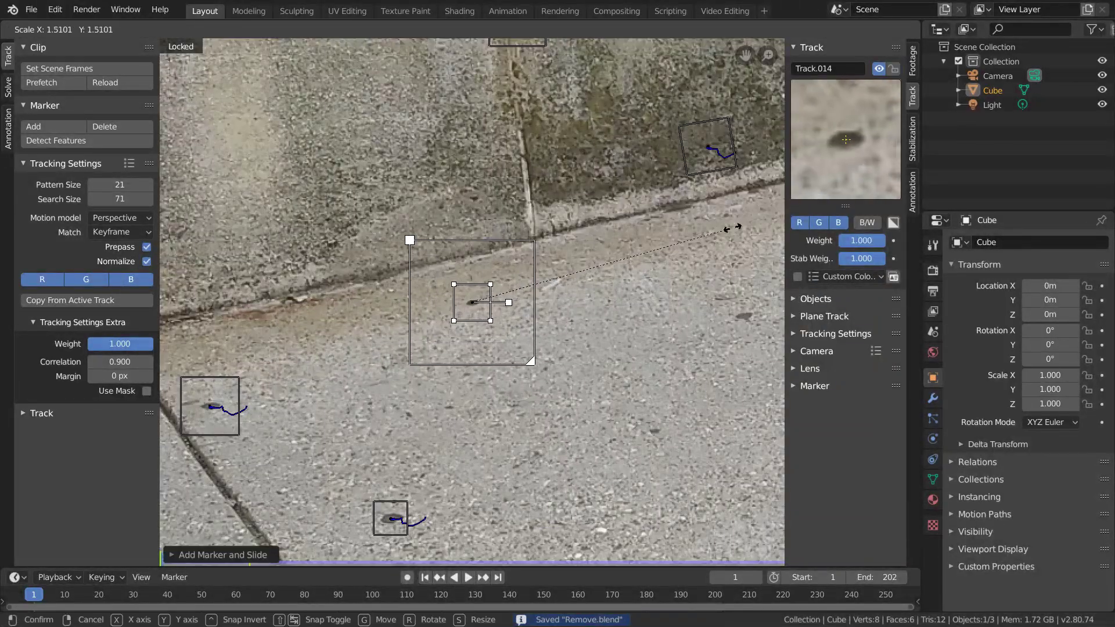
Step: Track the sidewalk marker near the wall's base to frame 202 and lock it, returning to frame 1 and saving the file
key(ctrl+t)
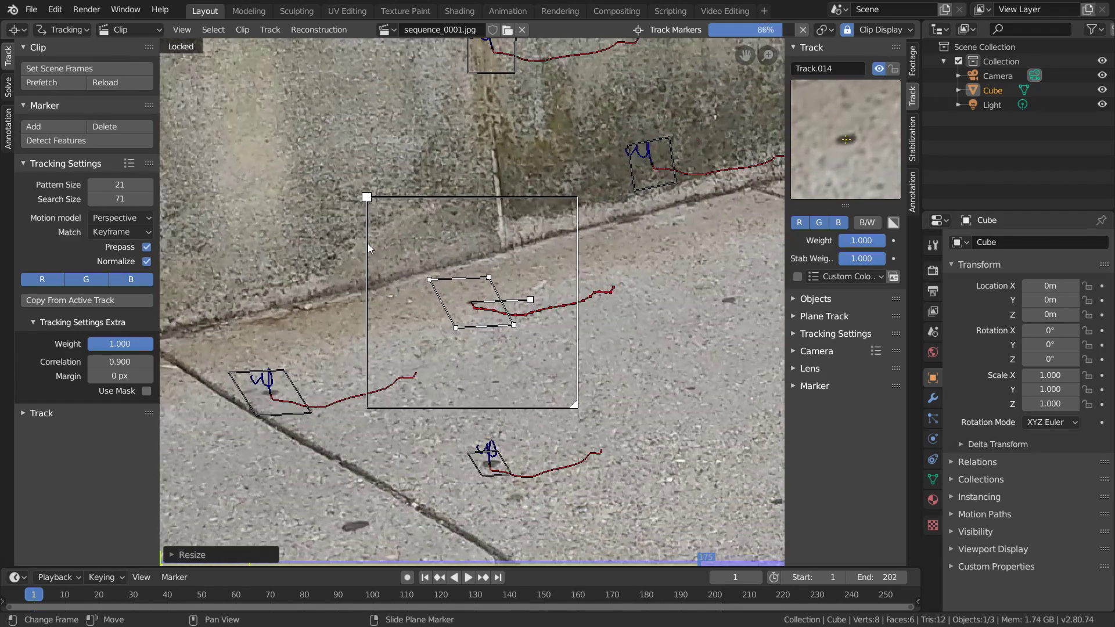
key(ctrl+l)
key(shift+Left)
scroll(380, 281, down, 8)
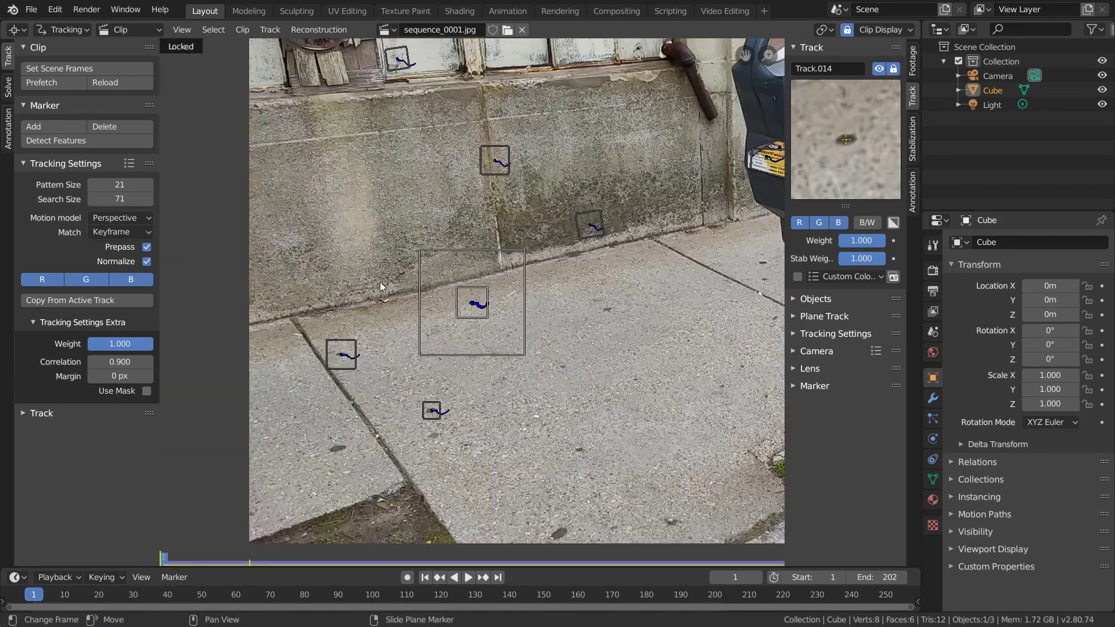
key(ctrl+s)
Step: Place a rotated, enlarged marker on the cracked concrete beside the meter post's base, and track it to frame 202 and lock it
middle_drag(668, 238, 420, 247)
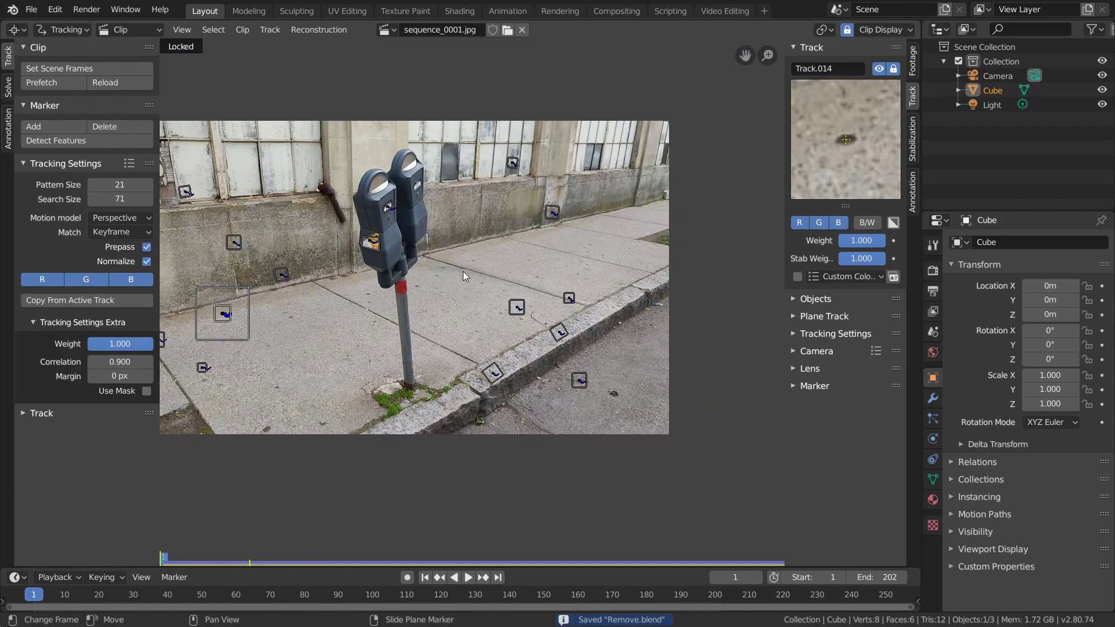
scroll(433, 363, up, 8)
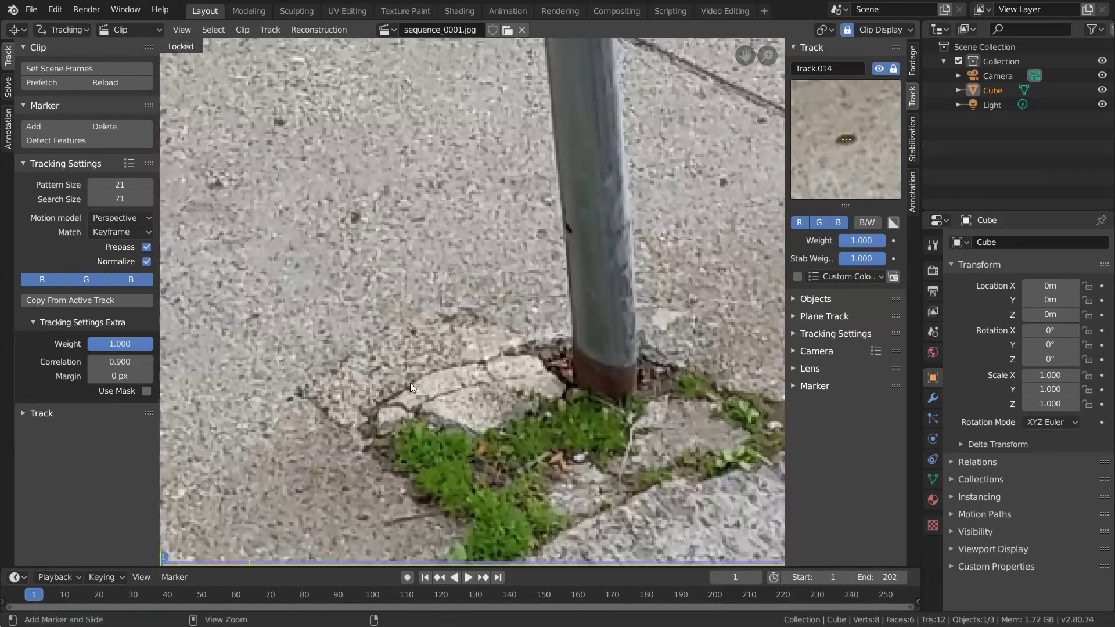
ctrl+click(410, 383)
key(r)
click(534, 223)
key(s)
click(597, 171)
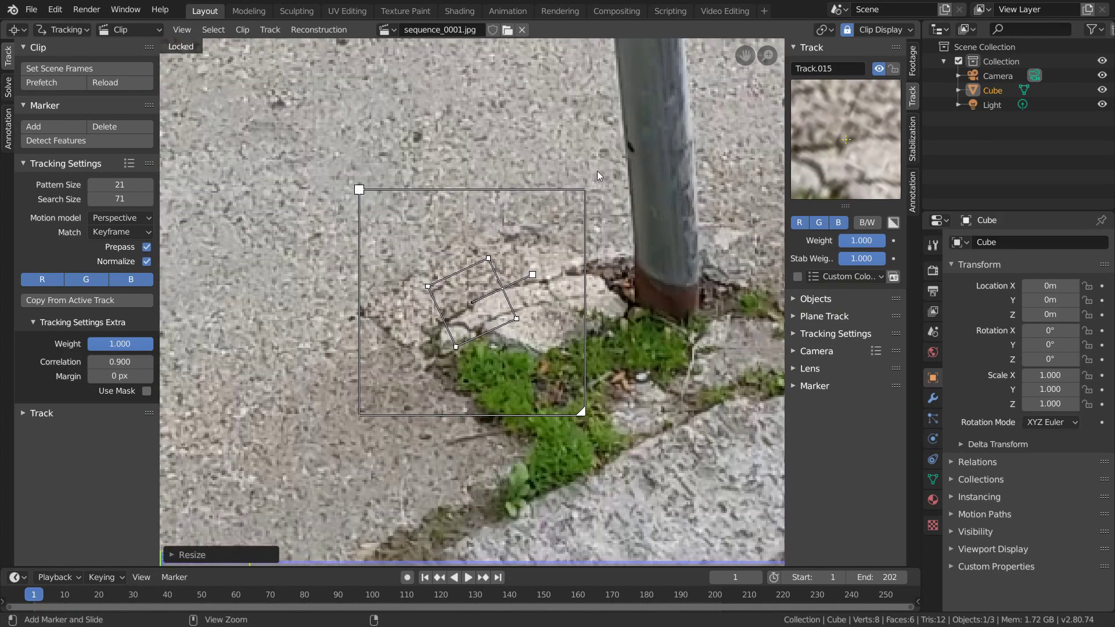
key(ctrl+t)
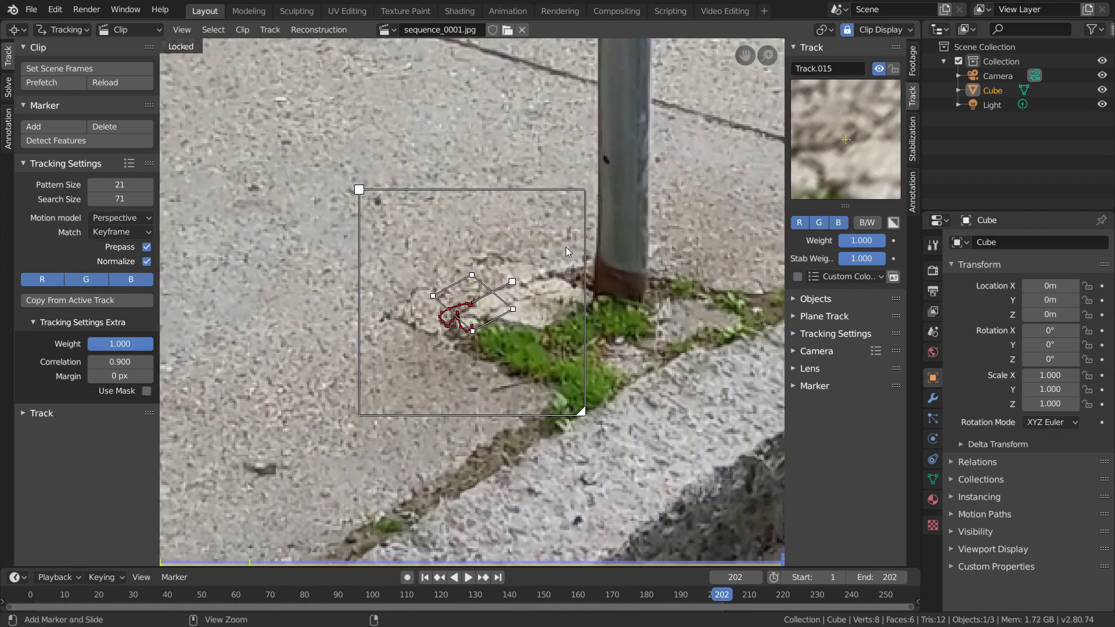
key(shift+Left)
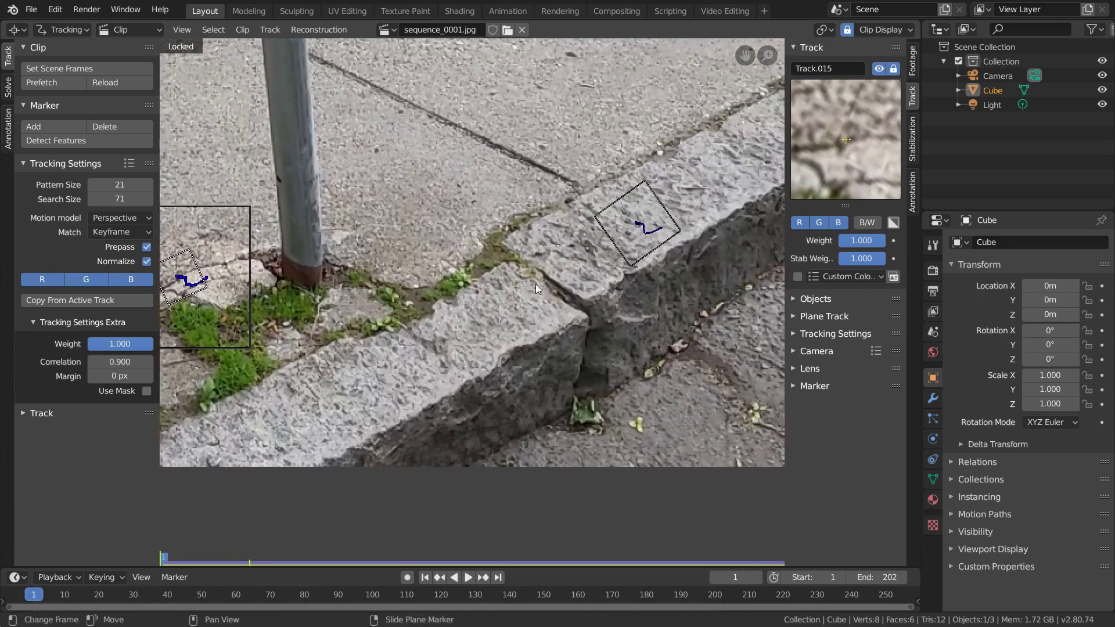
Step: Place a marker on the far stretch of the curb's top, rotate it to follow the curb and enlarge it
scroll(535, 284, down, 6)
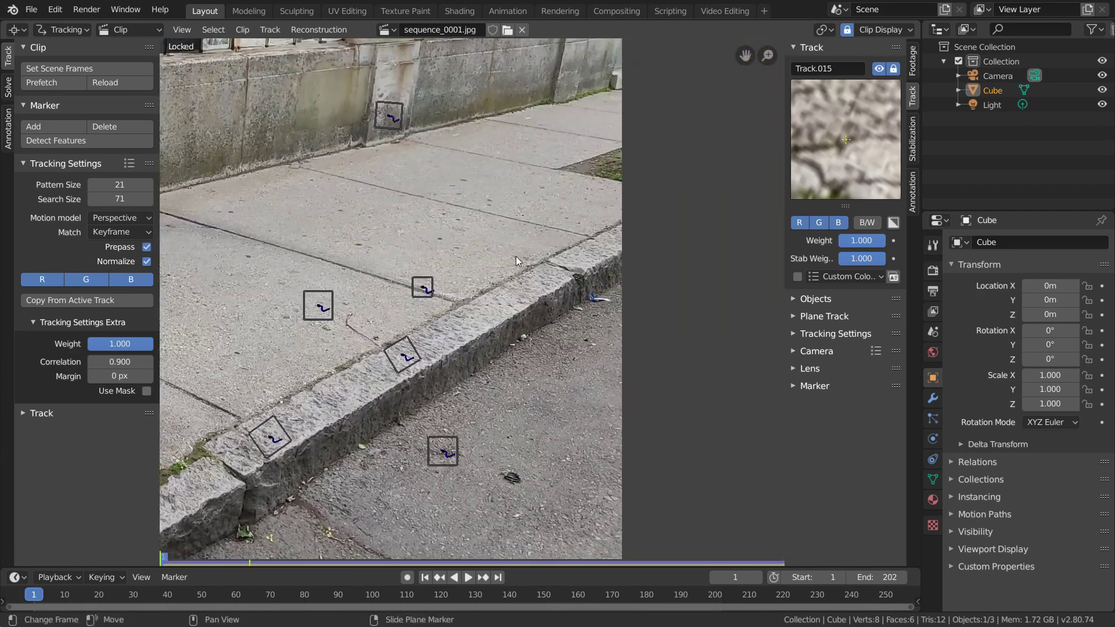
scroll(534, 273, up, 3)
ctrl+click(540, 309)
key(r)
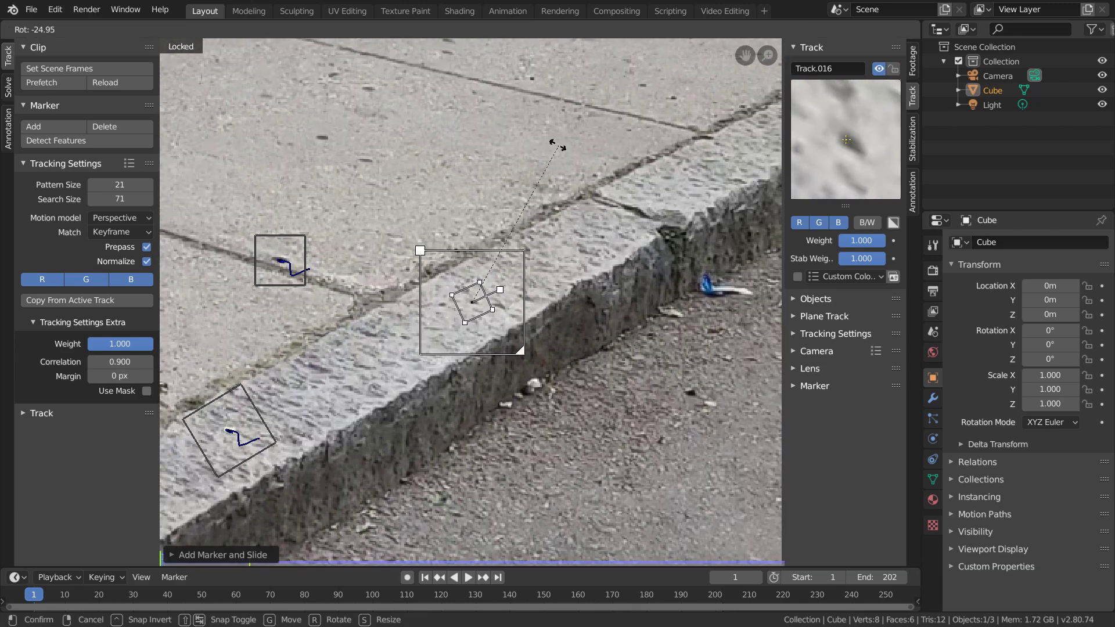
key(s)
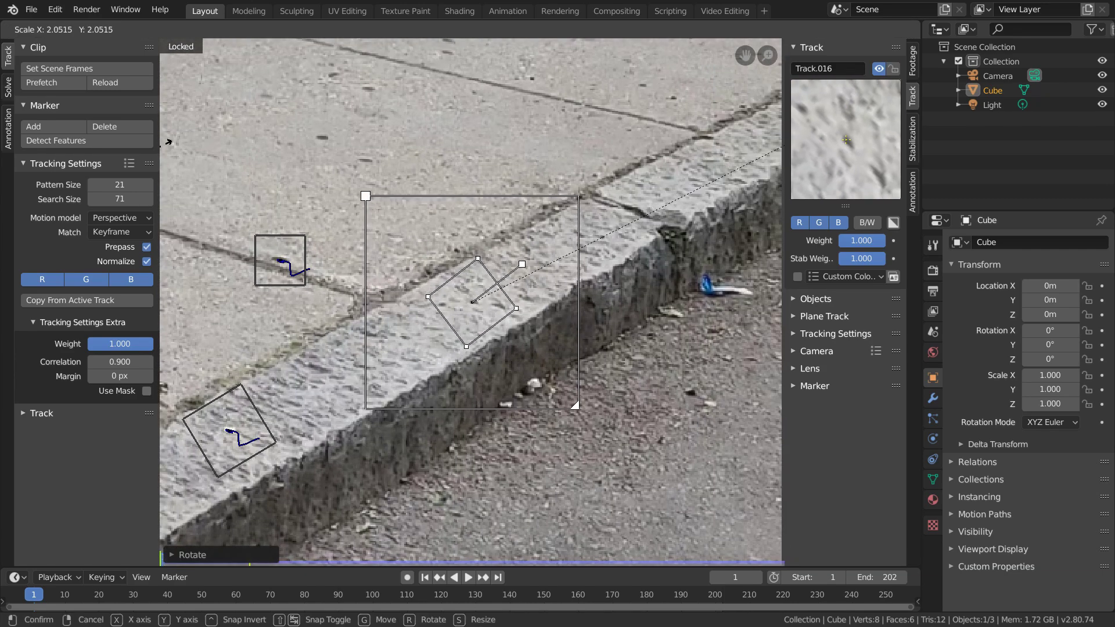
Step: Track the far curb marker to frame 202 and lock it, saving the file and returning to frame 1
key(ctrl+t)
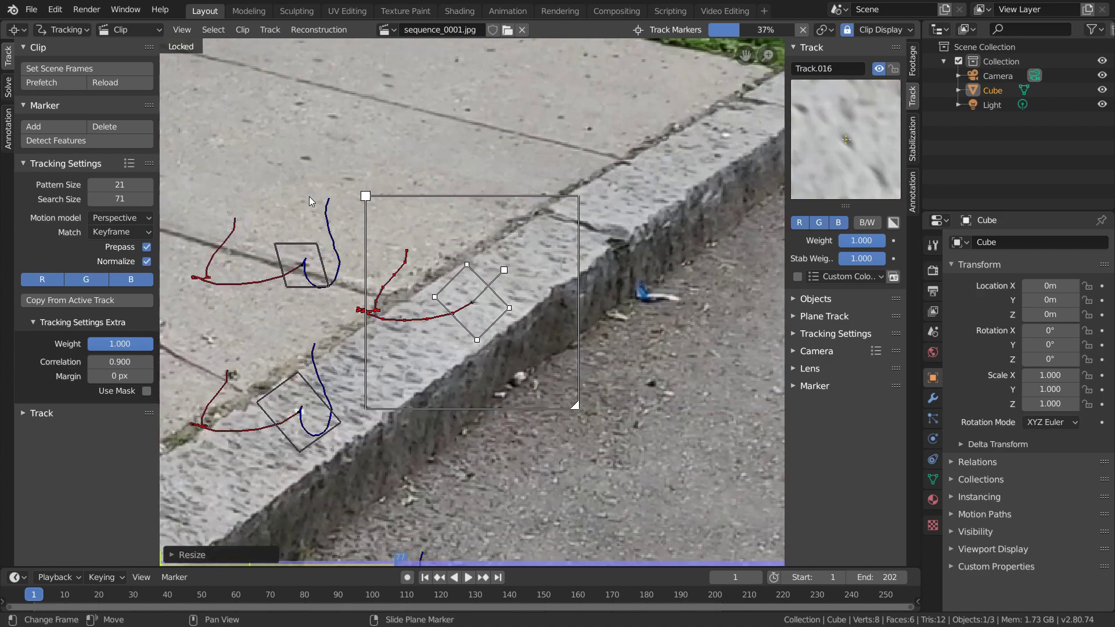
key(ctrl+l)
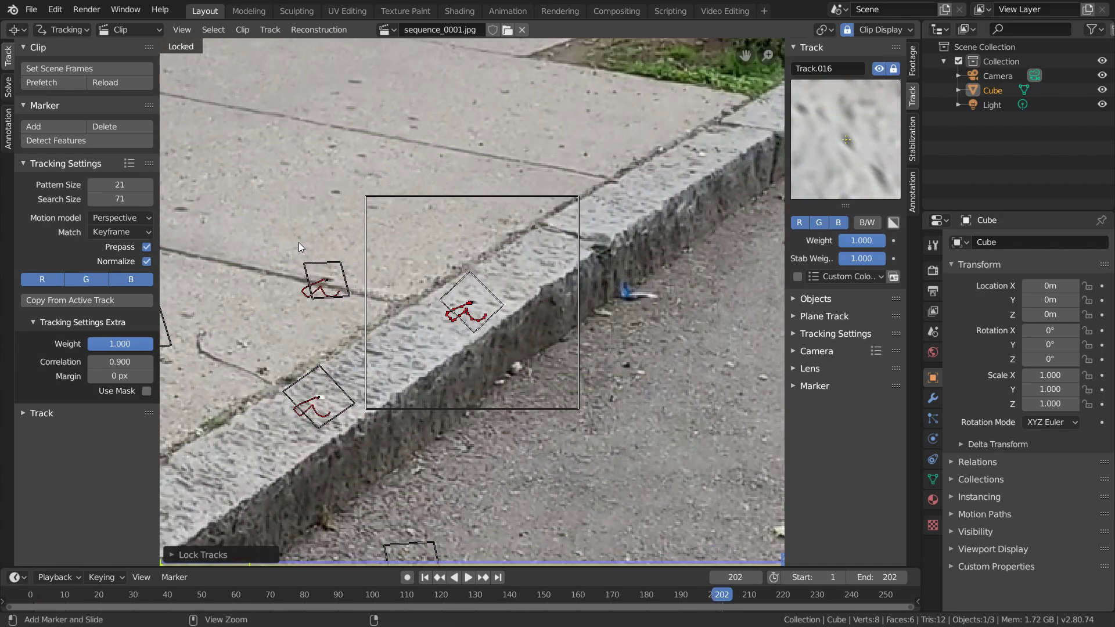
key(ctrl+s)
key(shift+Left)
Step: Place a marker on the dark spot in the middle of the sidewalk slab between the wall and the curb, and enlarge it
scroll(322, 246, down, 4)
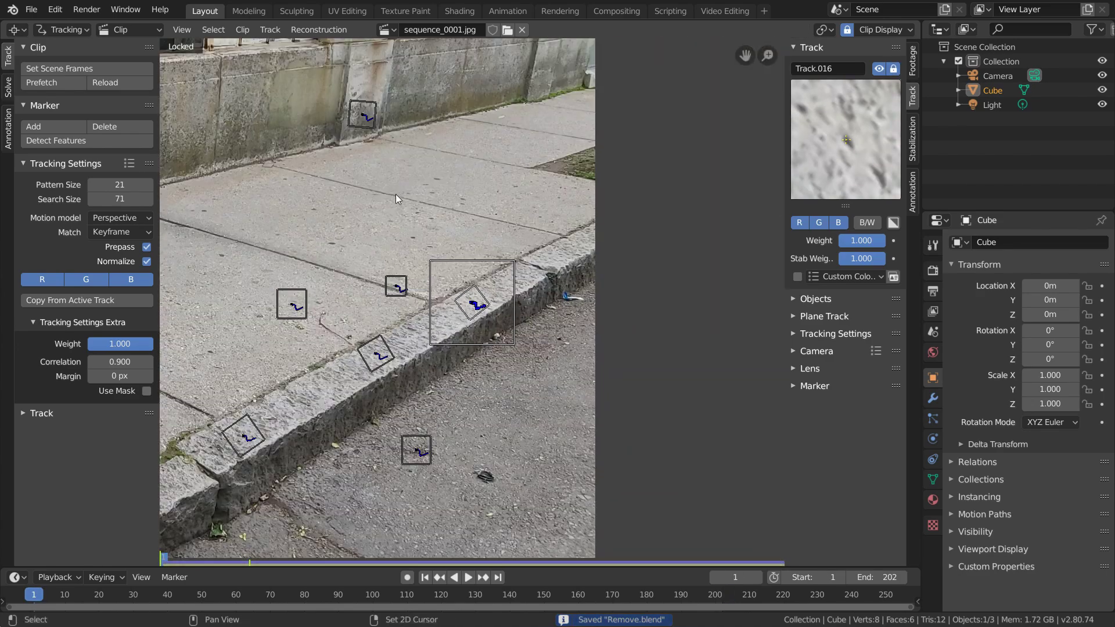
shift+middle_drag(395, 194, 526, 287)
scroll(526, 287, up, 2)
ctrl+click(463, 356)
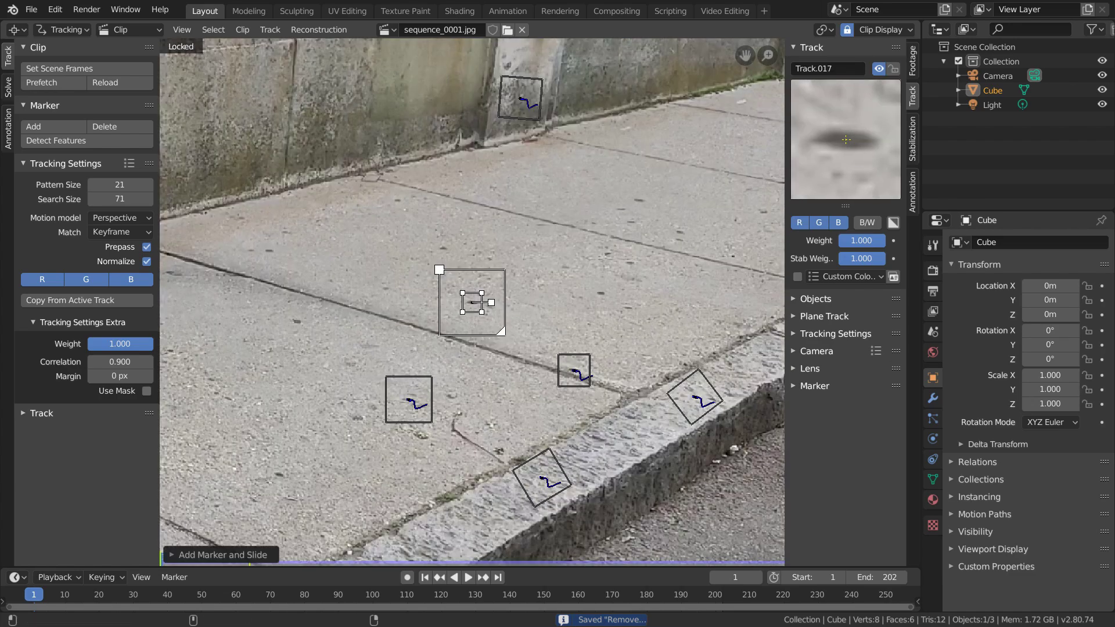
key(s)
click(729, 224)
Step: Track the mid-sidewalk marker to frame 202 and lock it, returning to frame 1 with the whole clip in view and saving the file
key(ctrl+t)
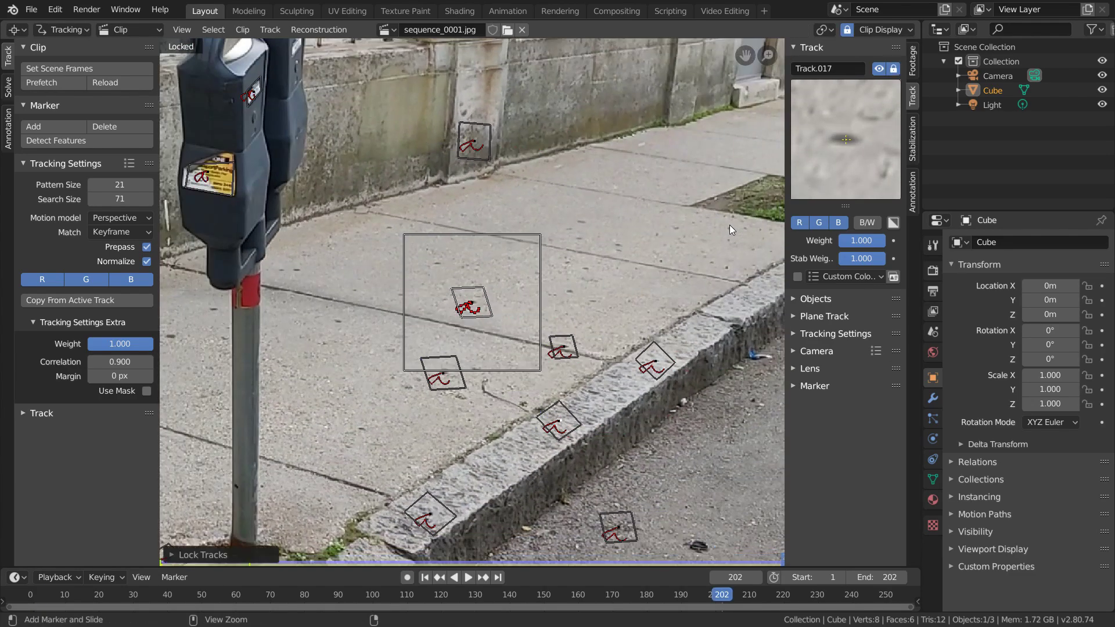
key(shift+Left)
key(Home)
key(ctrl+s)
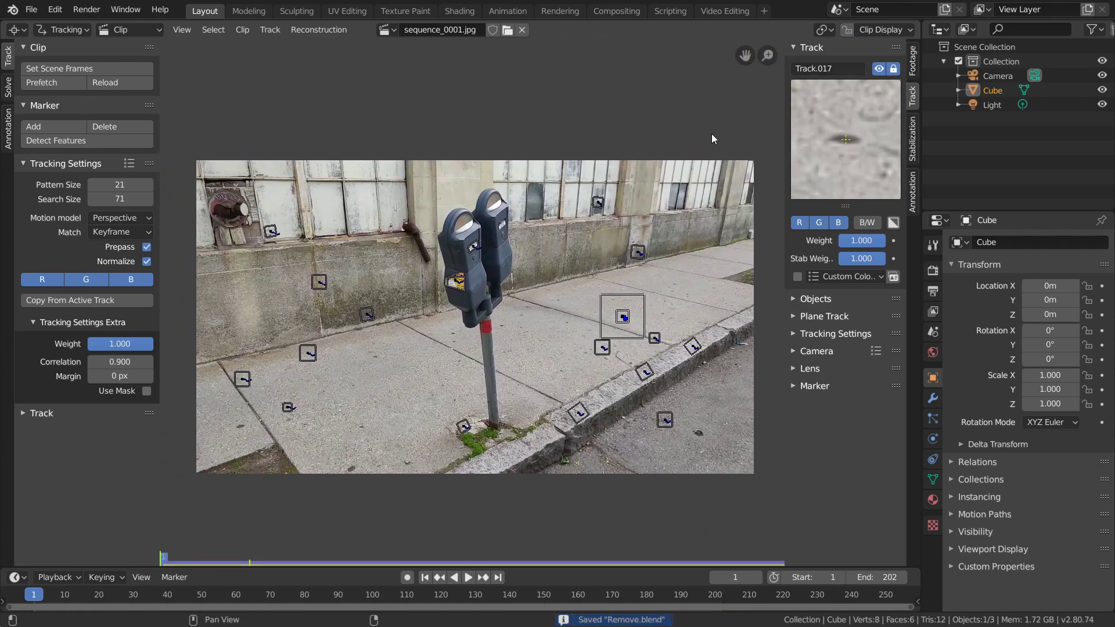
Step: Solve the camera motion with automatic keyframe selection and focal length refinement, and set Refine back to Nothing
click(8, 92)
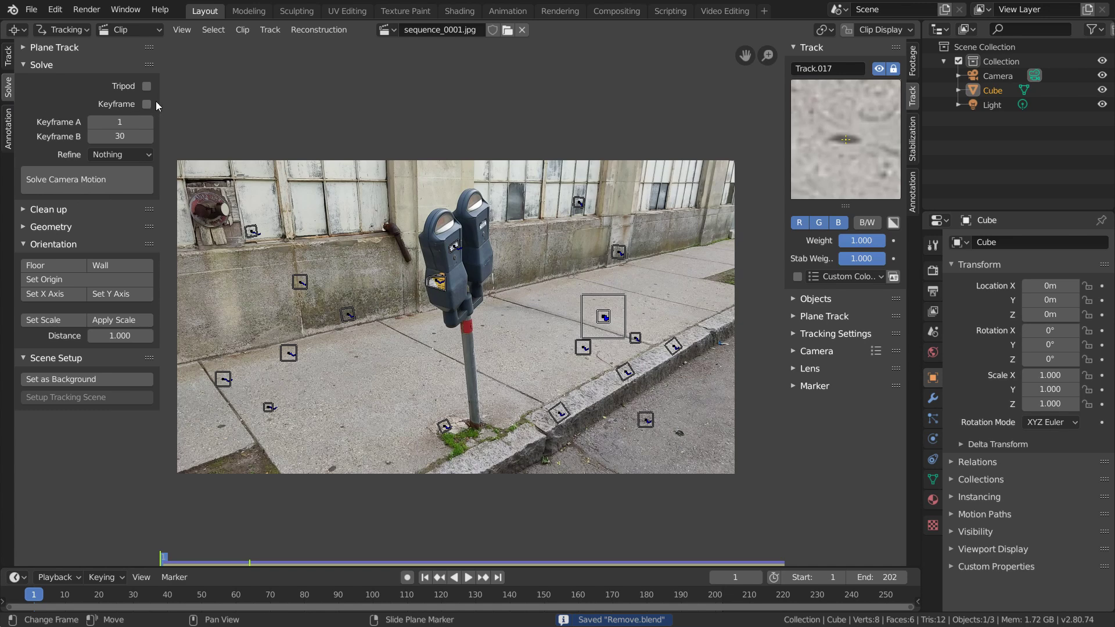
click(116, 154)
click(130, 219)
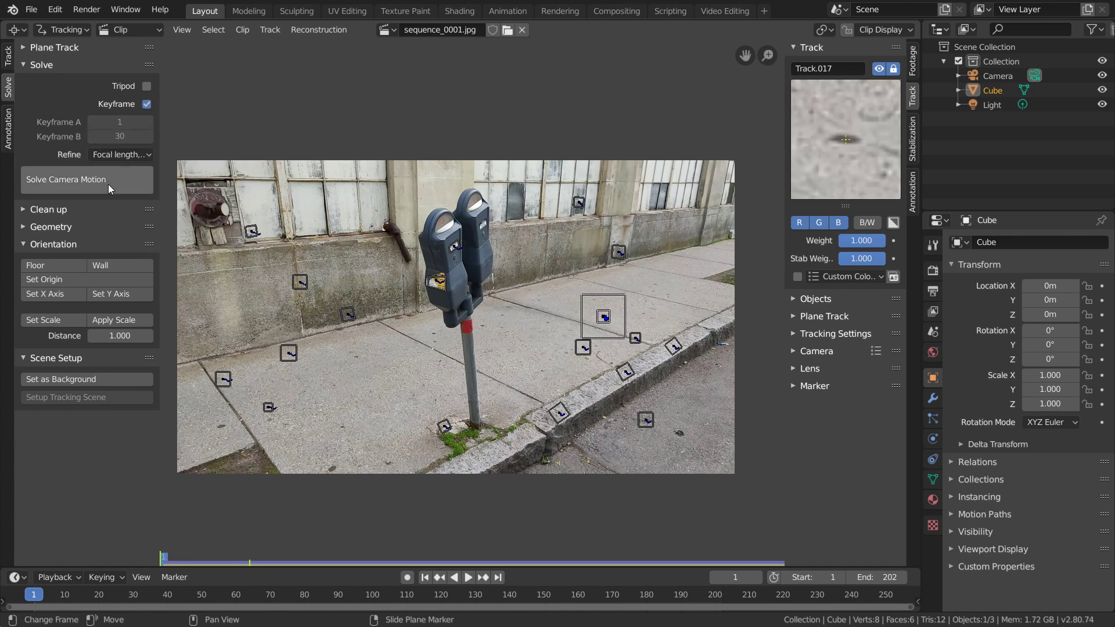
click(109, 187)
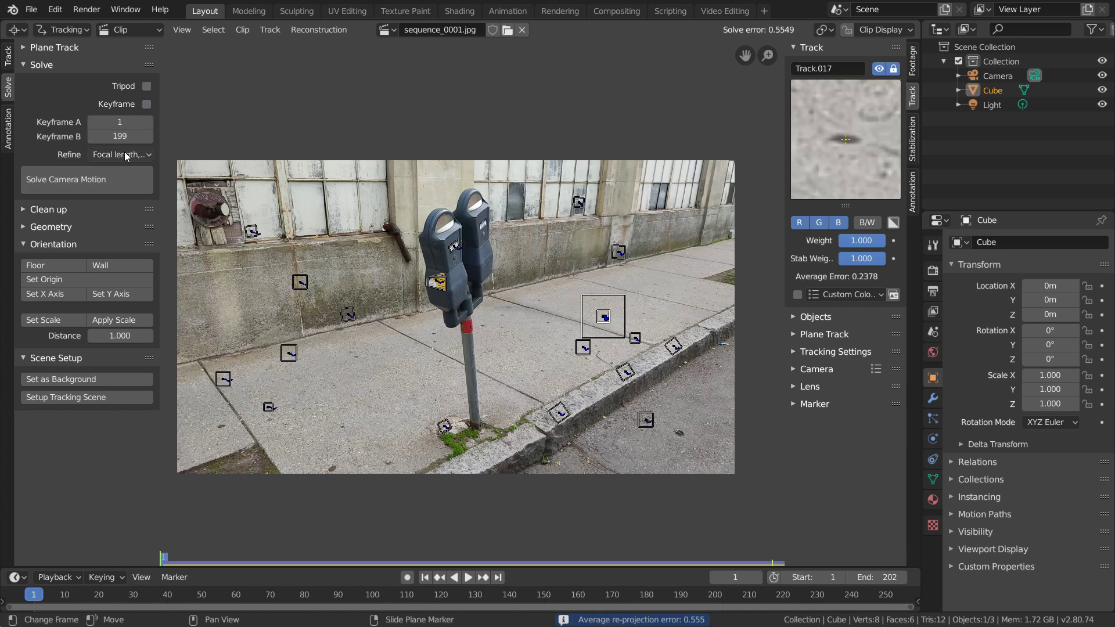
click(126, 155)
click(129, 169)
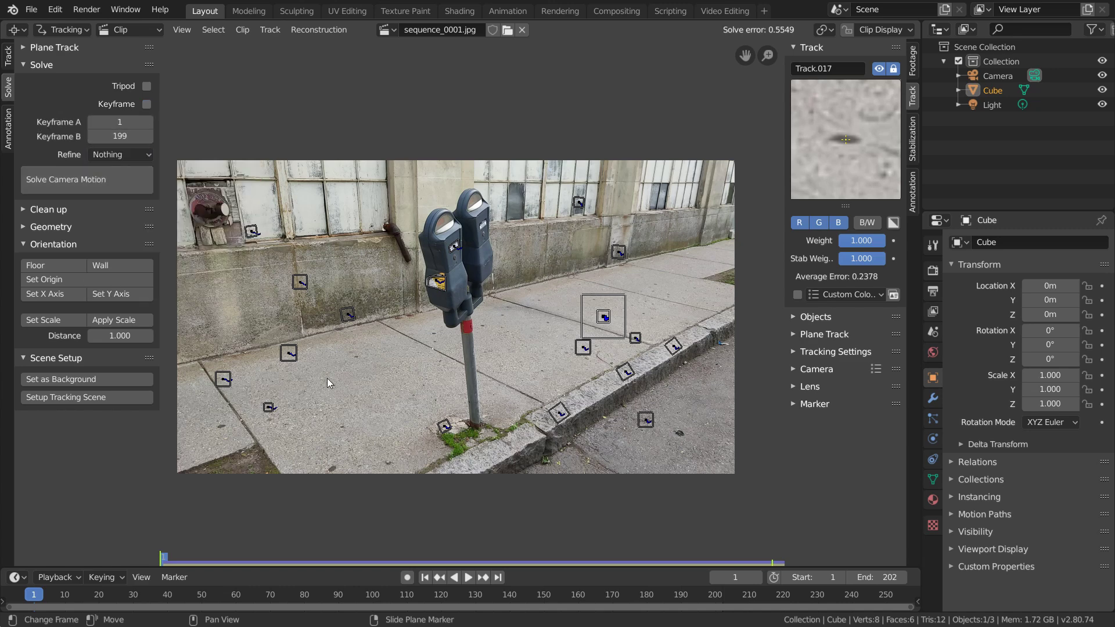
Step: Enlarge the timeline area and turn it into a Movie Clip Editor showing the sequence_0001.jpg clip's tracking curves in Graph view
drag(57, 568, 57, 398)
click(14, 404)
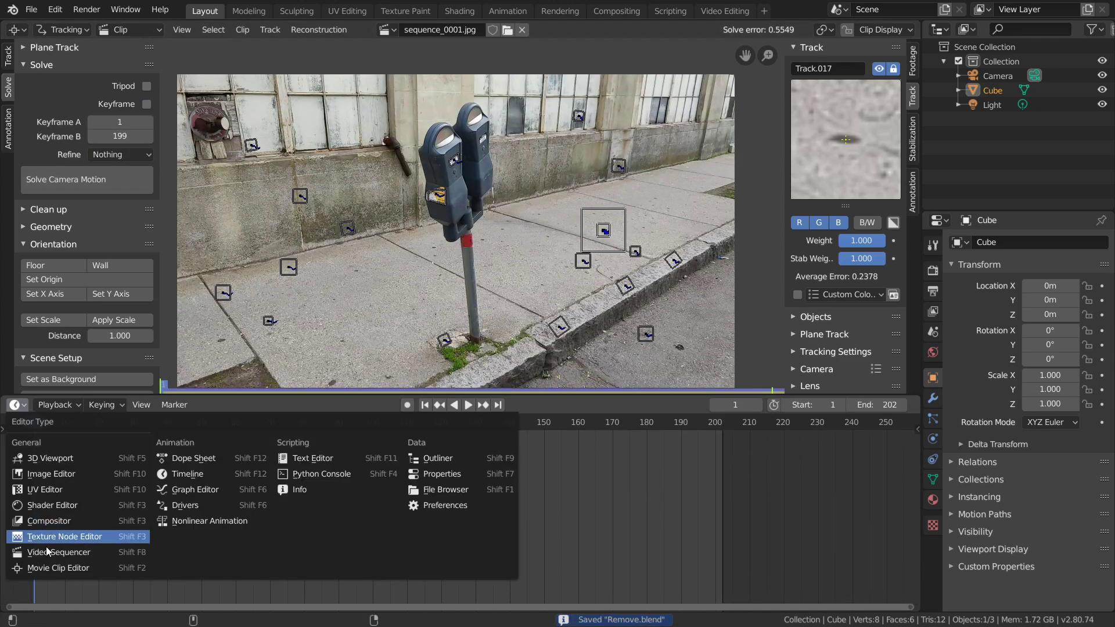
click(41, 569)
click(408, 405)
click(404, 432)
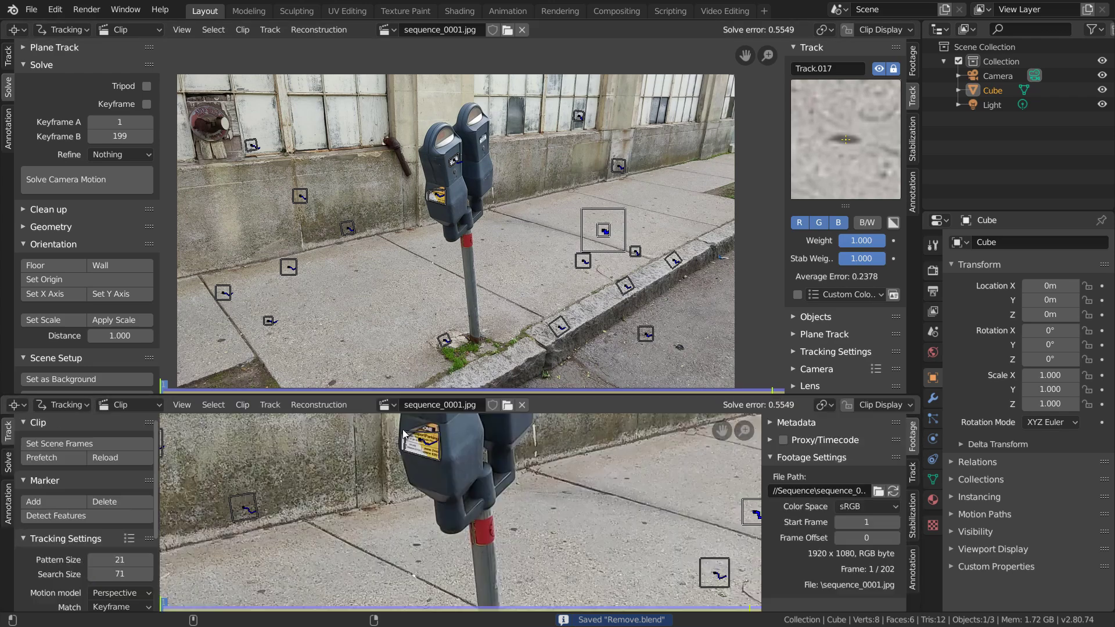
click(144, 405)
click(125, 437)
Step: Examine the tracking curves across the whole frame range for tracks that deviate from the rest
scroll(122, 483, down, 3)
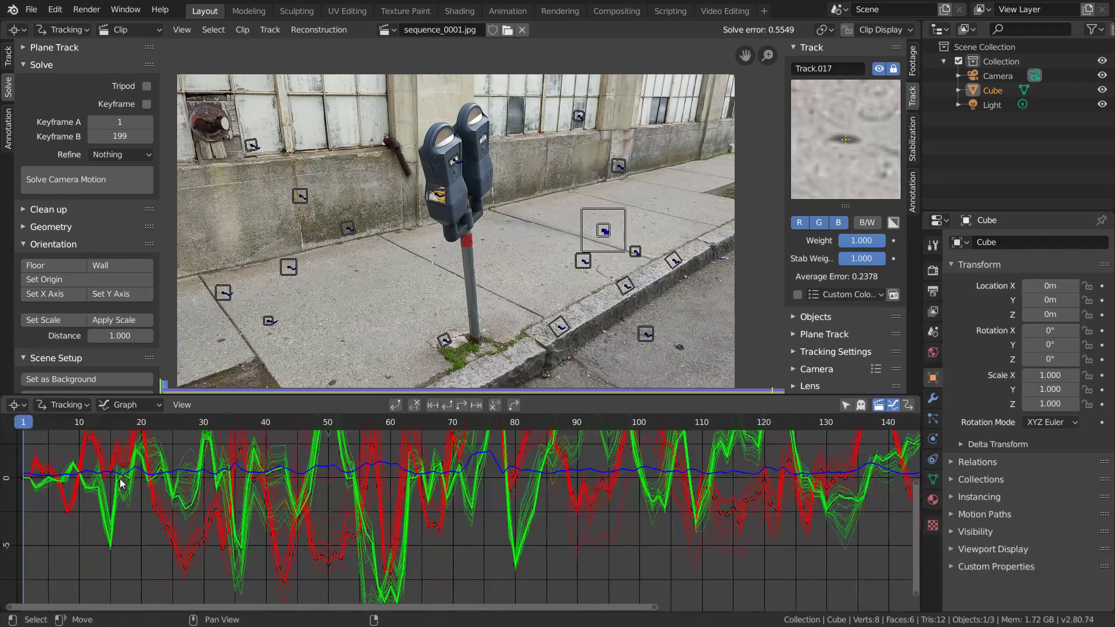
middle_drag(122, 483, 302, 500)
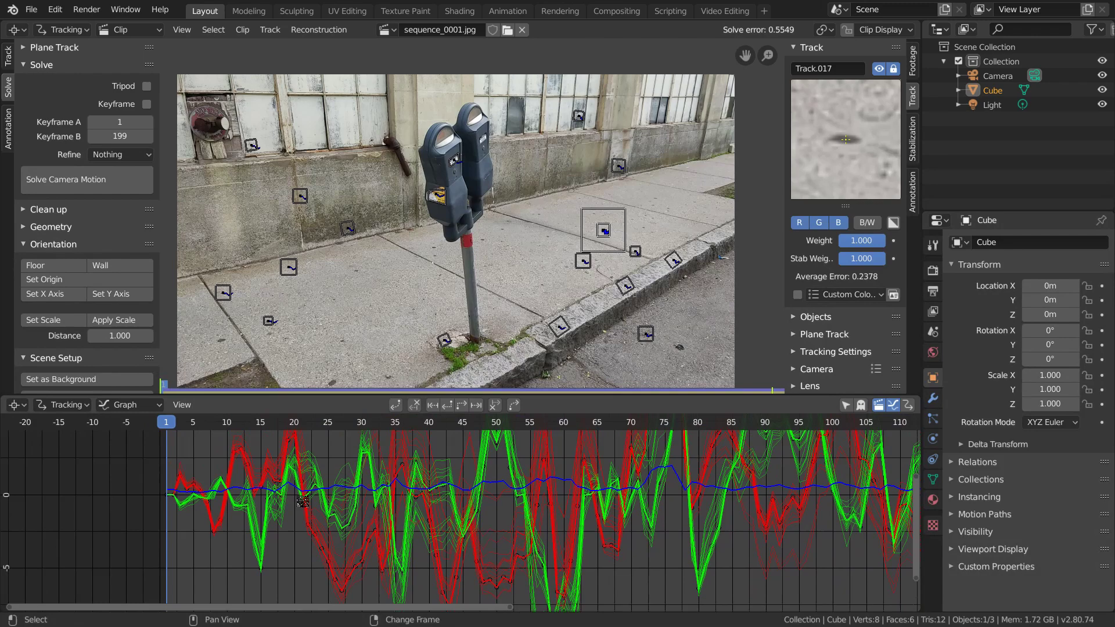
click(183, 472)
scroll(181, 458, right, 10)
scroll(180, 459, down, 4)
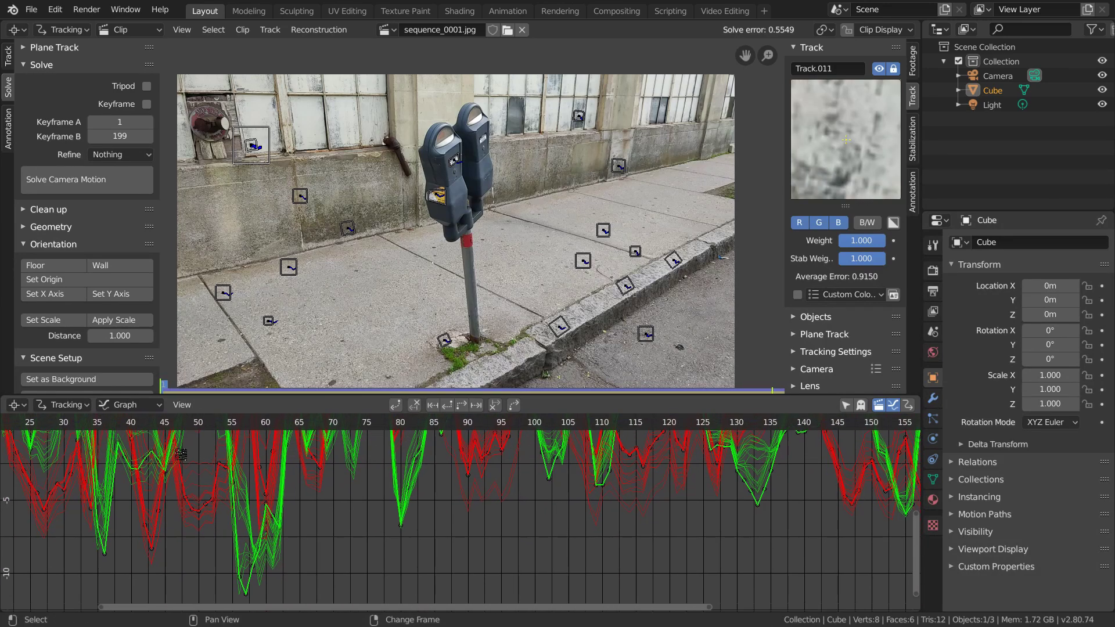
ctrl+scroll(181, 454, right, 10)
shift+scroll(181, 454, up, 5)
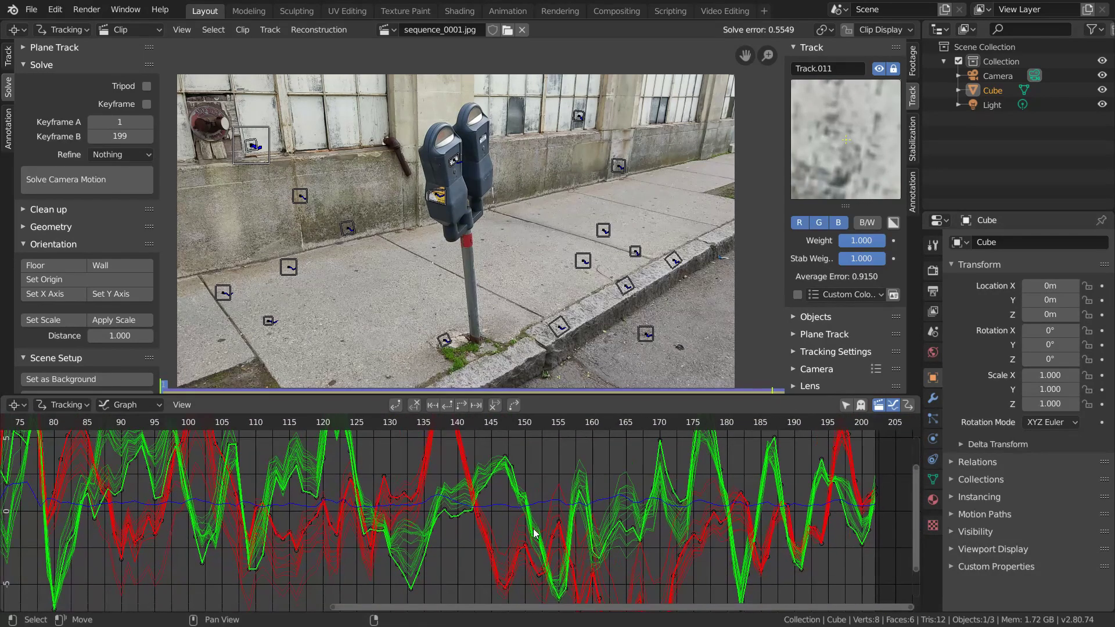
scroll(534, 532, down, 1)
middle_drag(646, 526, 691, 460)
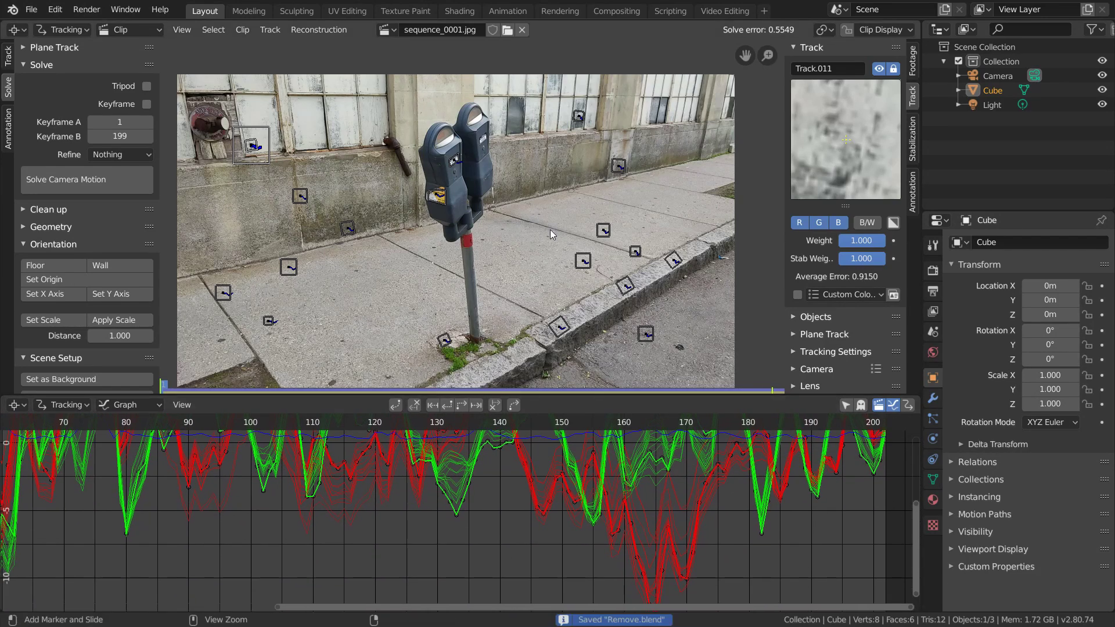
Step: Hide the footage, display marker info for all tracks, and save the file
click(910, 29)
click(969, 74)
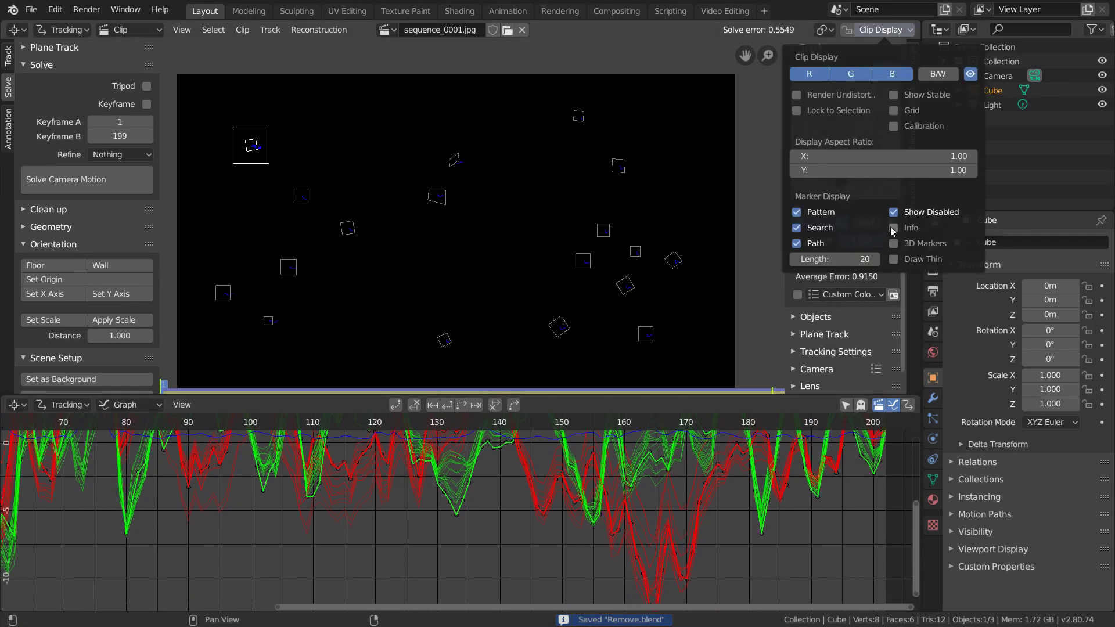
click(892, 228)
key(a)
middle_drag(552, 257, 559, 221)
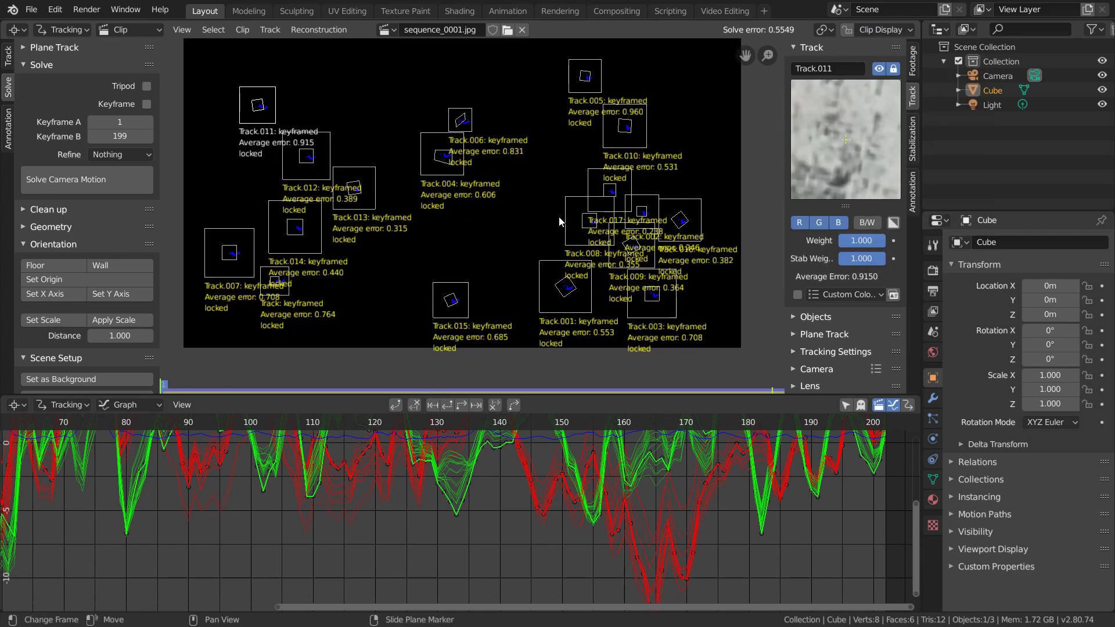
key(ctrl+s)
Step: Lower the tracking weights of the high-error markers: Track.011 to about 0.795, Track.005 to 0.675 and Track.006 to 0.711
scroll(559, 216, up, 1)
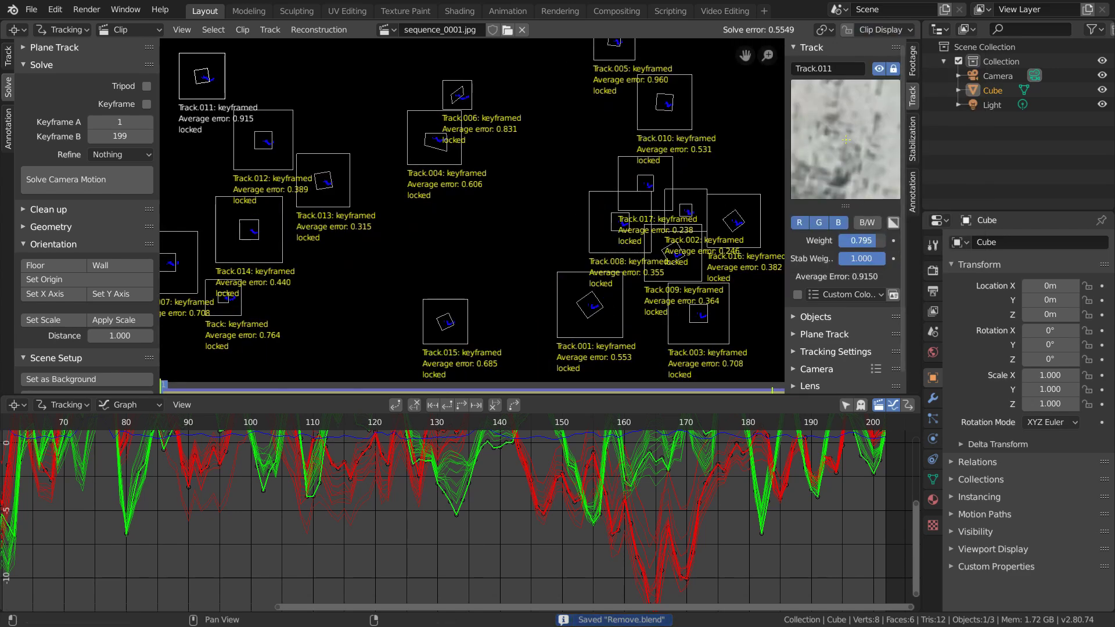
click(624, 69)
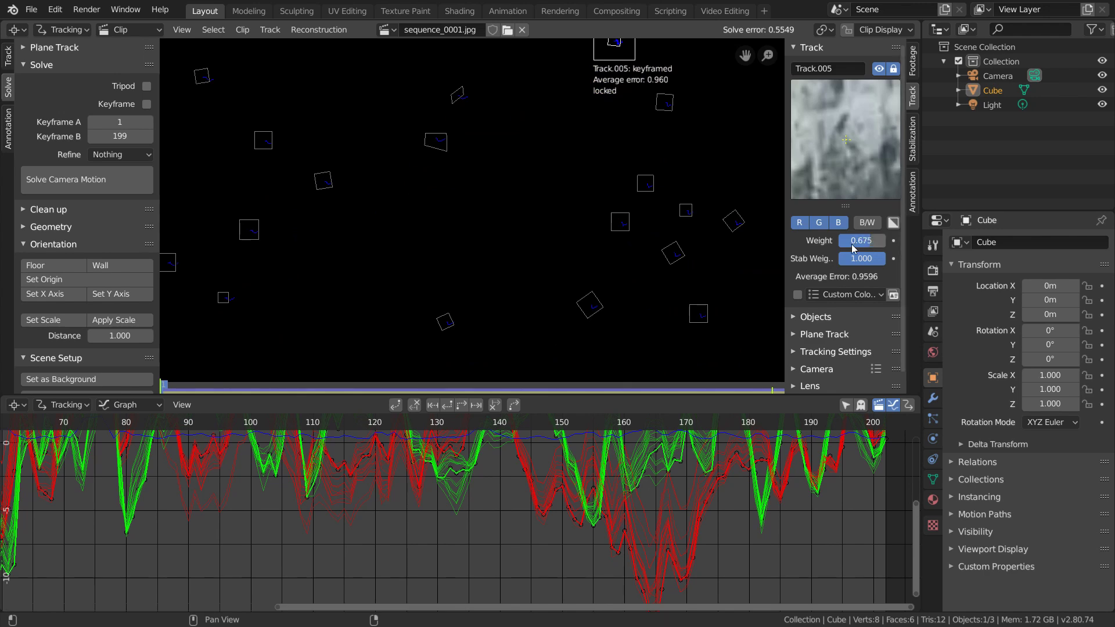
key(a)
middle_drag(367, 233, 312, 206)
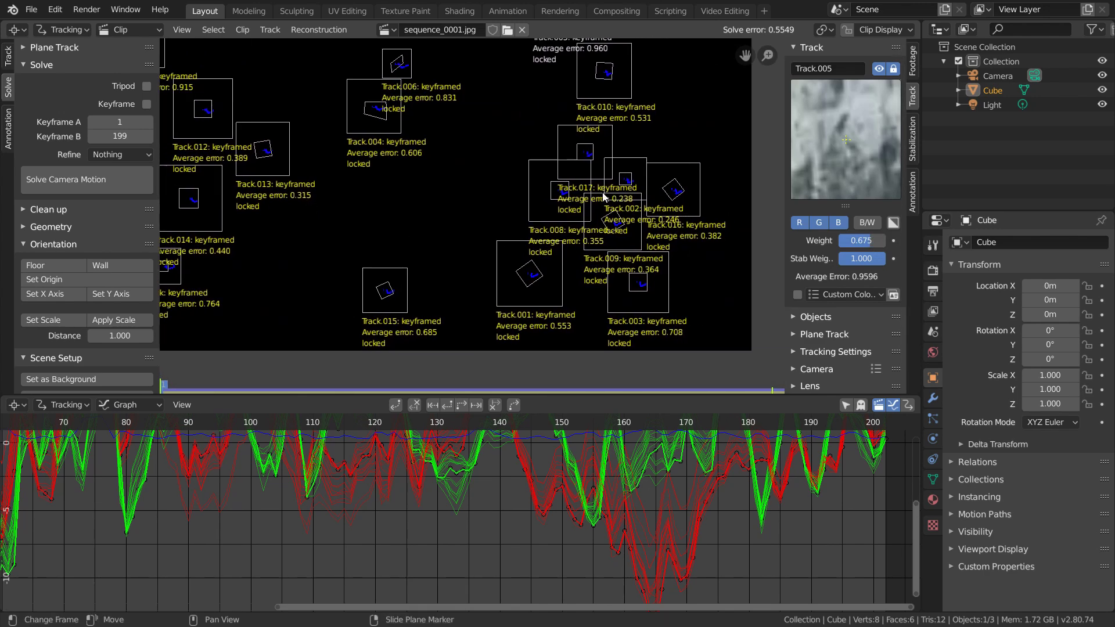
middle_drag(461, 171, 462, 198)
click(417, 104)
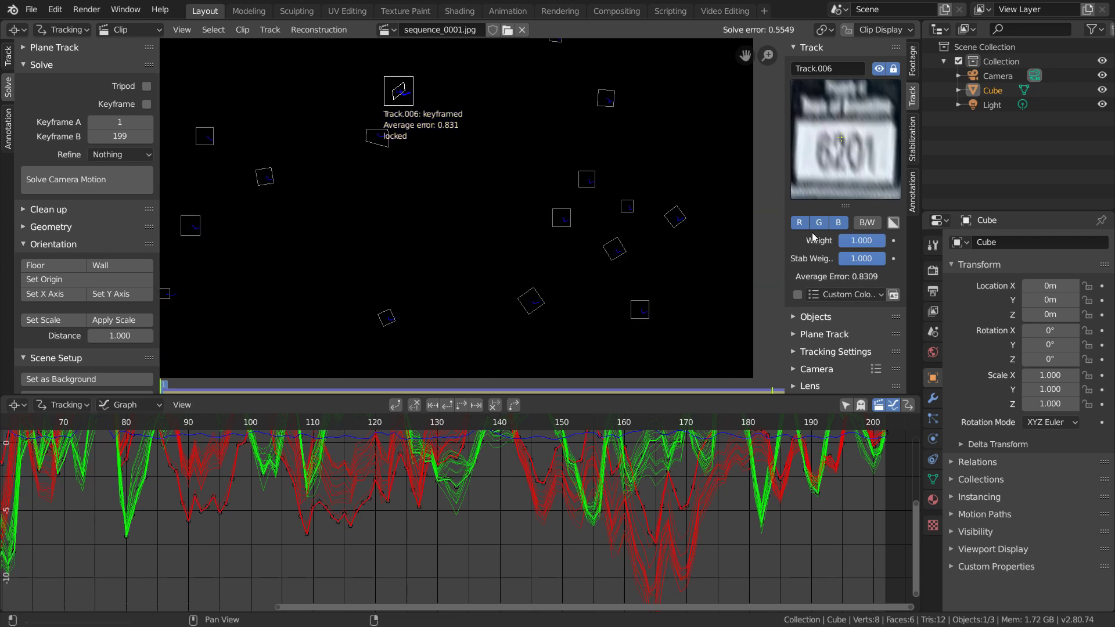
Step: Solve the camera motion again with the reduced weights and select all tracks to compare their average errors
click(102, 187)
key(a)
scroll(478, 201, down, 1)
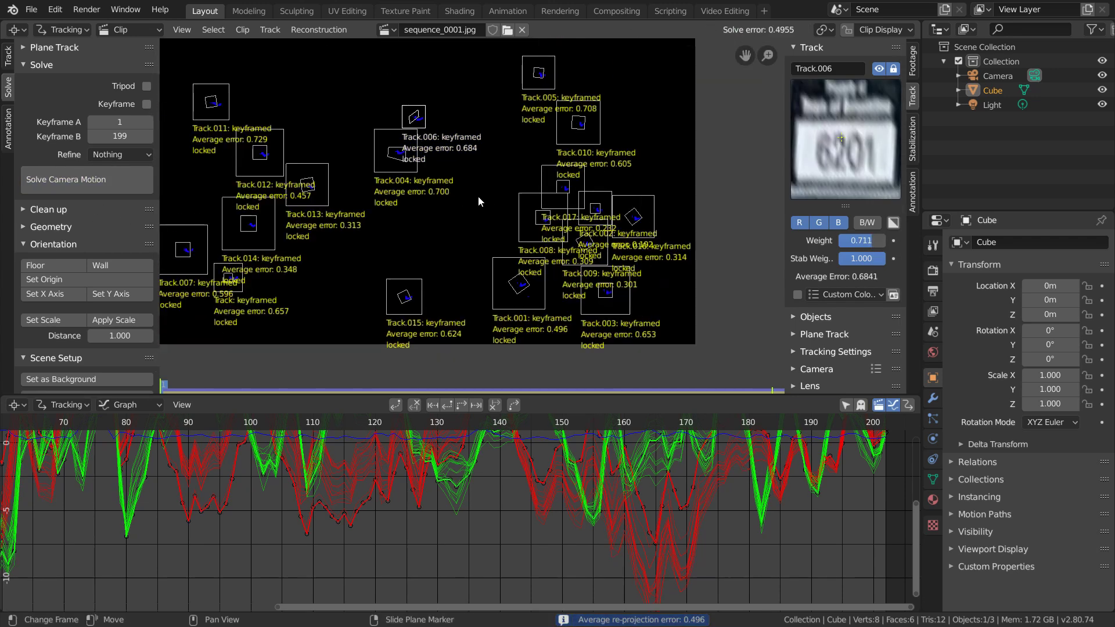
Step: Show the footage again and turn off the marker info
click(882, 30)
click(970, 73)
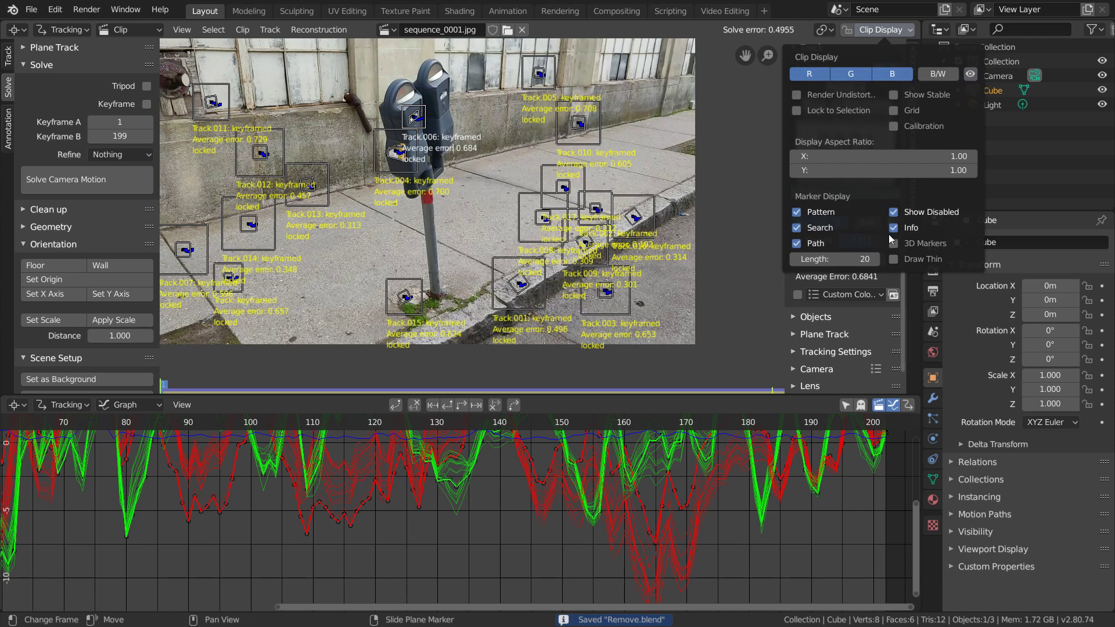
click(465, 226)
middle_drag(465, 226, 524, 240)
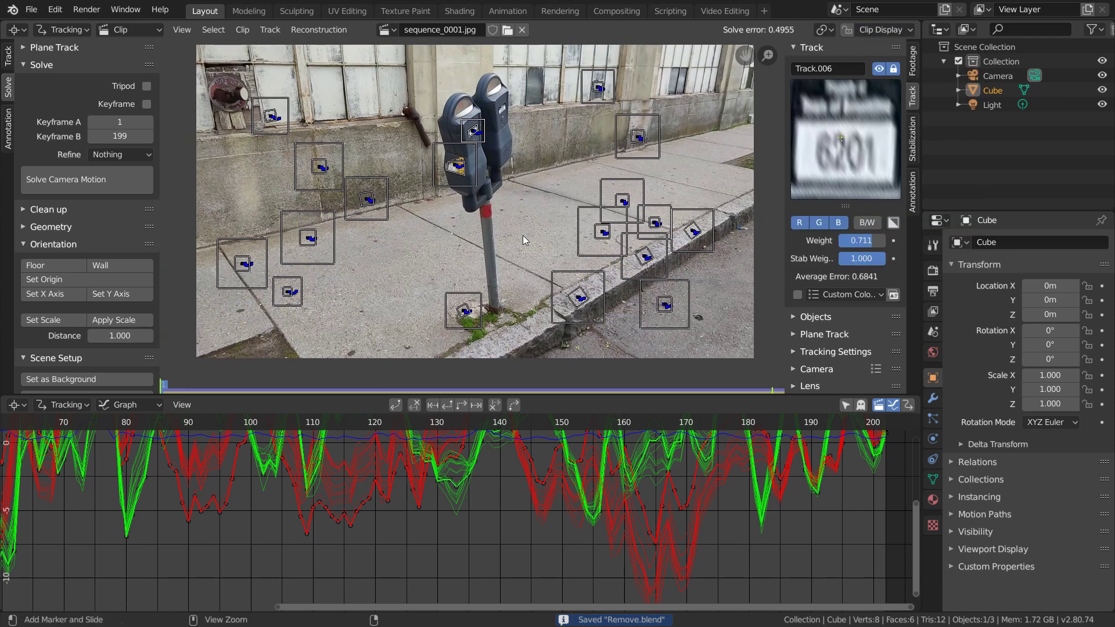
click(27, 408)
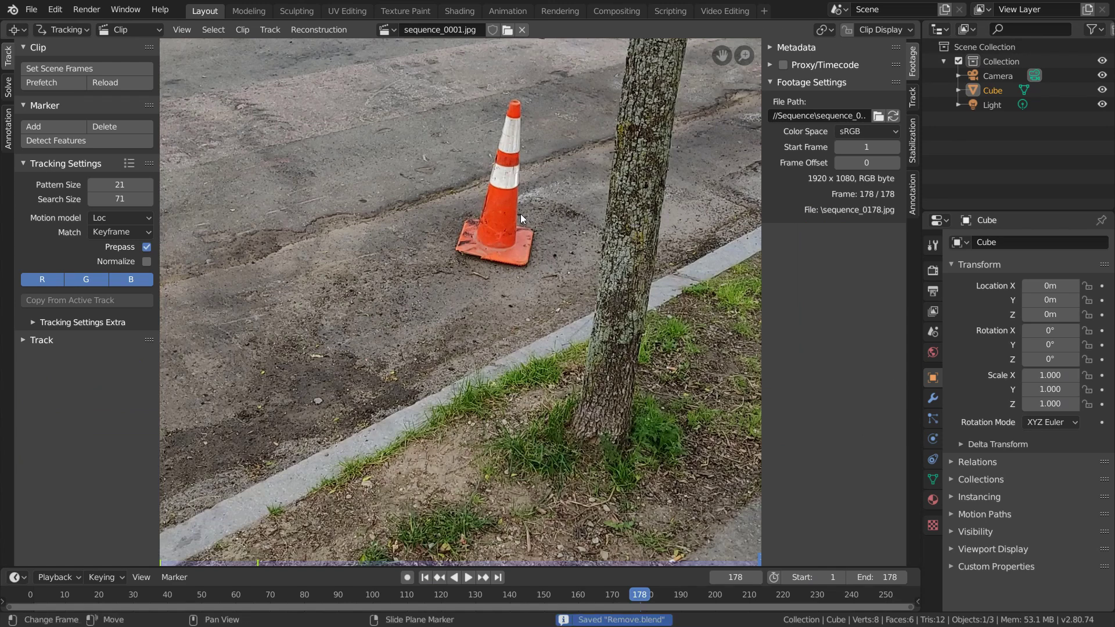
Step: For the traffic cone clip, set the motion model to Perspective, enable Normalize and set the correlation to 0.900
click(134, 222)
click(123, 232)
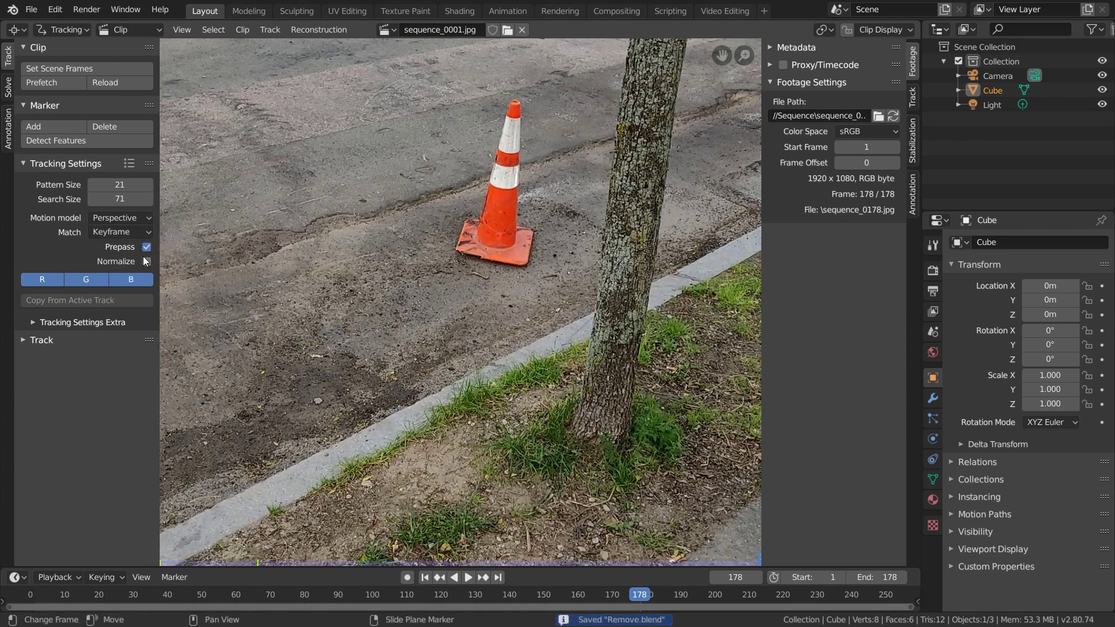
click(109, 322)
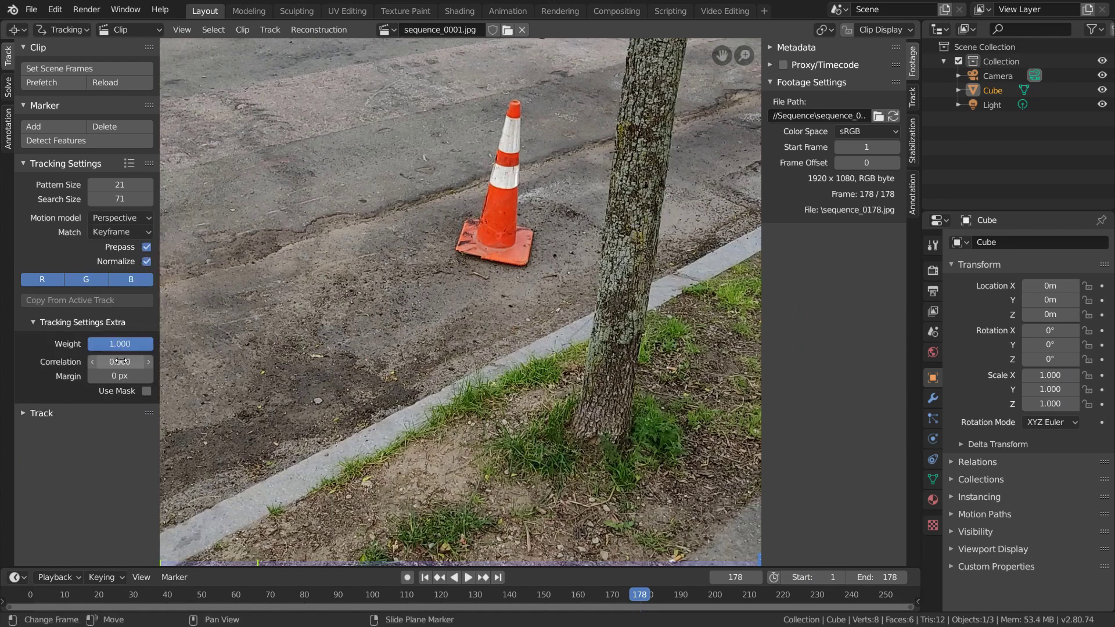
Step: Place a marker on the light stone on the road near the curb, resize it, and enlarge the track preview
click(910, 98)
scroll(525, 347, up, 4)
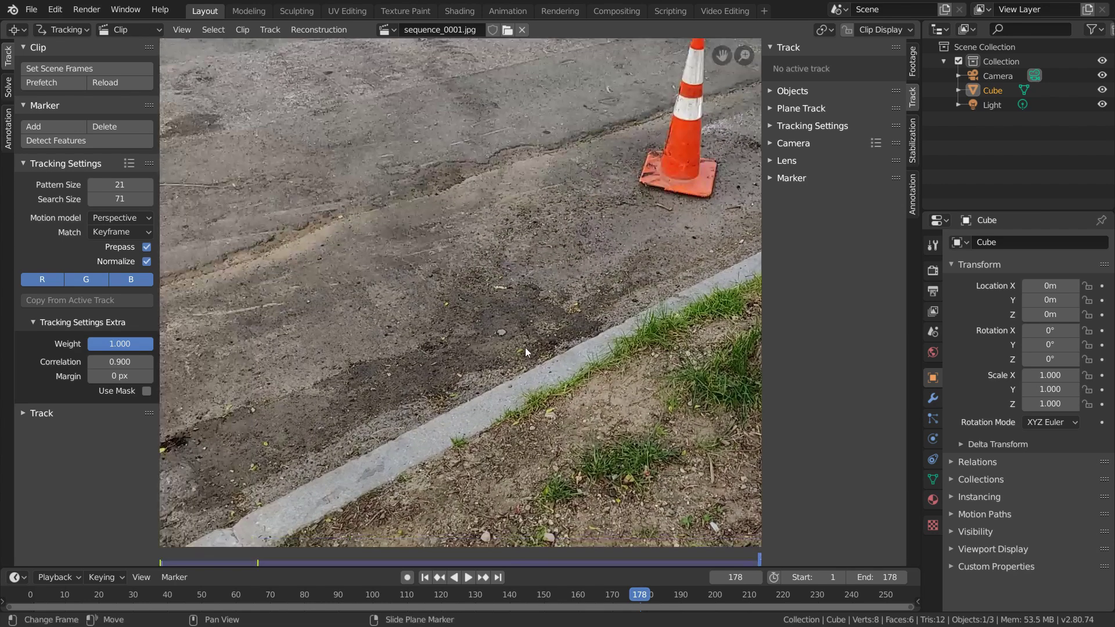
ctrl+click(526, 347)
key(s)
click(605, 318)
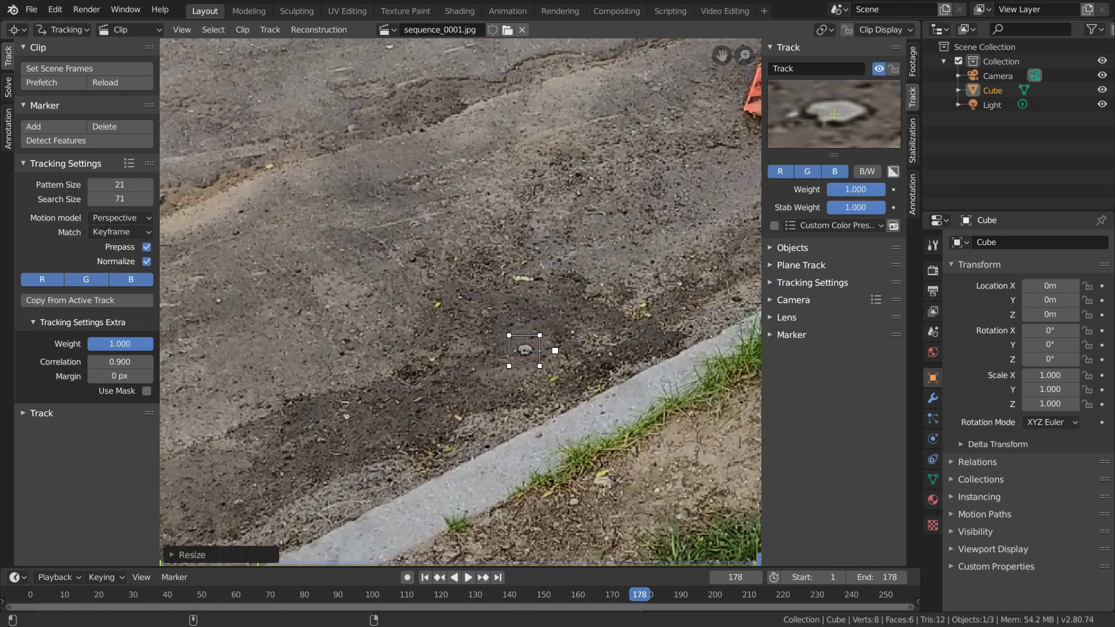
drag(834, 155, 834, 210)
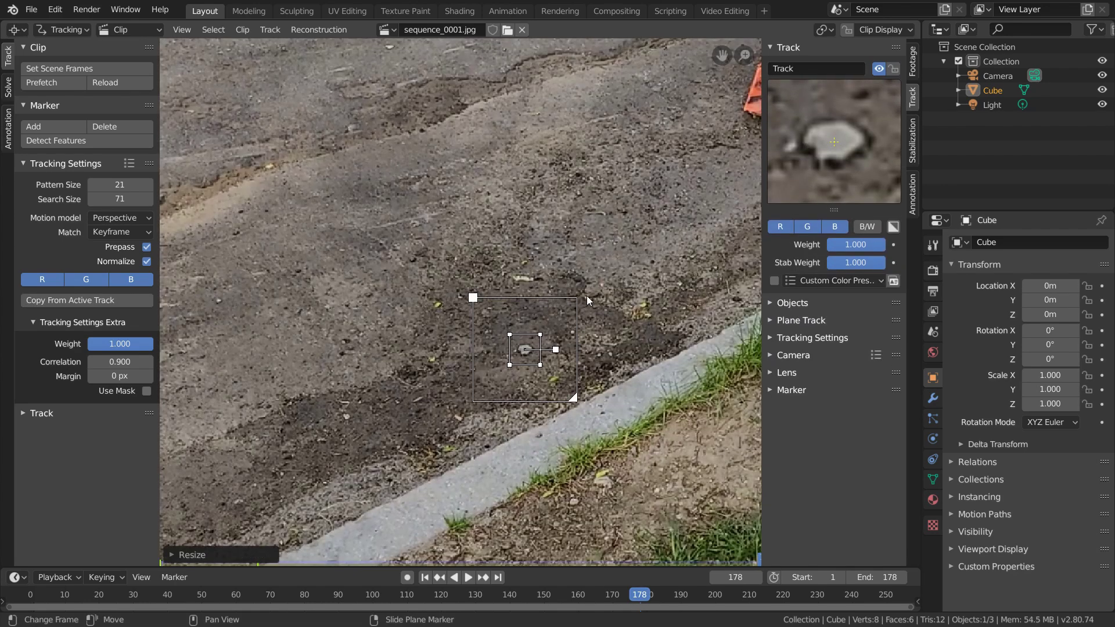
Step: Enlarge the light stone's marker, lock the view to the selection, and track it backwards from frame 178
key(s)
click(746, 282)
key(l)
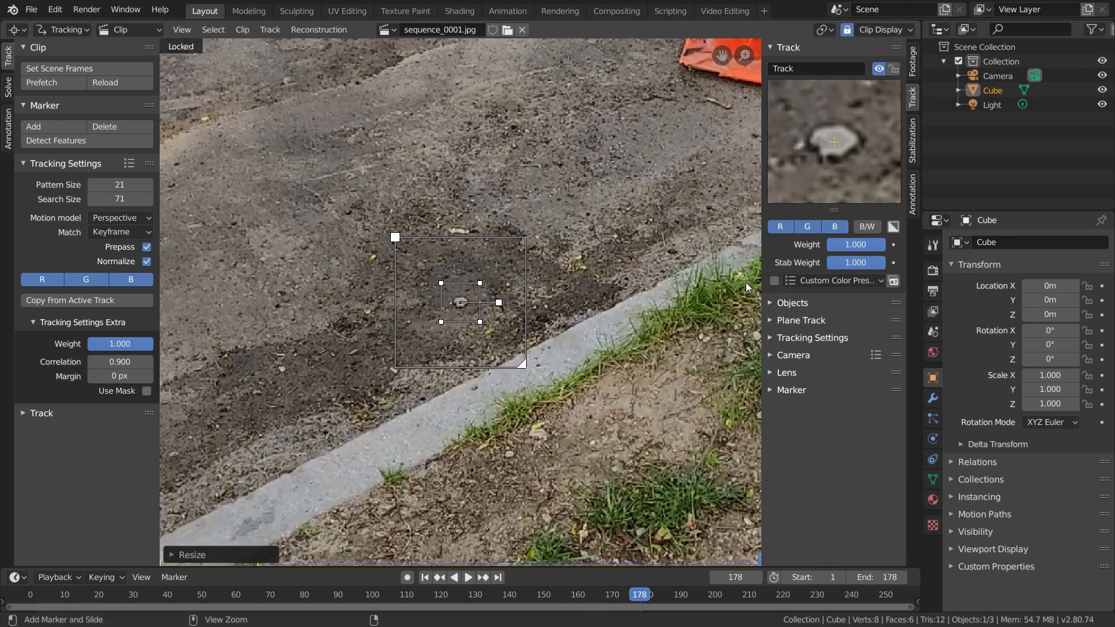
key(shift+ctrl+t)
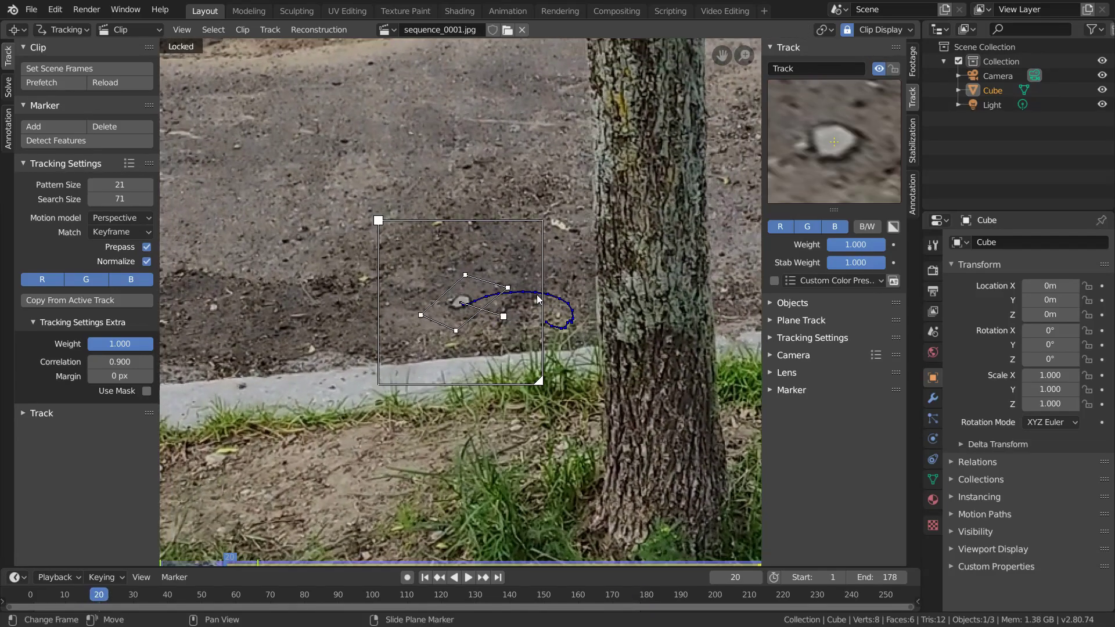
Step: Shrink the light stone's marker slightly at frame 20, track it back to frame 1, lock the track and save the file
key(s)
click(595, 255)
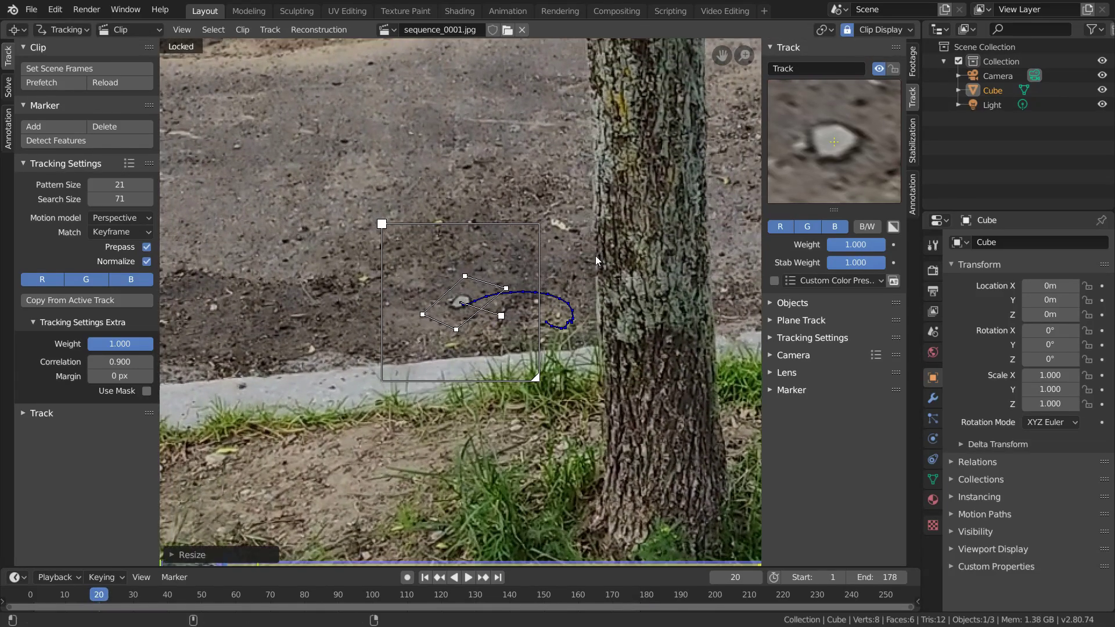
key(ctrl+shift+t)
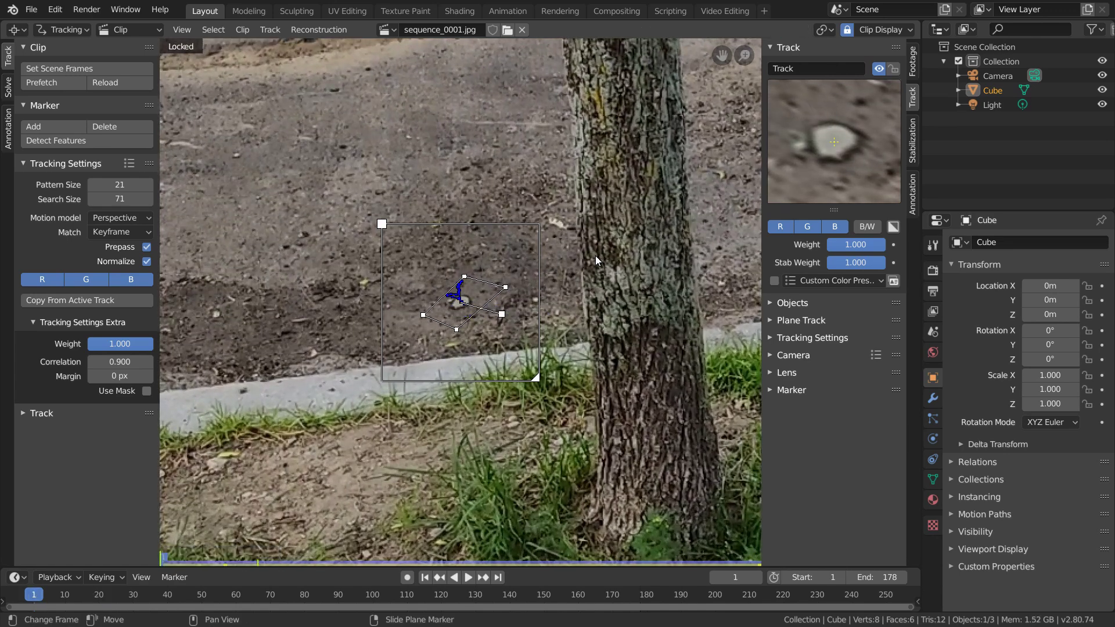
key(ctrl+l)
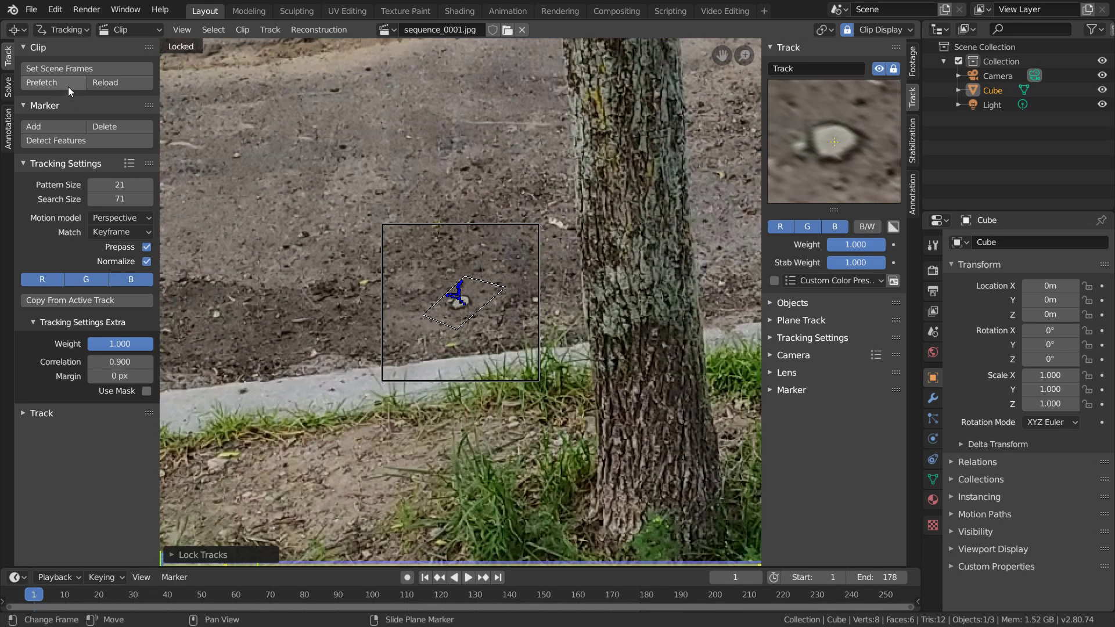
scroll(449, 256, down, 4)
key(ctrl+s)
Step: Place a marker on the pale stone in the dirt strip at frame 1, enlarge it and track it forwards
scroll(547, 409, up, 6)
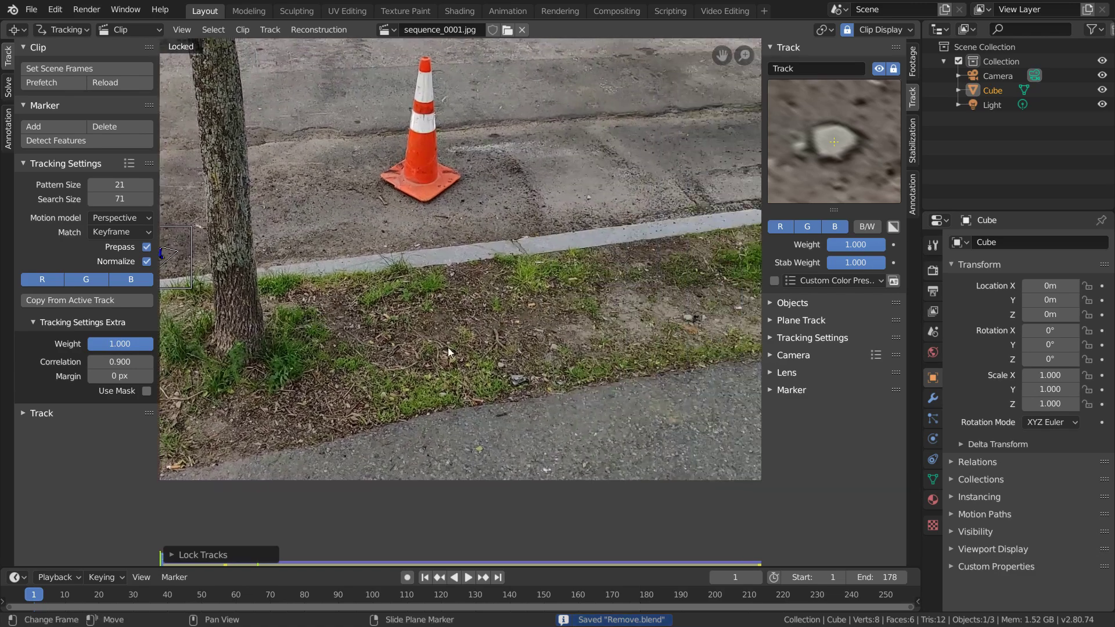
middle_drag(627, 345, 500, 367)
ctrl+click(507, 399)
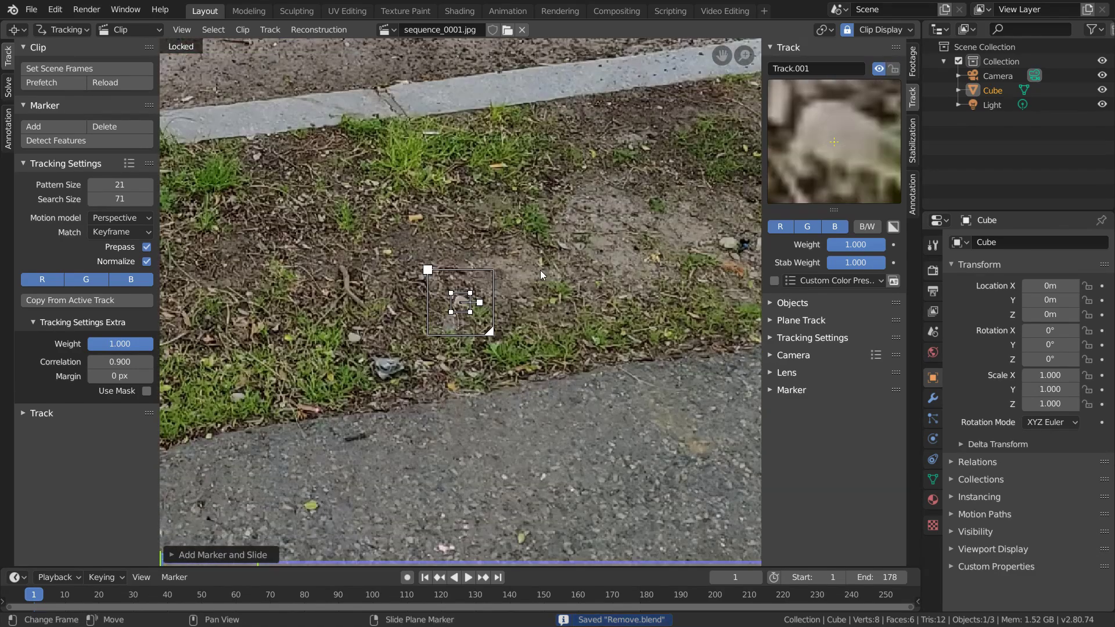
key(s)
click(648, 253)
key(ctrl+t)
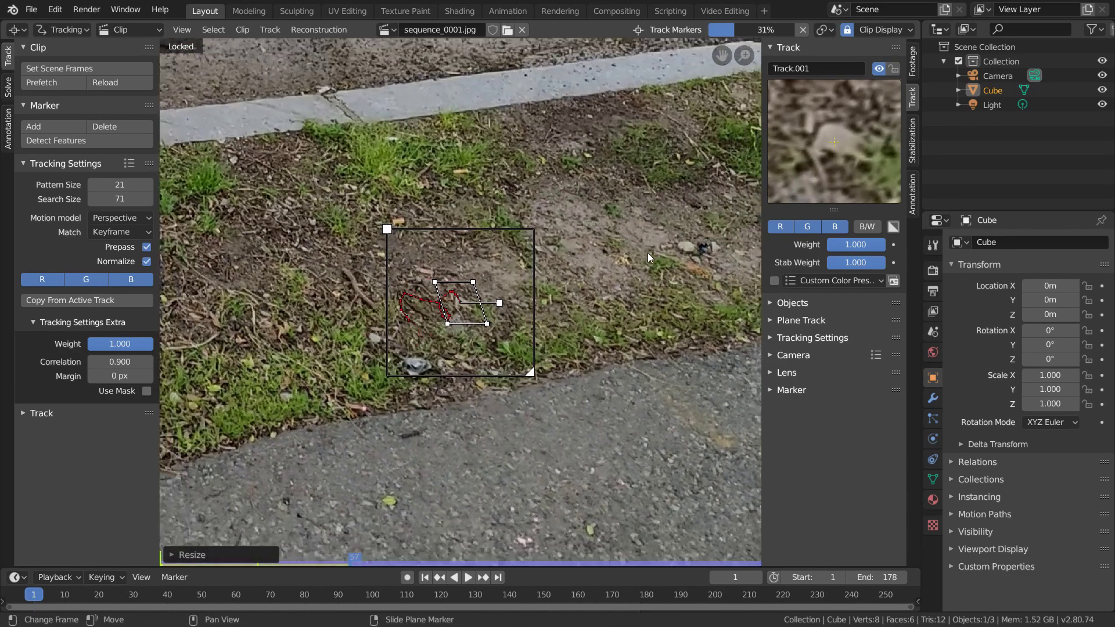
Step: Shrink the dirt-strip stone's marker slightly at frames 76 and 146, track it through to frame 178, and lock the track
key(s)
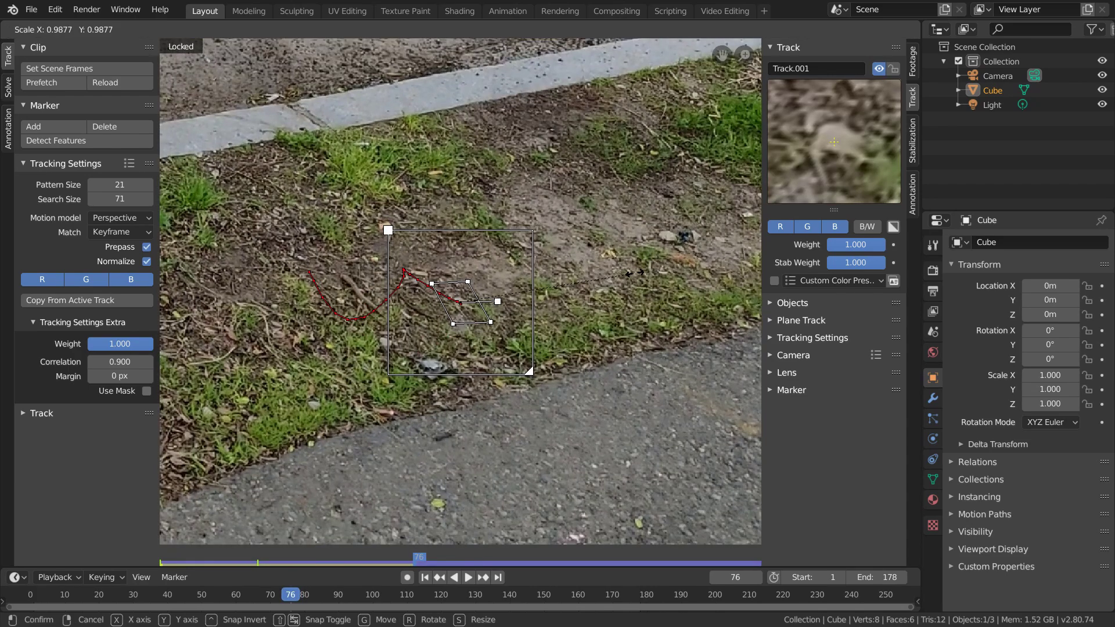
click(635, 273)
key(ctrl+t)
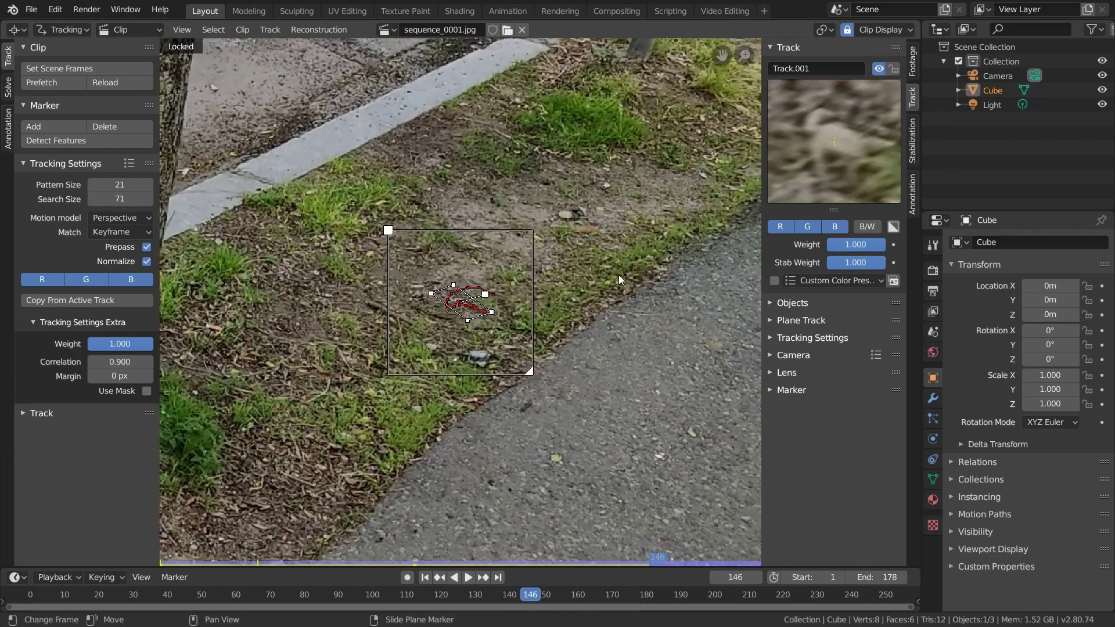
key(s)
click(615, 274)
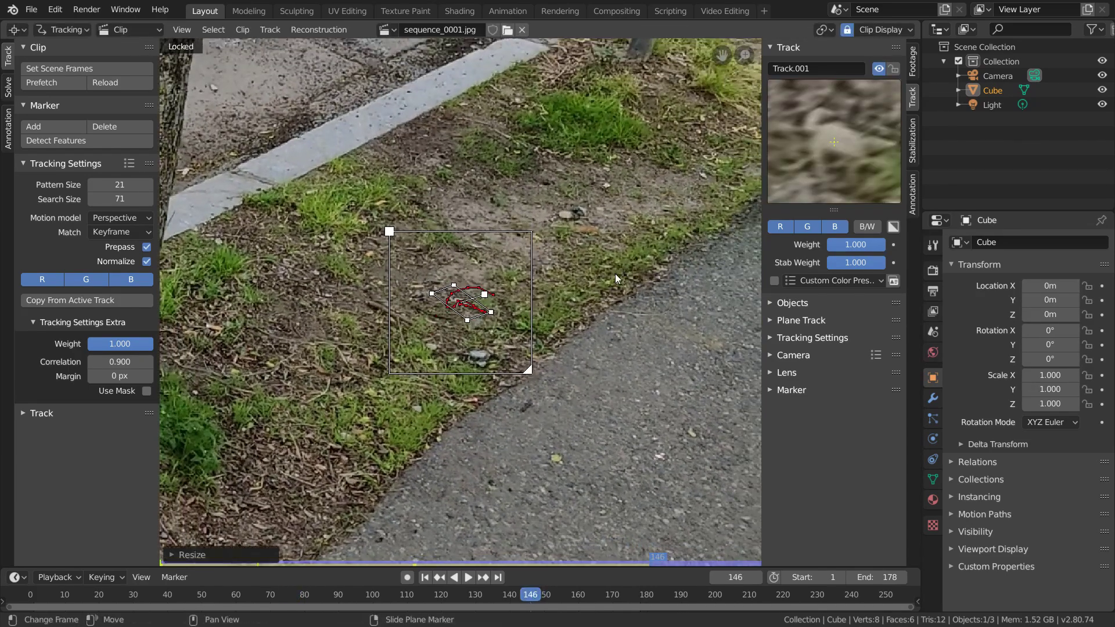
key(ctrl+t)
key(ctrl+l)
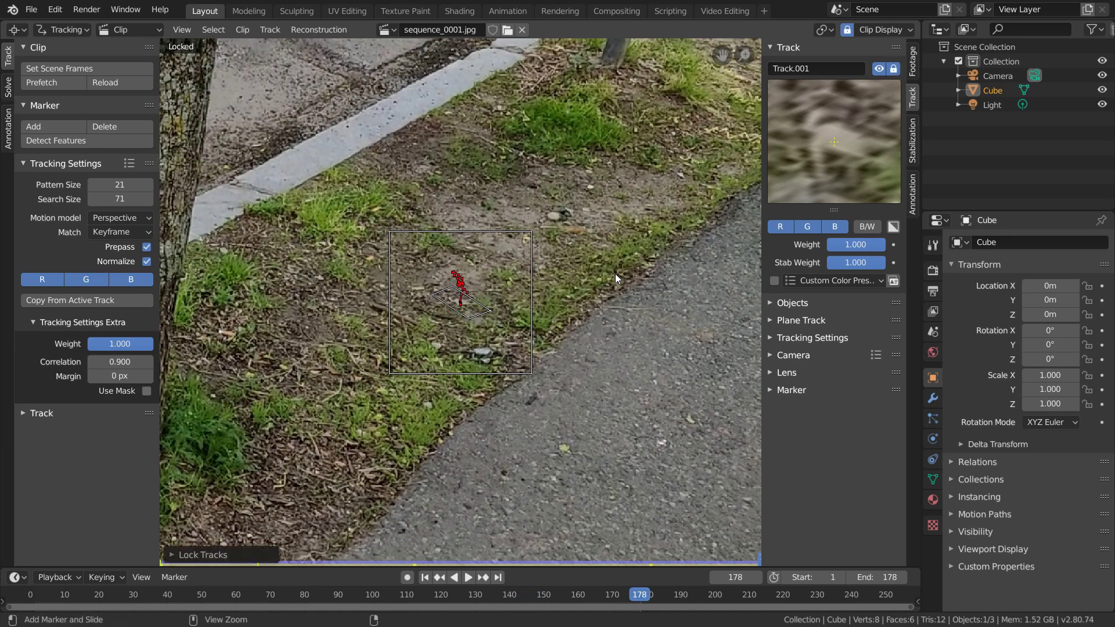
Step: Place a marker on the yellow leaf on the asphalt path at frame 178, enlarge it and track it backwards
ctrl+click(563, 448)
key(s)
click(661, 284)
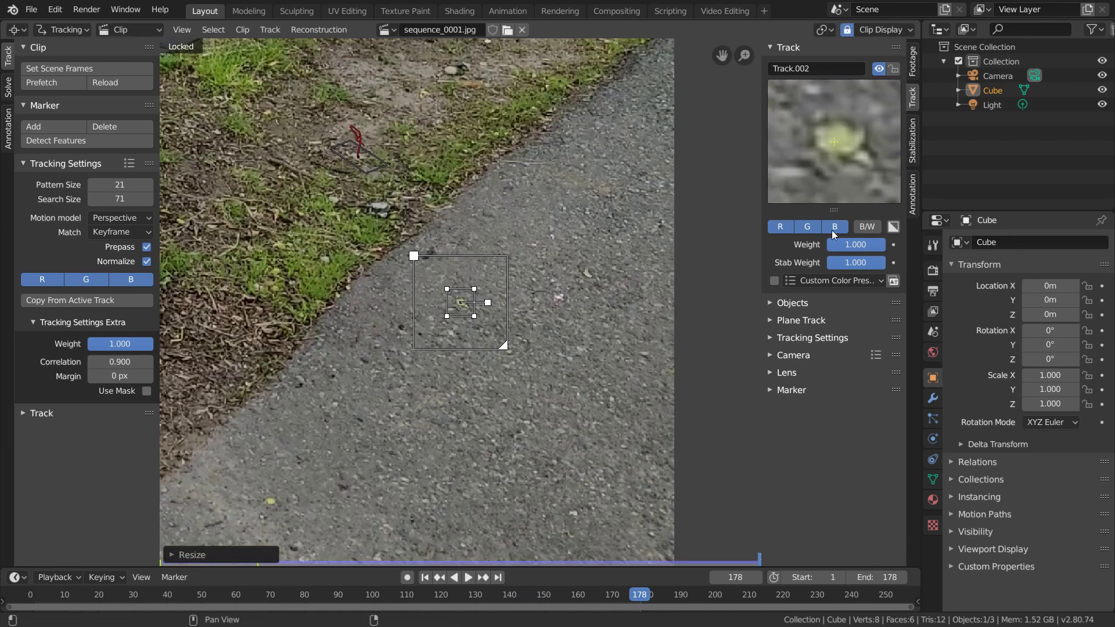
key(ctrl+shift+t)
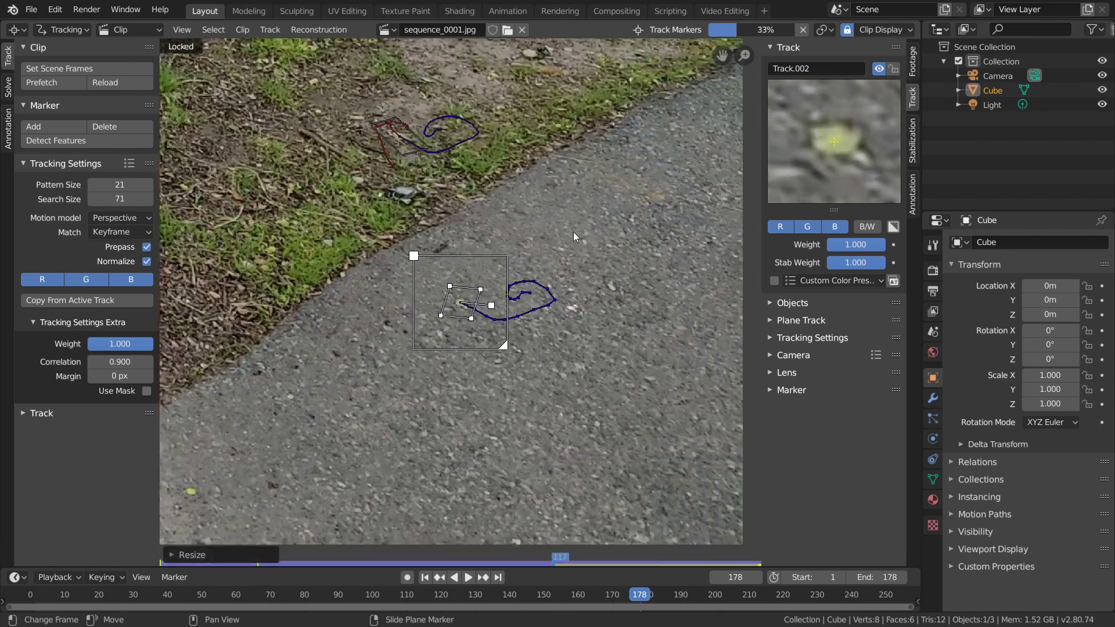
Step: Resize the yellow leaf's marker near frame 47, track it back to frame 1, lock the track and save the file
key(Right)
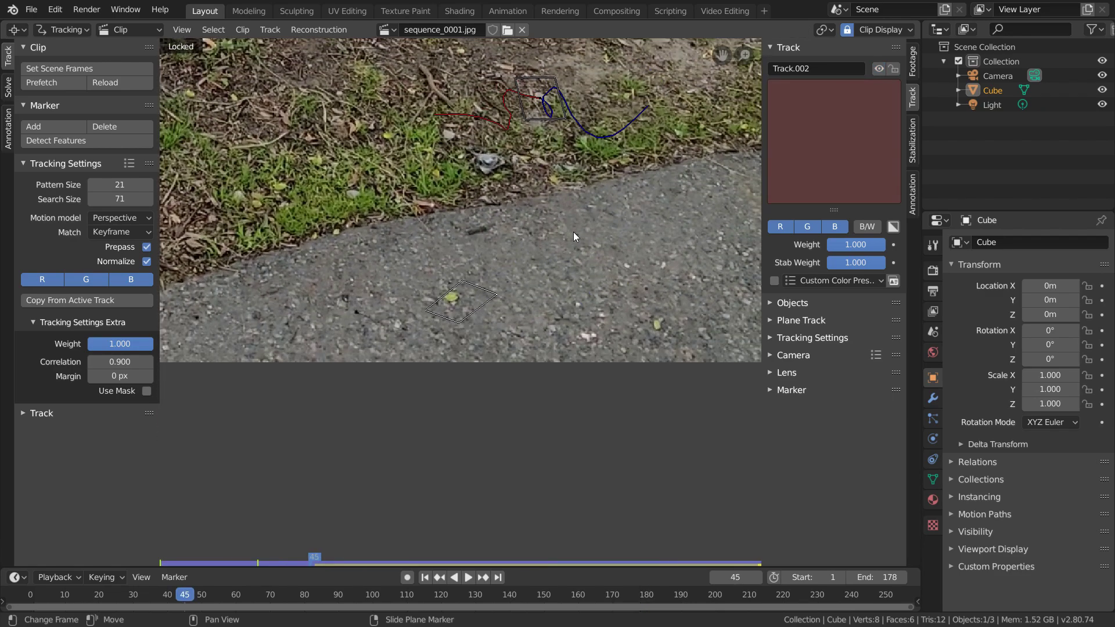
key(s)
click(574, 270)
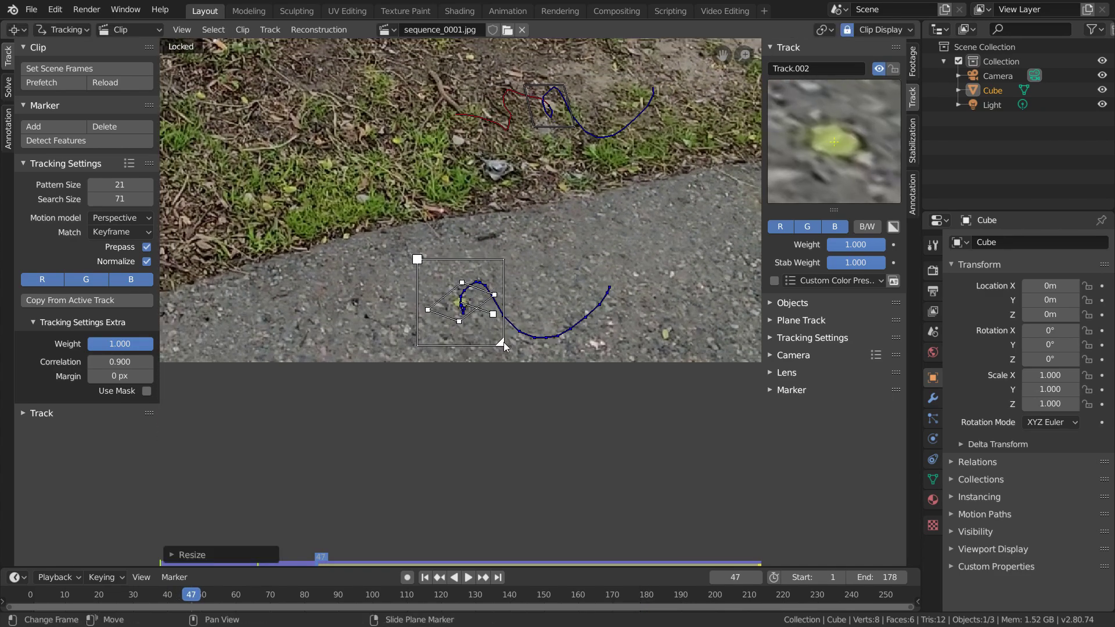
key(ctrl+shift+t)
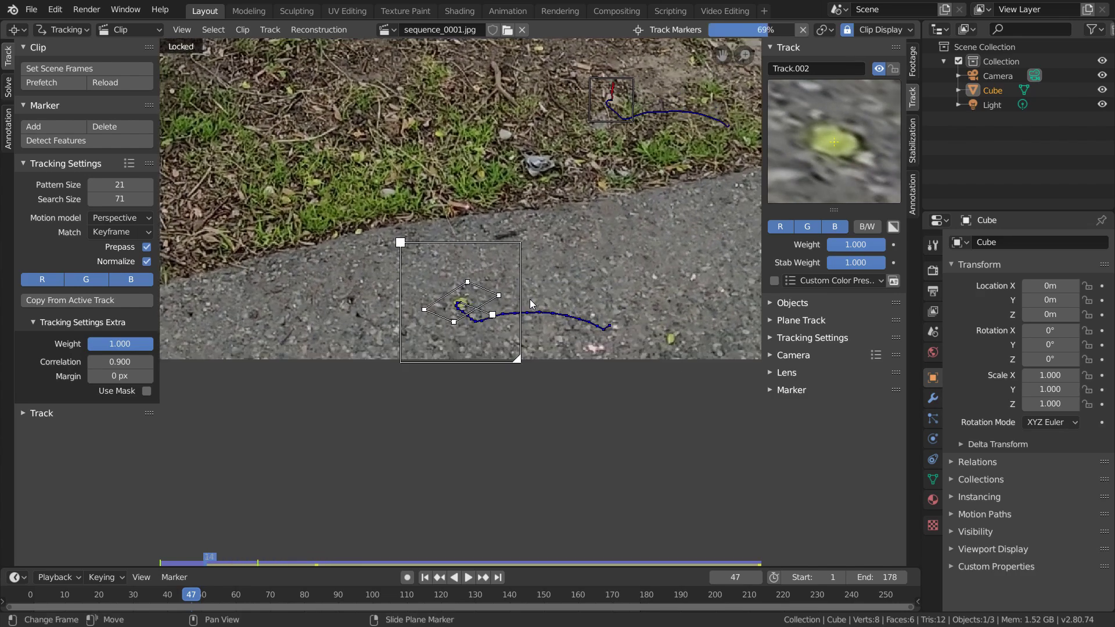
key(ctrl+l)
key(ctrl+s)
scroll(530, 299, down, 4)
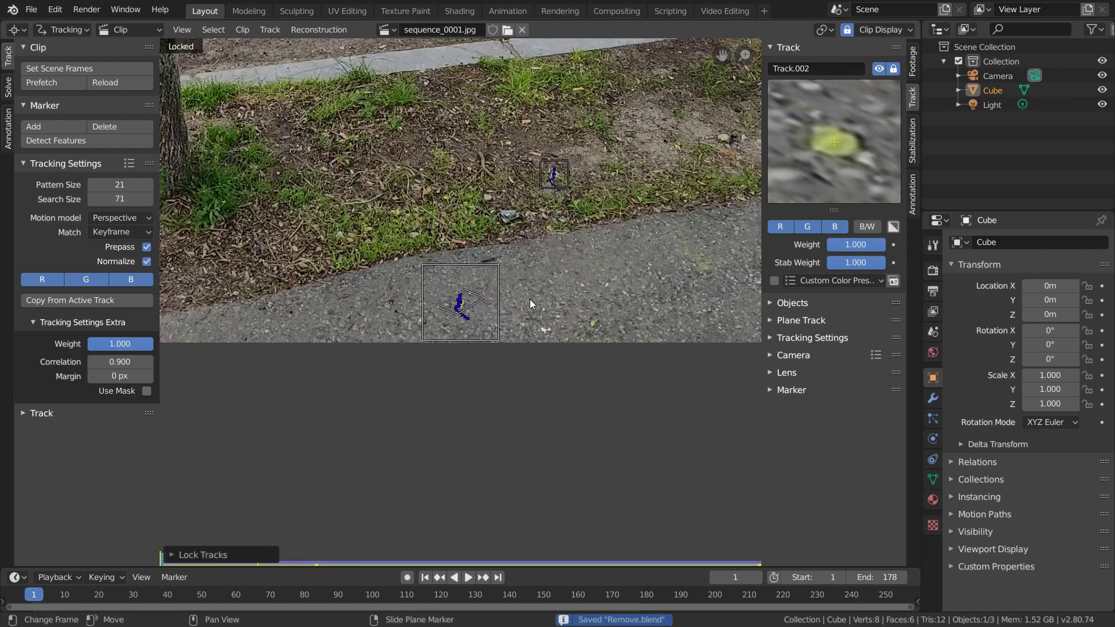
Step: Place a marker on a dark speck on the road between the cone and curb at frame 1, enlarge it and track forwards
scroll(540, 279, up, 5)
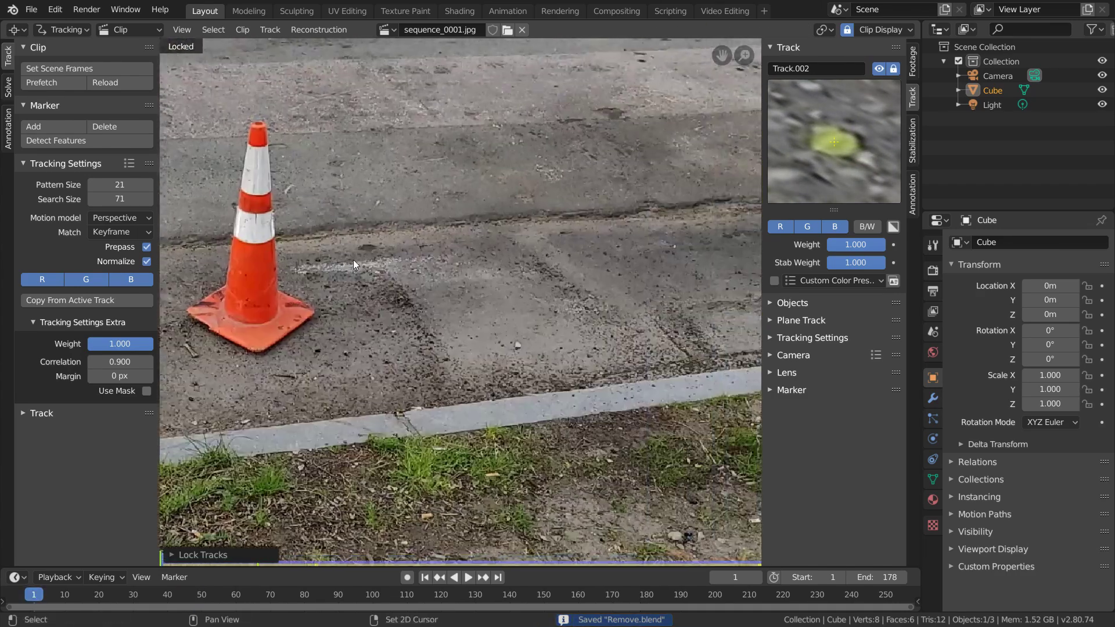
ctrl+click(499, 343)
key(s)
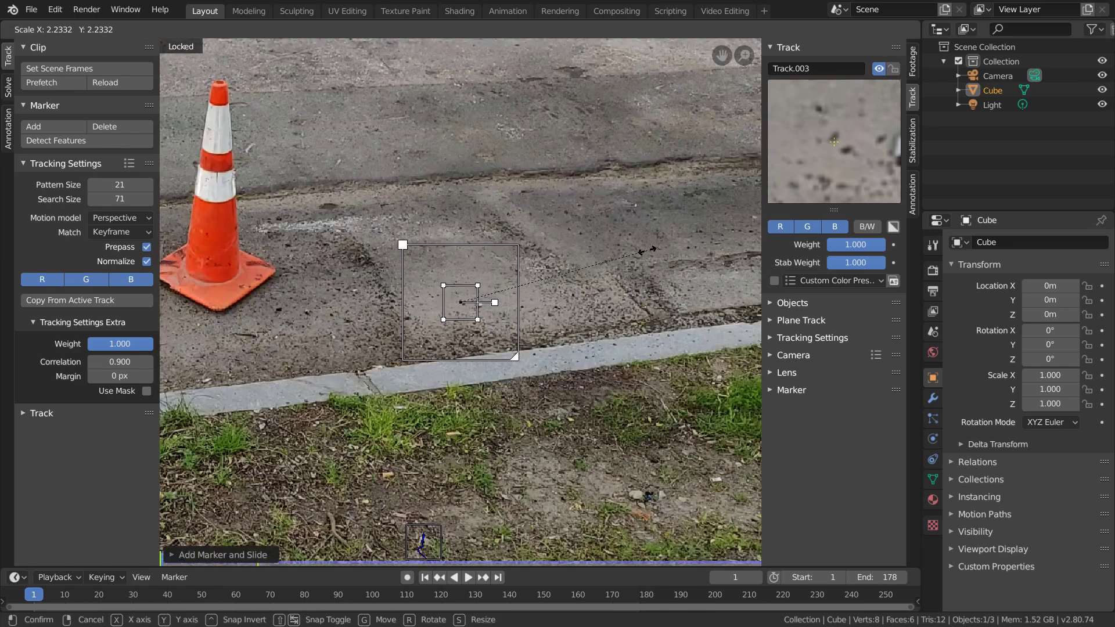
click(648, 250)
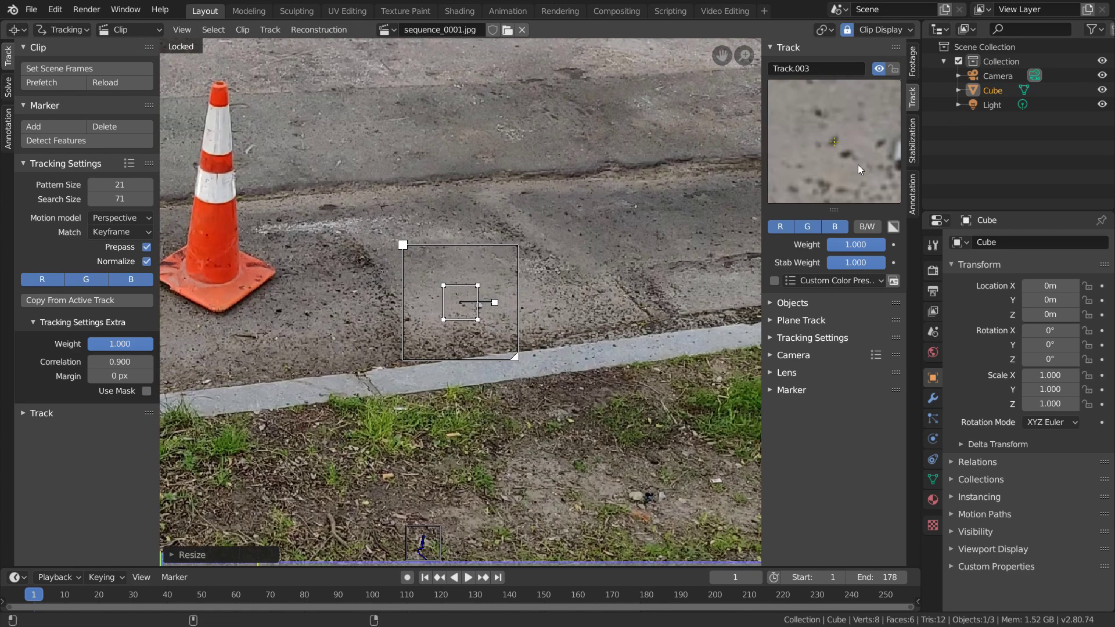
key(ctrl+t)
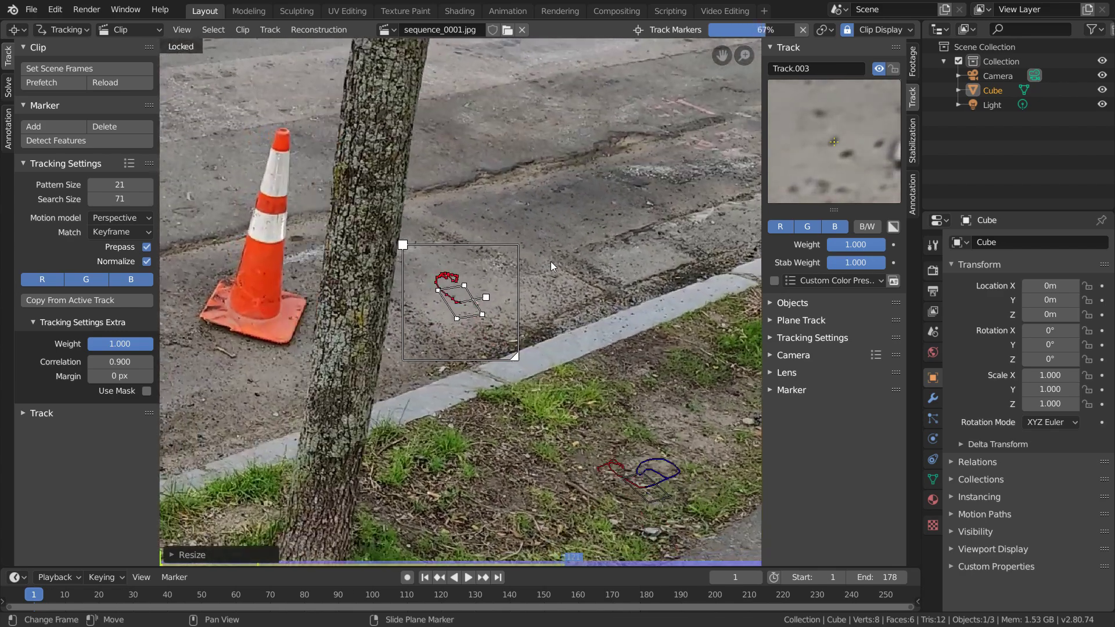
Step: Shrink the road speck's marker slightly at frame 121 and continue tracking it forwards
key(Left)
key(s)
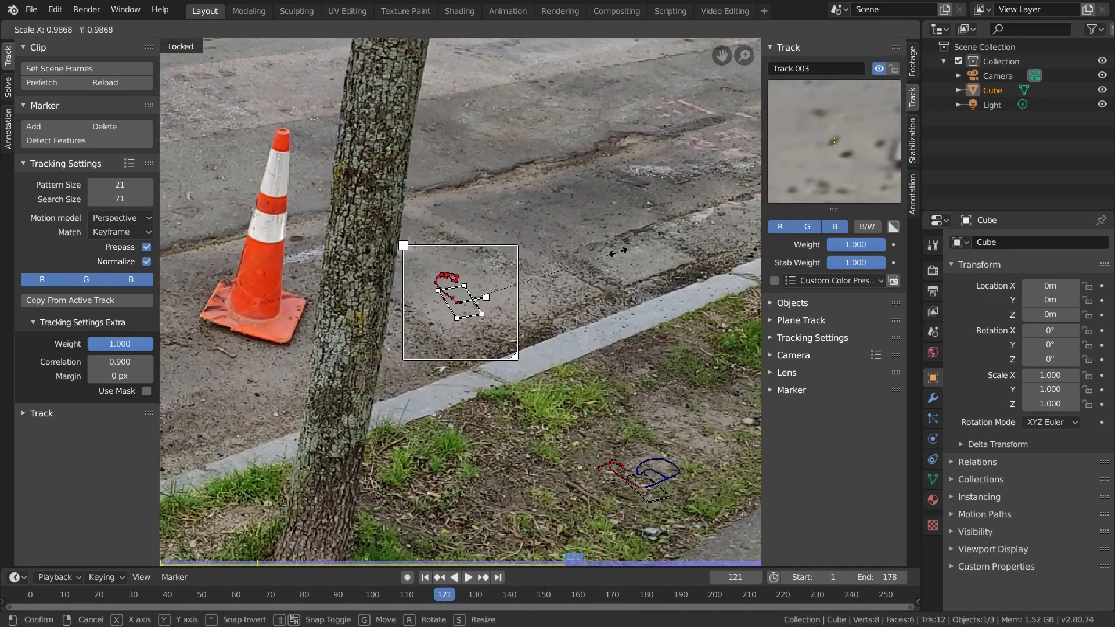
click(614, 252)
key(space)
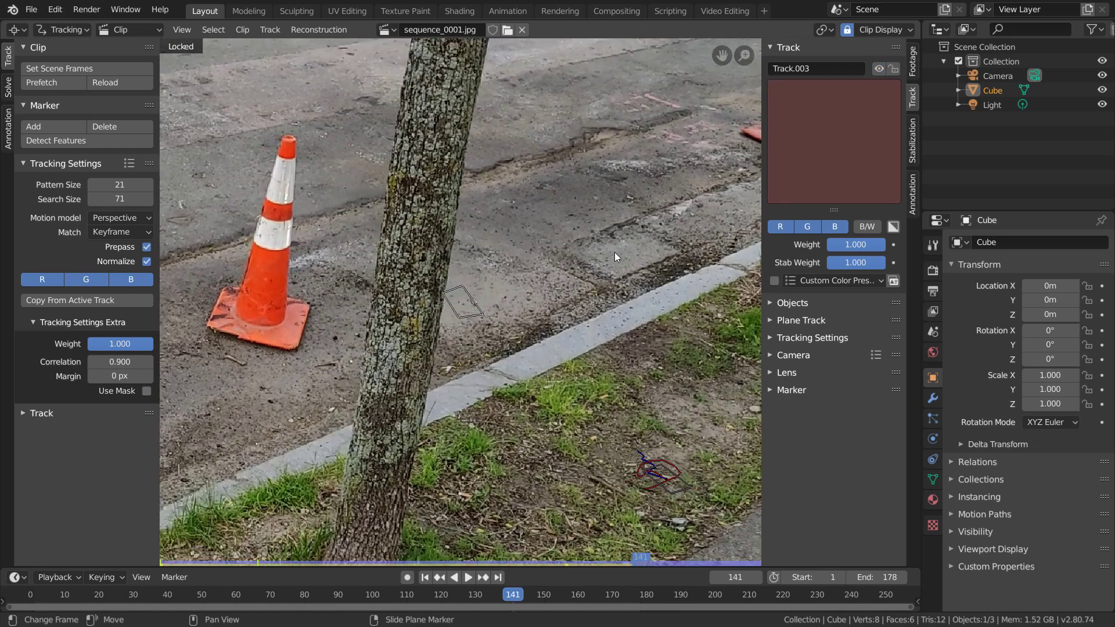
Step: Step back to frame 137, clear the road speck's track after that frame, lock the track and save the file
key(Left)
key(Left)
key(Left)
key(Left)
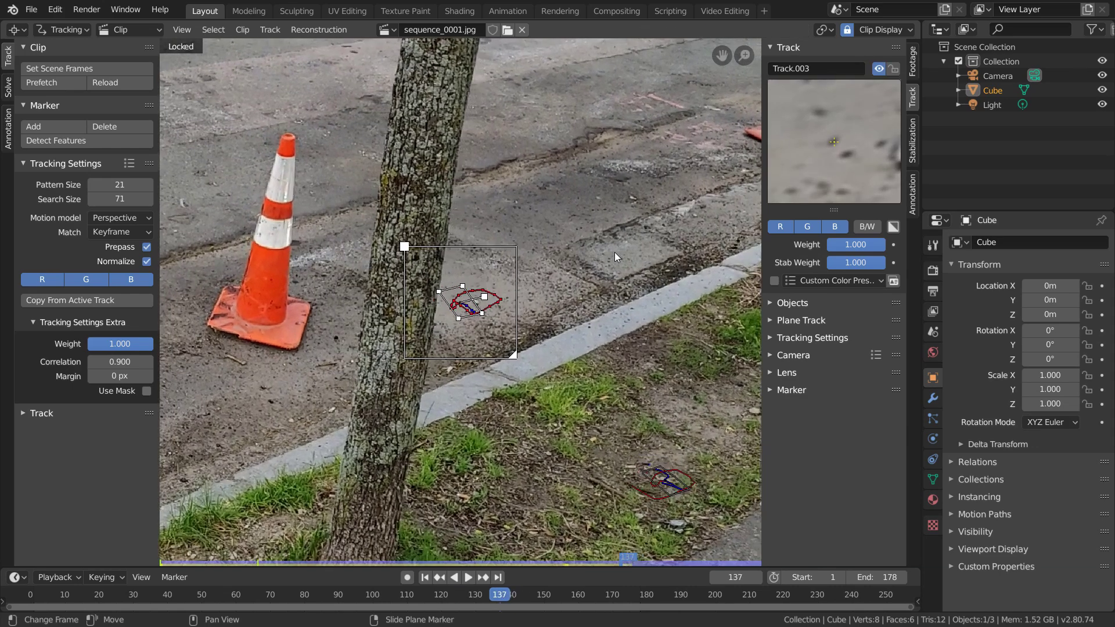
click(35, 430)
click(139, 459)
key(ctrl+l)
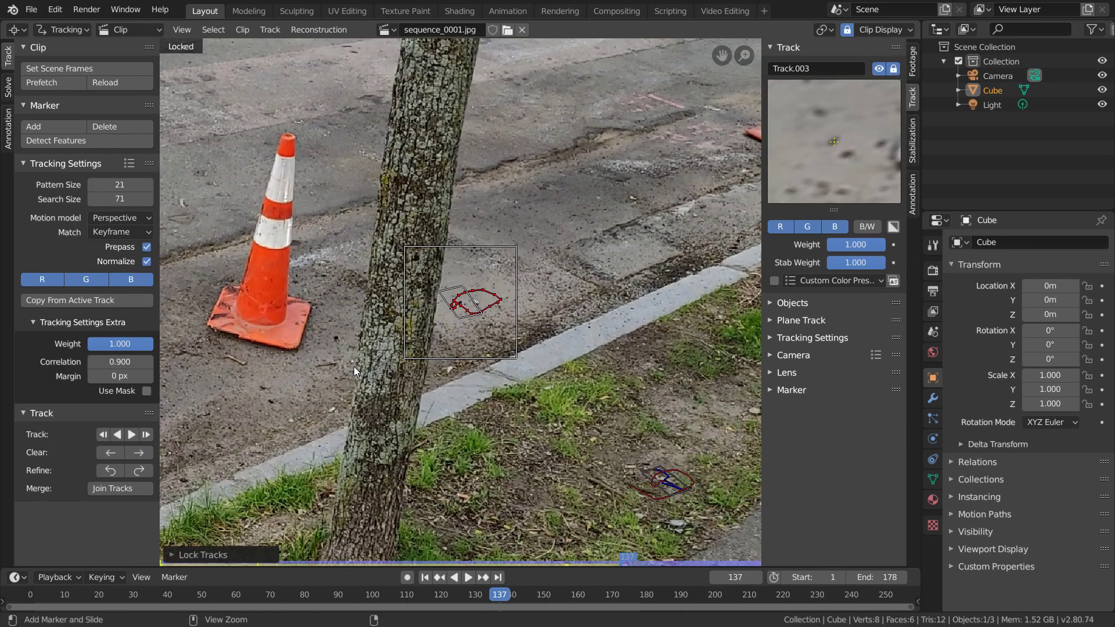
key(ctrl+s)
Step: Return to frame 1, place a marker on the bare dirt in front of the tree, enlarge it and track it forwards
key(shift+Left)
scroll(353, 367, down, 2)
scroll(353, 367, up, 6)
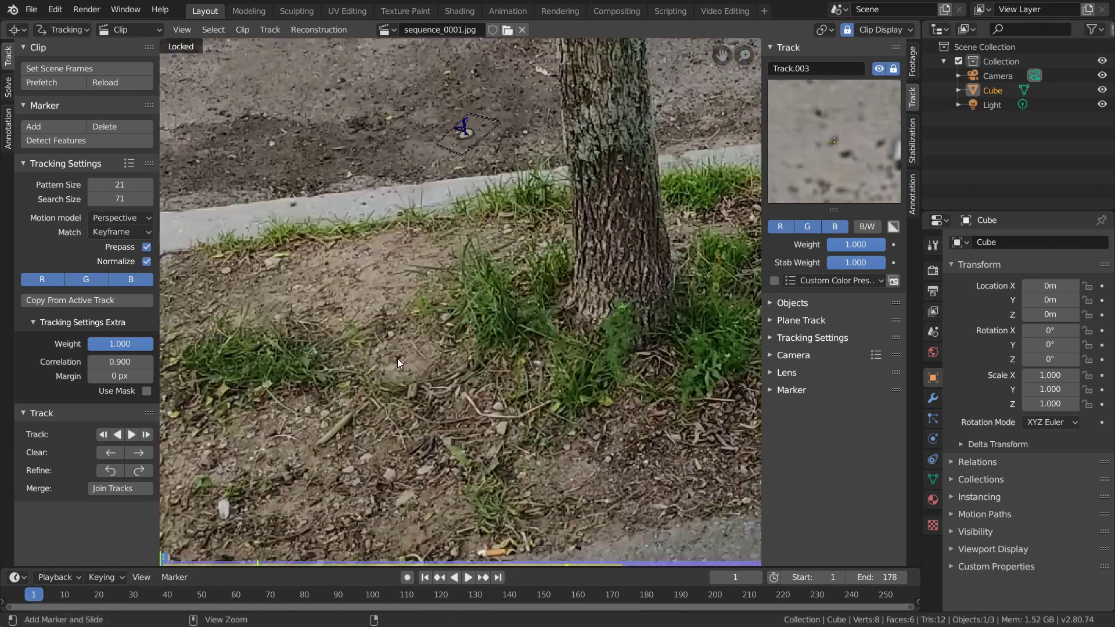
ctrl+click(398, 358)
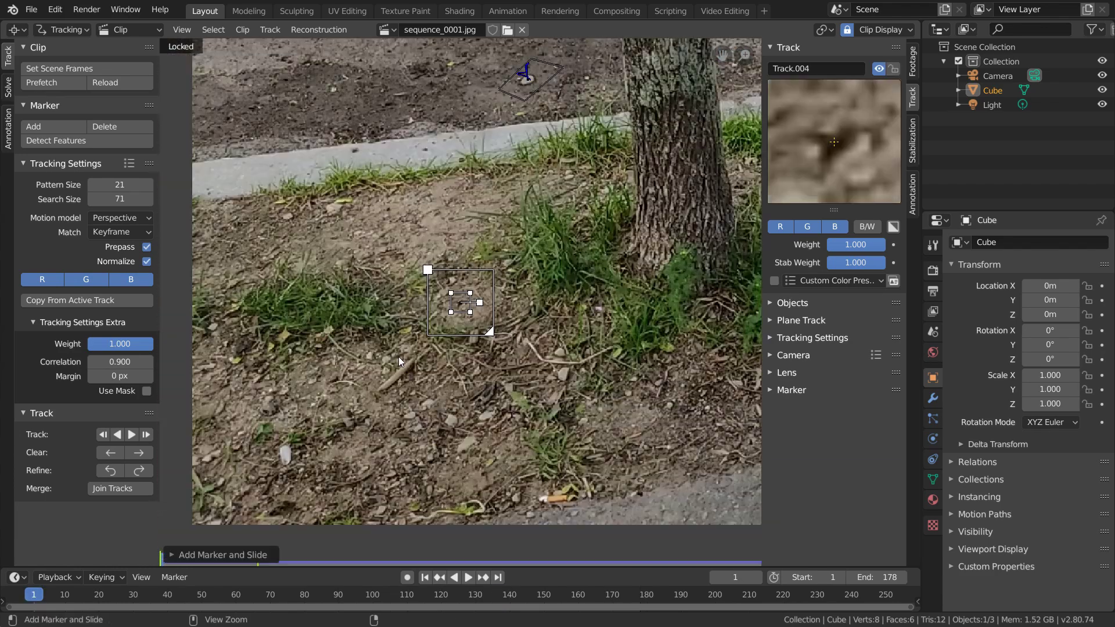
key(s)
click(637, 267)
key(ctrl+t)
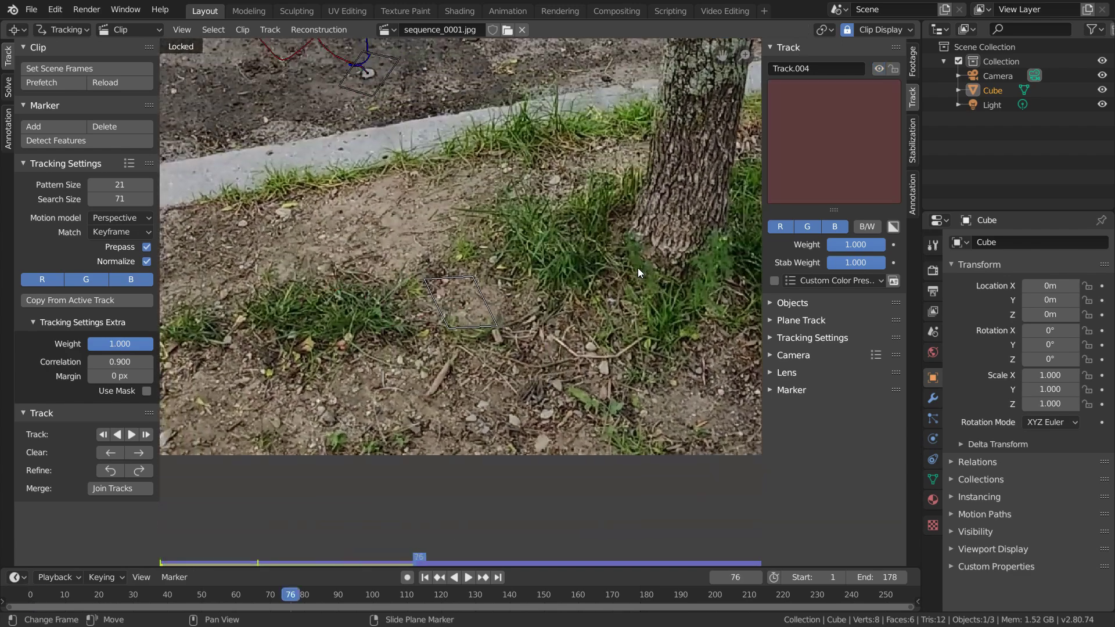
Step: Resize the dirt marker at frames 75 and 96, continuing the forward tracking after each adjustment
key(Left)
key(s)
click(633, 281)
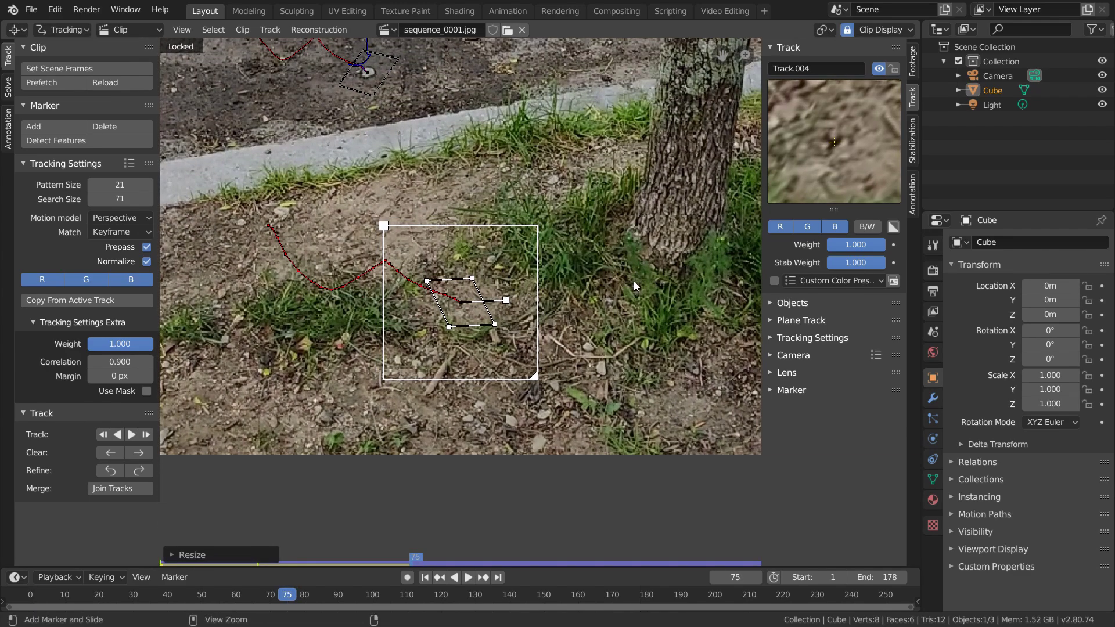
key(ctrl+t)
key(s)
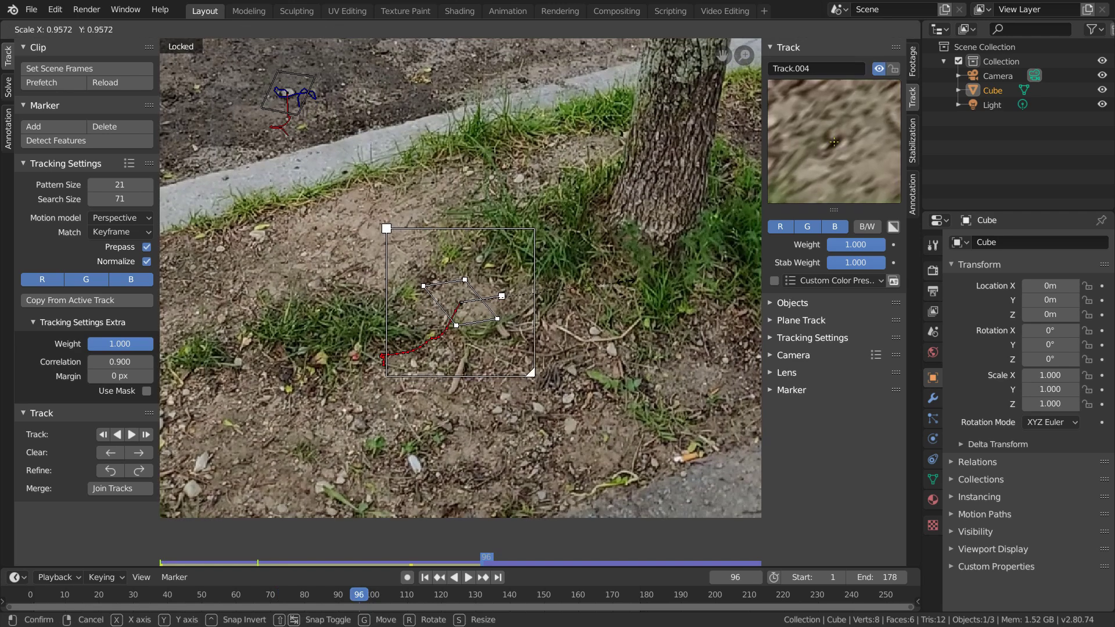
click(611, 281)
key(ctrl+t)
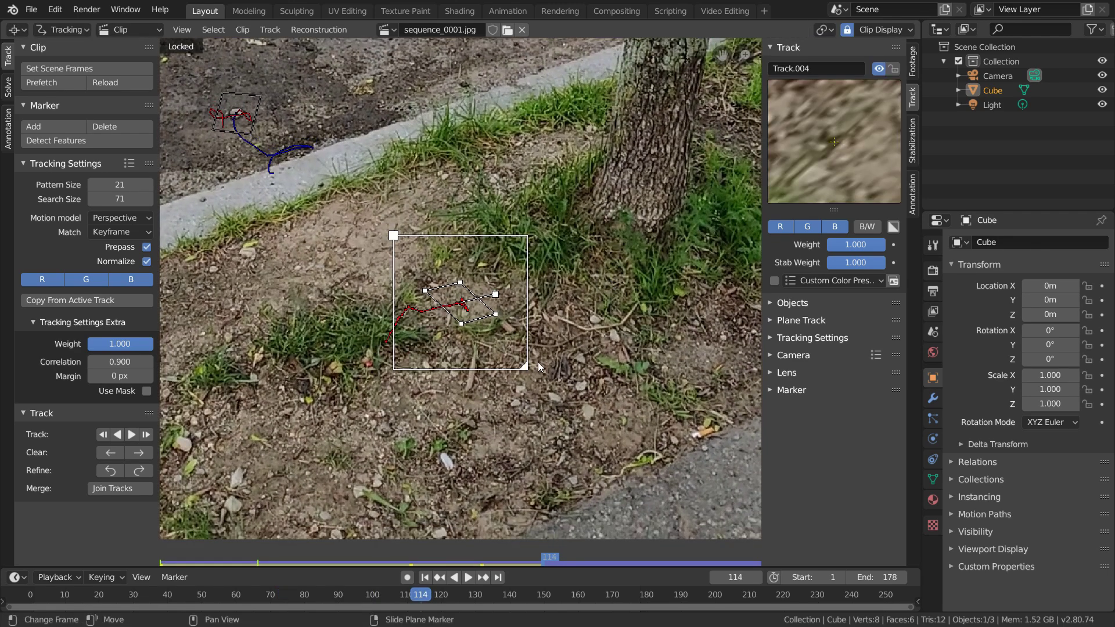
Step: Enlarge the dirt marker's search area slightly at frame 114, track forwards, and resume the tracking from frame 131
drag(526, 367, 529, 371)
key(ctrl+t)
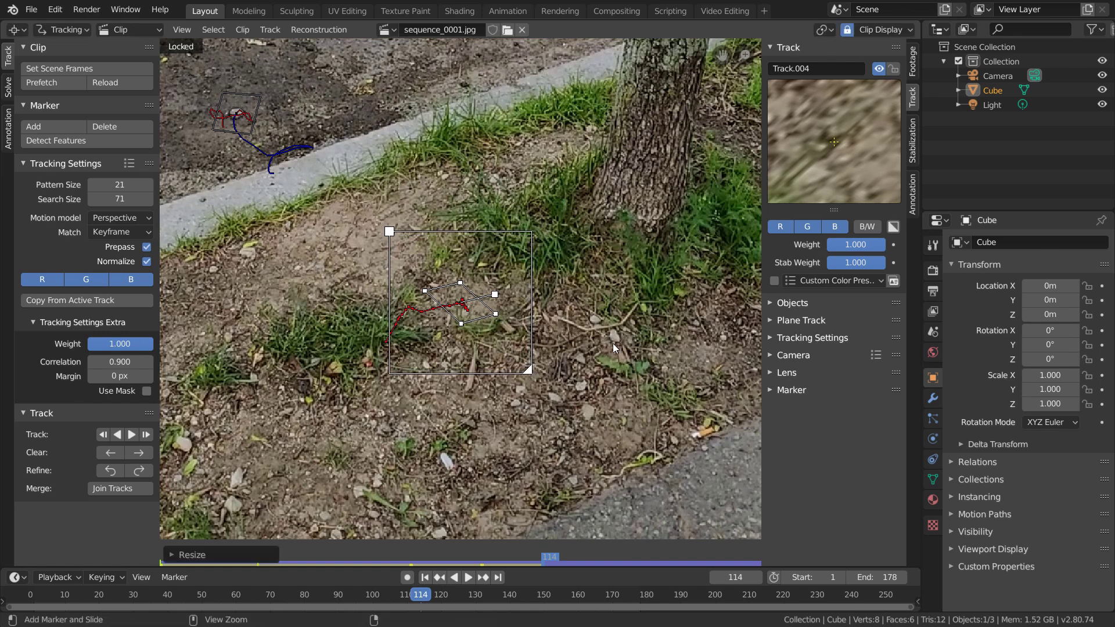
key(Left)
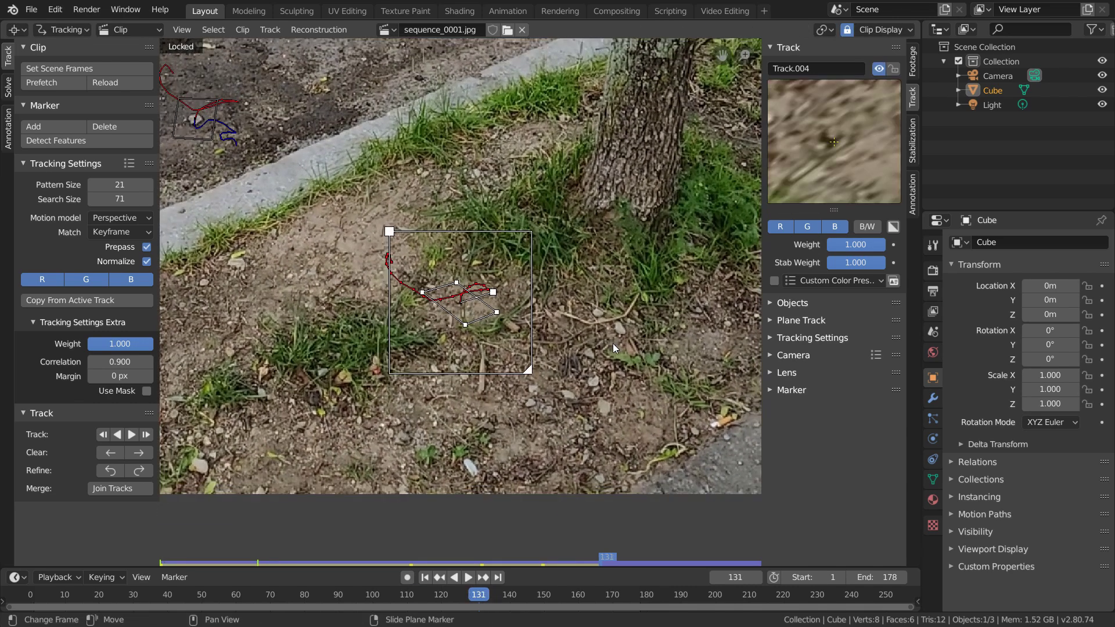
key(ctrl+t)
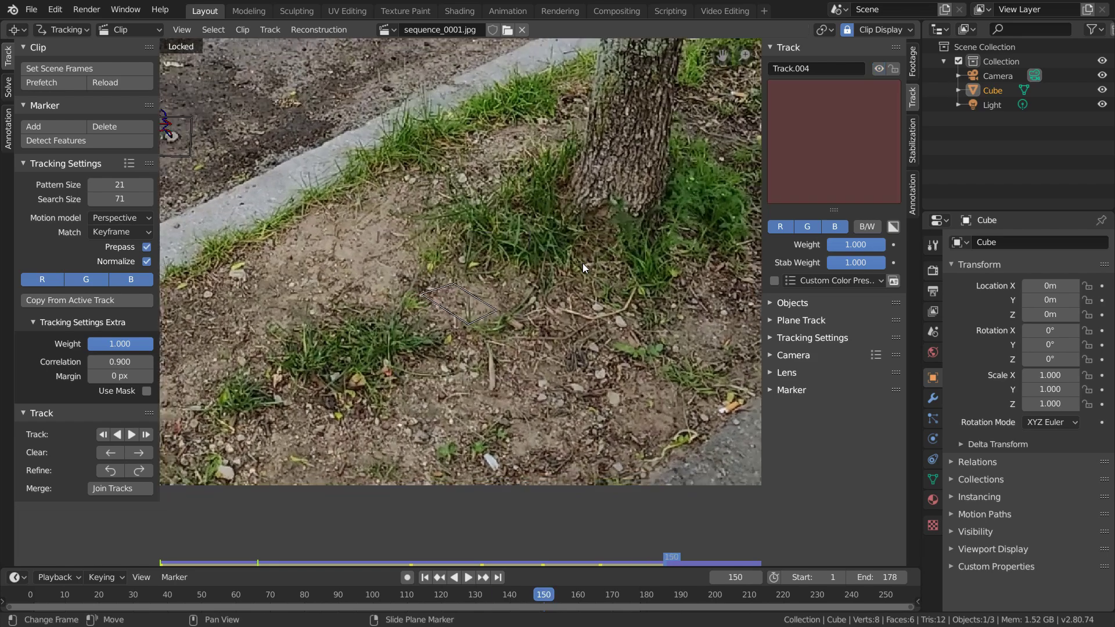
Step: Enlarge the dirt marker slightly at frame 149, track it forwards, lock the track and return to frame 1
key(Left)
key(ctrl+t)
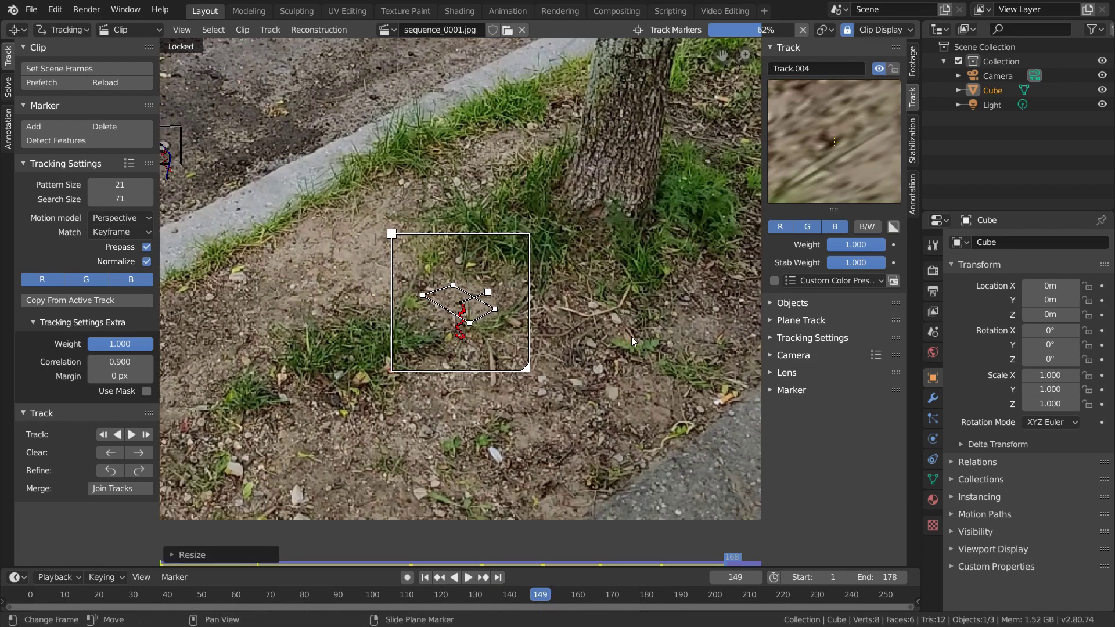
key(ctrl+l)
key(shift+Left)
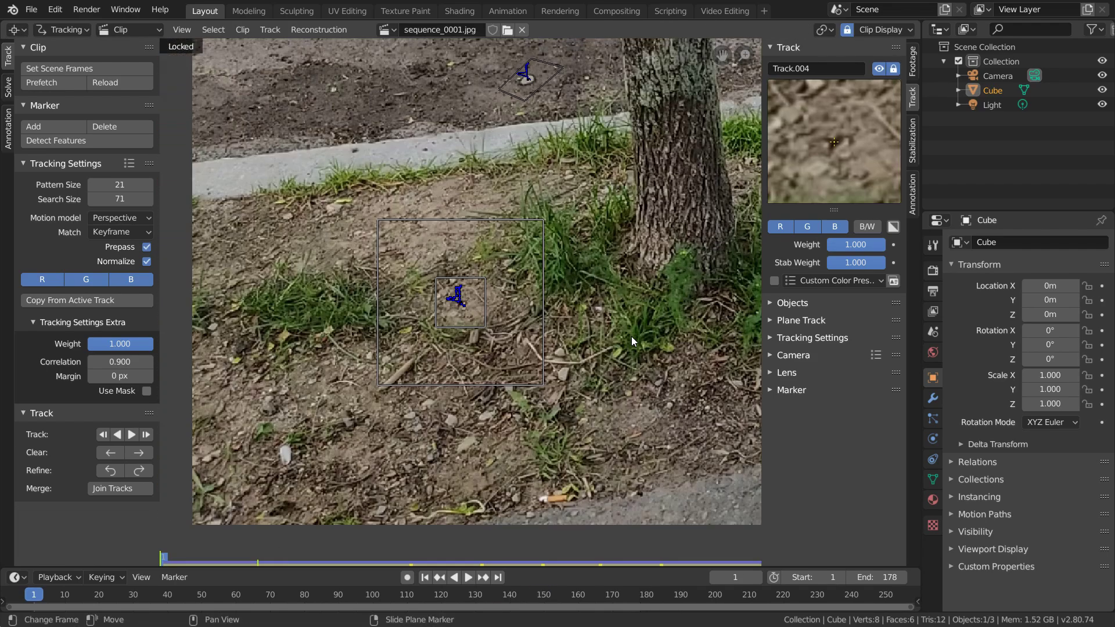
Step: Place and enlarge a marker on the road beyond the curb, track it forwards, lock it, return to frame 1 and save the file
scroll(437, 277, up, 3)
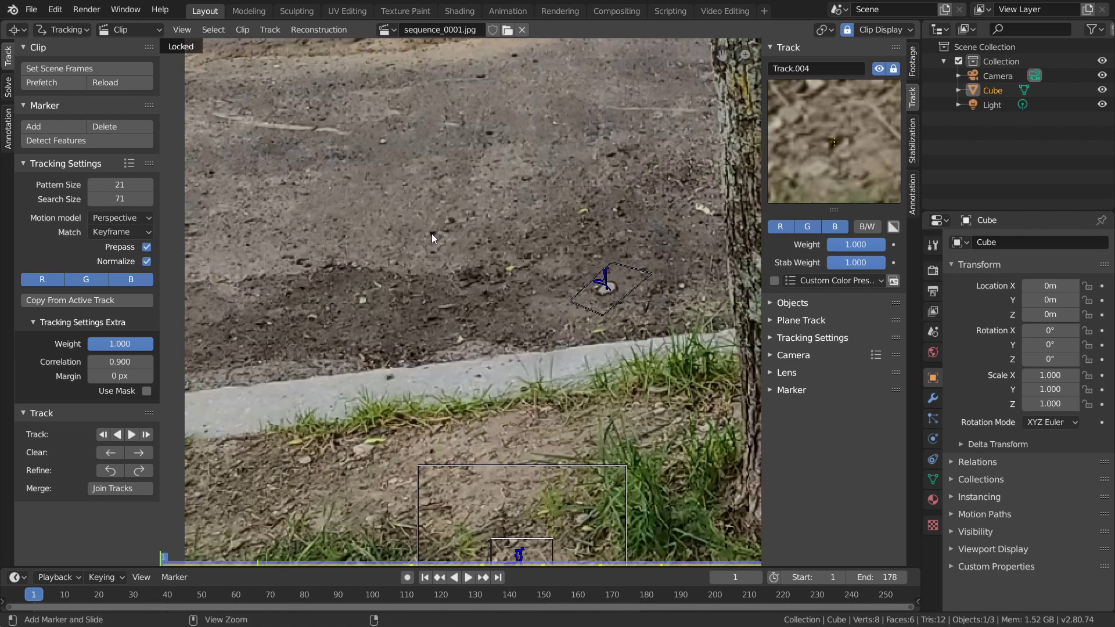
ctrl+click(432, 261)
key(s)
click(680, 197)
key(ctrl+t)
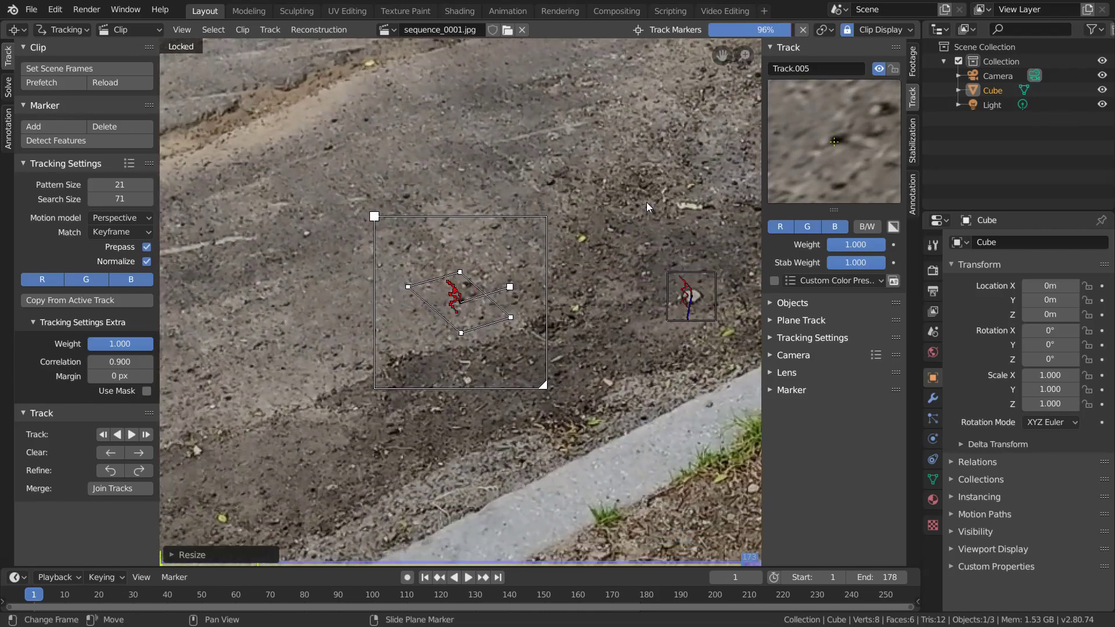
key(ctrl+l)
key(shift+Left)
key(ctrl+s)
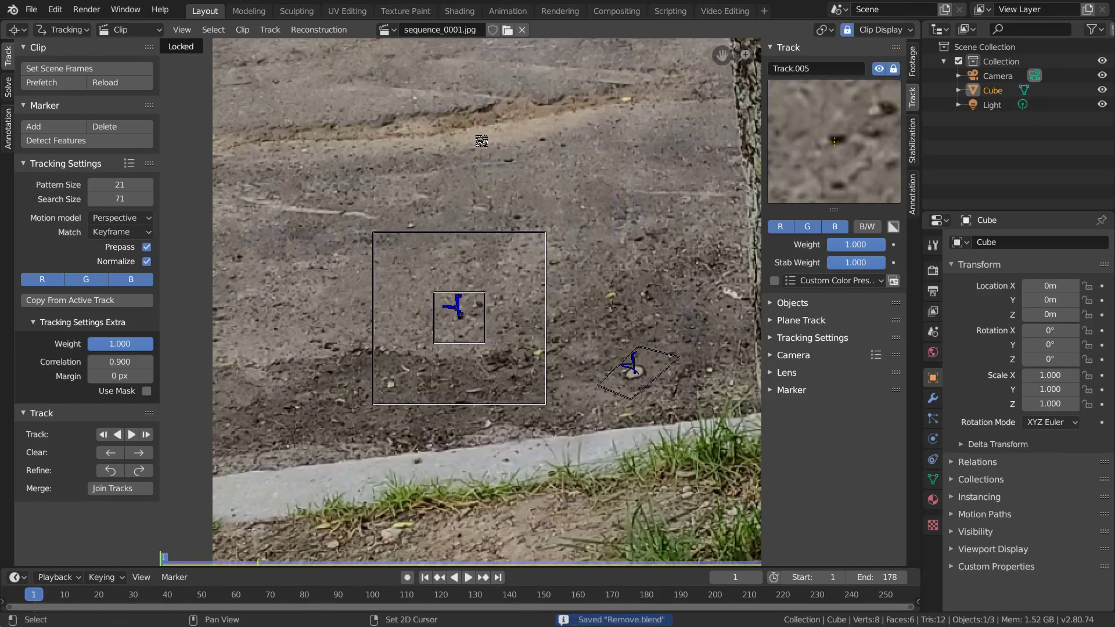
Step: Place and enlarge a marker just above the road's sandy crack, track it forwards, lock it and return to frame 1
scroll(455, 290, up, 3)
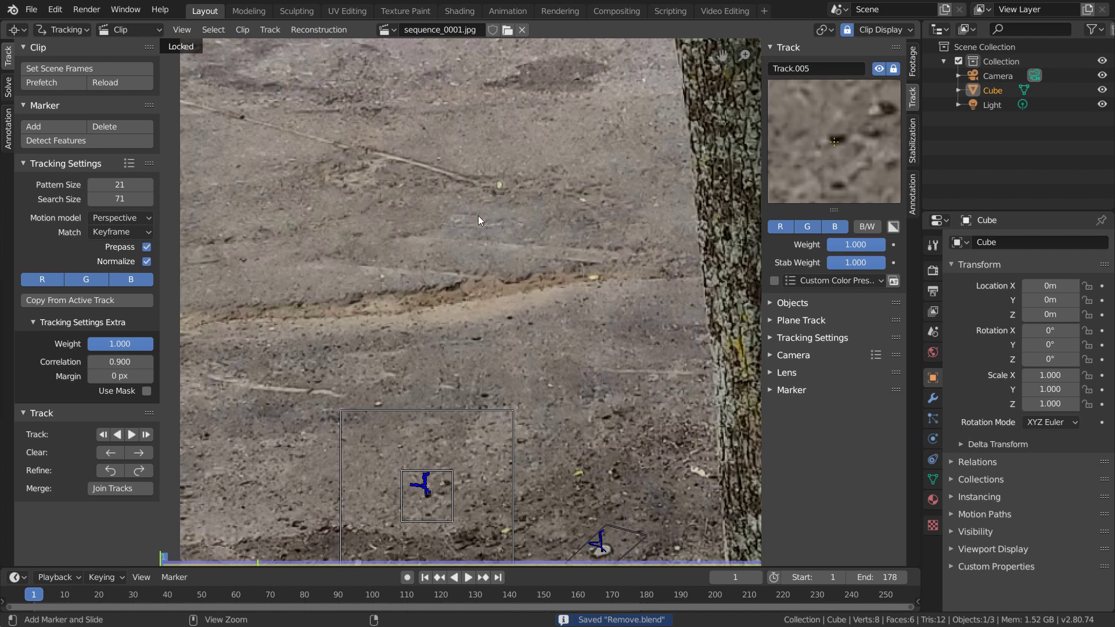
ctrl+click(455, 270)
key(s)
click(639, 232)
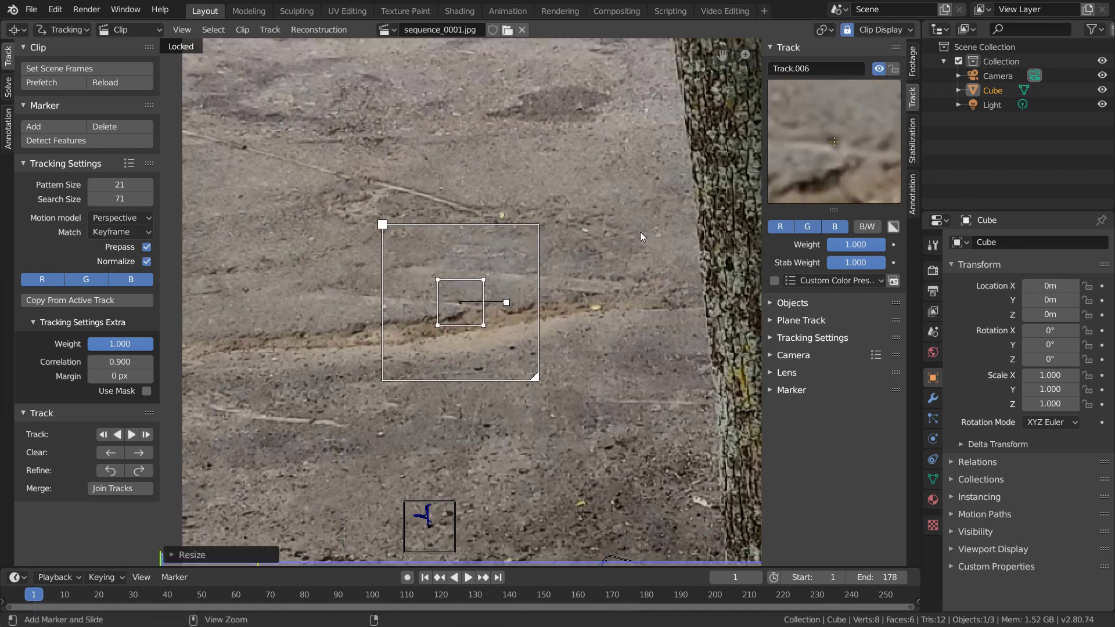
key(ctrl+t)
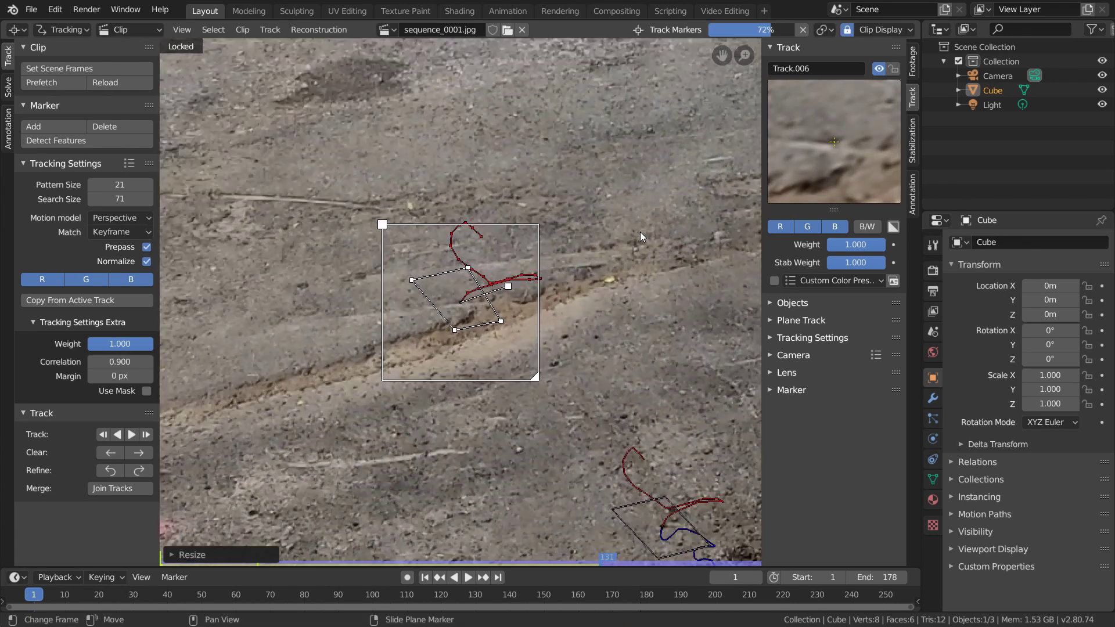
key(ctrl+l)
key(shift+Left)
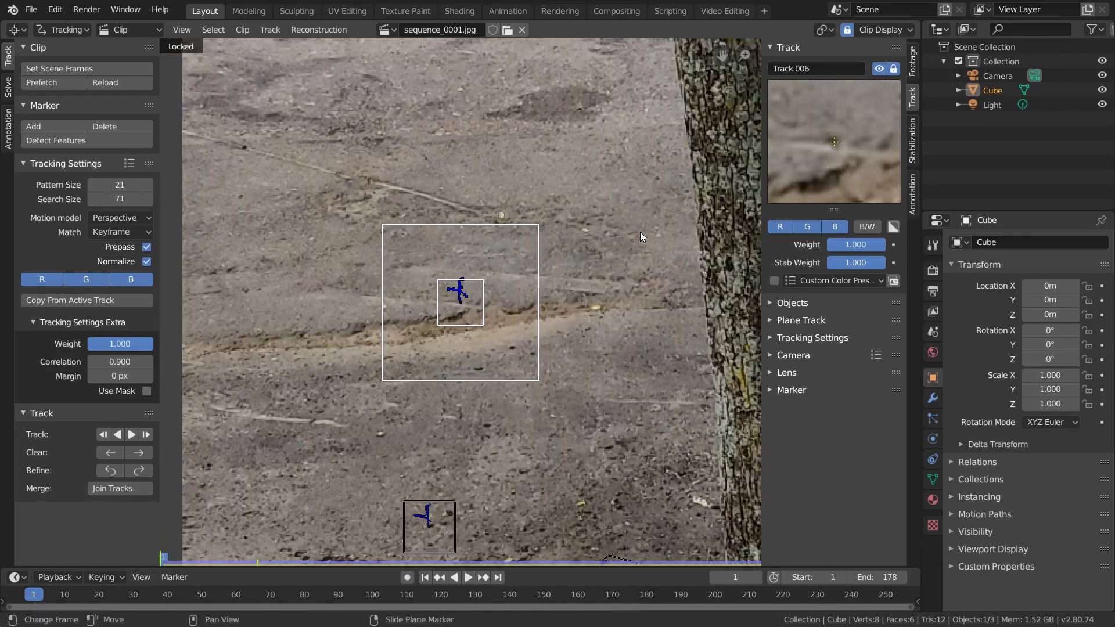
Step: Place and enlarge a marker on the bare soil between curb and sidewalk, track it forwards, lock it and return to frame 1
scroll(598, 243, down, 4)
middle_drag(448, 226, 216, 206)
middle_drag(732, 378, 497, 293)
scroll(487, 304, up, 3)
ctrl+click(450, 354)
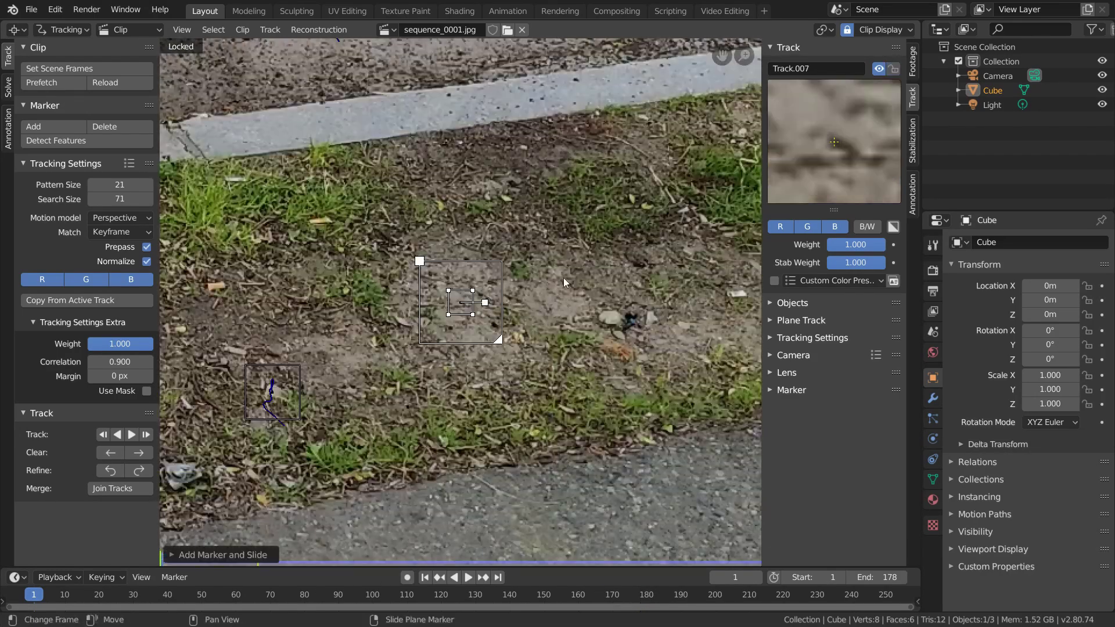
key(s)
click(698, 248)
key(ctrl+t)
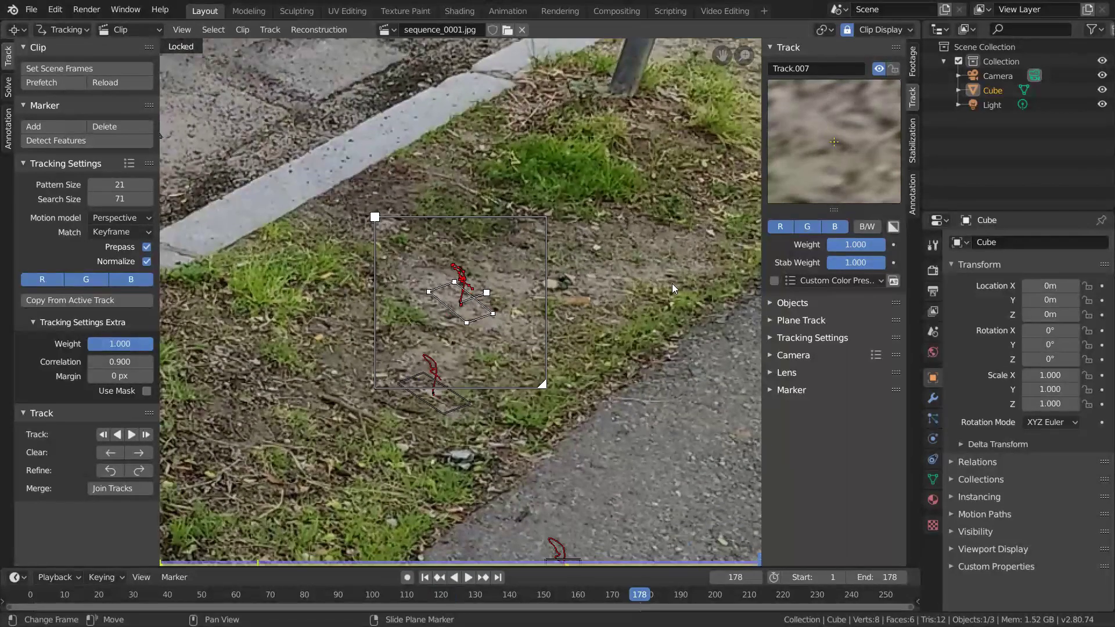
key(ctrl+l)
key(shift+Left)
Step: Place a marker on the road between the curb and the crack, right of the cone, enlarge it and track it forwards
scroll(672, 284, down, 5)
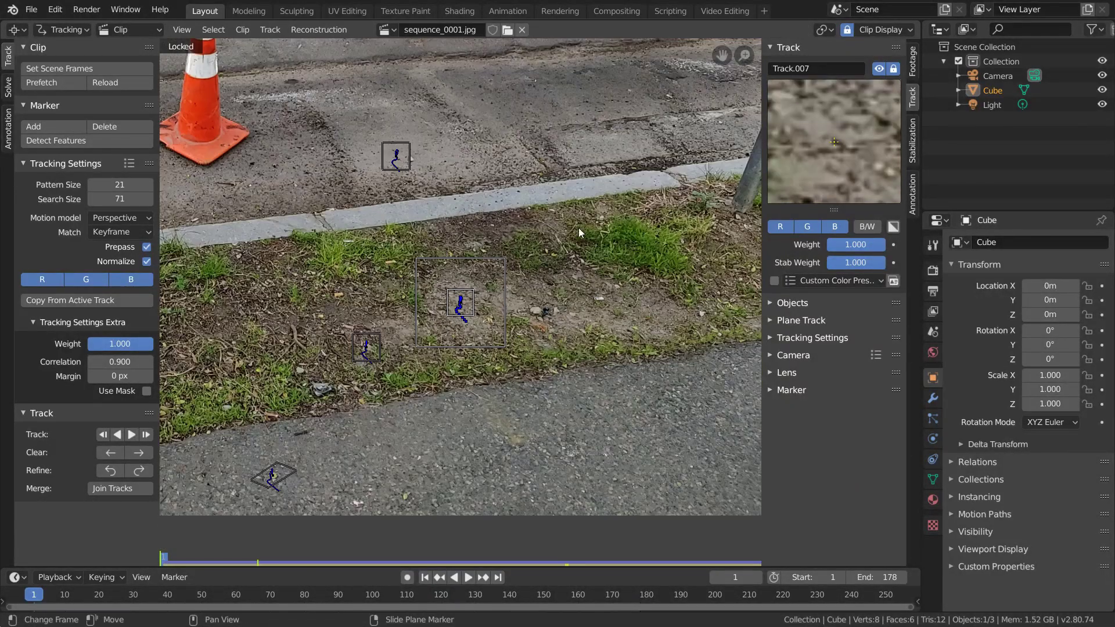
scroll(504, 229, up, 4)
middle_drag(498, 148, 491, 190)
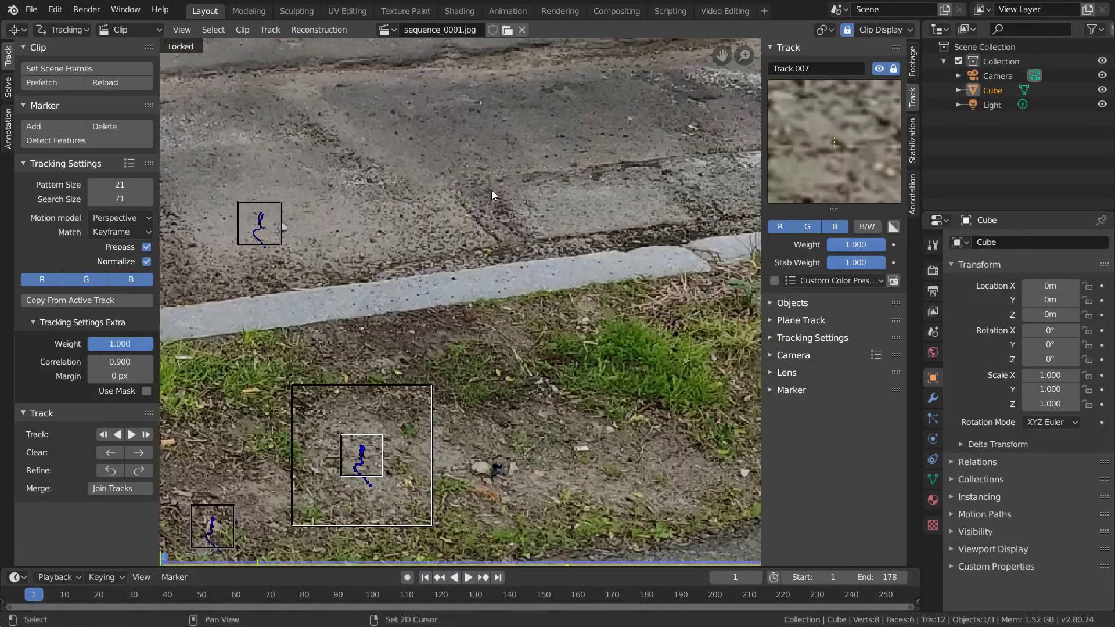
ctrl+click(466, 167)
key(s)
click(670, 180)
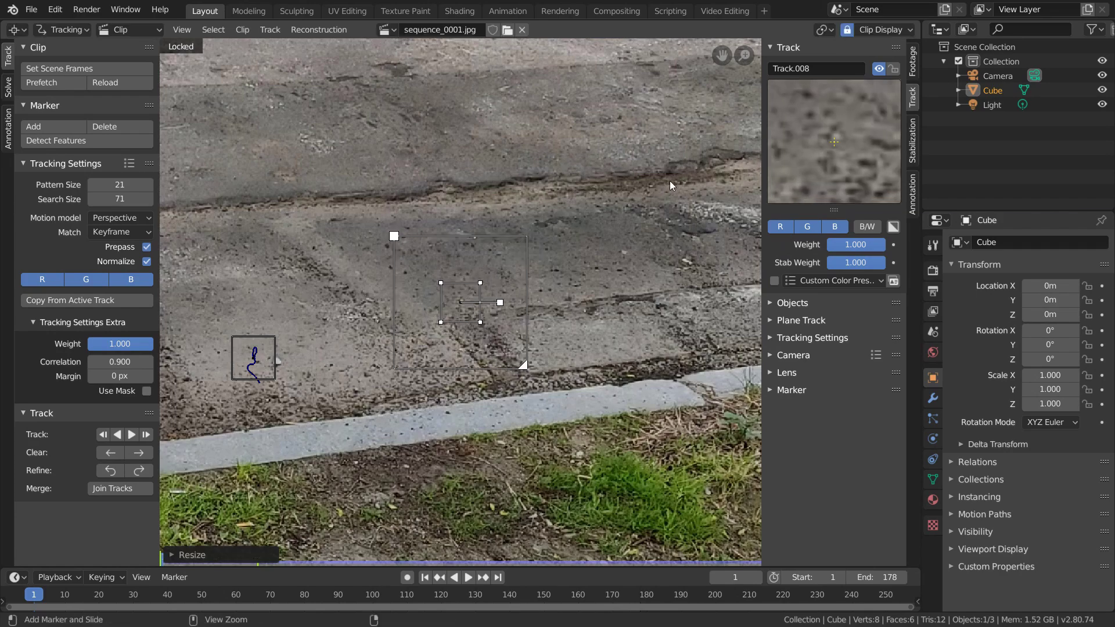
key(ctrl+t)
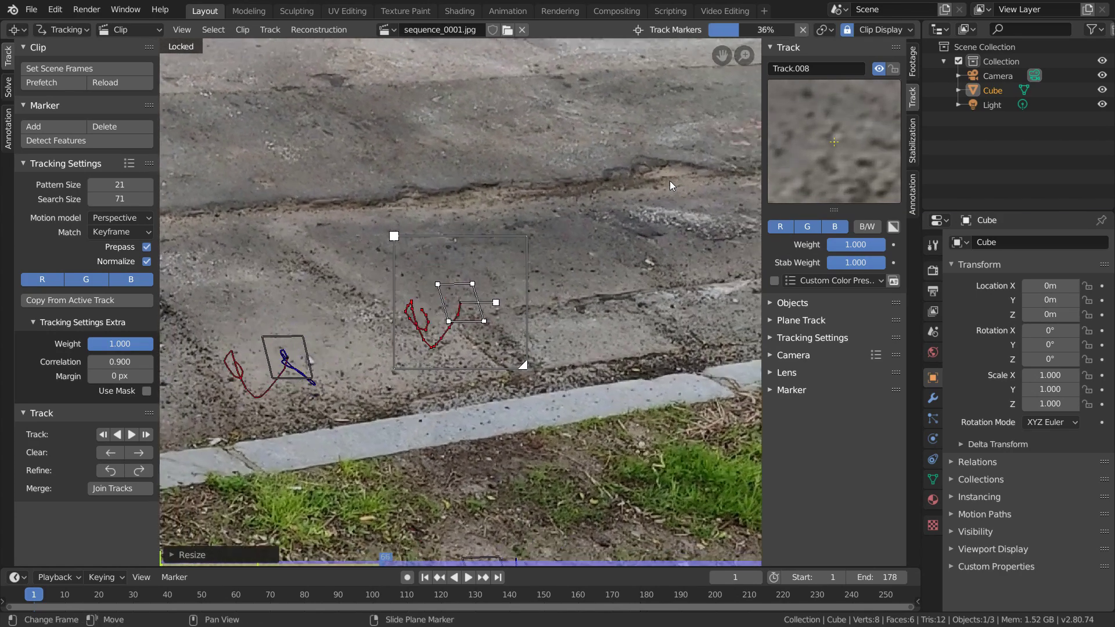
Step: Enlarge the road marker slightly at frame 108, finish tracking it forwards, lock the track, save the file and return to frame 1
key(s)
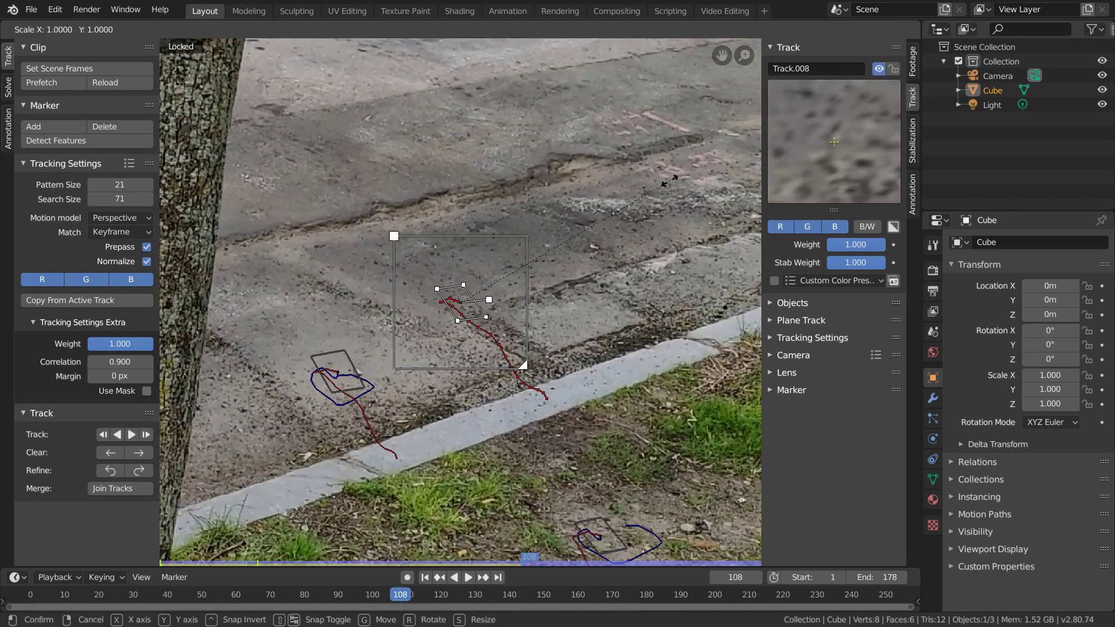
click(670, 180)
key(ctrl+t)
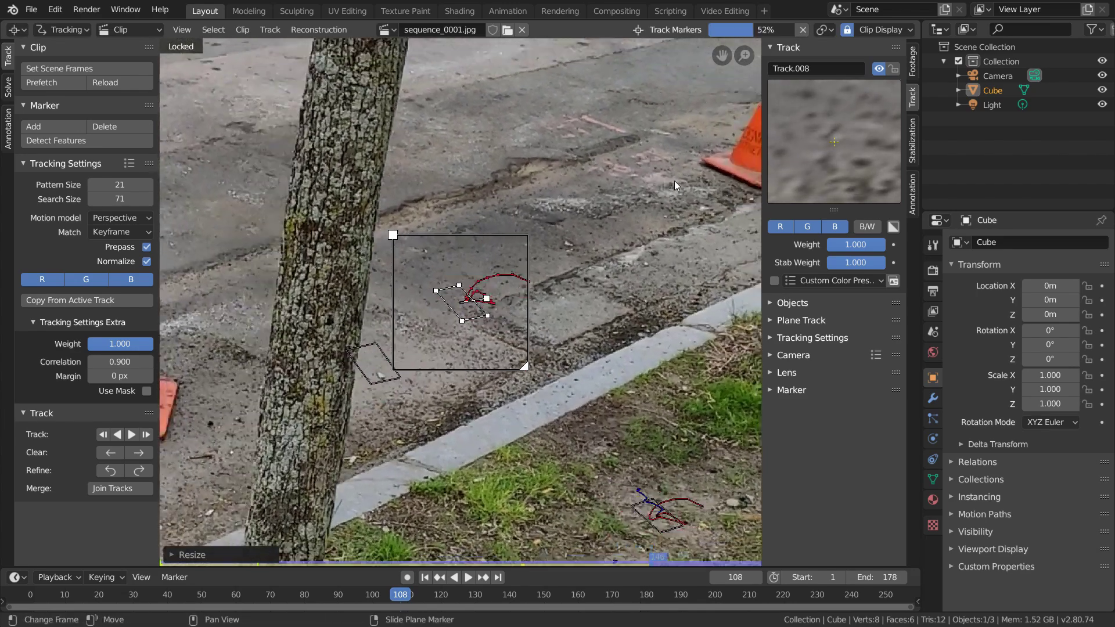
key(ctrl+l)
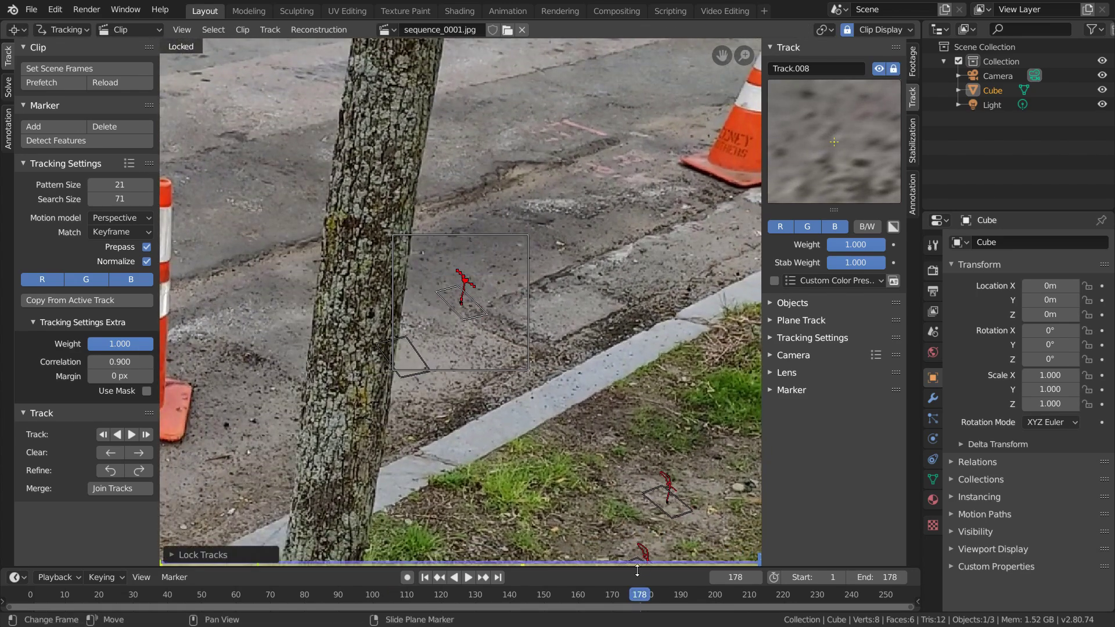
drag(639, 594, 187, 598)
key(ctrl+s)
key(shift+Left)
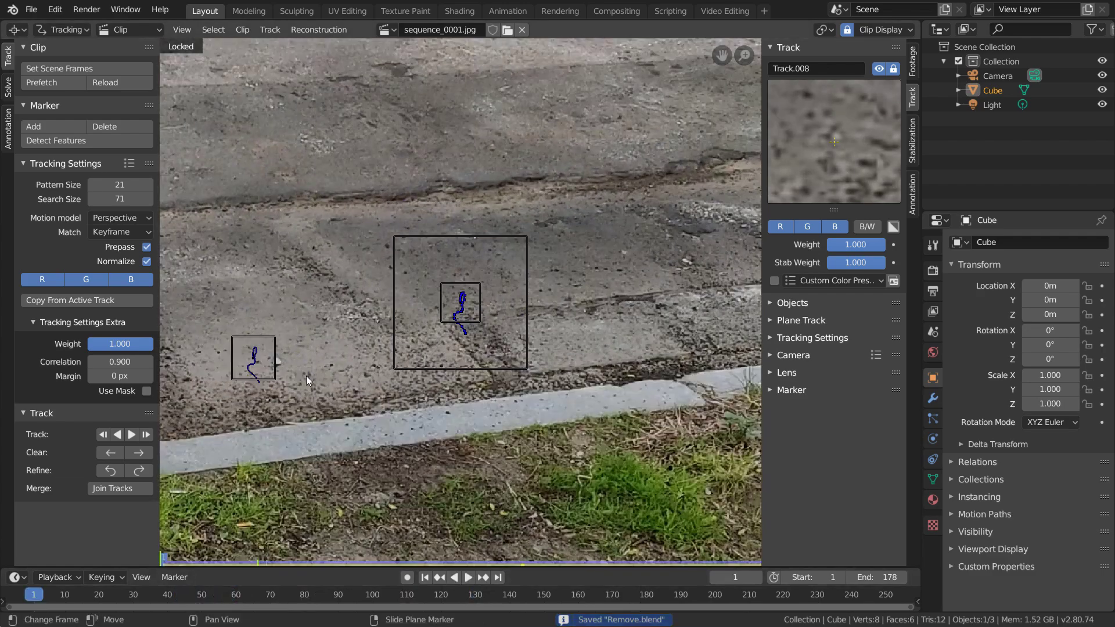
Step: Place a marker on the dark road spot between the tree and the cone, enlarge it and track it forwards
scroll(313, 362, down, 5)
middle_drag(331, 345, 581, 333)
scroll(568, 225, up, 6)
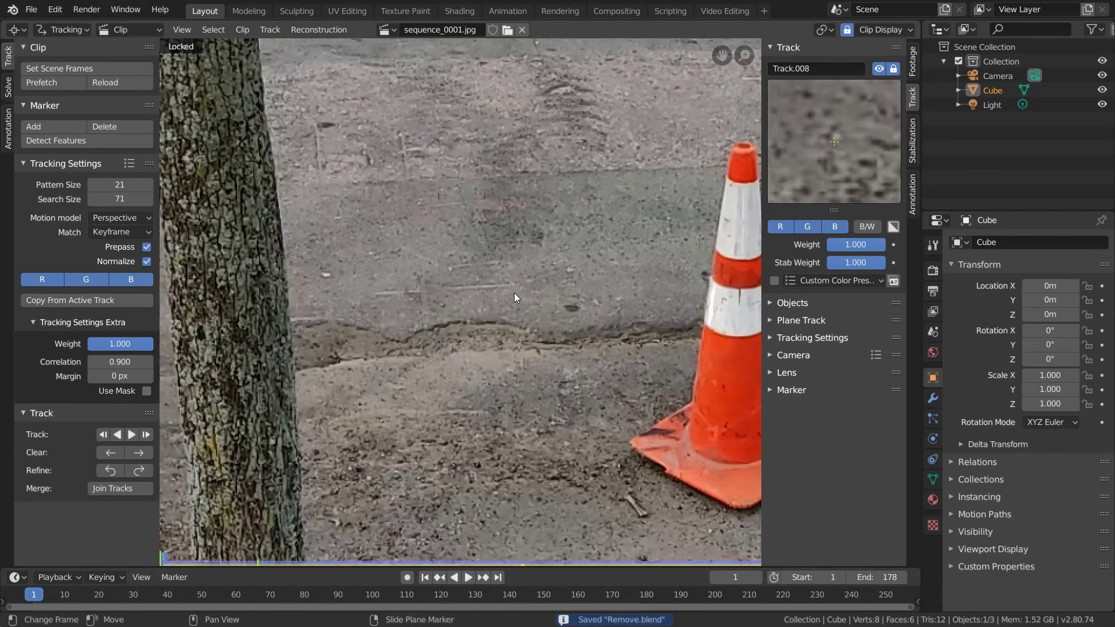
ctrl+click(571, 308)
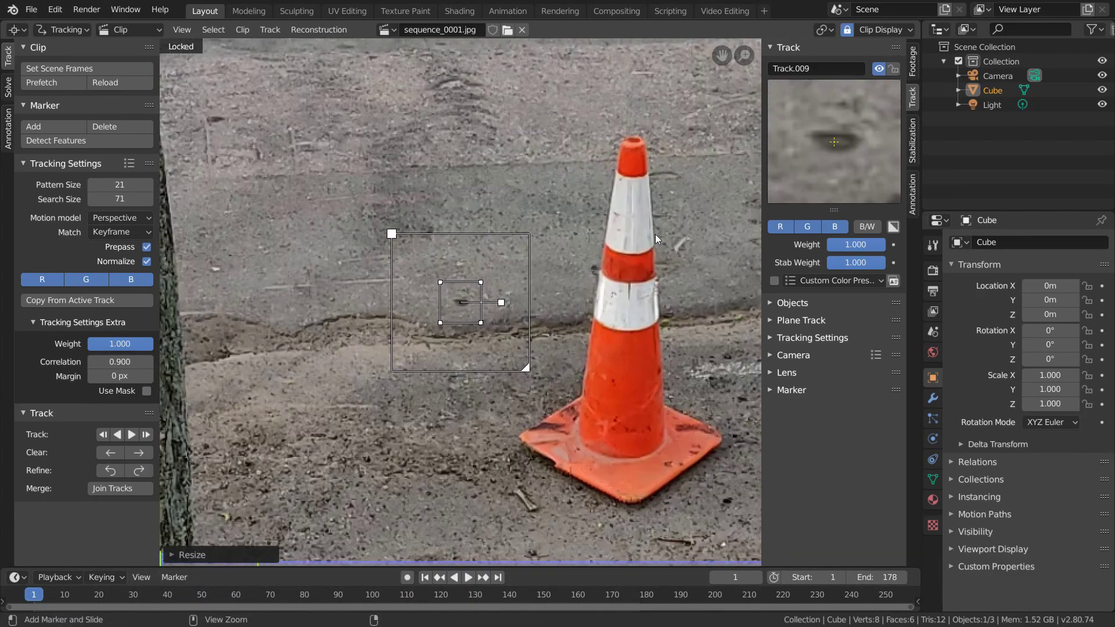
key(ctrl+t)
Step: Step back to frame 50, clear the dark spot's track after that frame, lock the track and return to frame 1
key(Left)
key(Left)
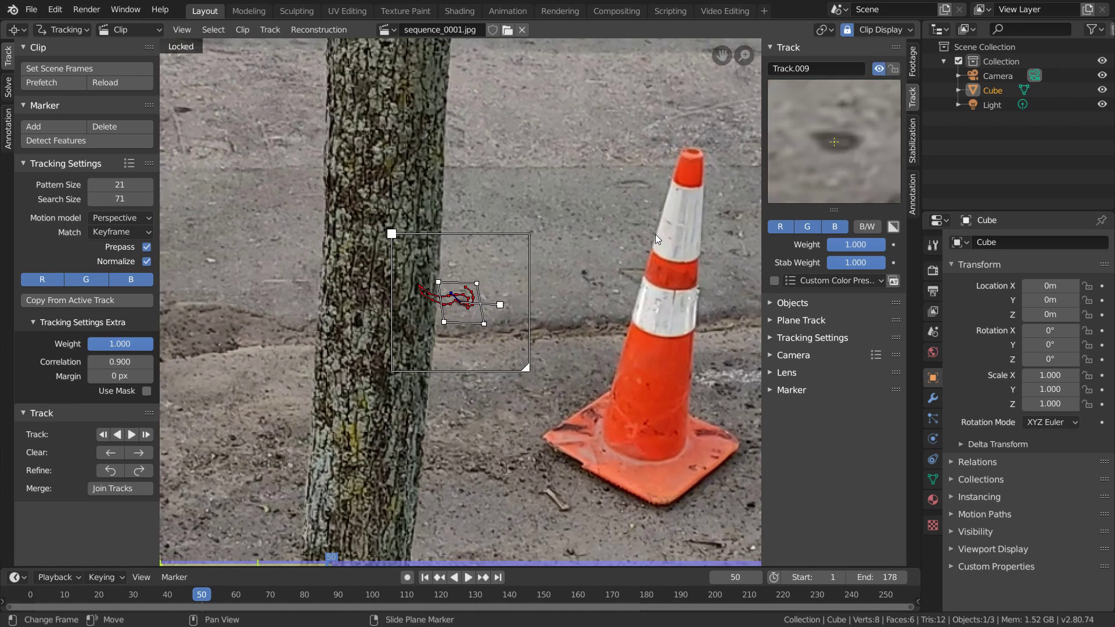
click(143, 453)
key(ctrl+l)
key(shift+Left)
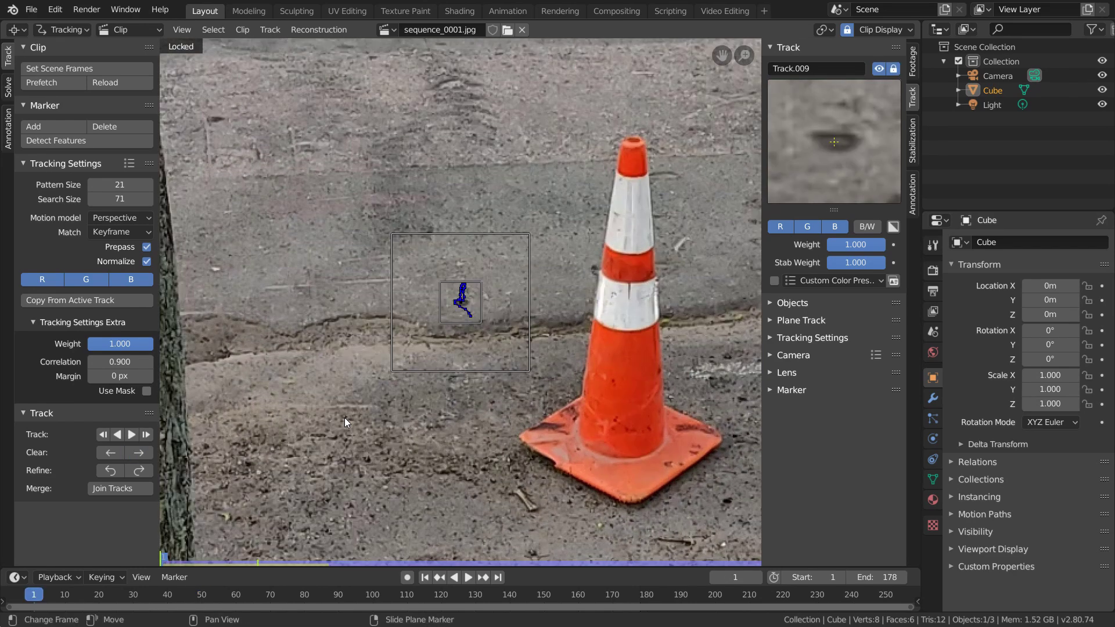
Step: Place a marker on the pale road strip far behind the cone, enlarge it and track it forwards
ctrl+click(333, 401)
scroll(539, 263, up, 5)
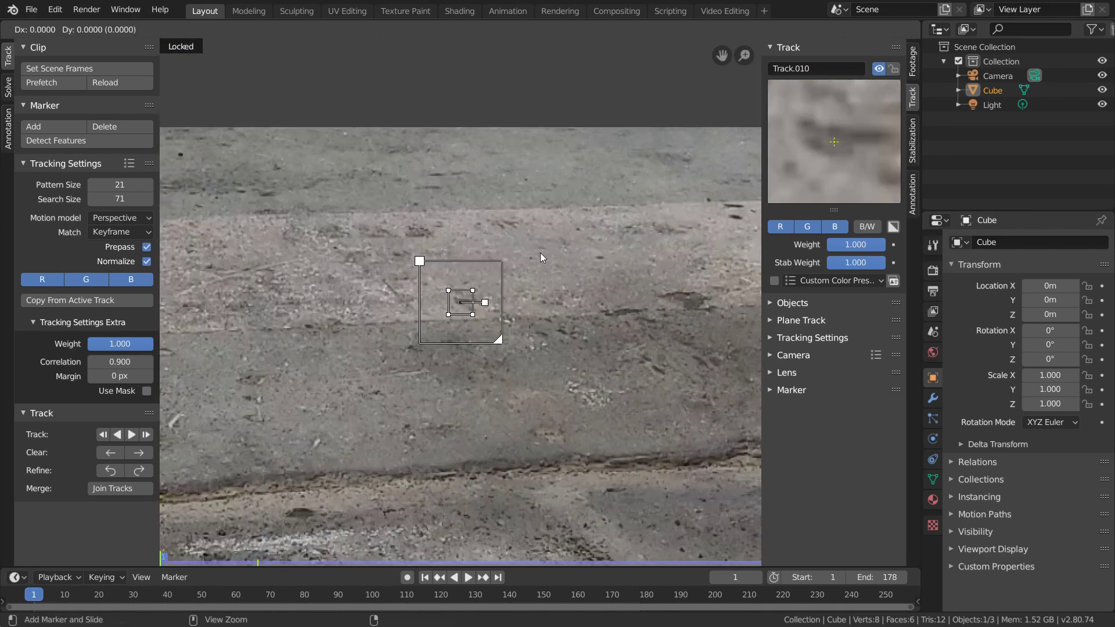
key(s)
click(628, 259)
key(ctrl+t)
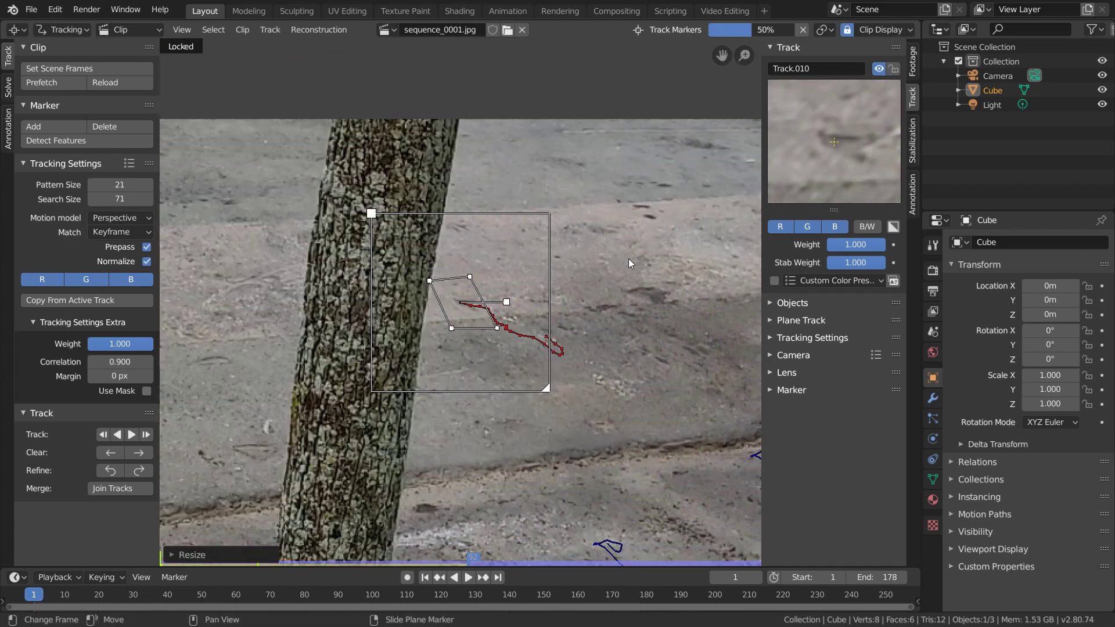
Step: Step back to frame 91, clear the far road marker's track after that frame, lock the track and save the file
key(Left)
key(Left)
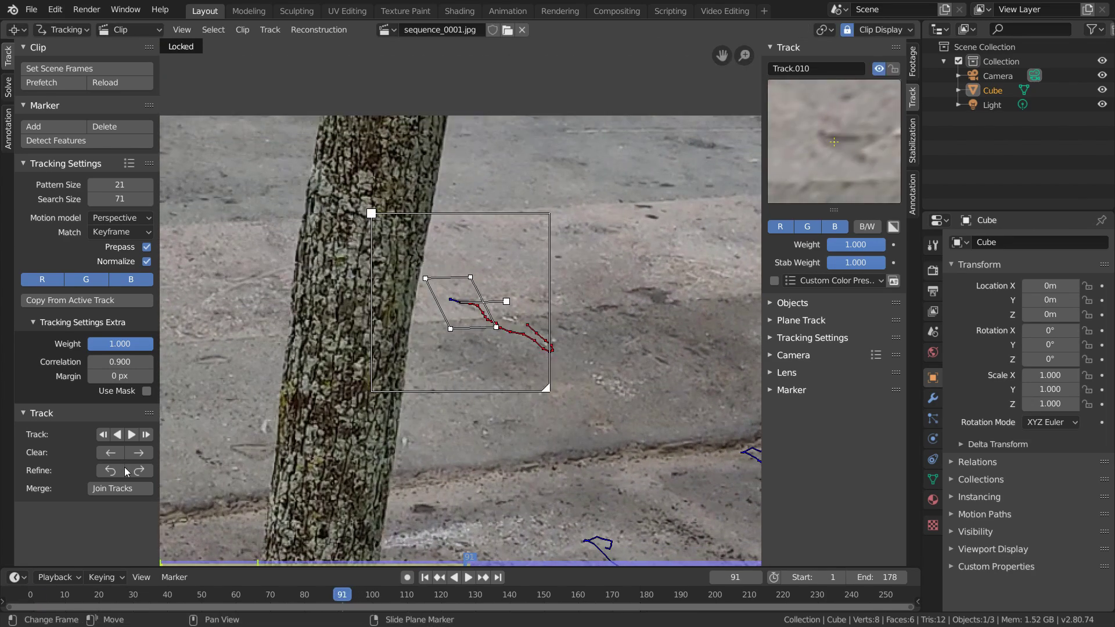
Step: Place a marker on the soil beside the sidewalk edge below the tree, enlarge it and track it forwards
scroll(400, 451, down, 5)
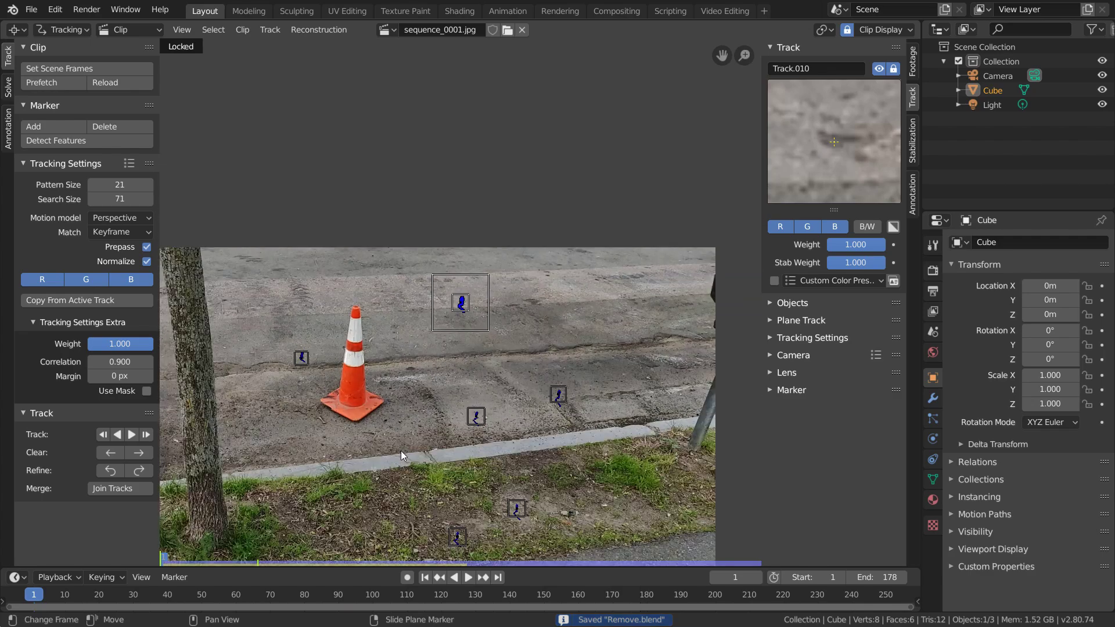
middle_drag(401, 451, 670, 301)
scroll(386, 411, up, 2)
middle_drag(514, 540, 446, 436)
scroll(446, 435, up, 2)
middle_drag(349, 497, 406, 395)
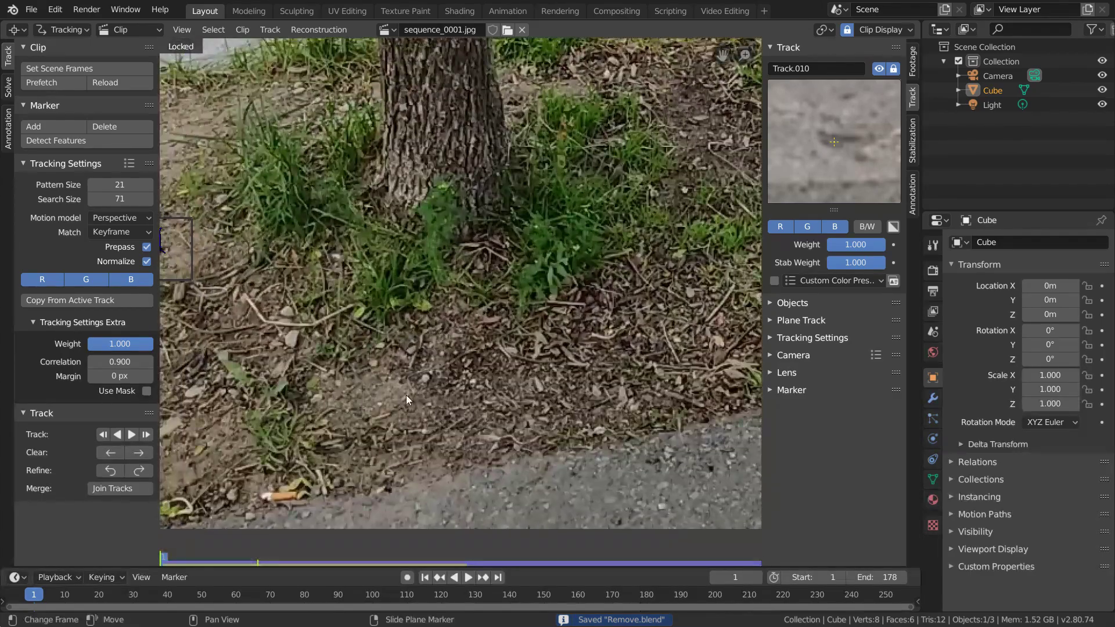
ctrl+click(426, 436)
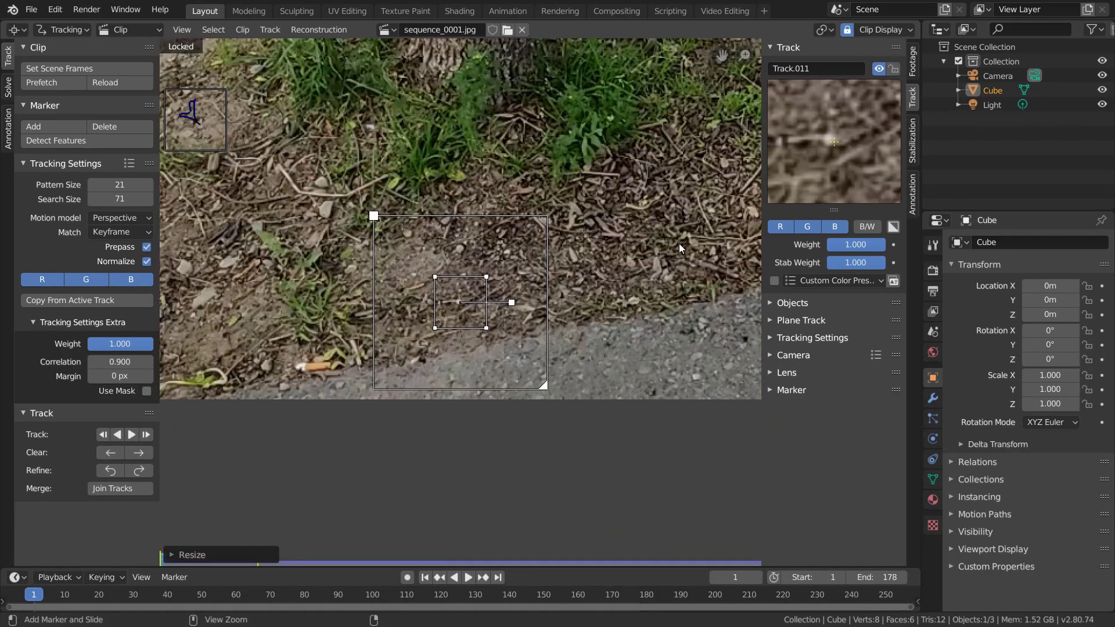
key(ctrl+t)
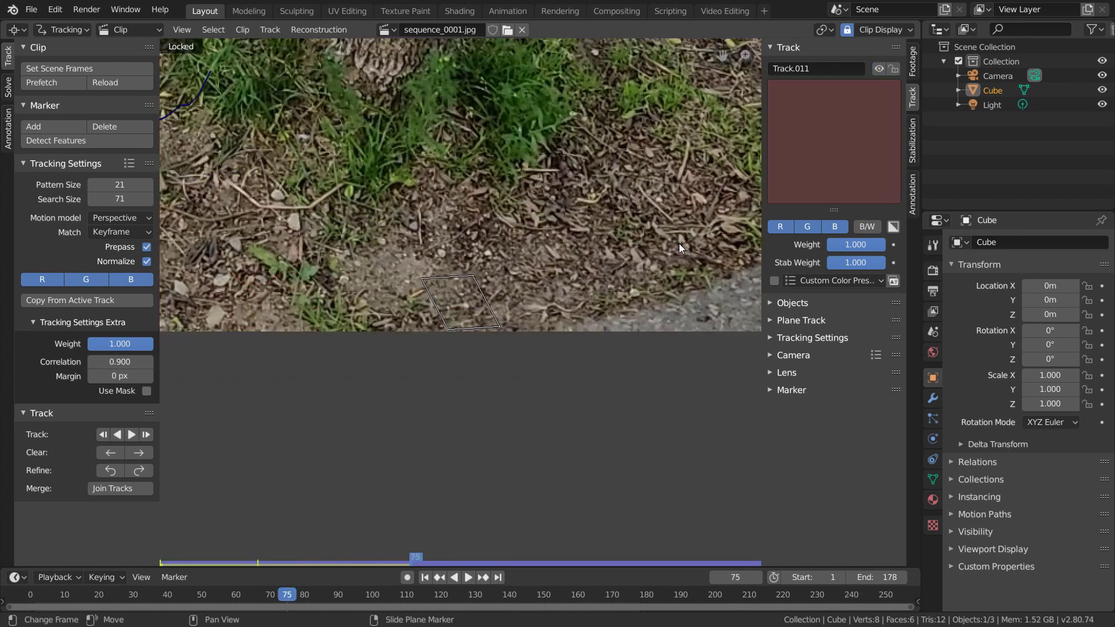
Step: Shrink the sidewalk-edge marker's search area at frame 73 and continue tracking it forwards
key(Left)
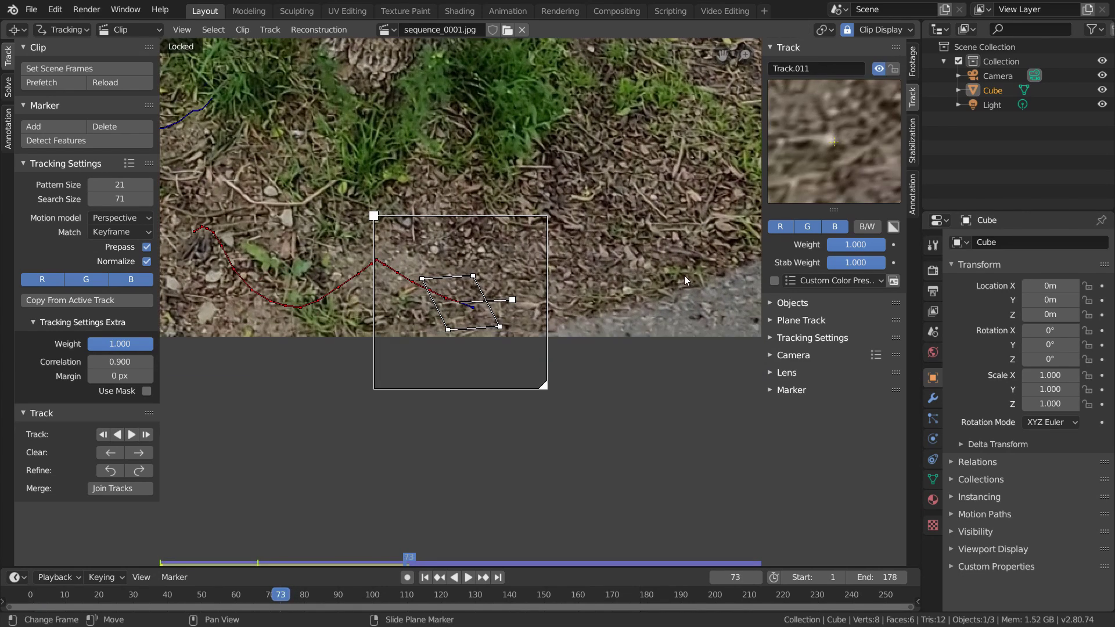
key(s)
click(655, 270)
key(ctrl+t)
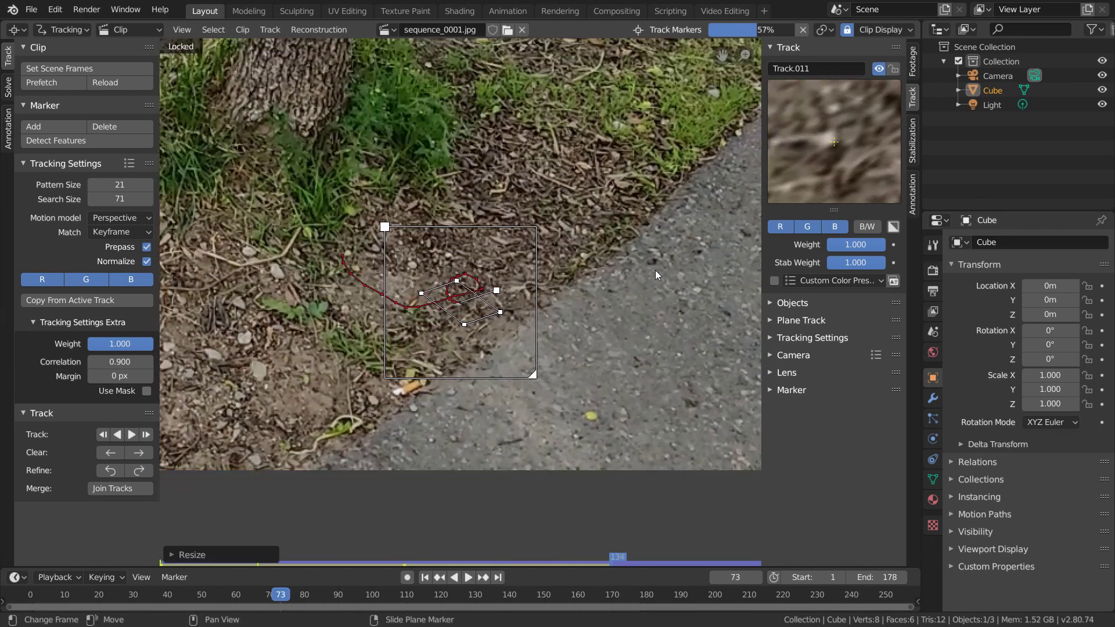
Step: Enlarge the sidewalk-edge marker slightly at frame 157, finish tracking it, lock the track, save the file and return to frame 1
key(Left)
key(s)
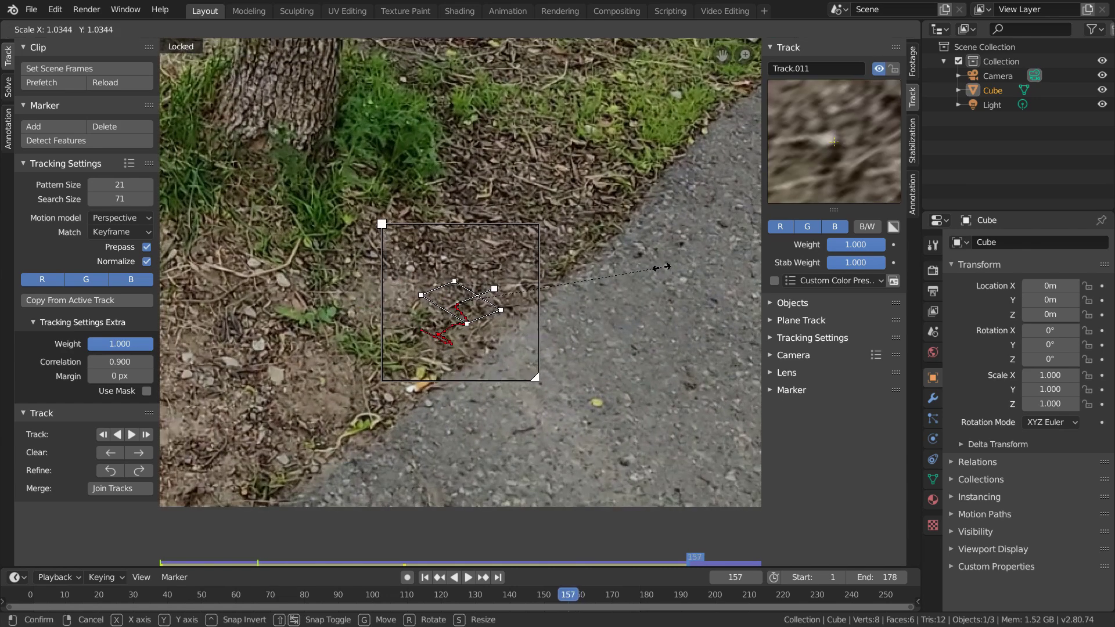
click(662, 266)
key(ctrl+t)
key(ctrl+l)
key(ctrl+s)
key(shift+Left)
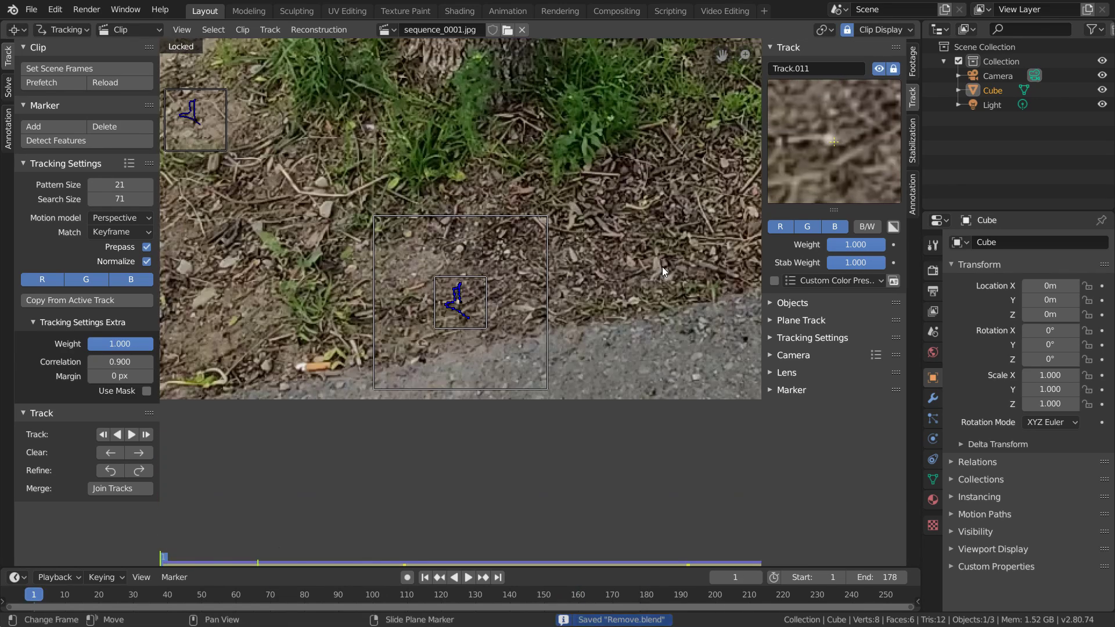
scroll(540, 224, down, 5)
middle_drag(431, 293, 405, 282)
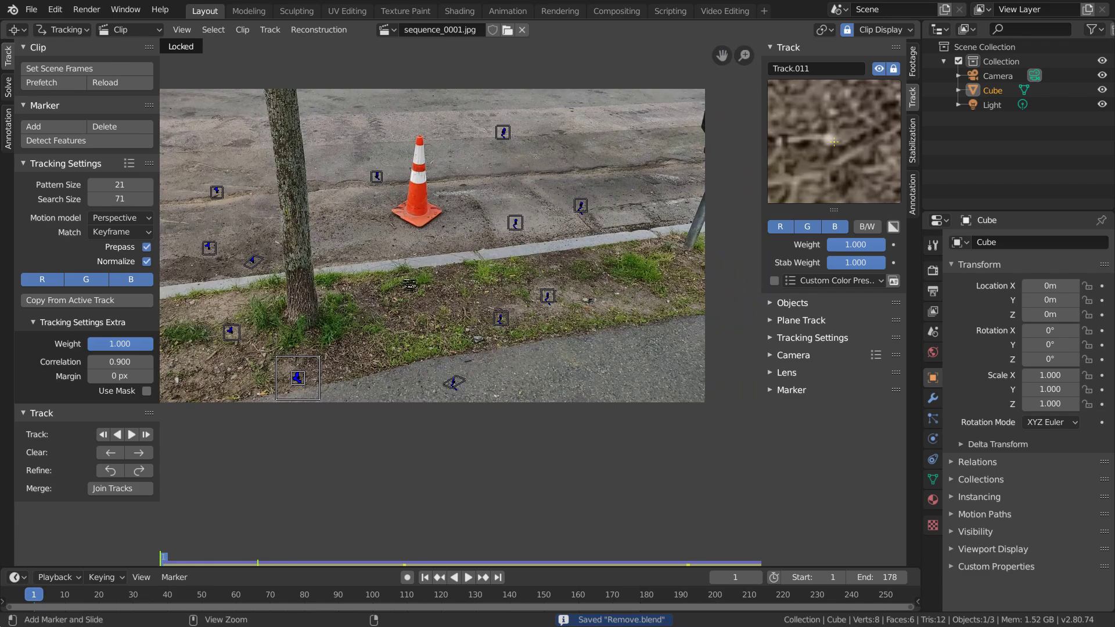
Step: Place a marker on the leaf litter between the grass patches right of the tree at frame 1 and track it forwards
scroll(409, 285, up, 6)
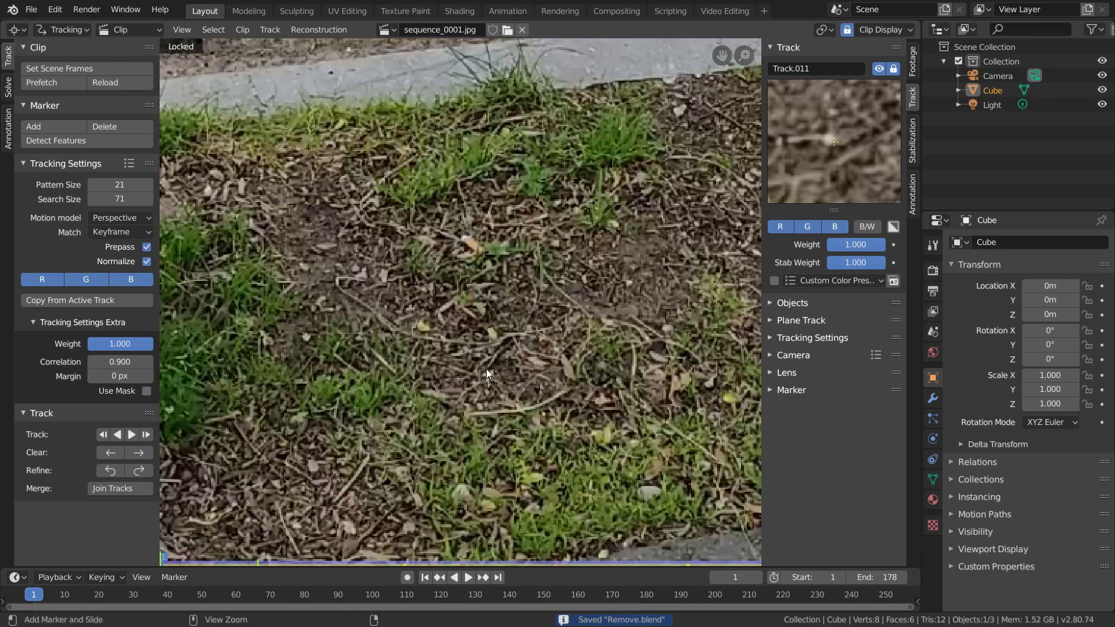
ctrl+click(490, 377)
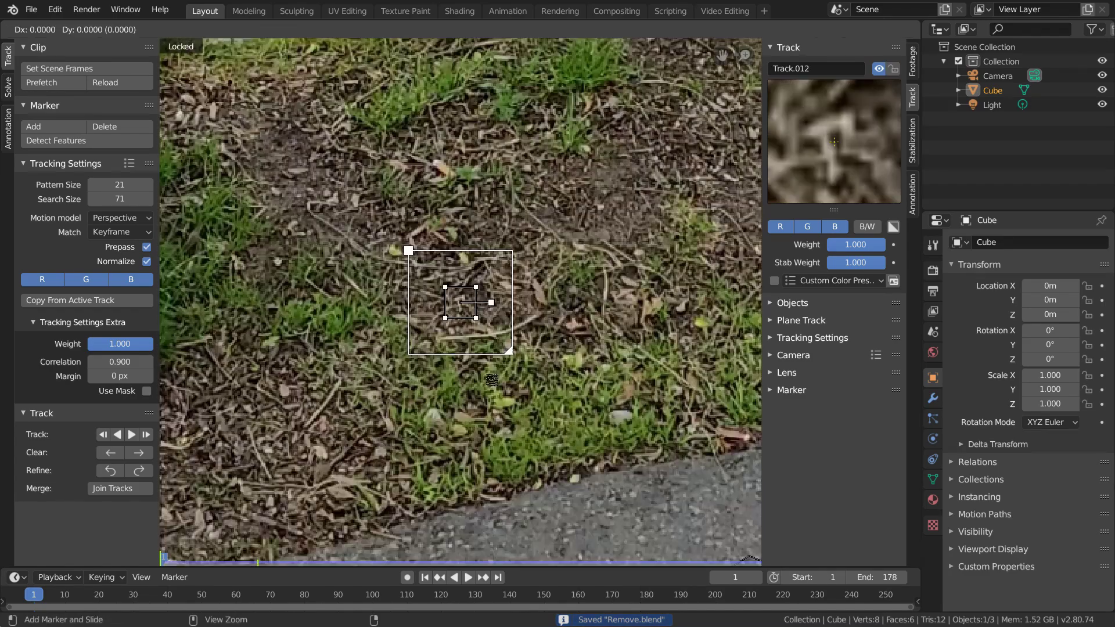
key(ctrl+t)
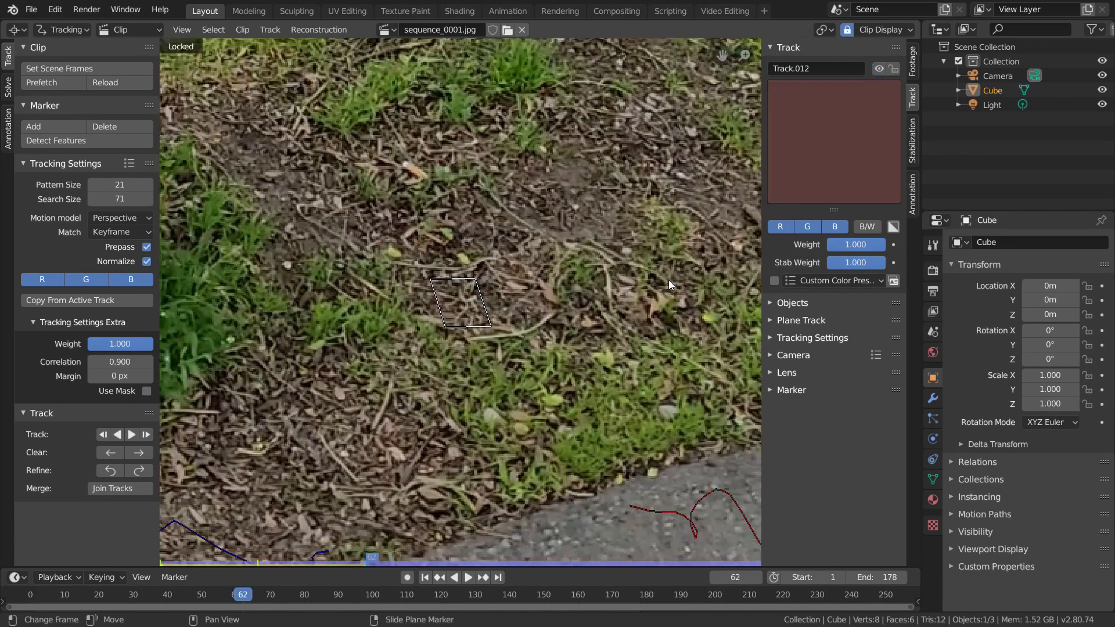
Step: Step back one frame from frame 62, enlarge the leaf-litter marker and continue tracking it forwards
key(Left)
key(s)
click(672, 280)
key(ctrl+t)
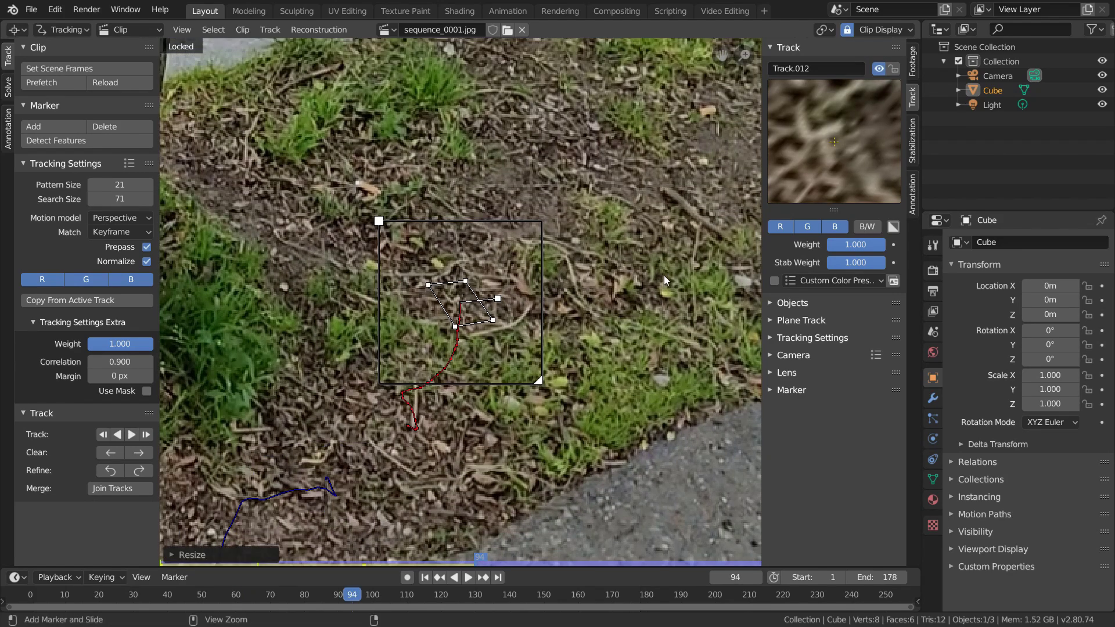
key(ctrl+t)
Step: Enlarge the leaf-litter marker slightly at frame 137, finish tracking it to frame 178, lock the track and save the file
key(s)
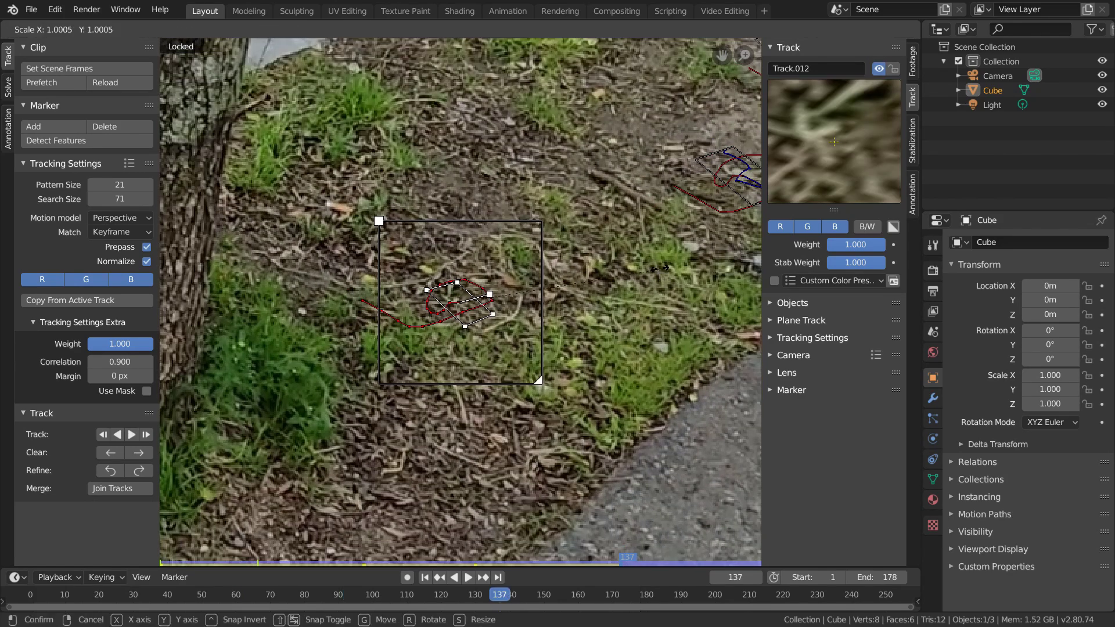
click(664, 268)
key(ctrl+t)
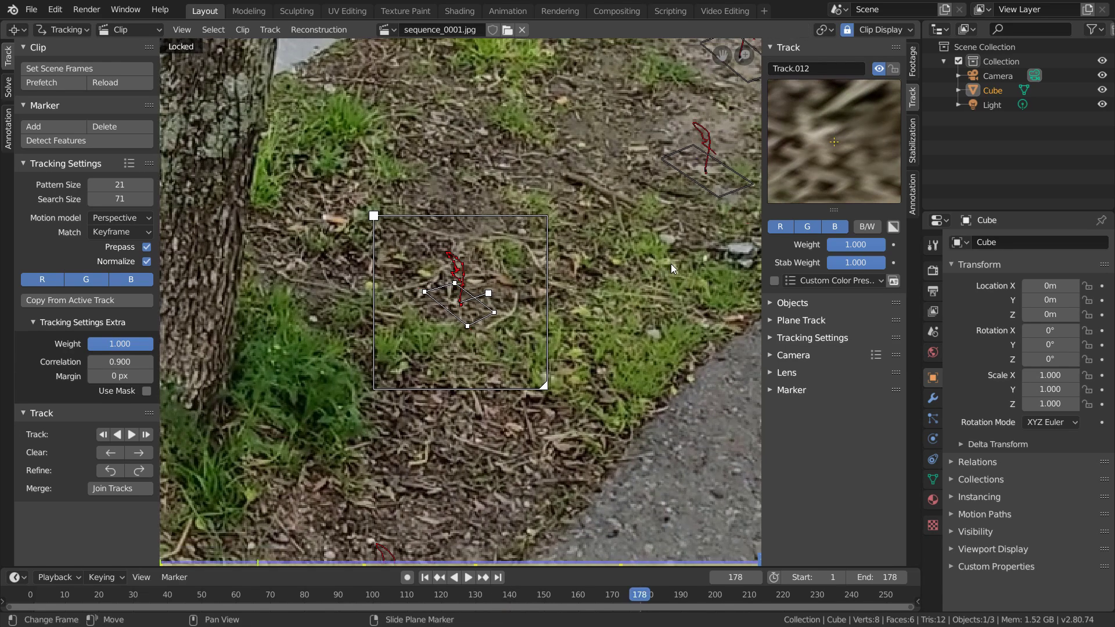
key(ctrl+l)
key(ctrl+s)
scroll(650, 273, down, 5)
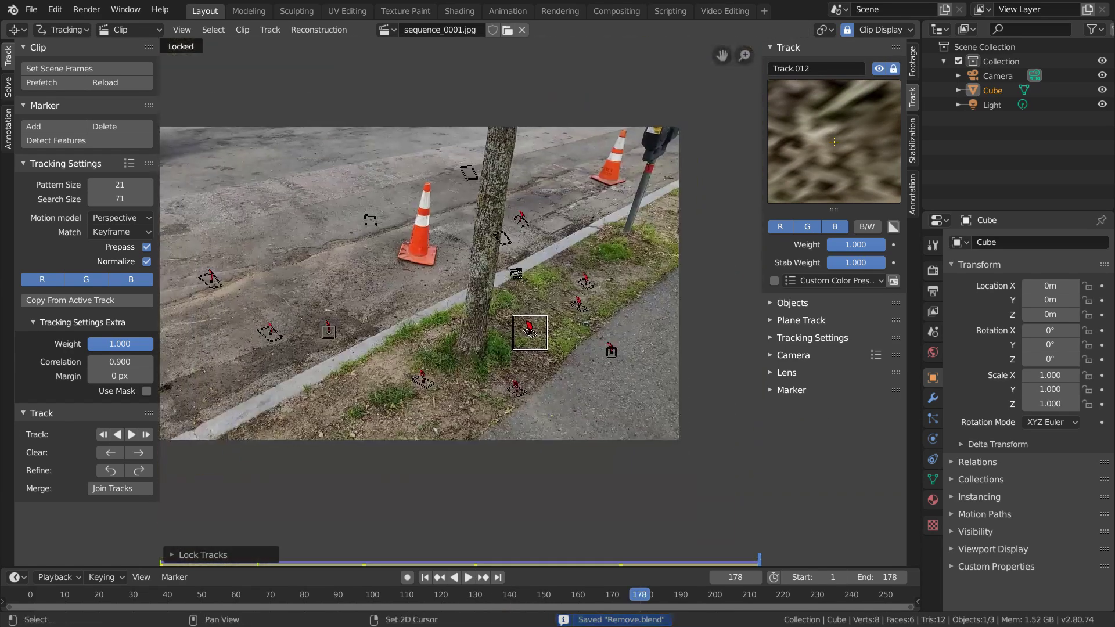
Step: Place a marker on the small light spot on the road left of the cone at frame 178, enlarge it and track it backwards
scroll(424, 224, up, 5)
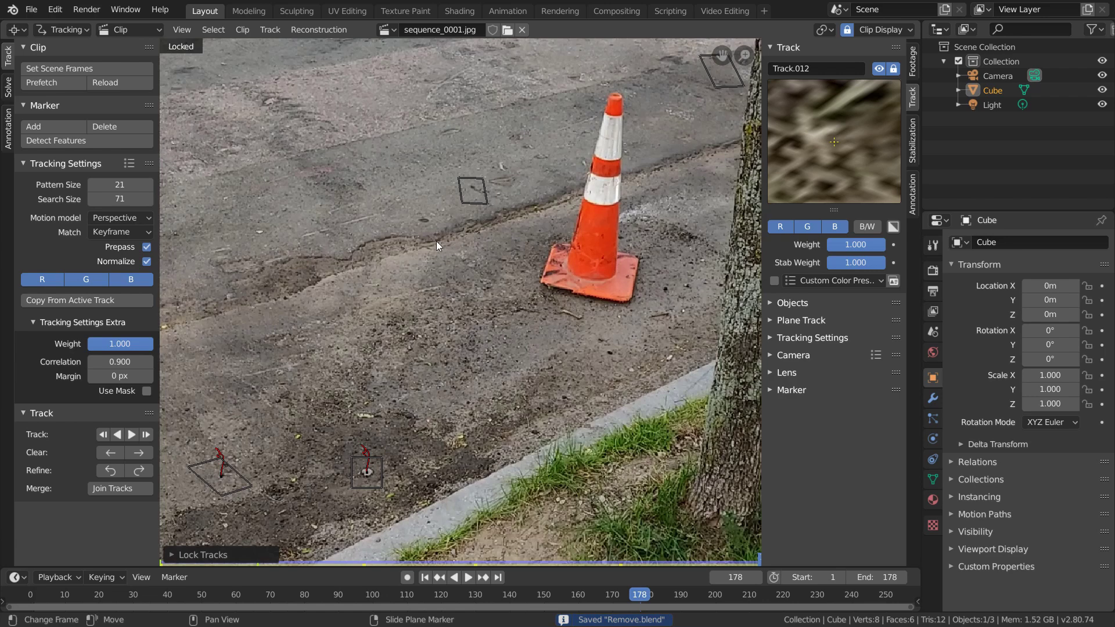
ctrl+click(423, 224)
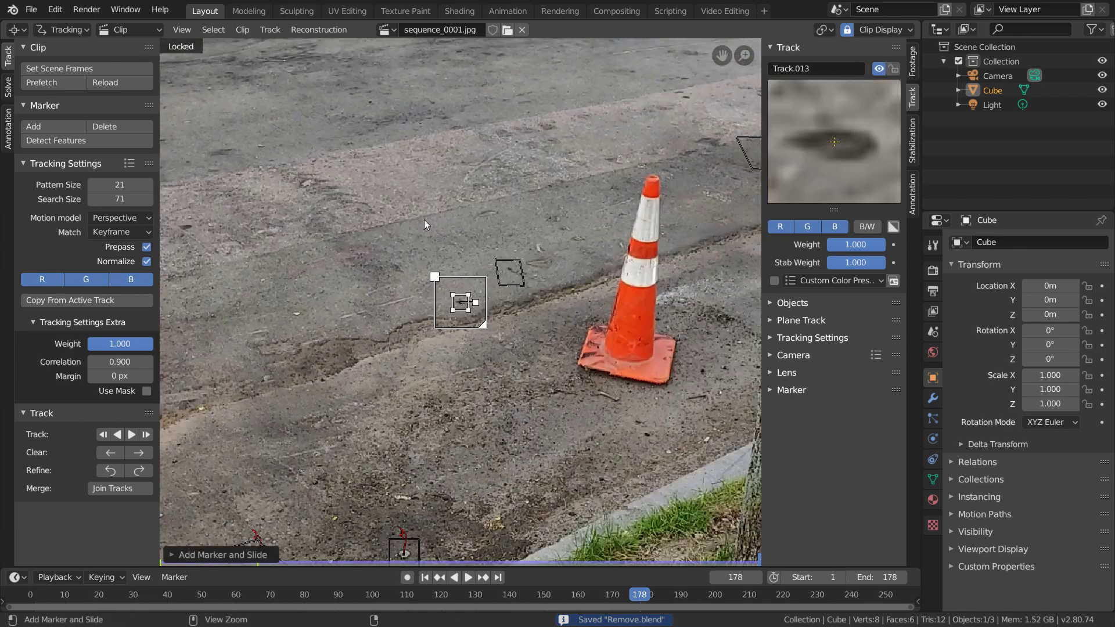
key(ctrl+z)
ctrl+click(295, 313)
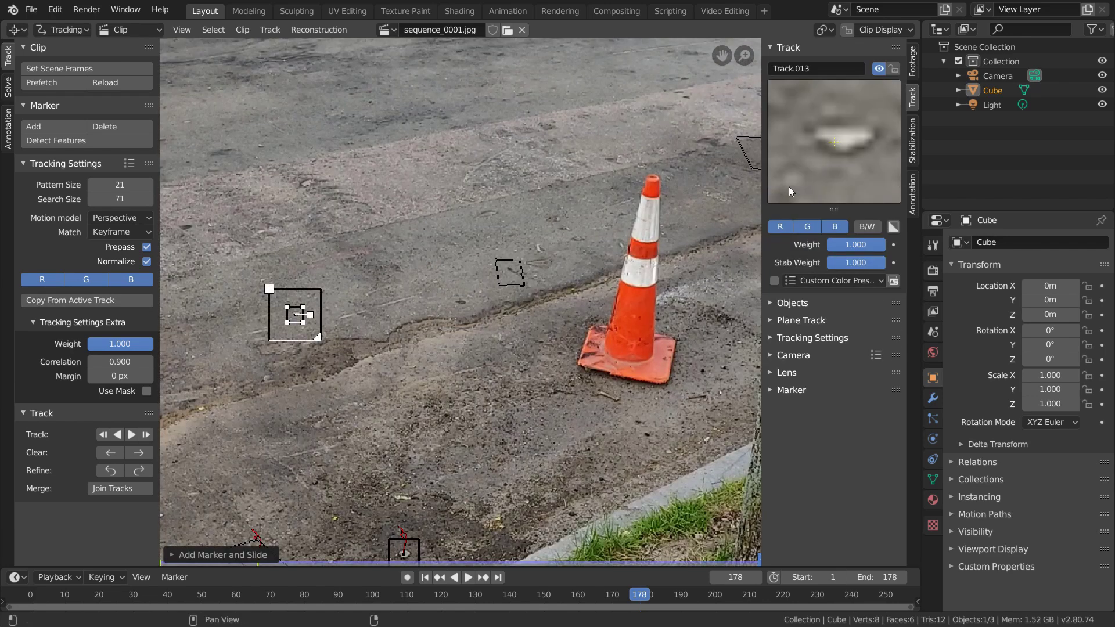
key(s)
click(189, 273)
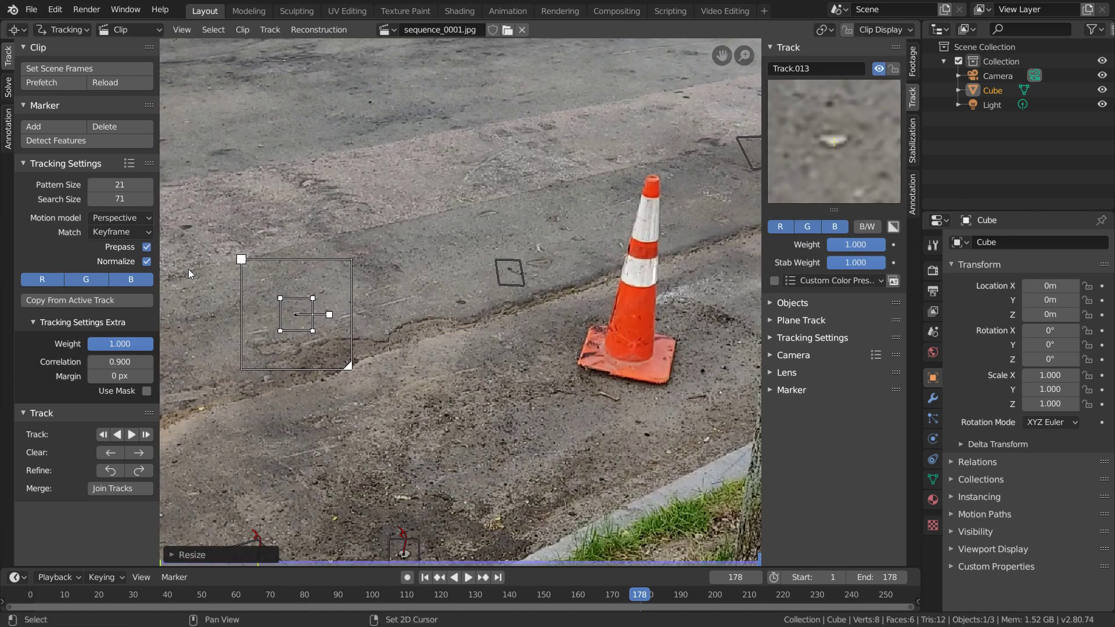
key(shift+ctrl+t)
key(l)
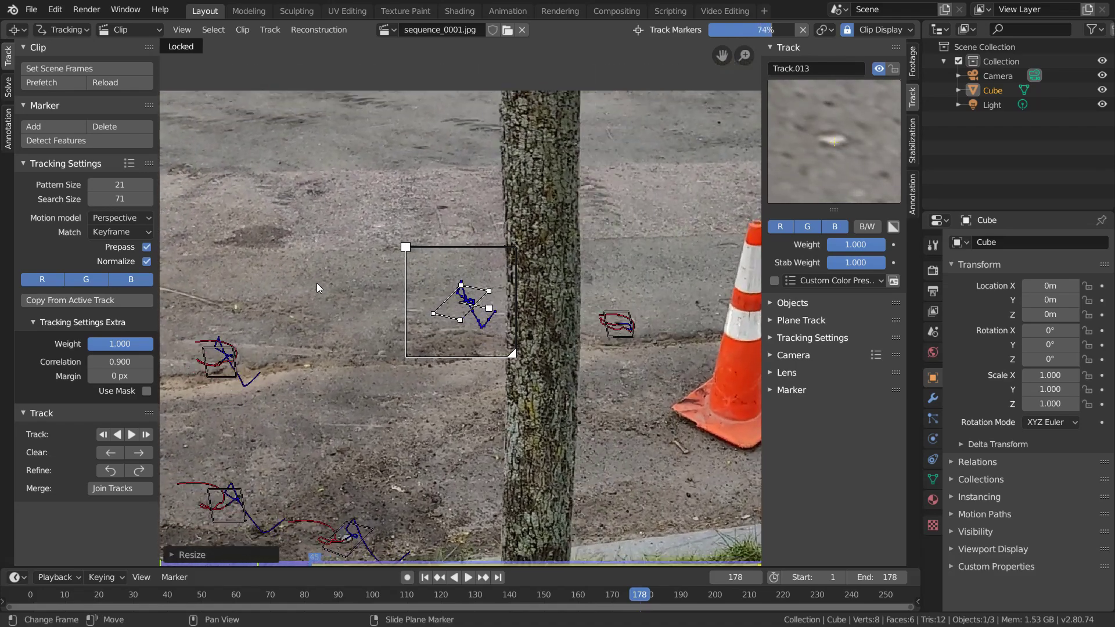
Step: Check the road-spot marker around frame 43, lock its track, save the file and return to frame 1
key(Left)
key(Right)
key(Right)
key(Right)
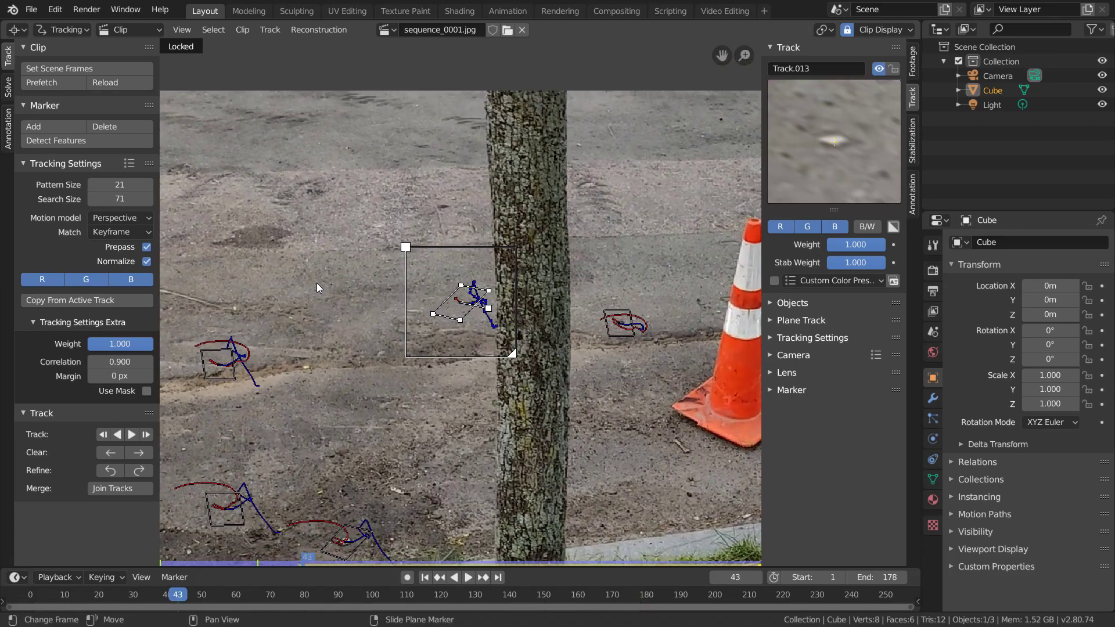
key(Left)
key(ctrl+l)
key(ctrl+s)
key(shift+Left)
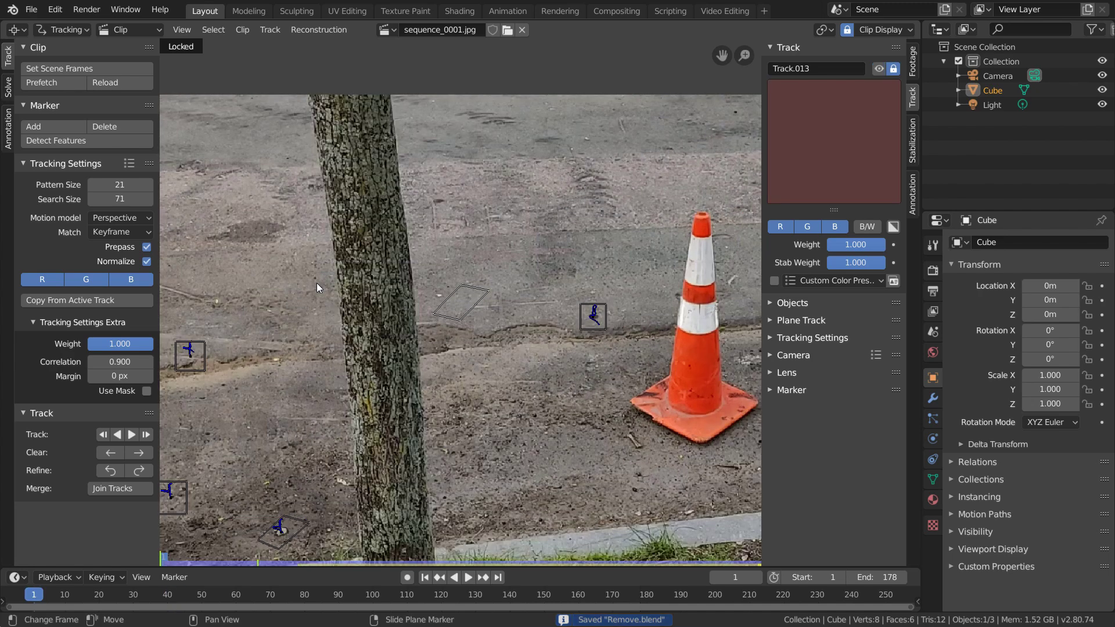
Step: Set the solver to refine focal length and radial distortion, and solve the camera motion with automatic keyframe selection
click(7, 90)
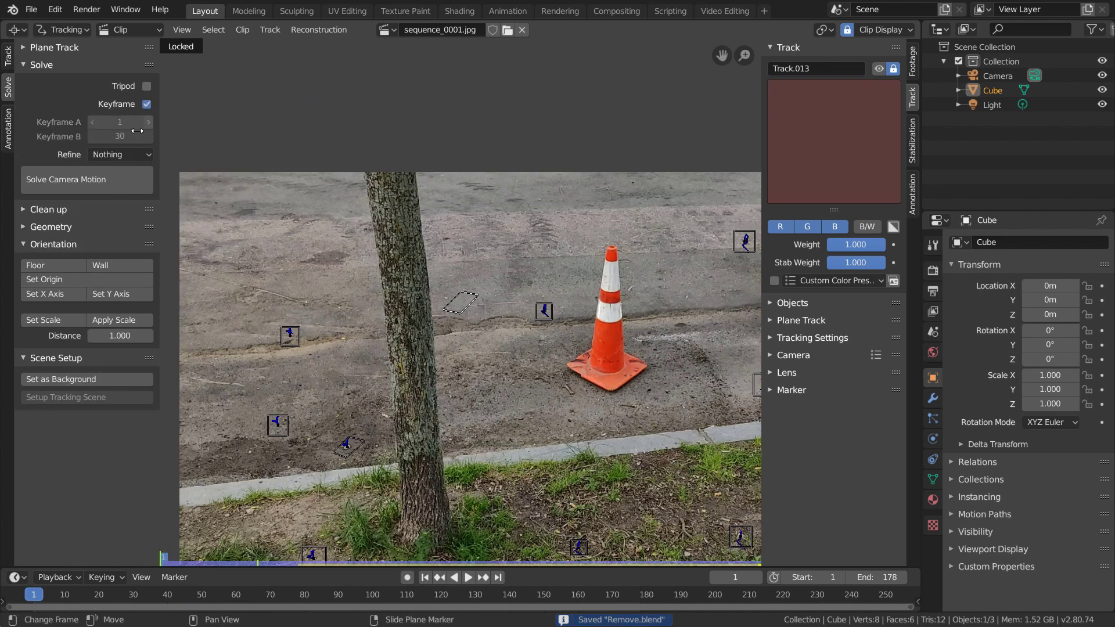
click(120, 155)
click(109, 197)
click(74, 179)
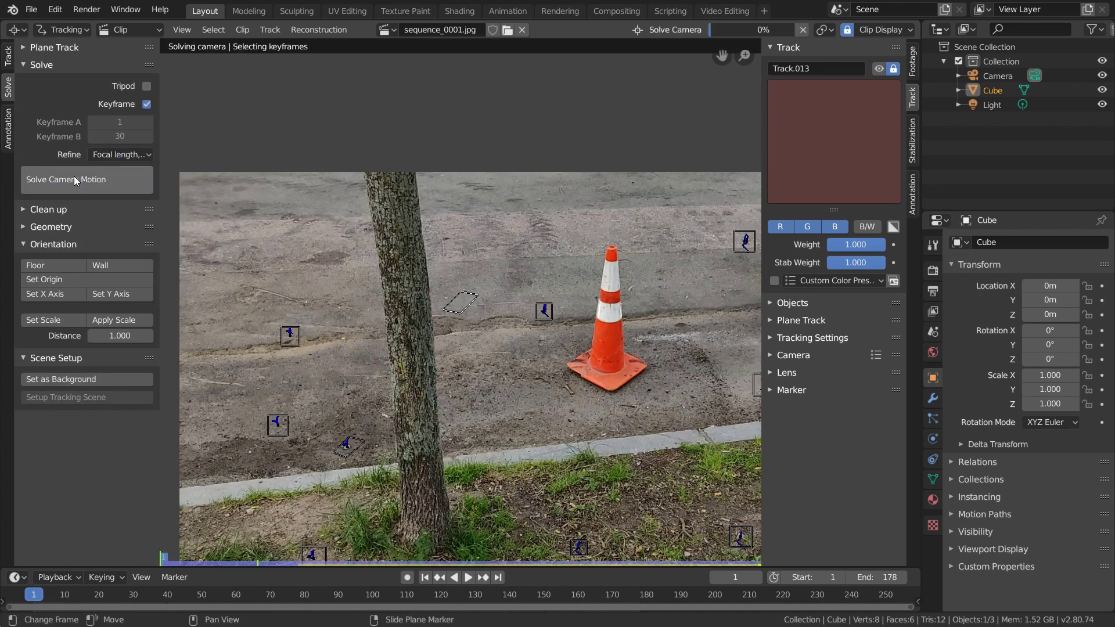
scroll(460, 283, up, 3)
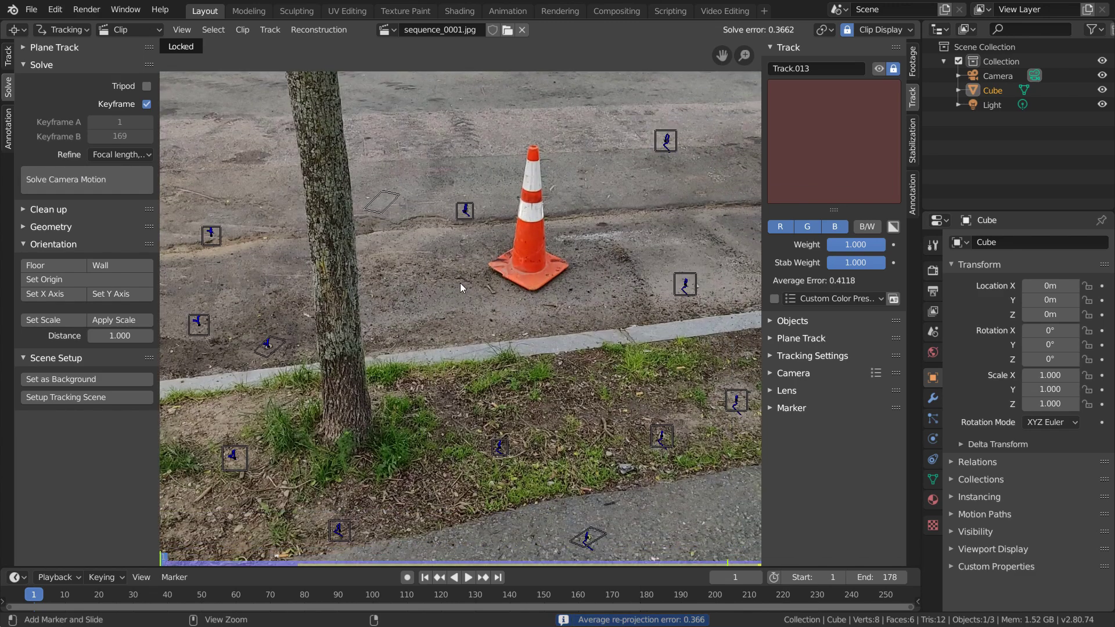
Step: Turn off automatic keyframe selection and set the solver's refinement to Nothing
click(147, 105)
click(127, 156)
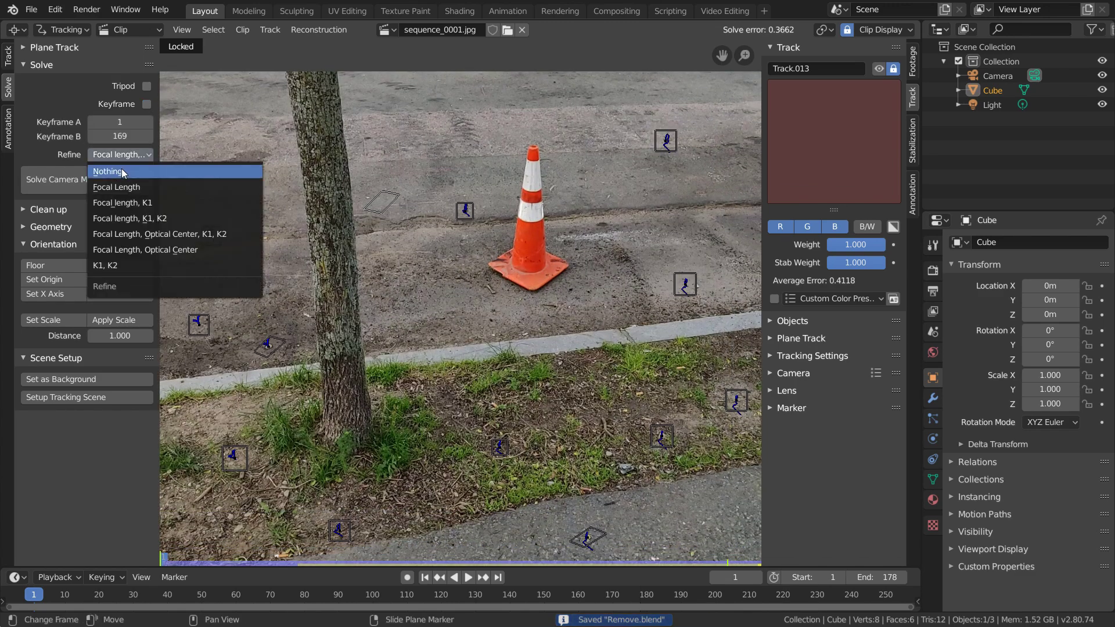
click(122, 173)
Step: Hide the footage behind the markers and select all tracks to compare their average errors
scroll(459, 319, down, 4)
click(863, 32)
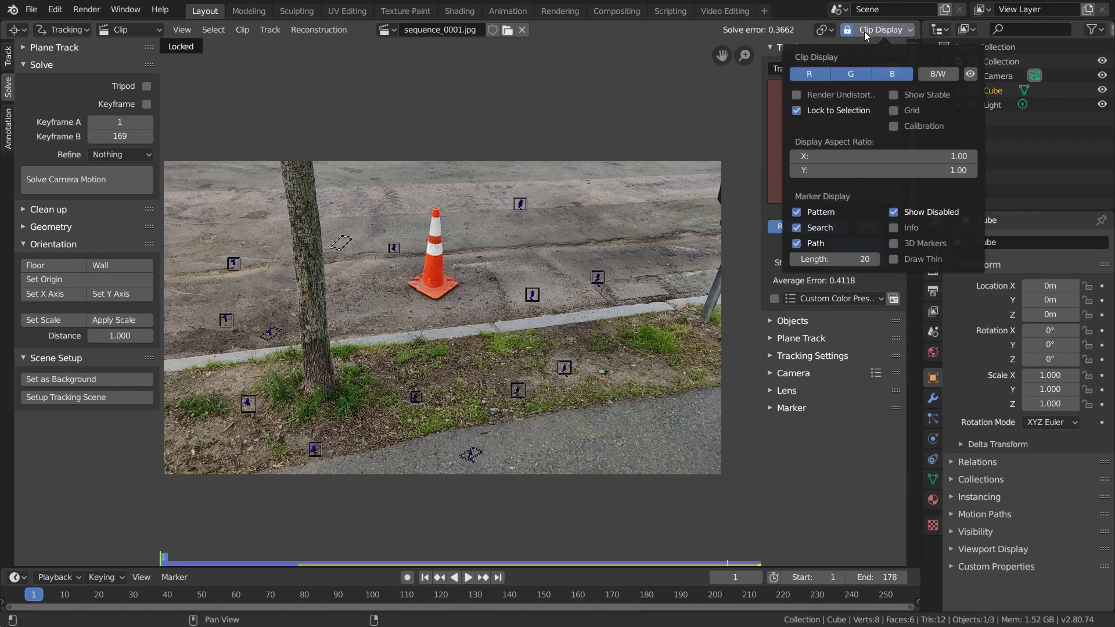
click(969, 74)
key(a)
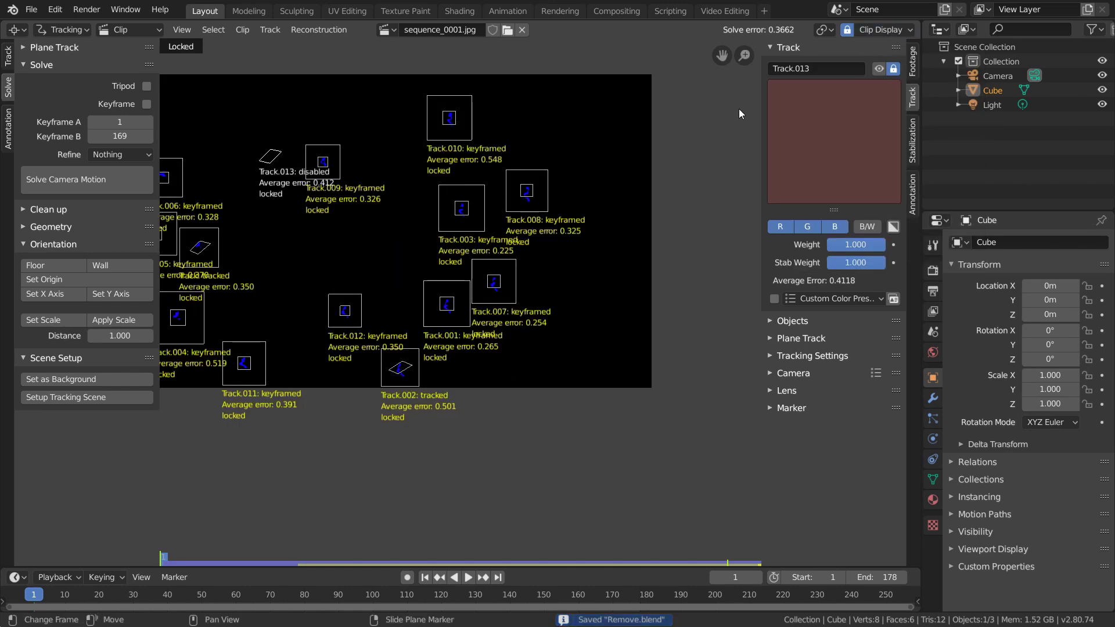
Step: Turn off locking the view to the selection and set the weight of Track.010 to 0.505
click(847, 30)
click(490, 188)
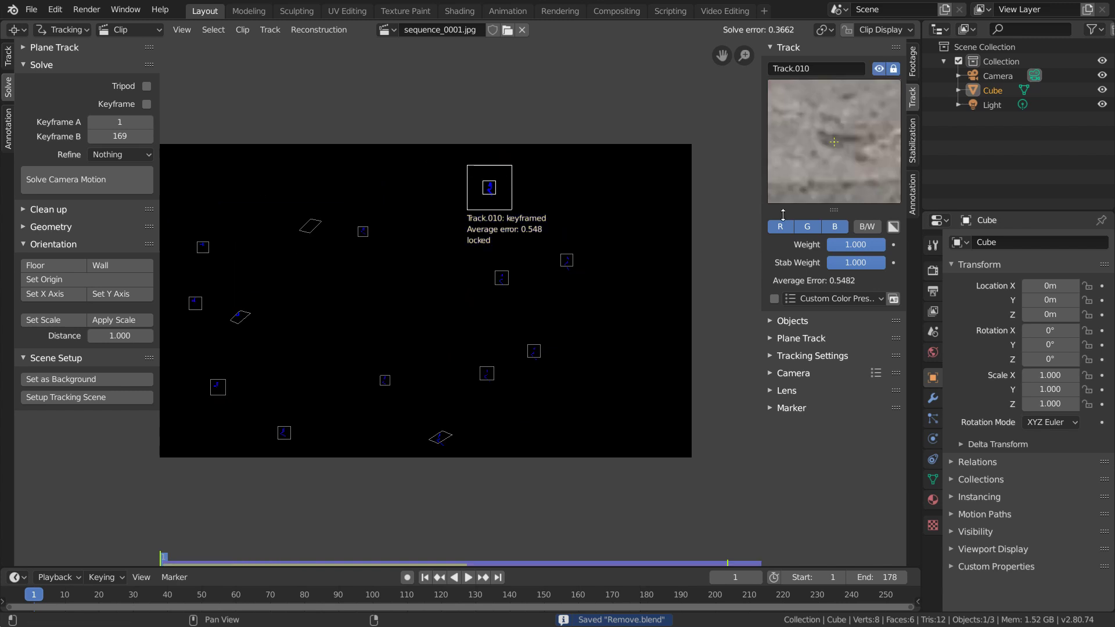
key(a)
scroll(378, 225, up, 1)
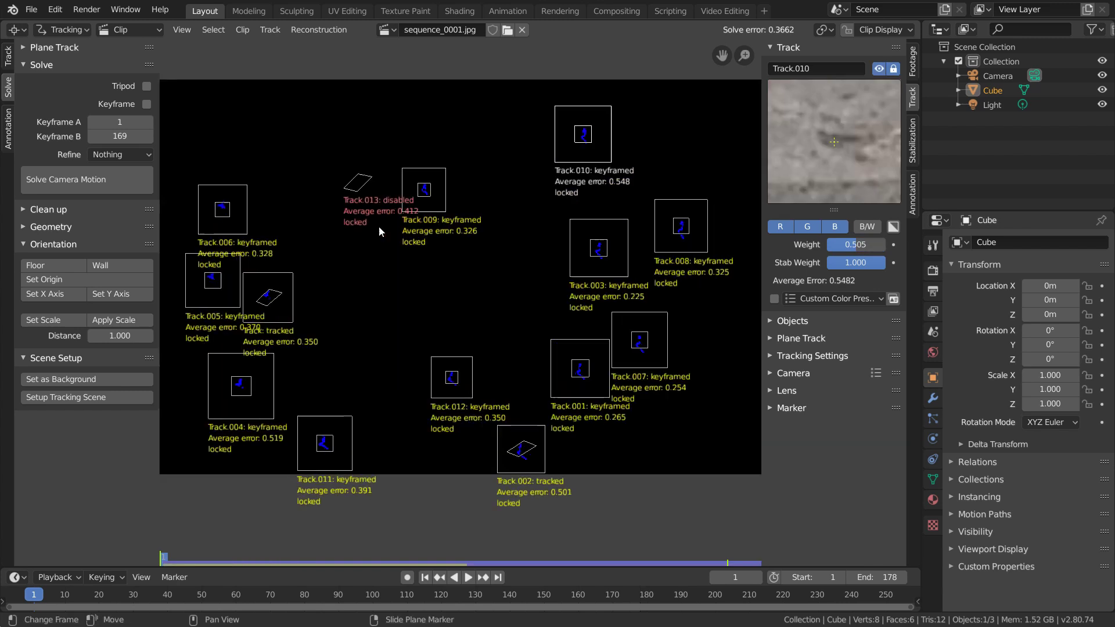
Step: Set the weight of Track.002 to 0.612 and solve the camera motion again
middle_drag(342, 328, 340, 325)
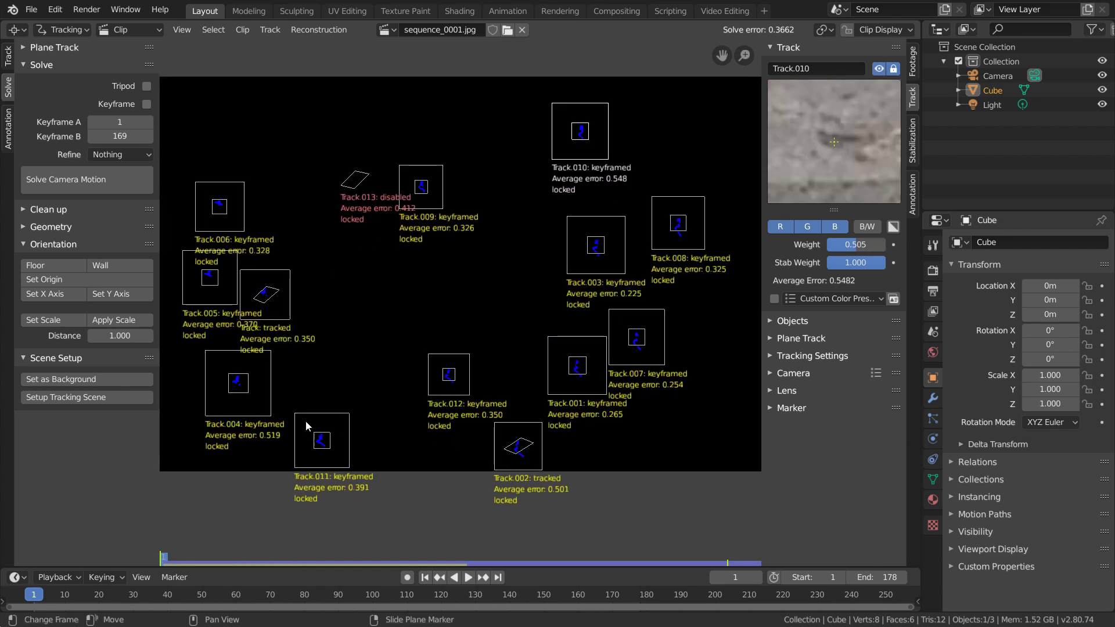
click(243, 382)
click(519, 446)
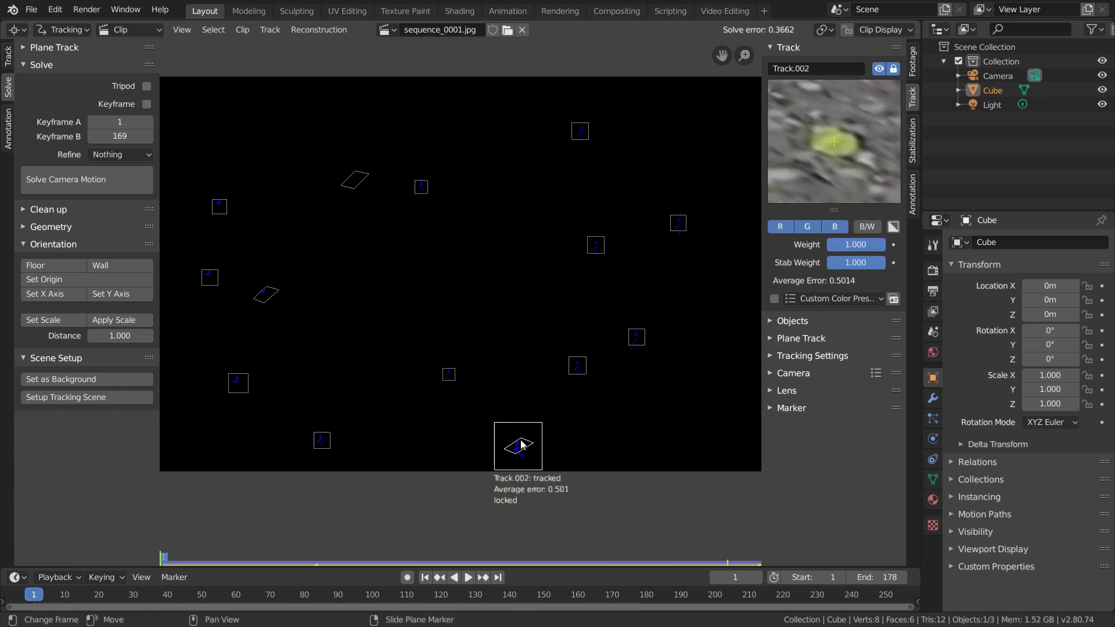
key(a)
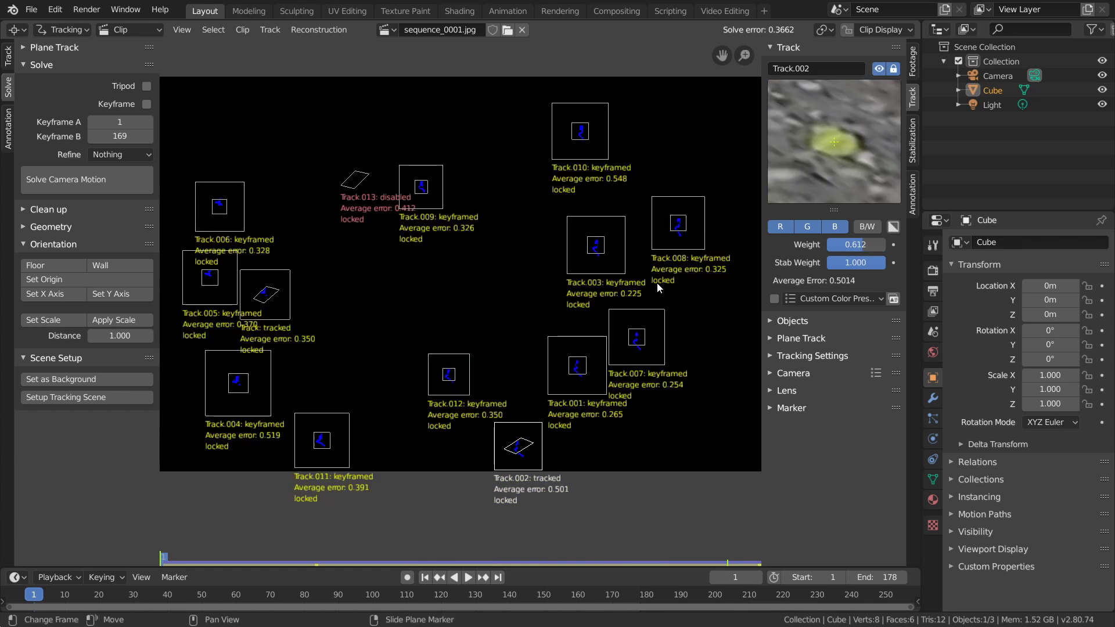
click(113, 191)
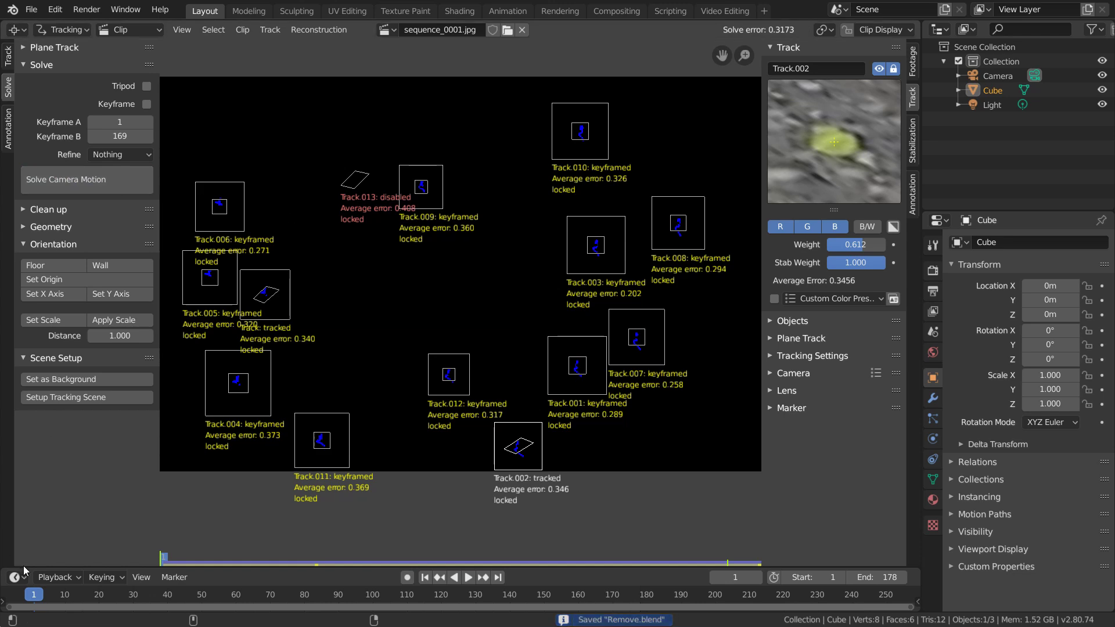
Step: Enlarge the timeline area, turn it into a second Movie Clip Editor, load the sequence clip and switch it to Graph view
drag(24, 567, 24, 394)
click(16, 402)
click(142, 553)
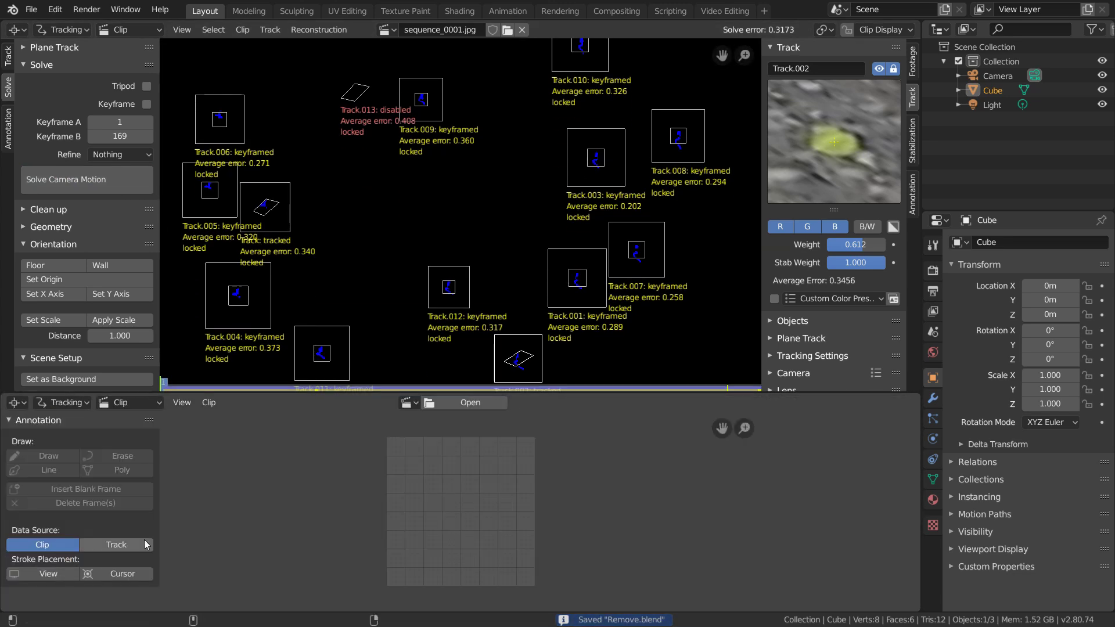
click(408, 402)
click(456, 429)
click(125, 403)
click(125, 435)
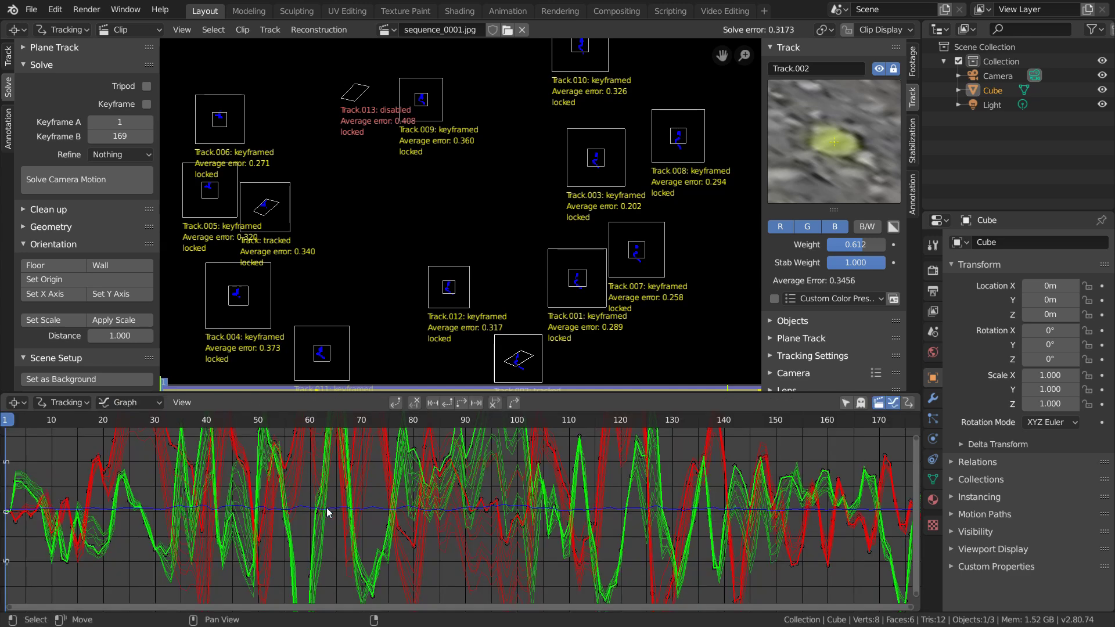
Step: Examine the track curves in the graph for outlying peaks and select the curve peaking near frame 104
middle_drag(117, 522, 765, 512)
scroll(629, 504, up, 2)
middle_drag(607, 491, 854, 589)
mouse_move(453, 490)
middle_down()
mouse_move(759, 490)
mouse_move(809, 415)
mouse_move(725, 531)
mouse_move(778, 426)
mouse_move(700, 581)
middle_up()
middle_drag(754, 508, 578, 584)
click(493, 454)
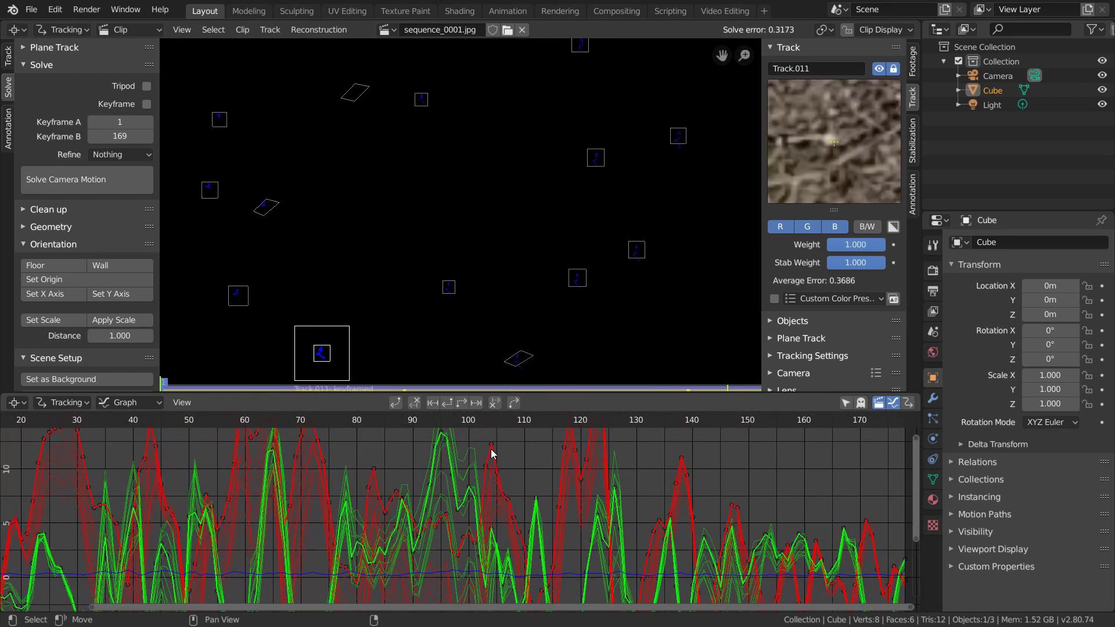
Step: Show the clip footage behind the markers again and review the track curves over the whole frame range
click(892, 30)
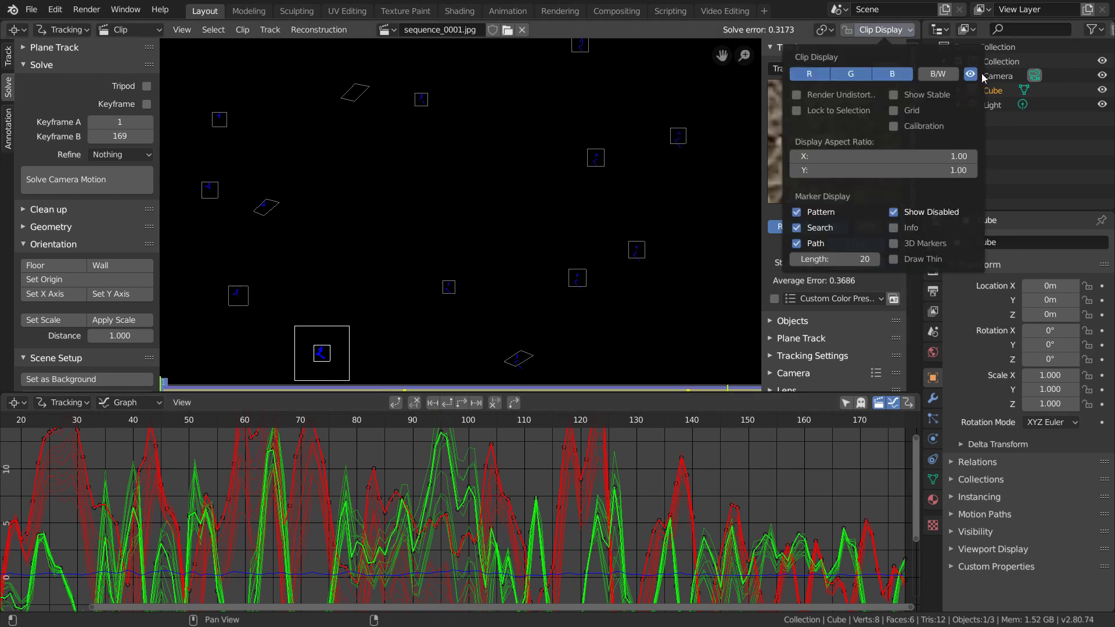
click(971, 74)
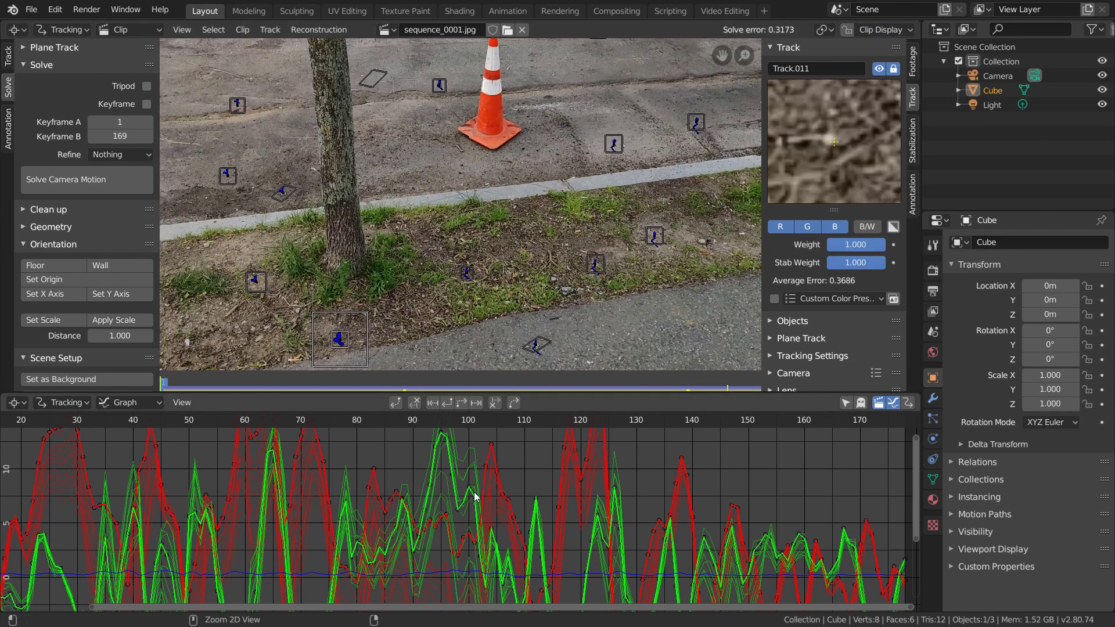
scroll(474, 496, down, 2)
middle_drag(349, 498, 458, 515)
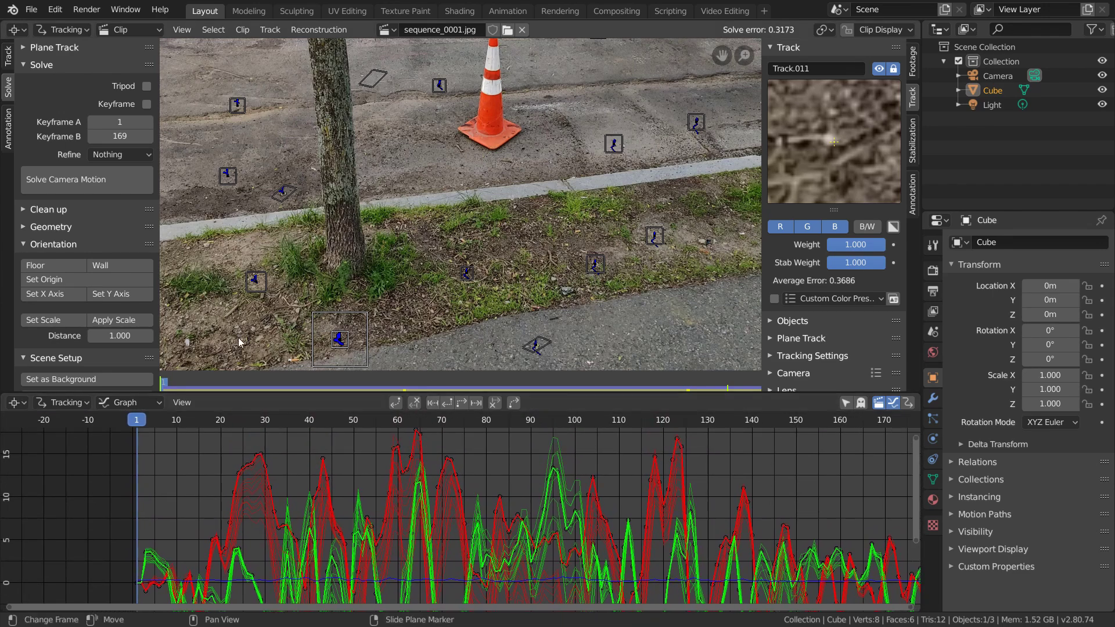